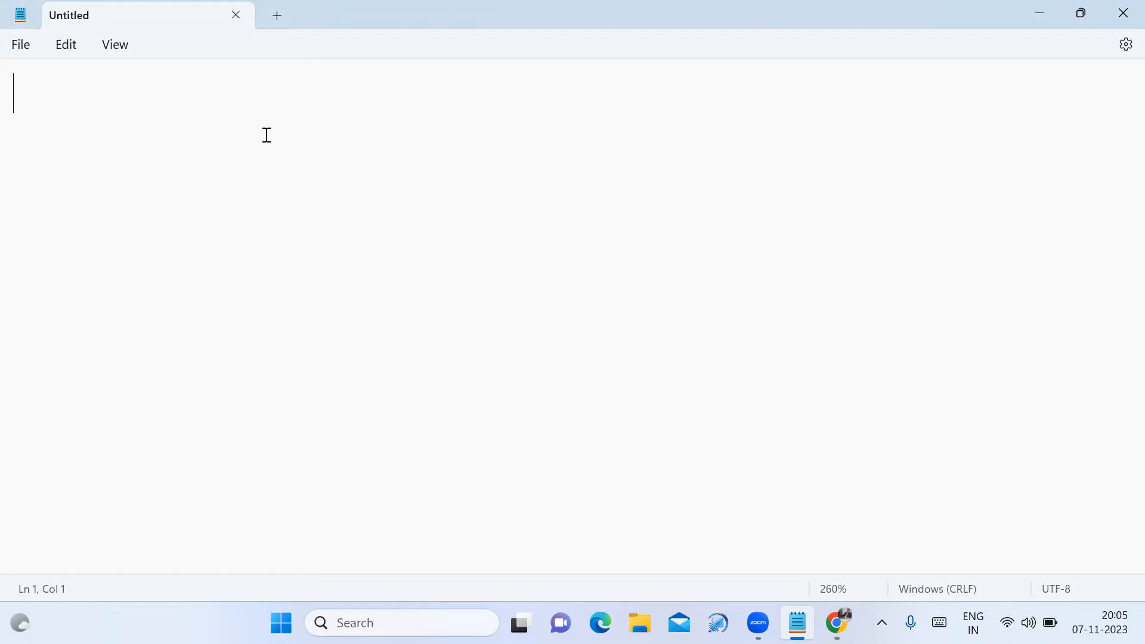
# Type the list '1. Market place', '2. Subscription', '3. Windows Server' on three lines
pyautogui.write('1. ')
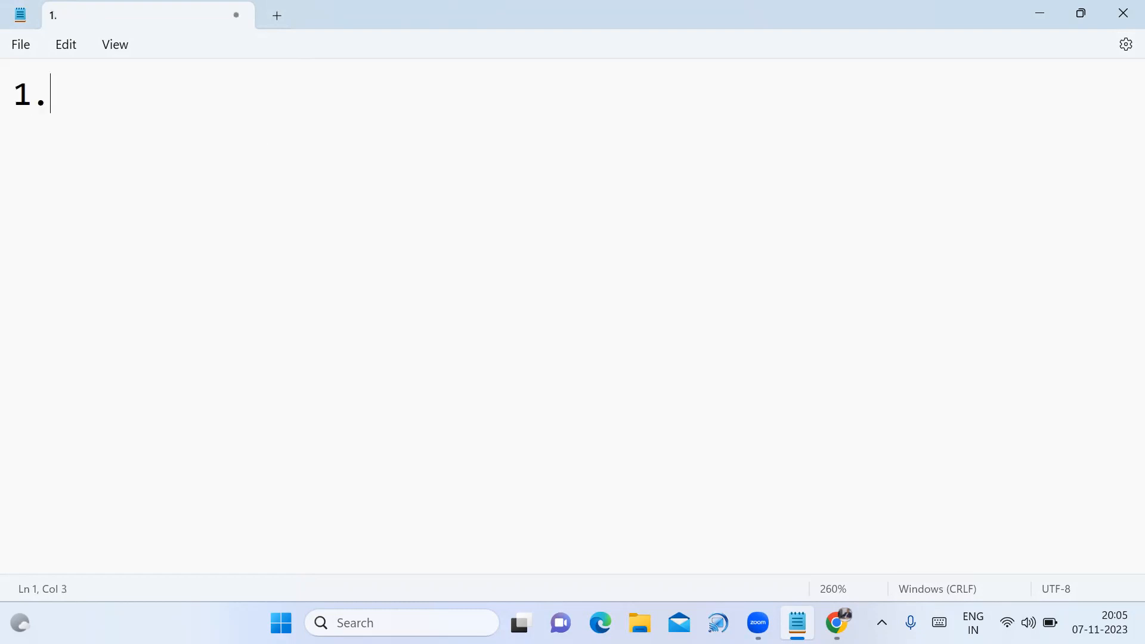
pyautogui.write('Market p')
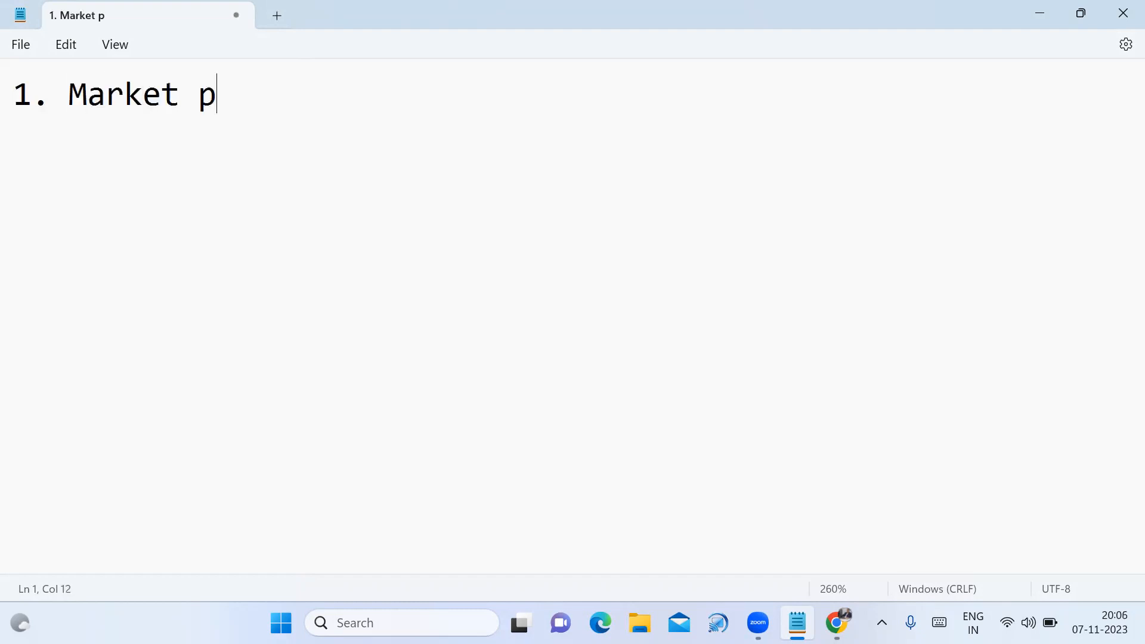
pyautogui.write('lace')
pyautogui.press('Return')
pyautogui.write('2. Su')
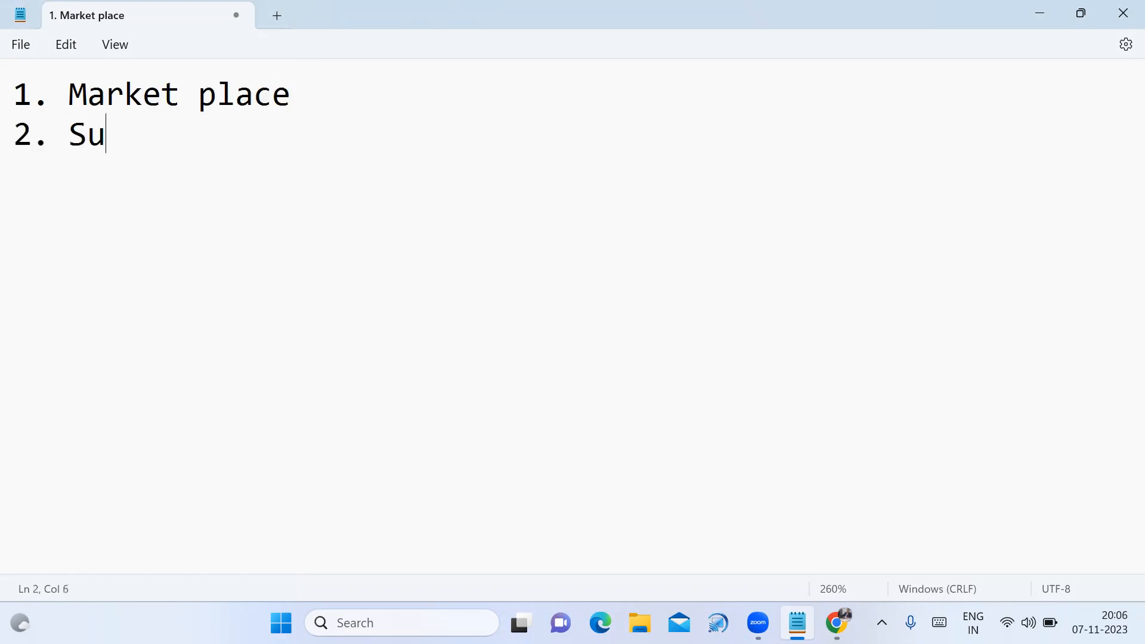
pyautogui.write('bscription')
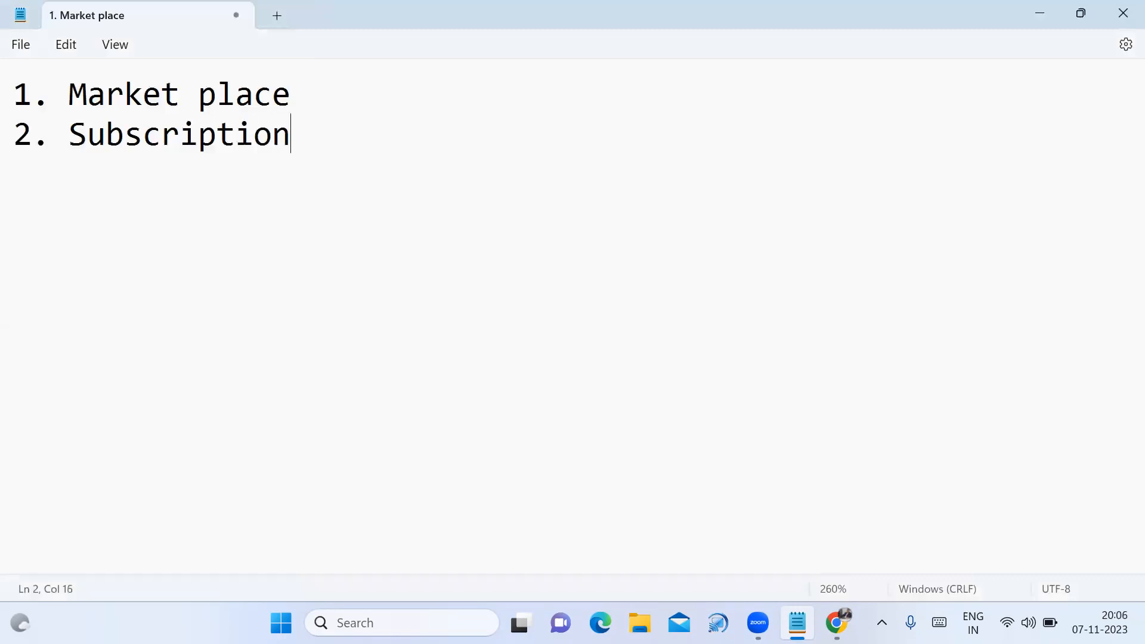
pyautogui.press('Return')
pyautogui.write('3. Windows Server')
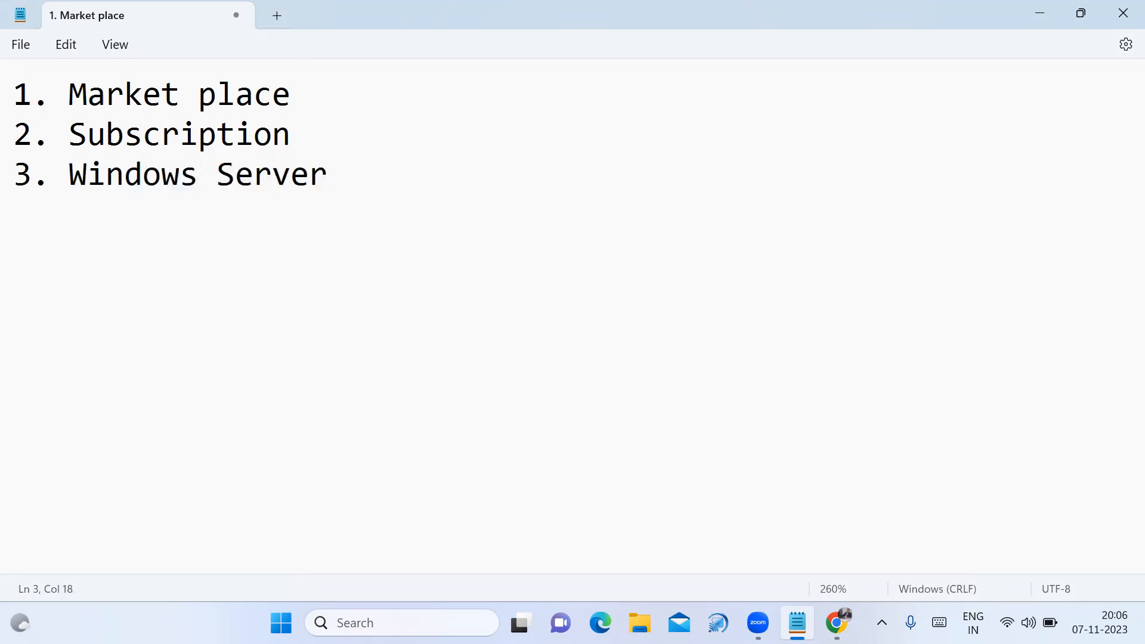
pyautogui.moveTo(73, 98); pyautogui.dragTo(337, 183)
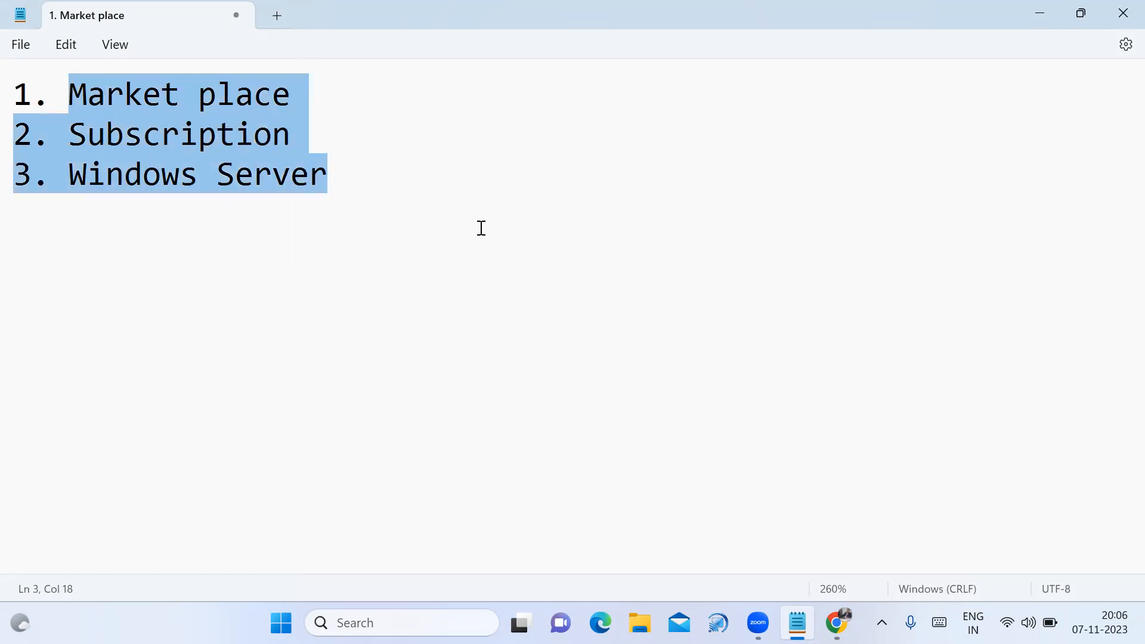
pyautogui.click(499, 261)
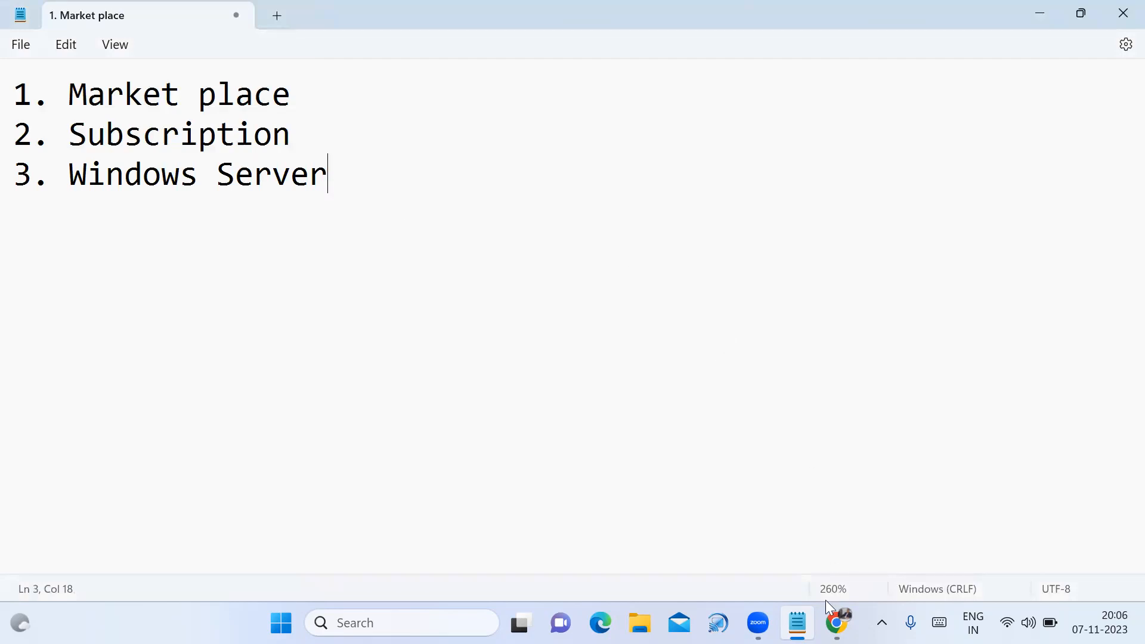
# Search Google for 'azure portal login' and open the Microsoft Azure Portal sign-in page
pyautogui.click(837, 622)
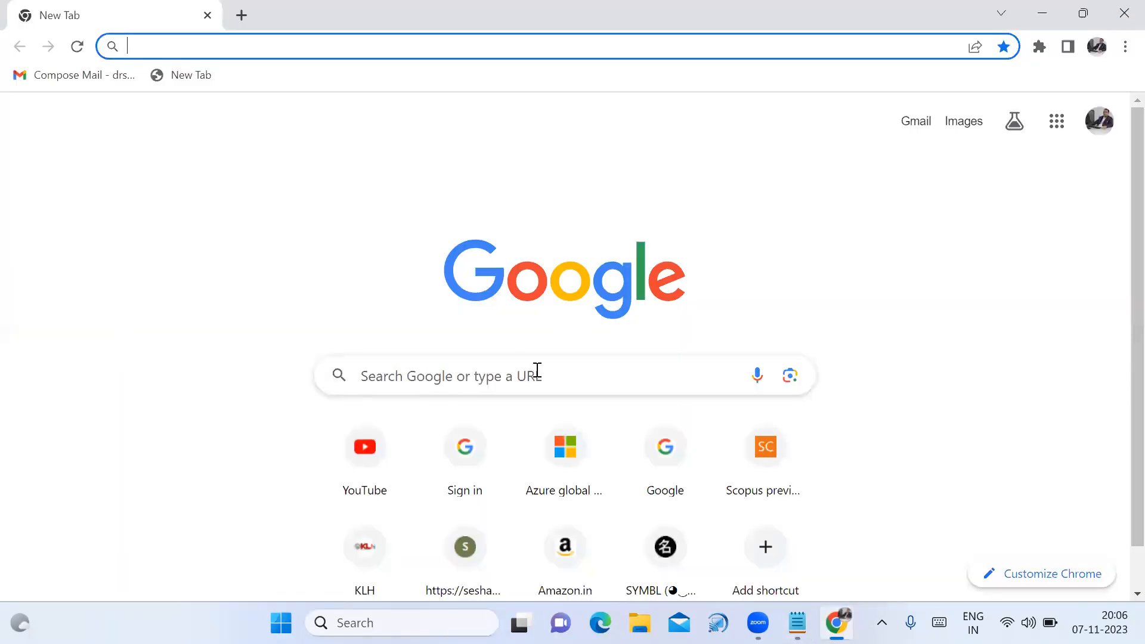
pyautogui.click(489, 377)
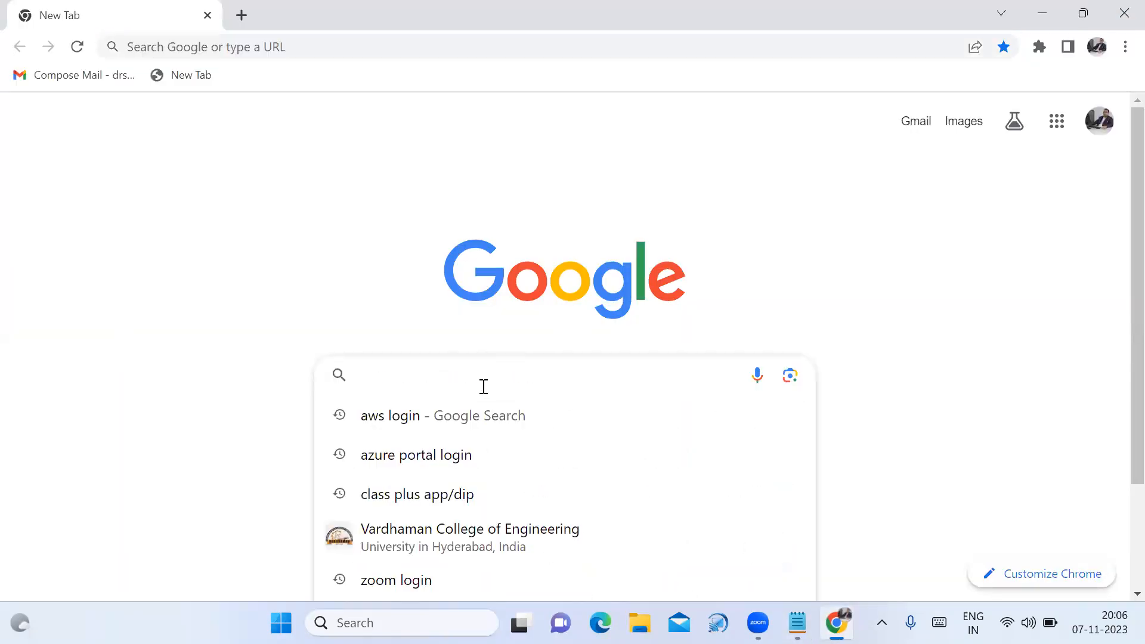
pyautogui.click(443, 461)
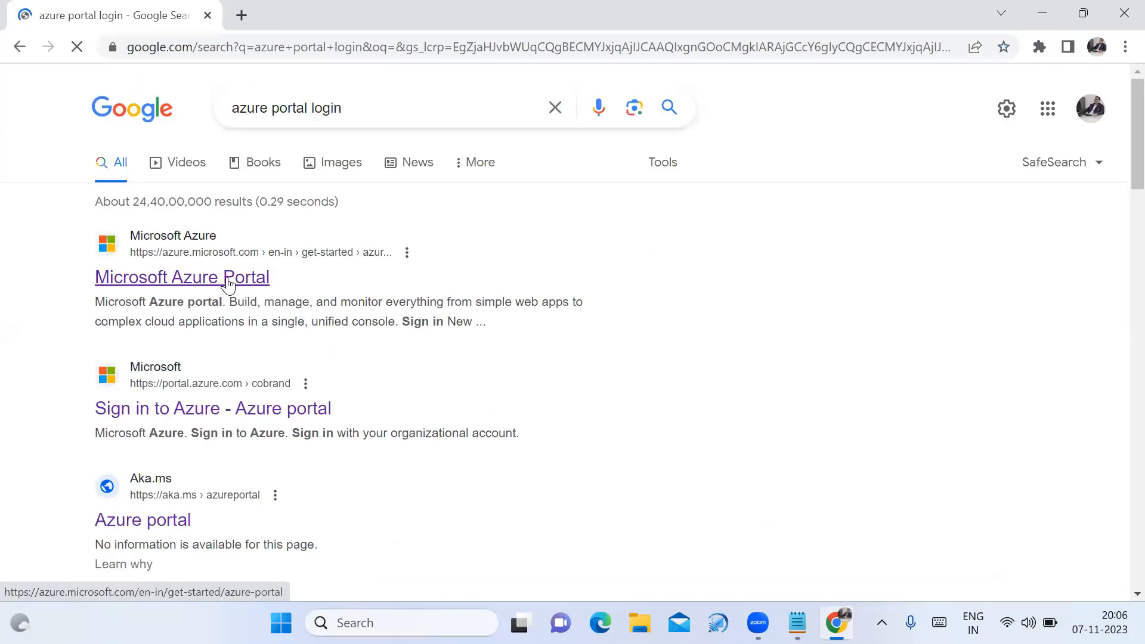
pyautogui.click(228, 279)
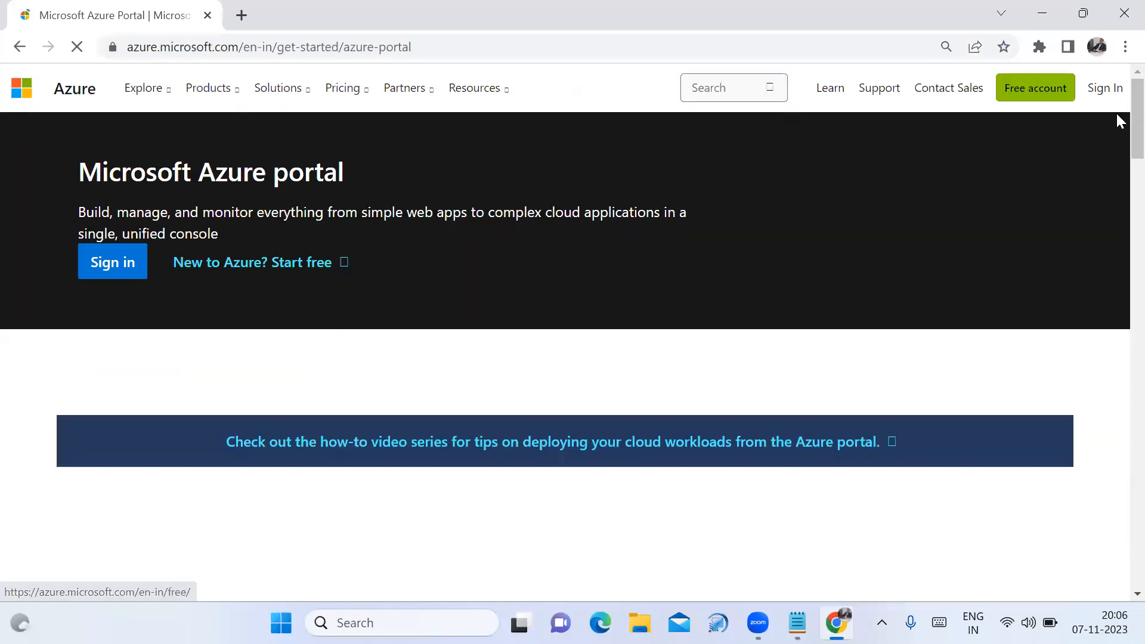
pyautogui.click(1108, 92)
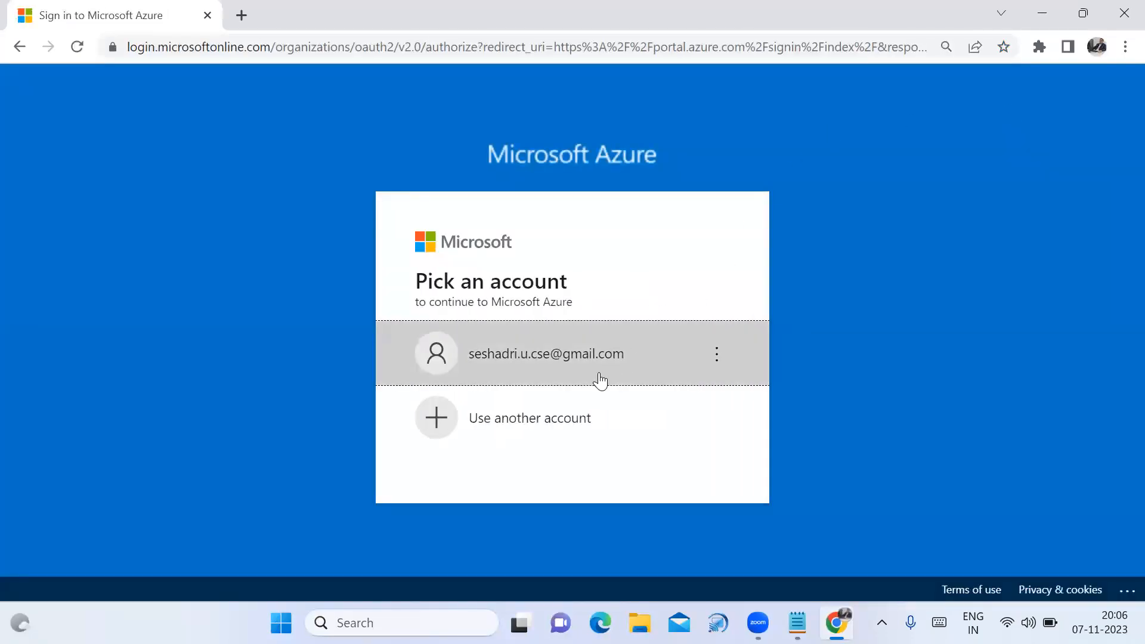
# Sign in with the saved account and its password, choosing to stay signed in
pyautogui.click(595, 366)
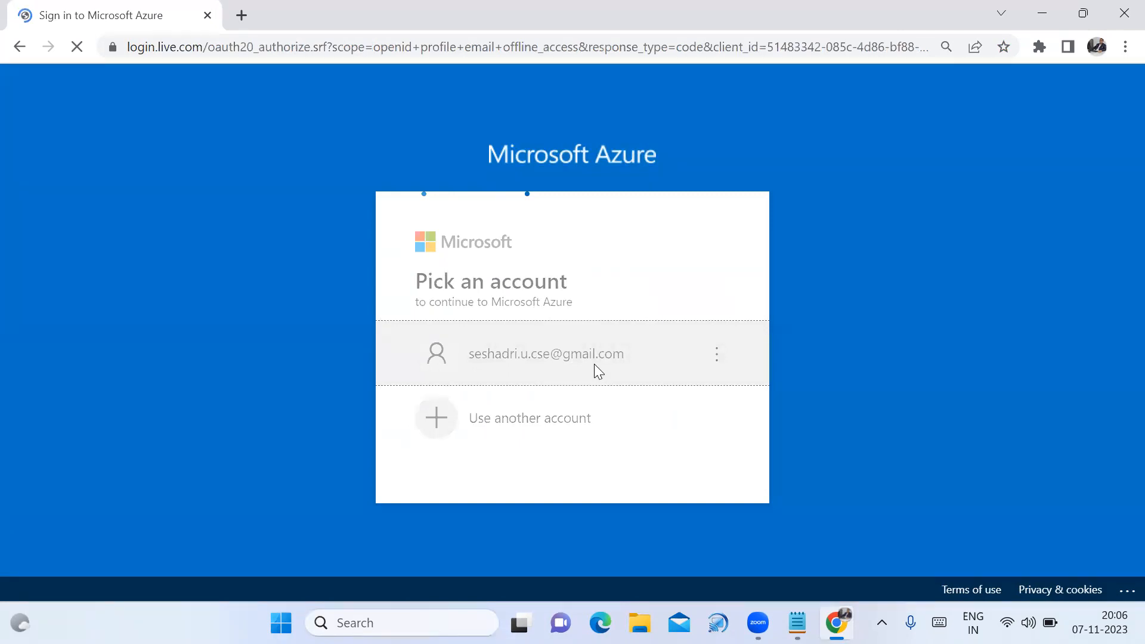
pyautogui.write('*********')
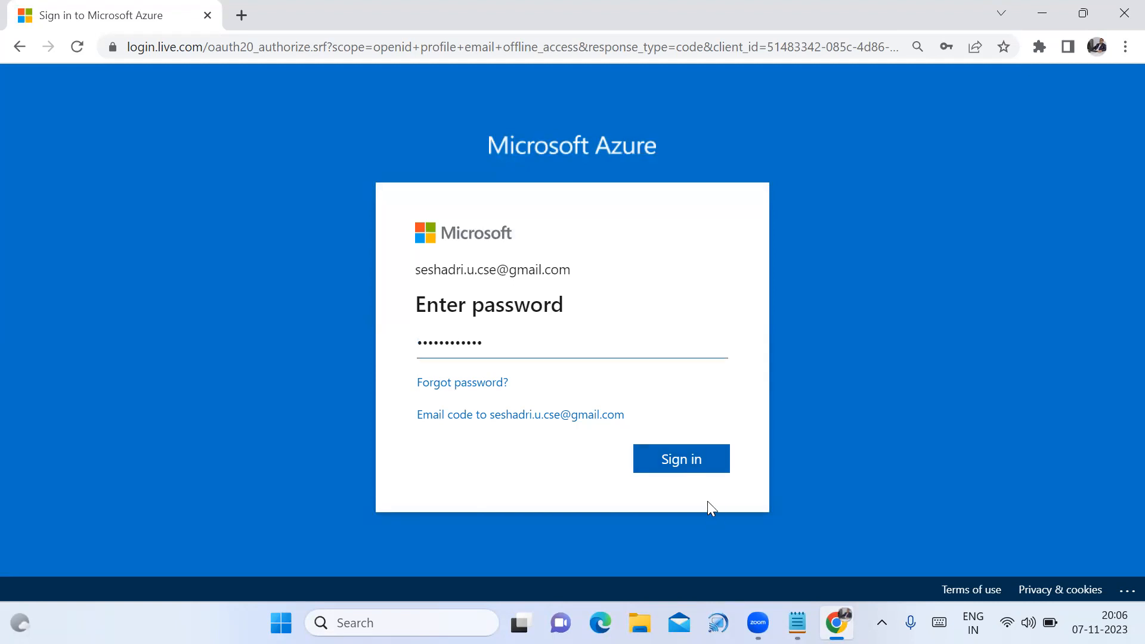
pyautogui.click(699, 472)
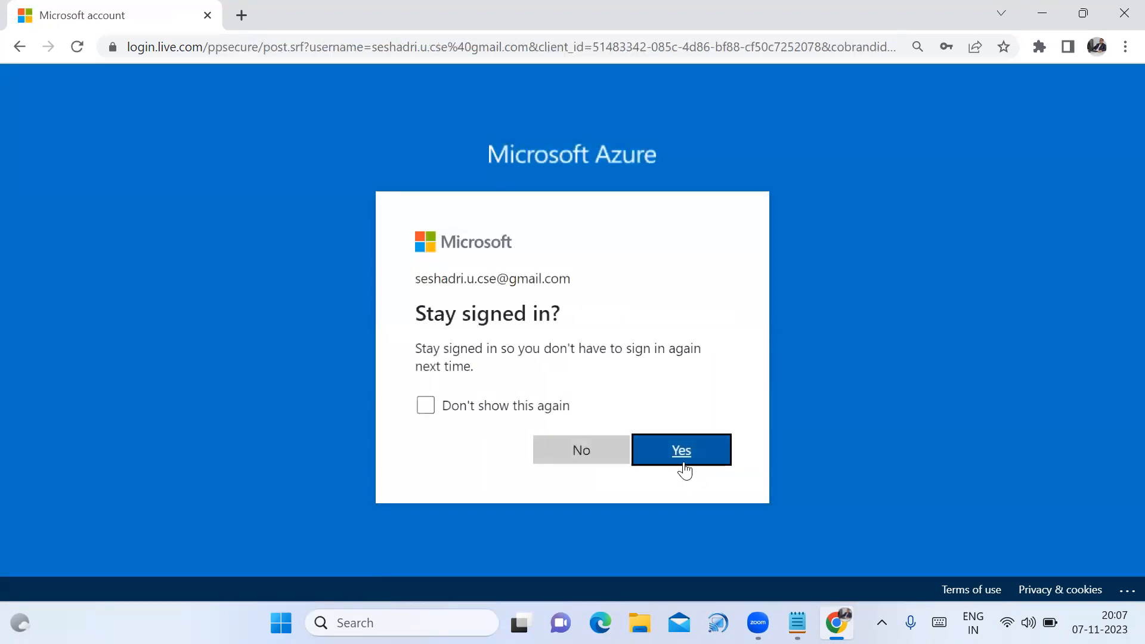
pyautogui.click(681, 456)
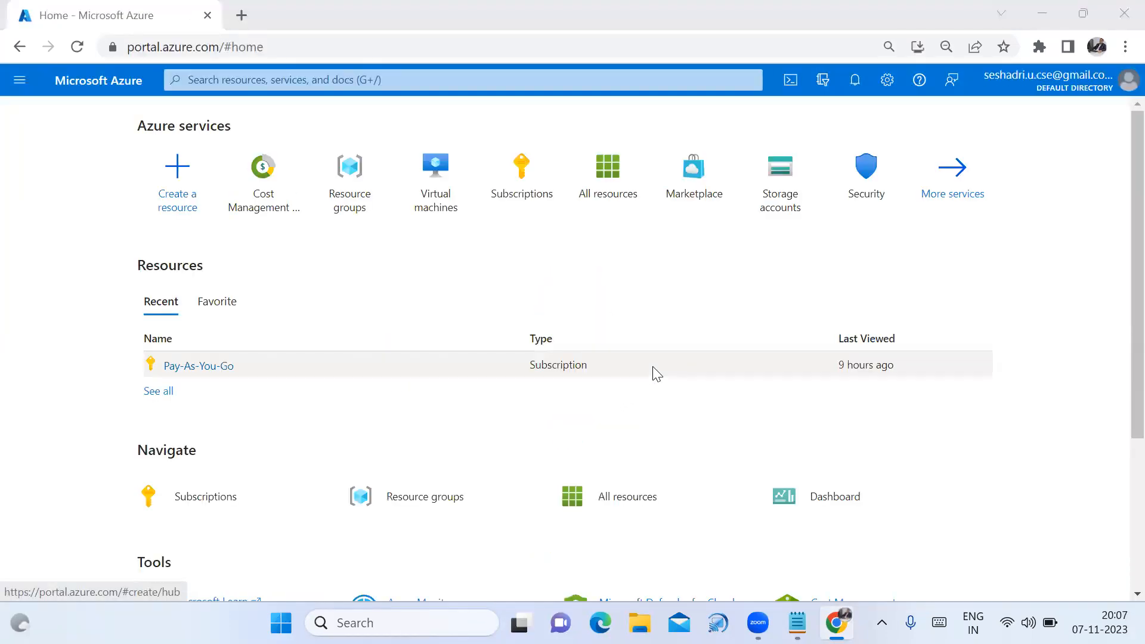
# Open the top portal search to show search history and recent services
pyautogui.moveTo(606, 213)
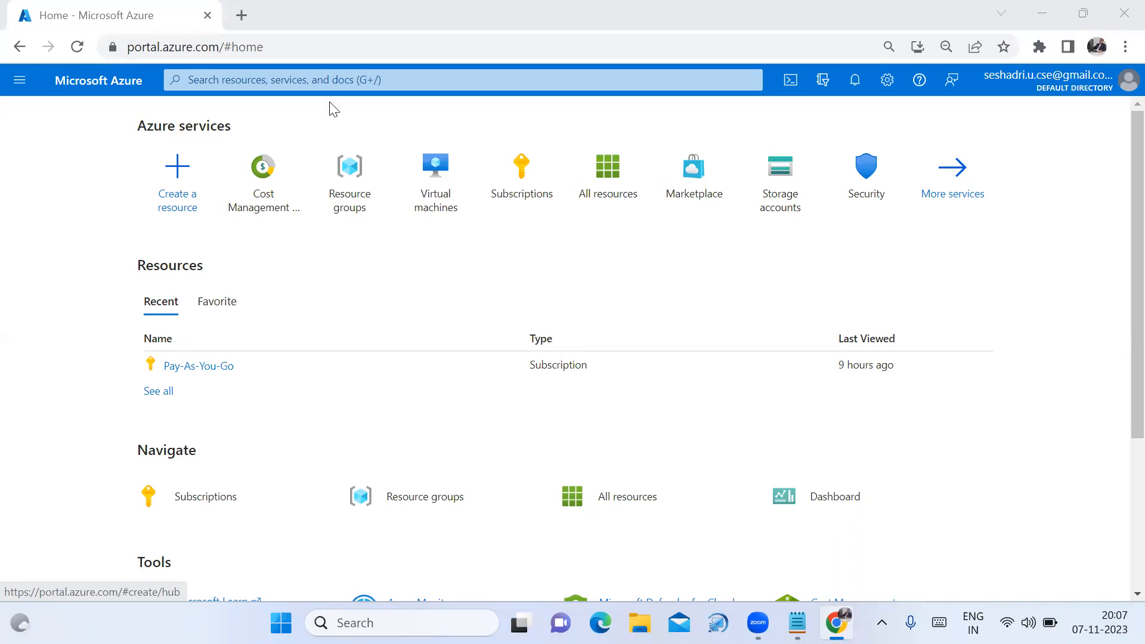
pyautogui.click(329, 85)
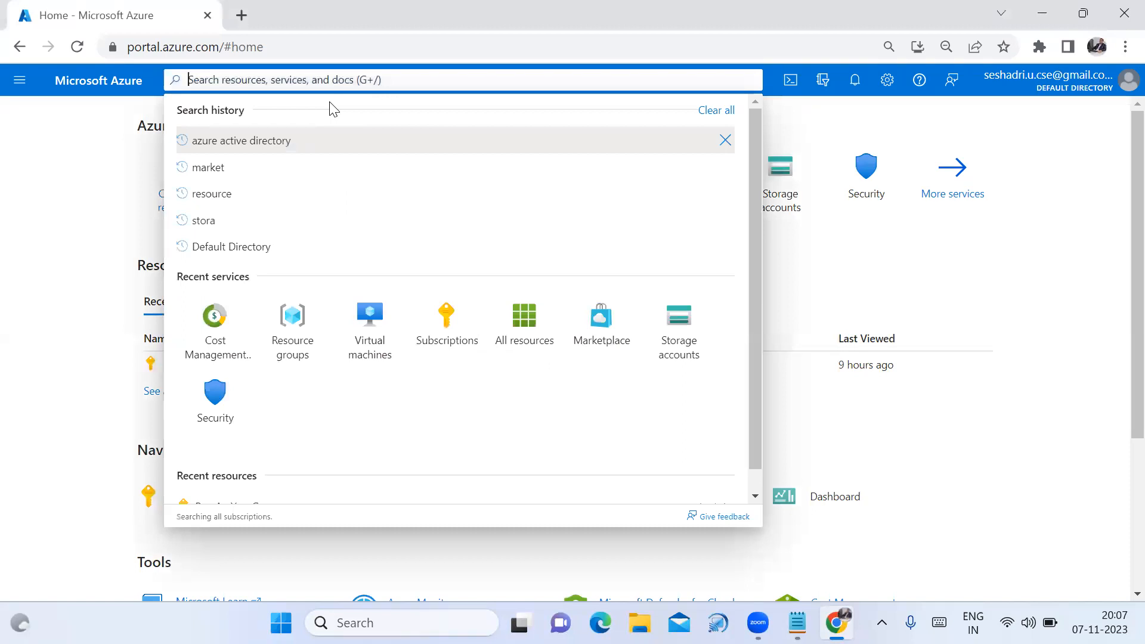
# Search 'maket' and open the Marketplace service
pyautogui.write('maket')
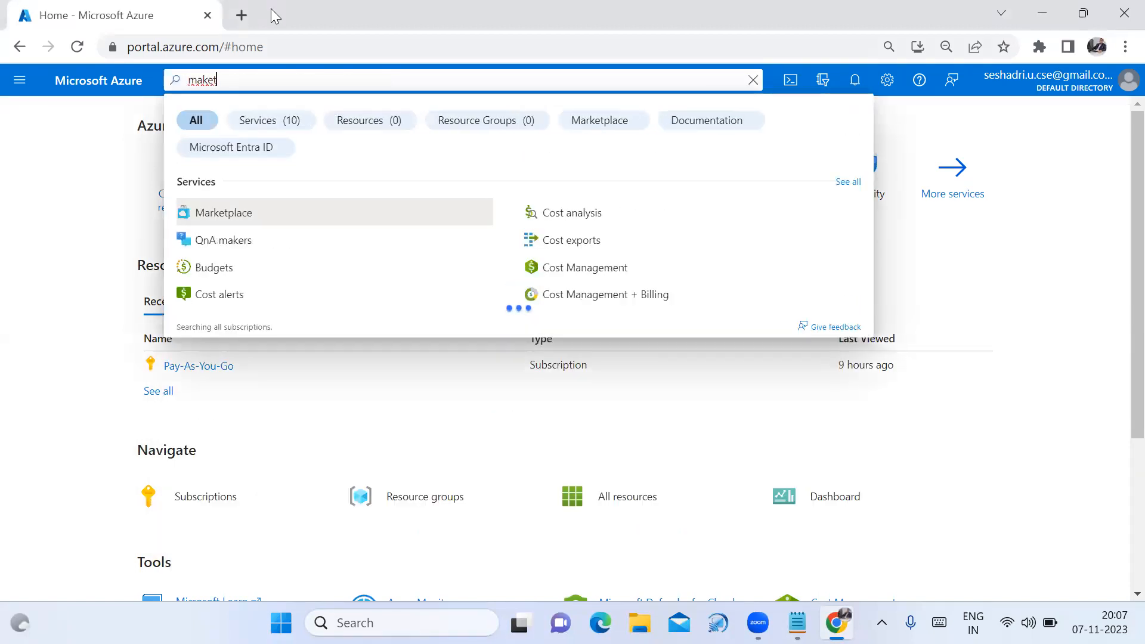
pyautogui.click(226, 215)
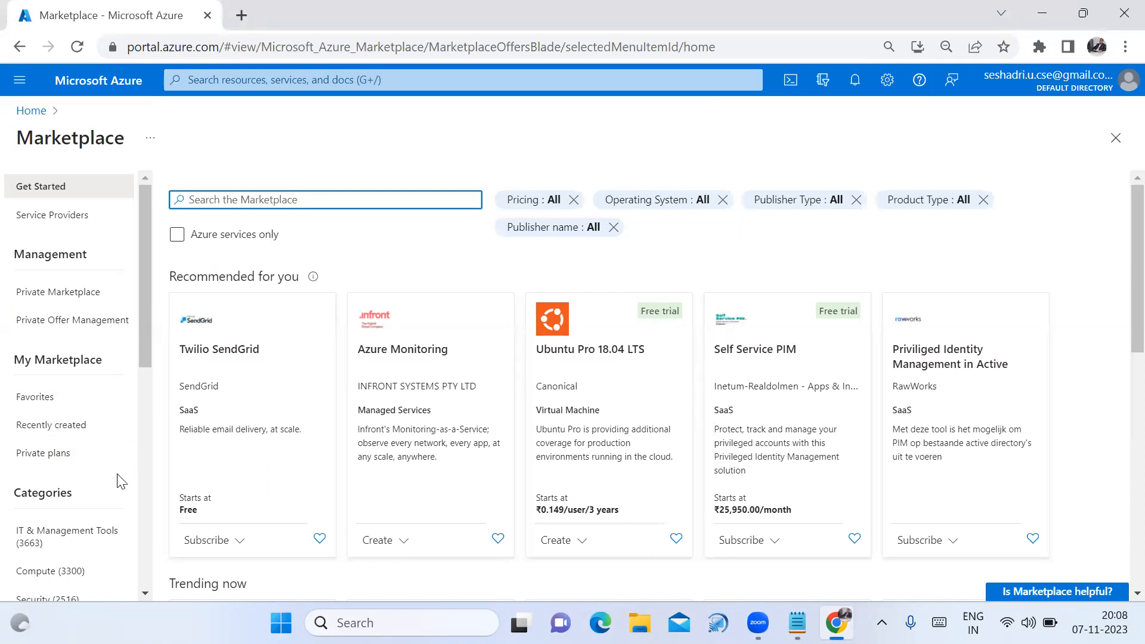
# Browse IT & Management Tools, Compute, Security, Analytics, Developer Tools and Web offers
pyautogui.scroll(-2, 121, 482)
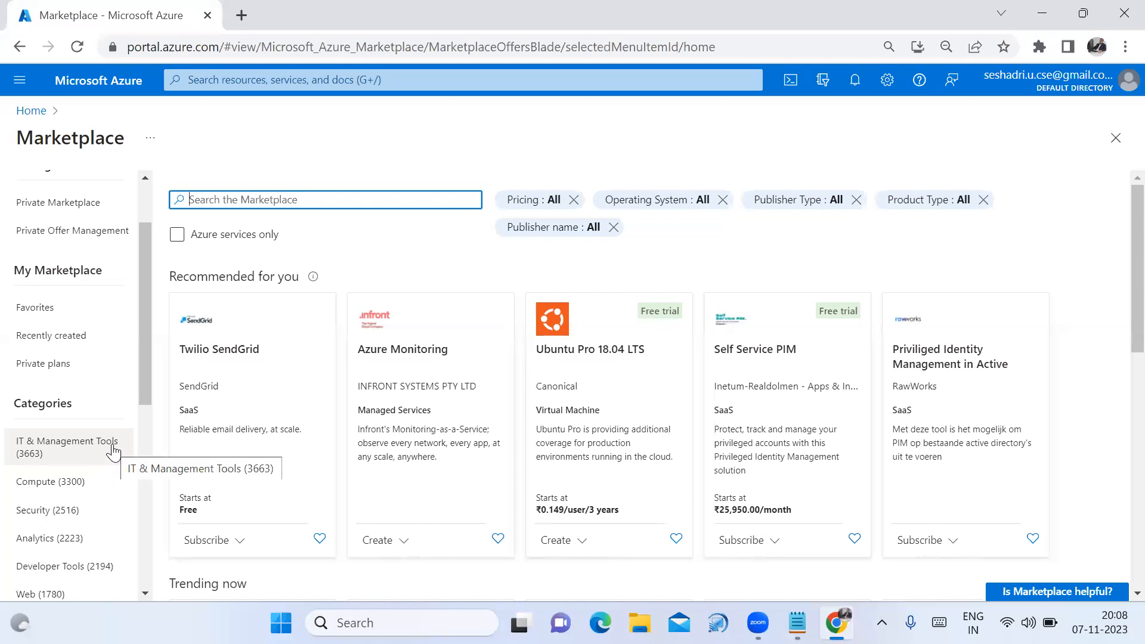
pyautogui.click(115, 451)
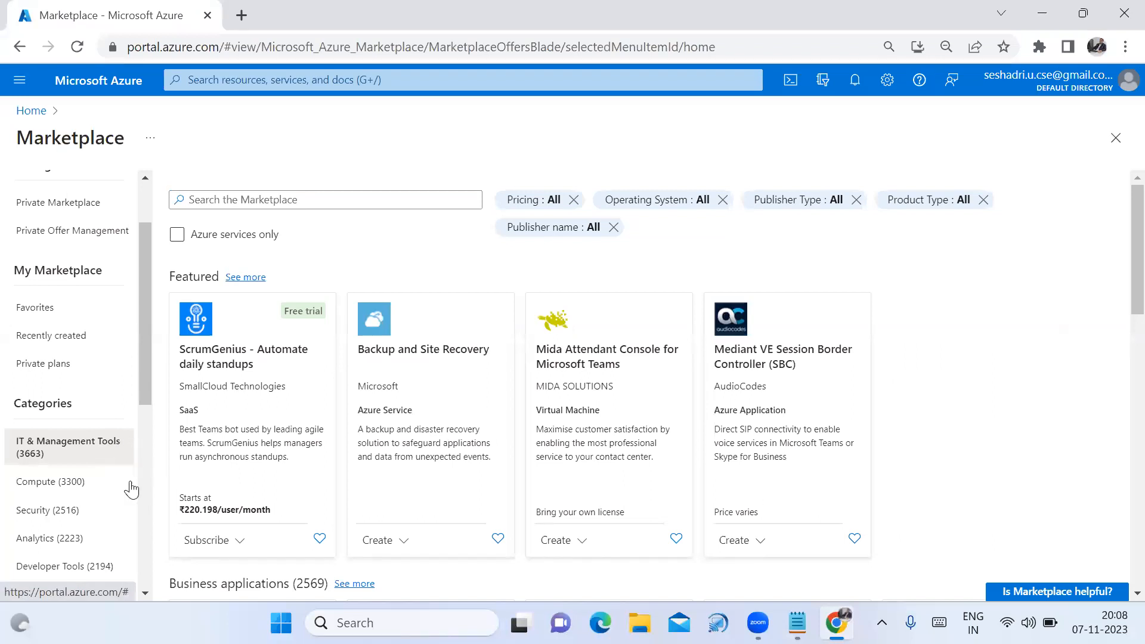
pyautogui.click(80, 494)
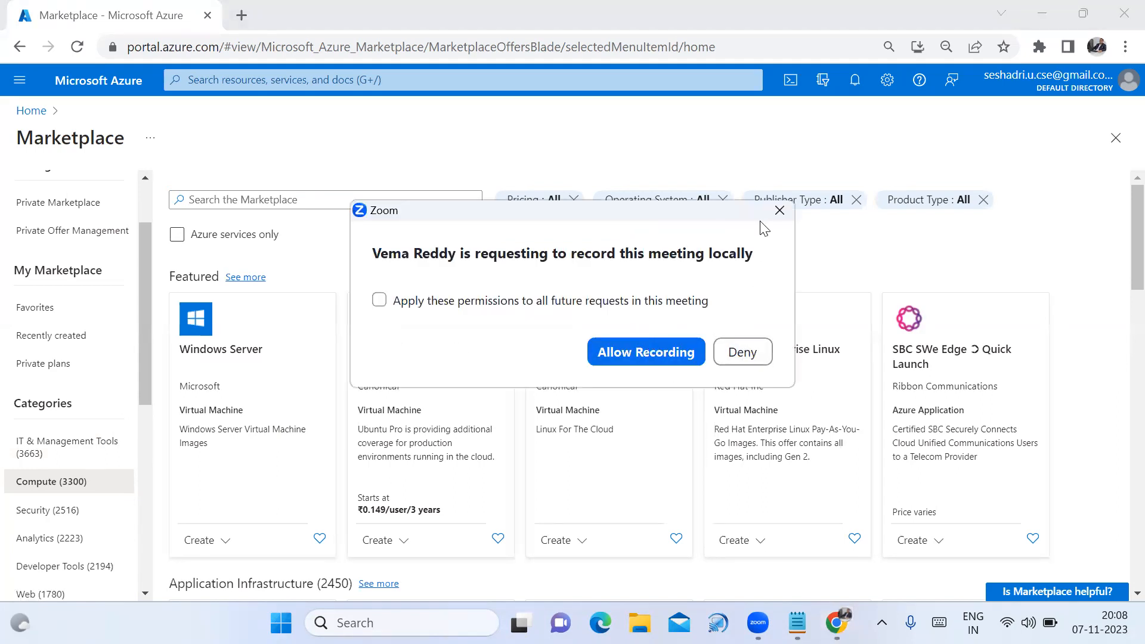
pyautogui.click(778, 211)
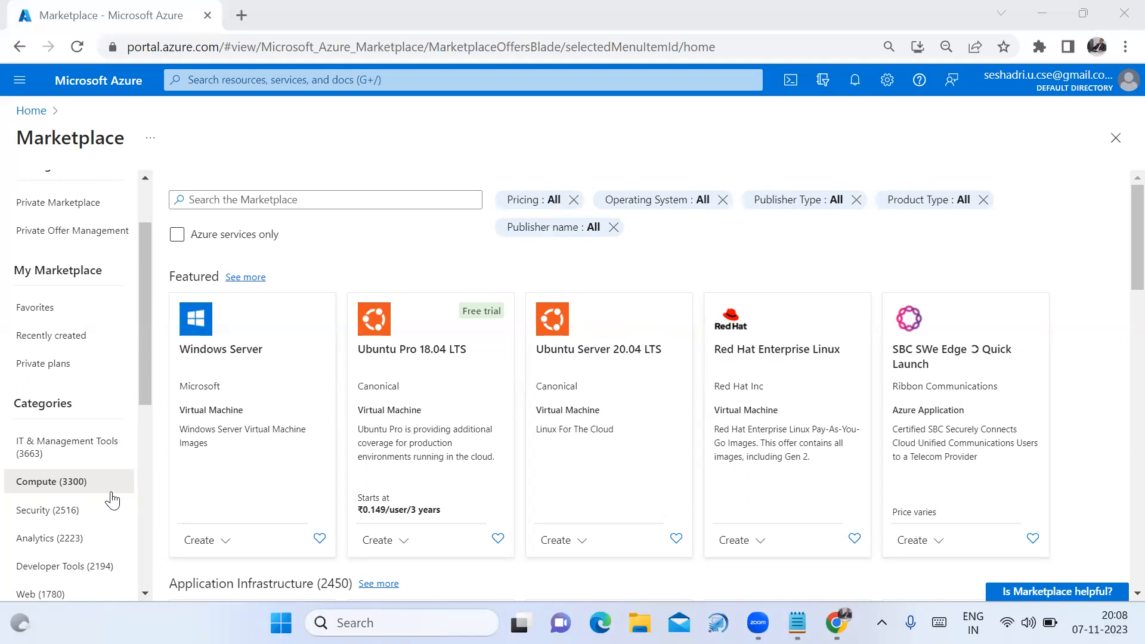
pyautogui.click(63, 517)
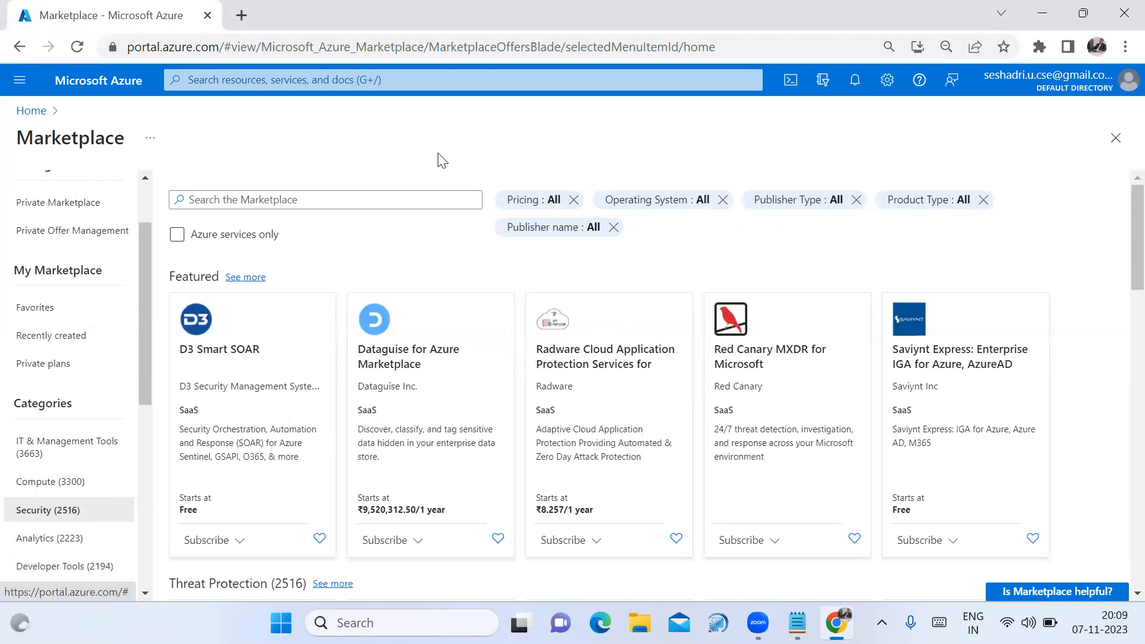
pyautogui.scroll(-2, 69, 477)
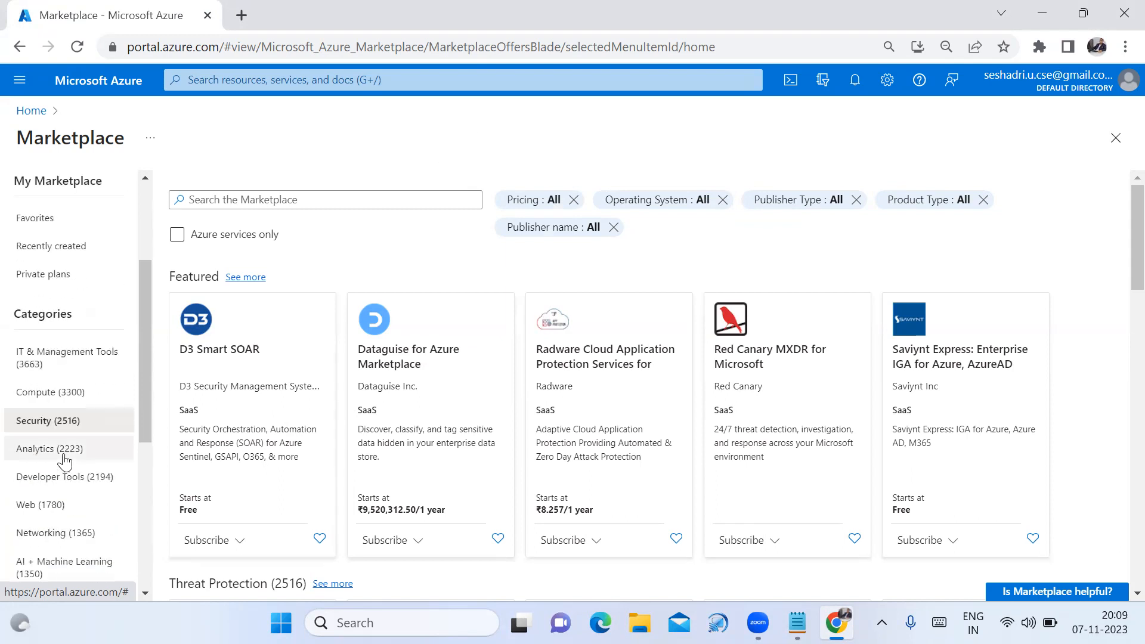
pyautogui.click(65, 458)
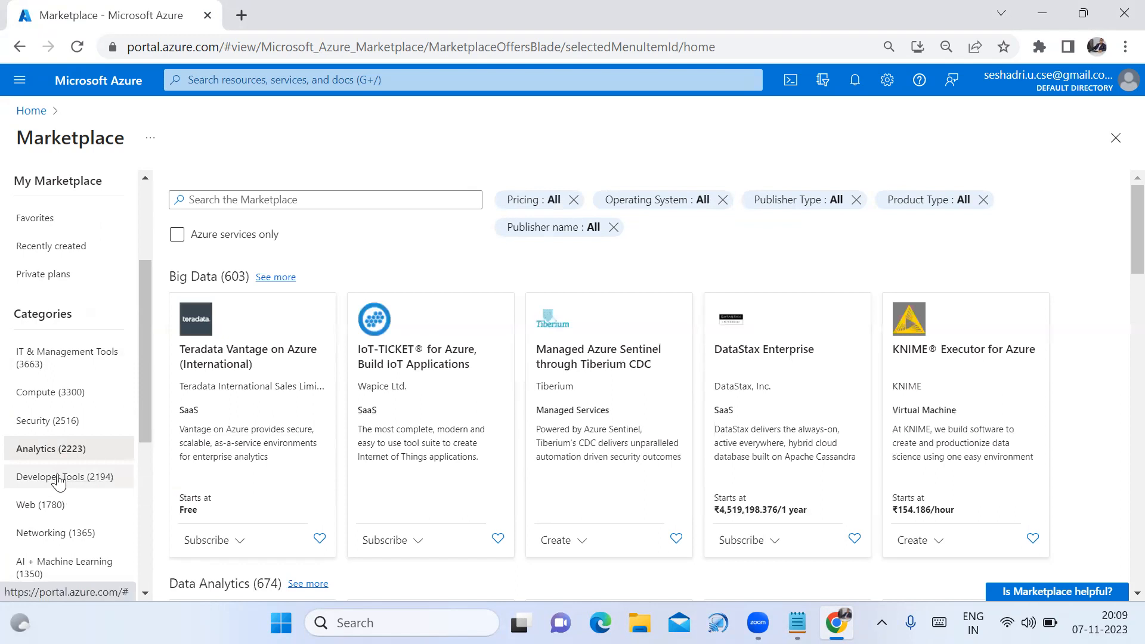
pyautogui.click(58, 477)
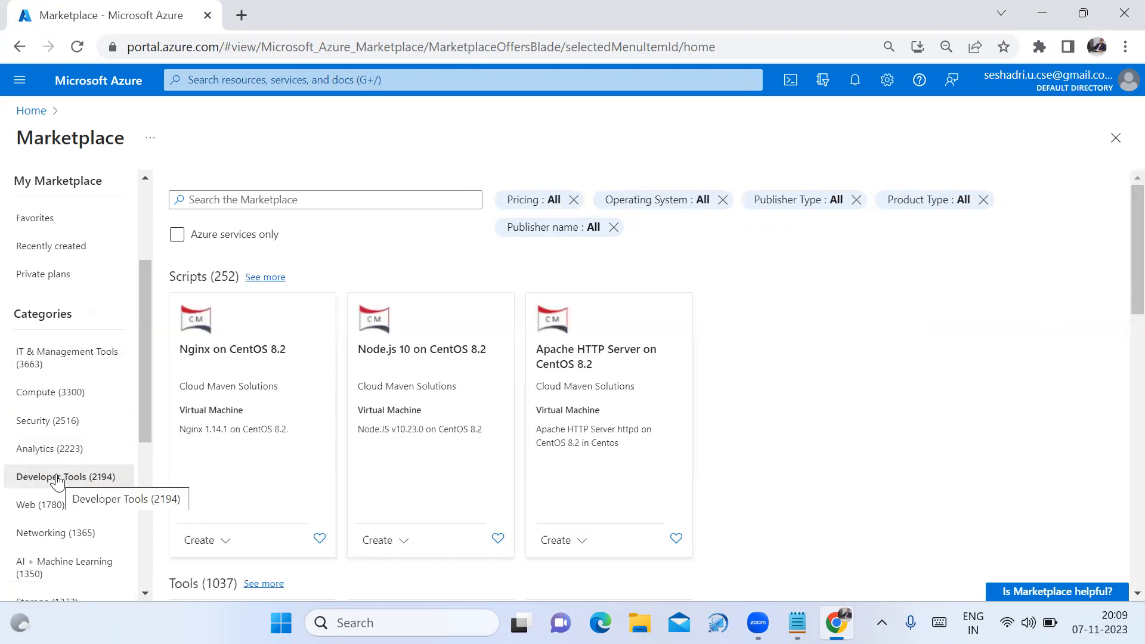
pyautogui.click(44, 504)
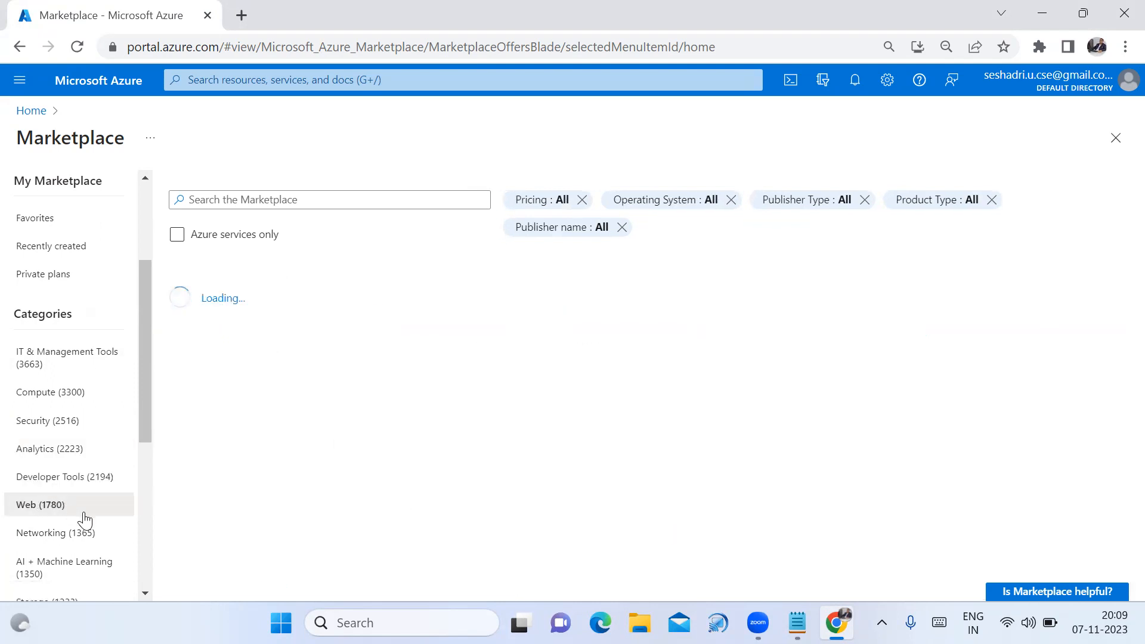
# Browse the Networking, AI + Machine Learning, Storage and DevOps Marketplace categories
pyautogui.scroll(-2, 77, 507)
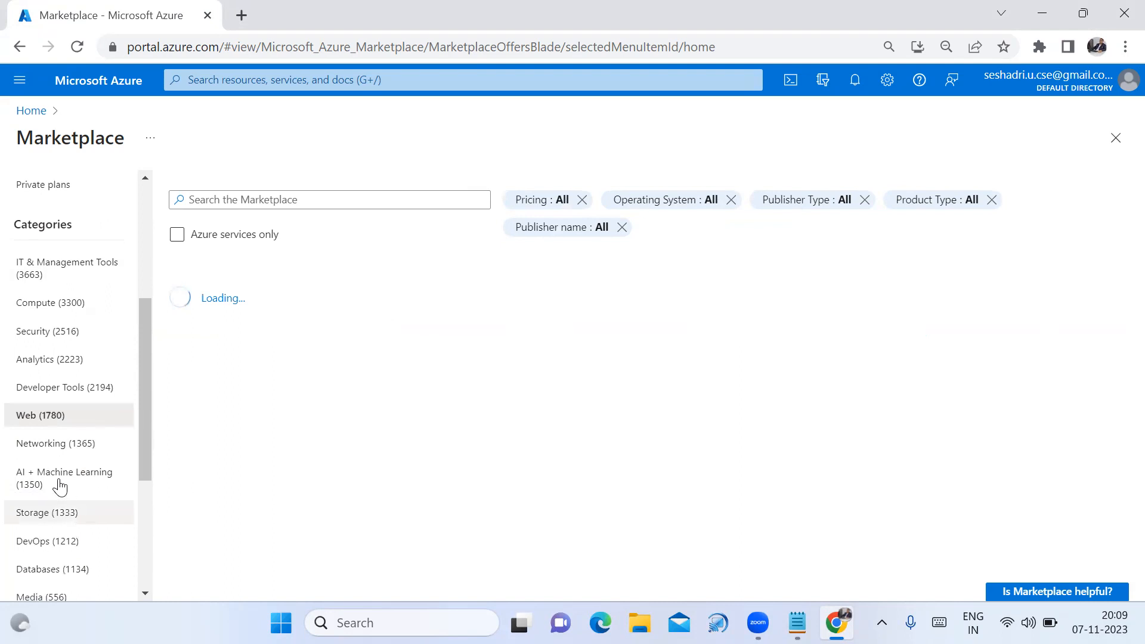
pyautogui.click(52, 444)
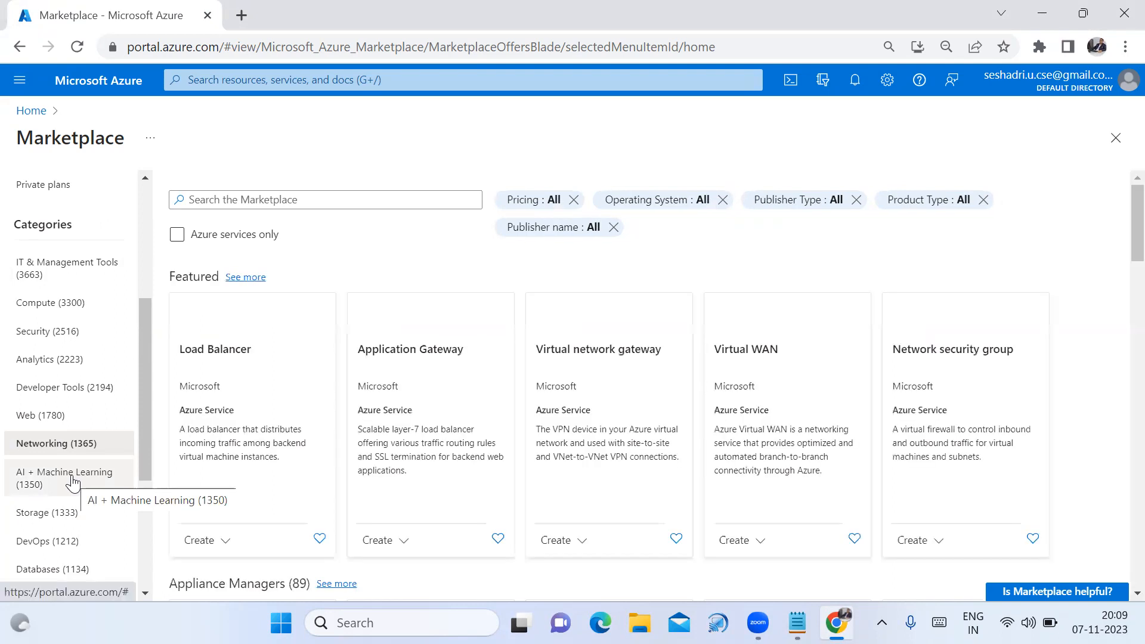
pyautogui.click(73, 482)
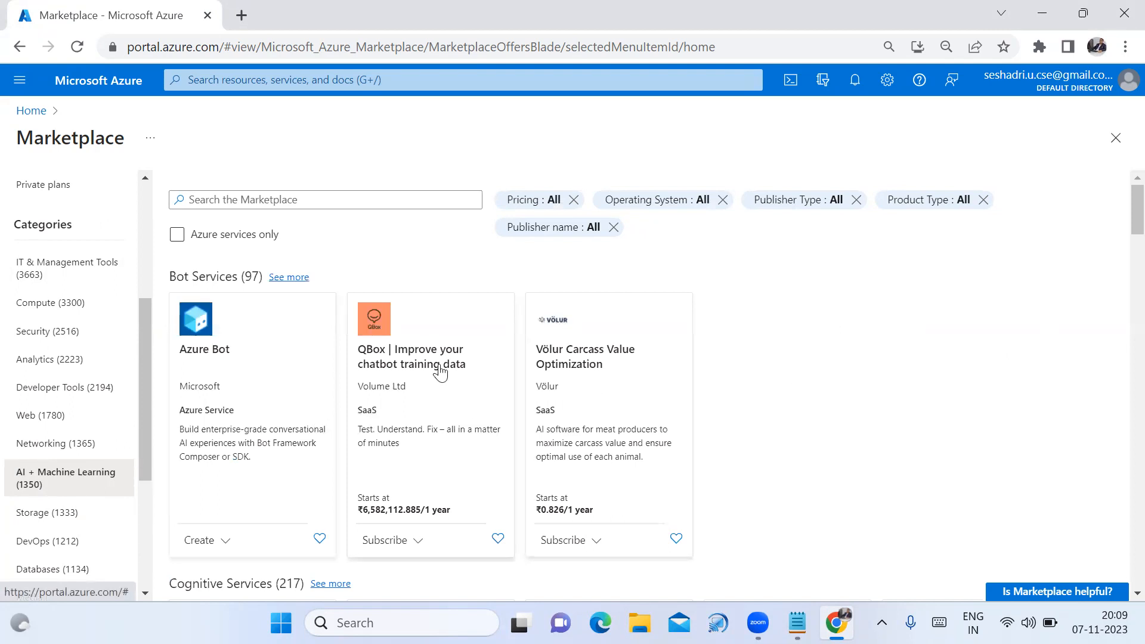
pyautogui.scroll(-3, 646, 418)
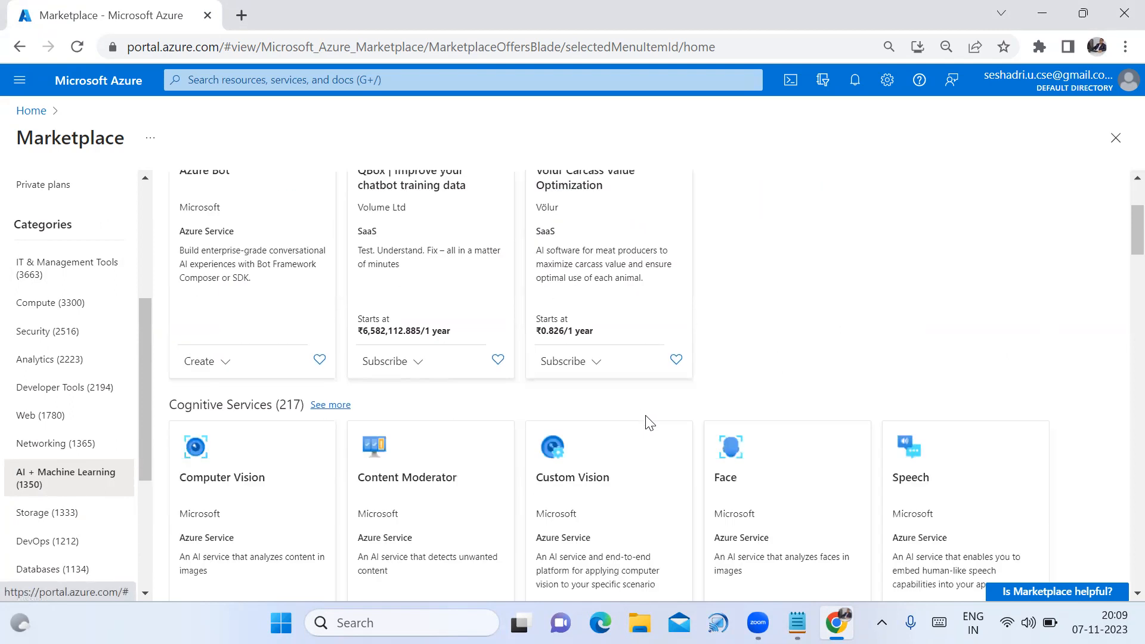
pyautogui.scroll(-9, 646, 417)
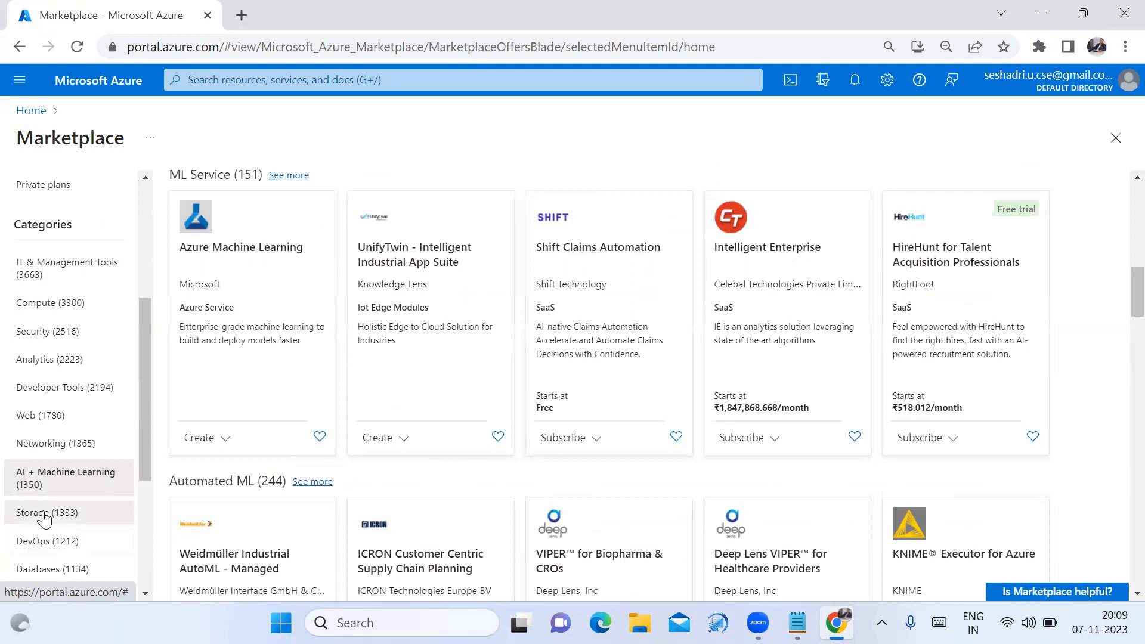
pyautogui.click(45, 517)
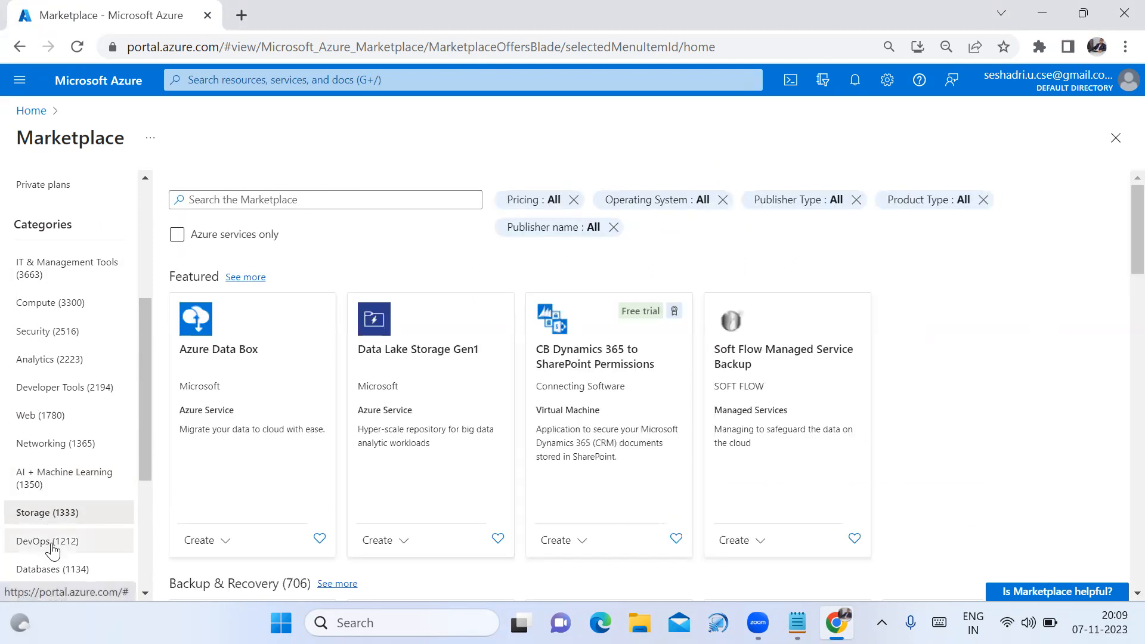
pyautogui.click(52, 546)
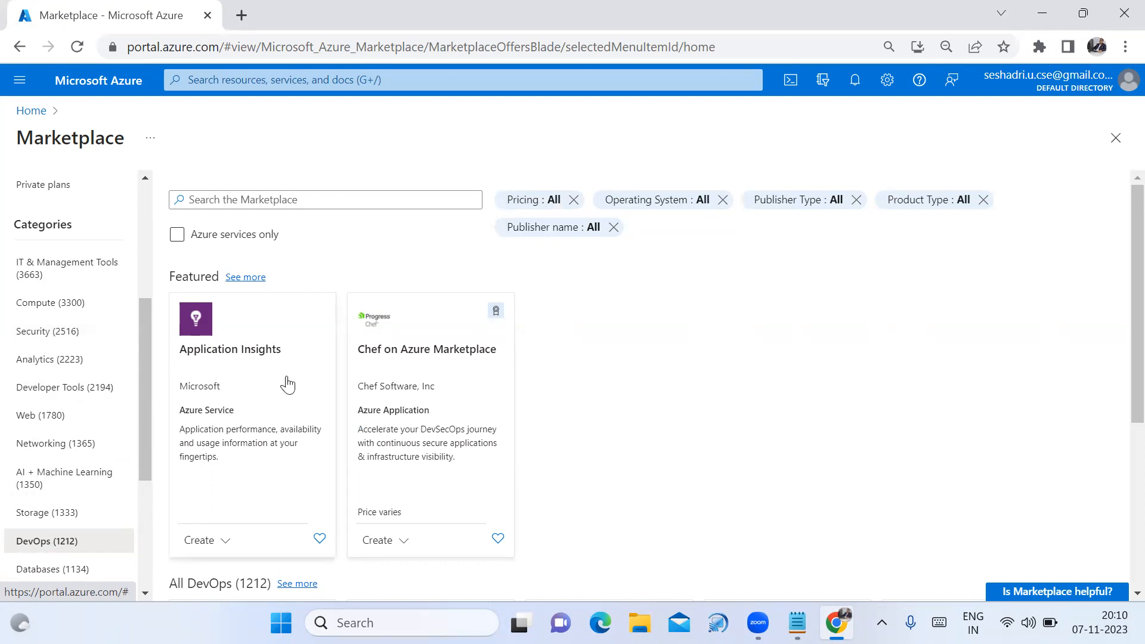
# Change 'Market place' to 'Marketplace' in the Notepad list, then return to Chrome
pyautogui.click(798, 623)
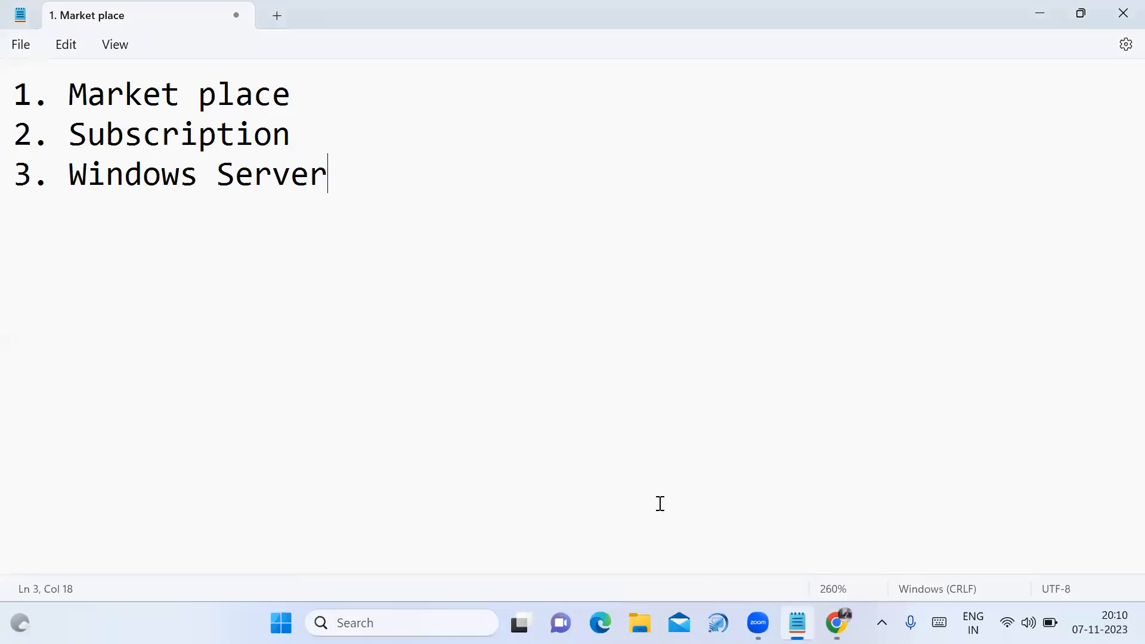
pyautogui.click(198, 94)
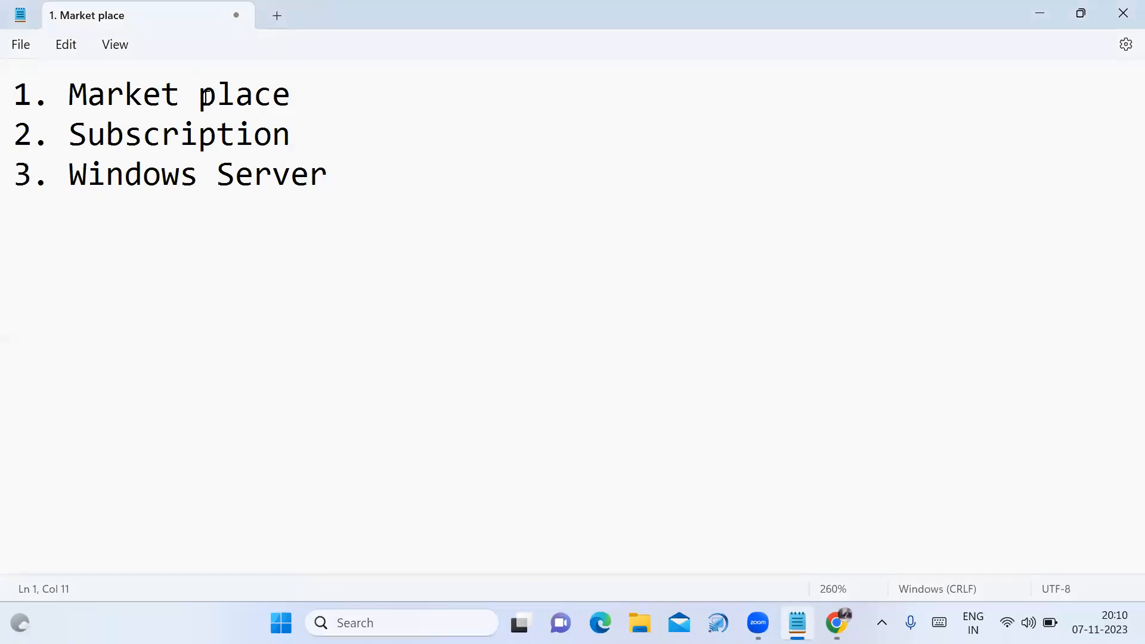
pyautogui.press('BackSpace')
pyautogui.moveTo(69, 134); pyautogui.dragTo(305, 142)
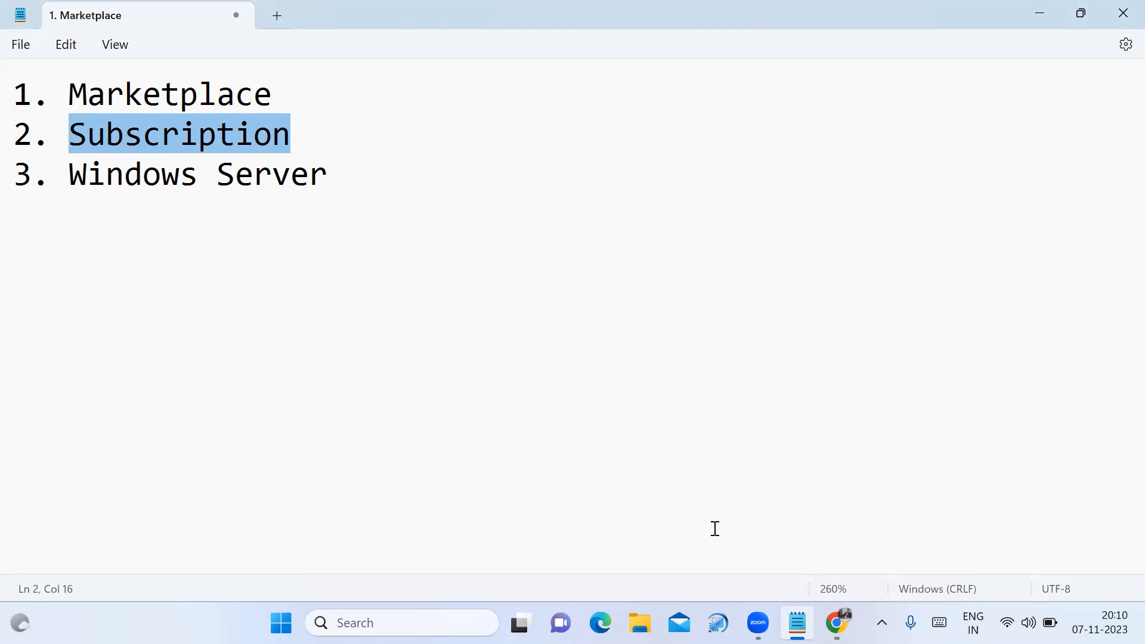
pyautogui.click(837, 622)
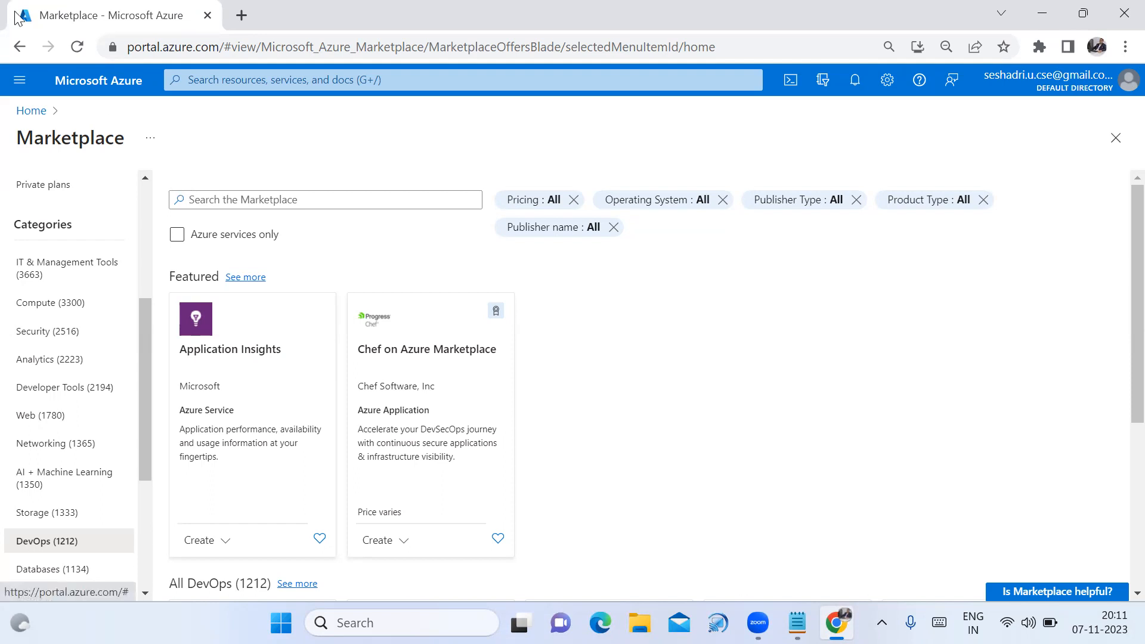
# Go back to the Azure Home page and open Subscriptions under Navigate
pyautogui.click(171, 89)
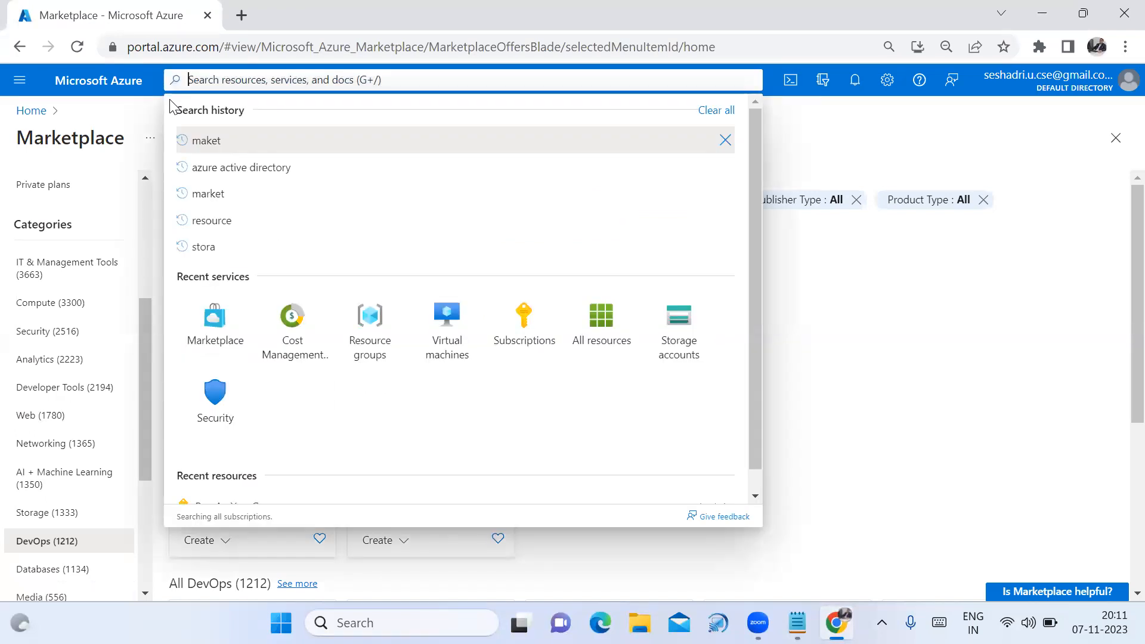
pyautogui.click(40, 113)
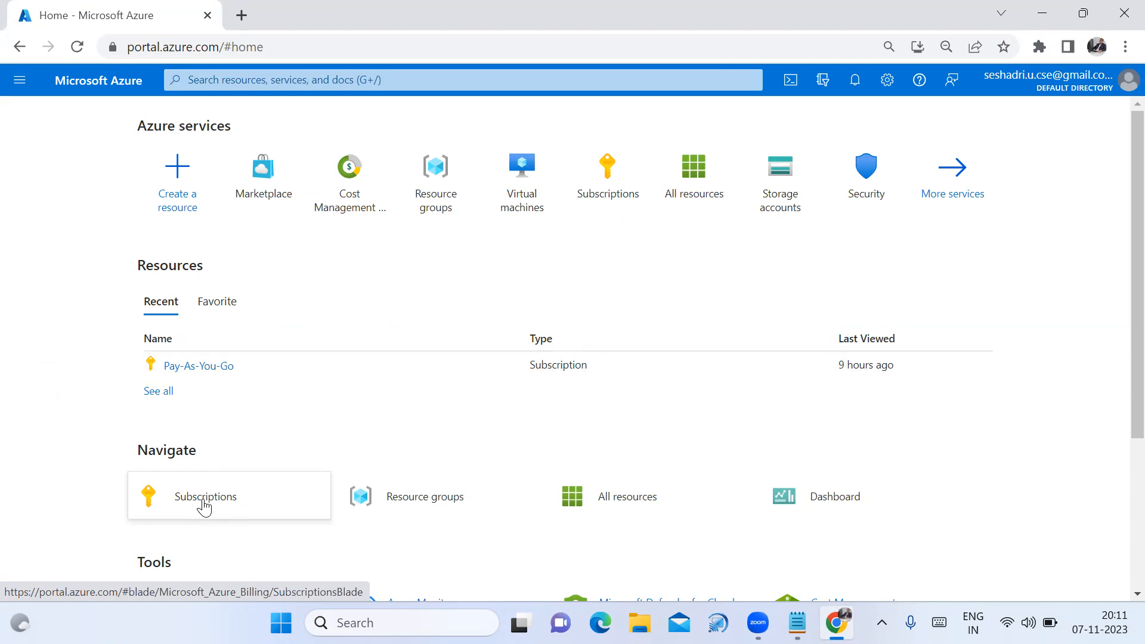
pyautogui.moveTo(204, 507)
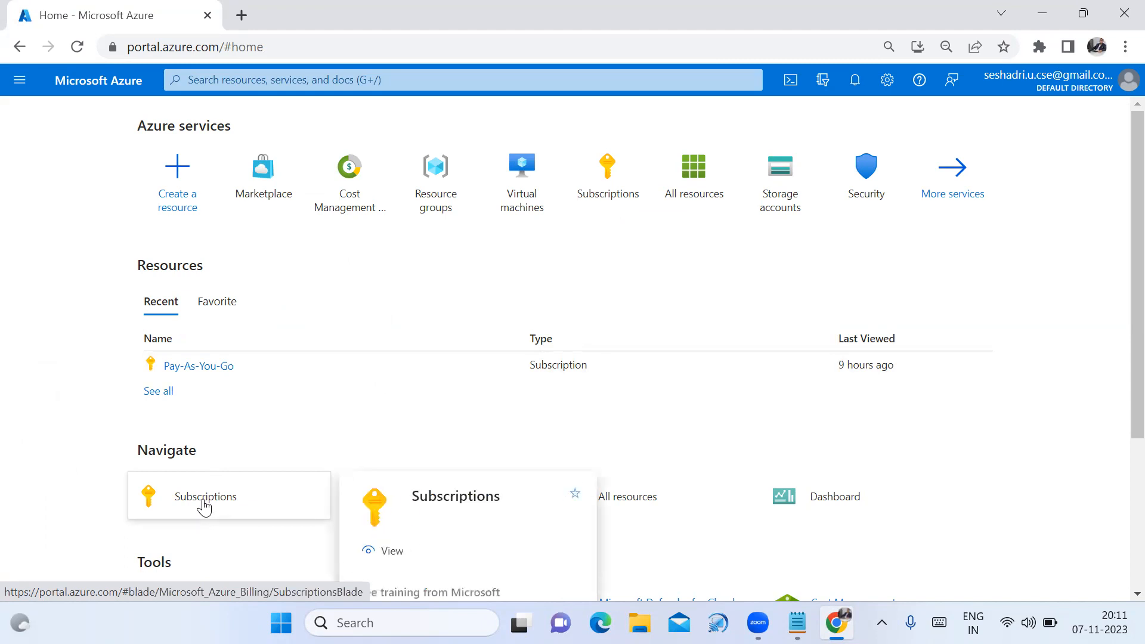
pyautogui.click(205, 506)
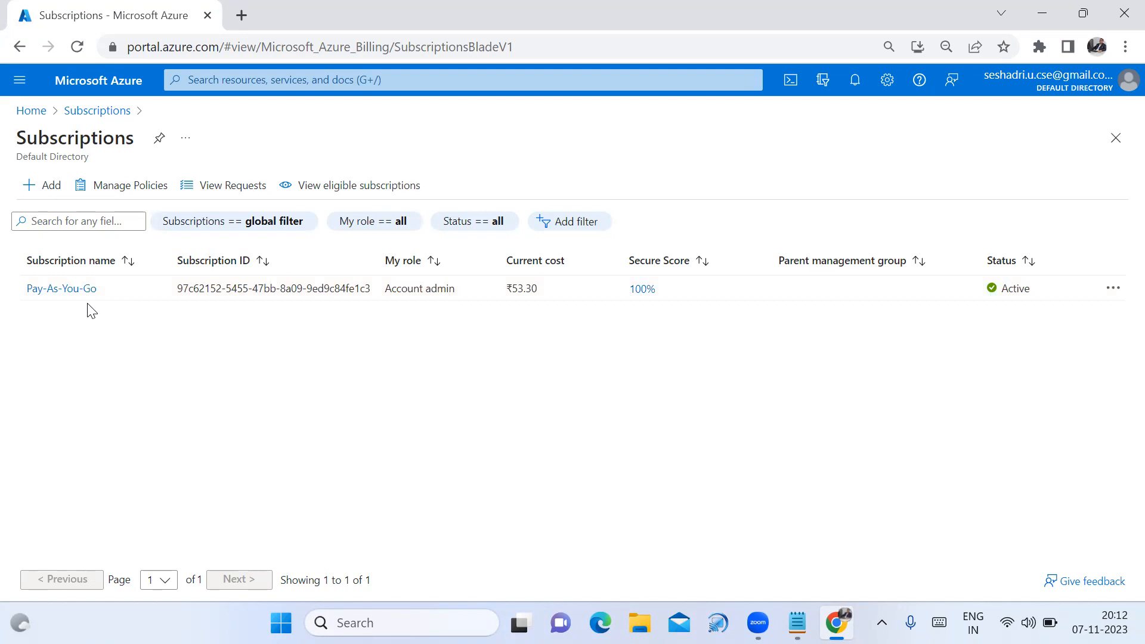
# Open the Pay-As-You-Go subscription overview and copy its Directory name
pyautogui.click(44, 115)
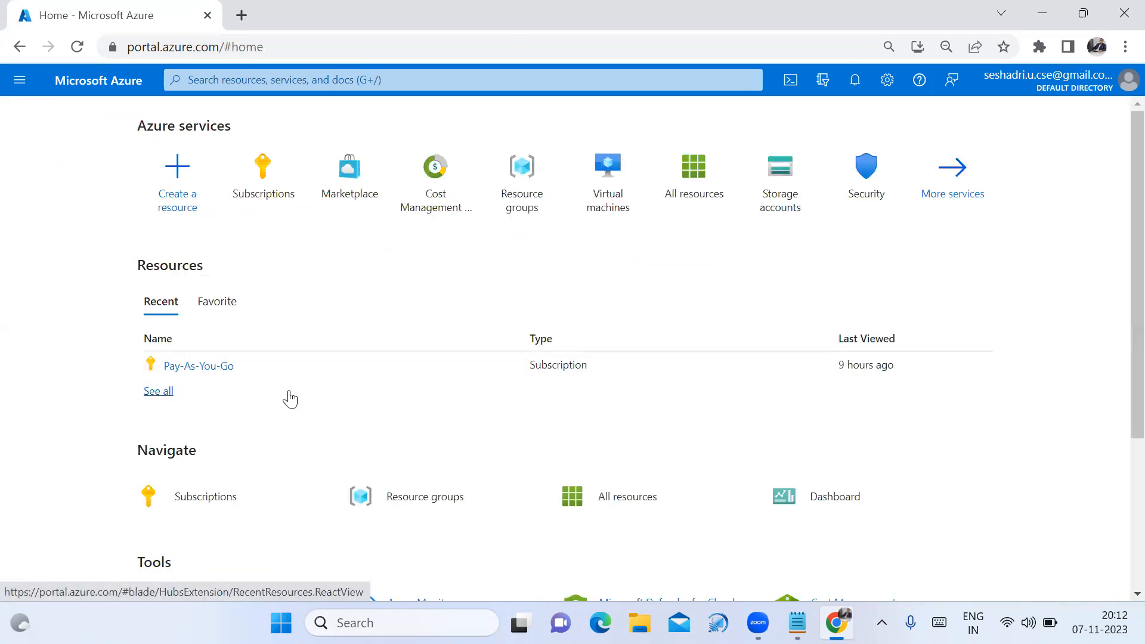
pyautogui.moveTo(375, 511)
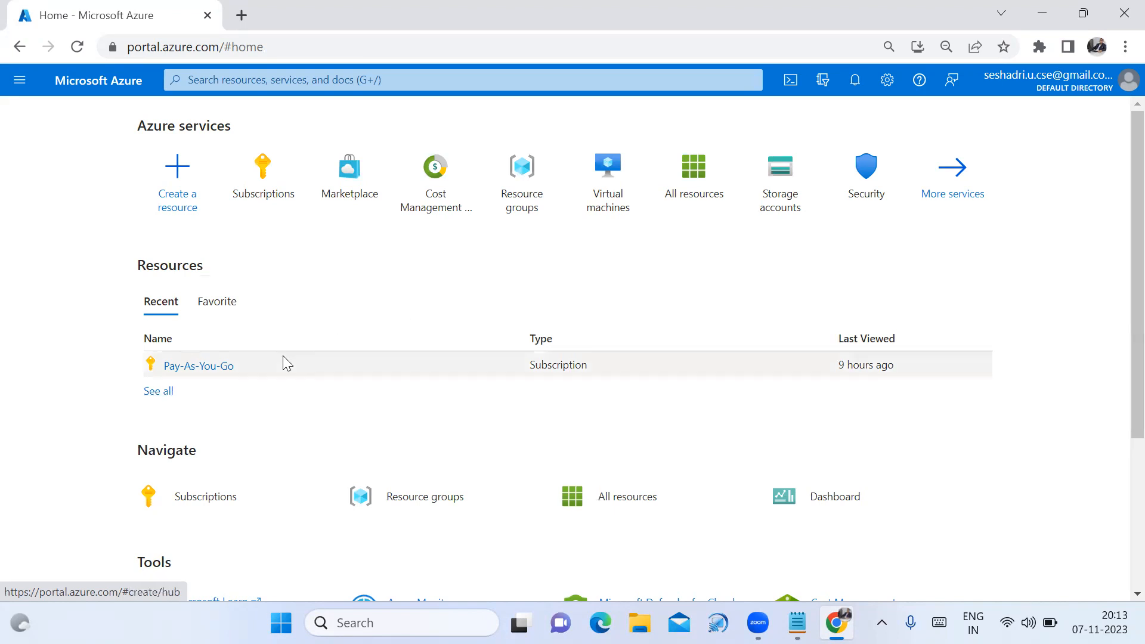
pyautogui.click(212, 369)
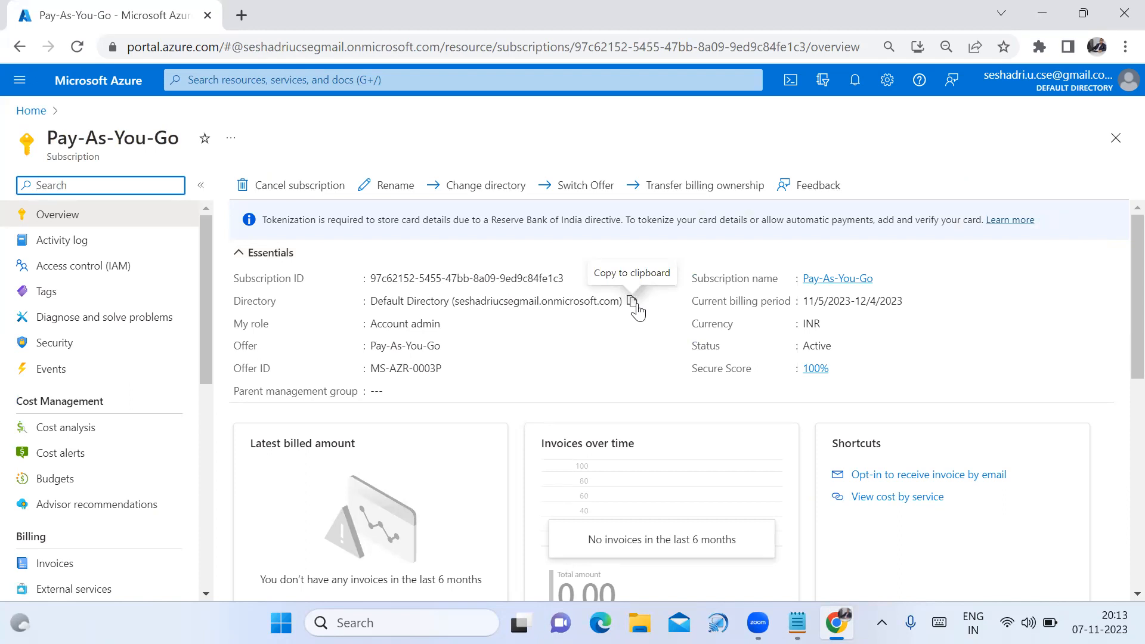
pyautogui.click(634, 304)
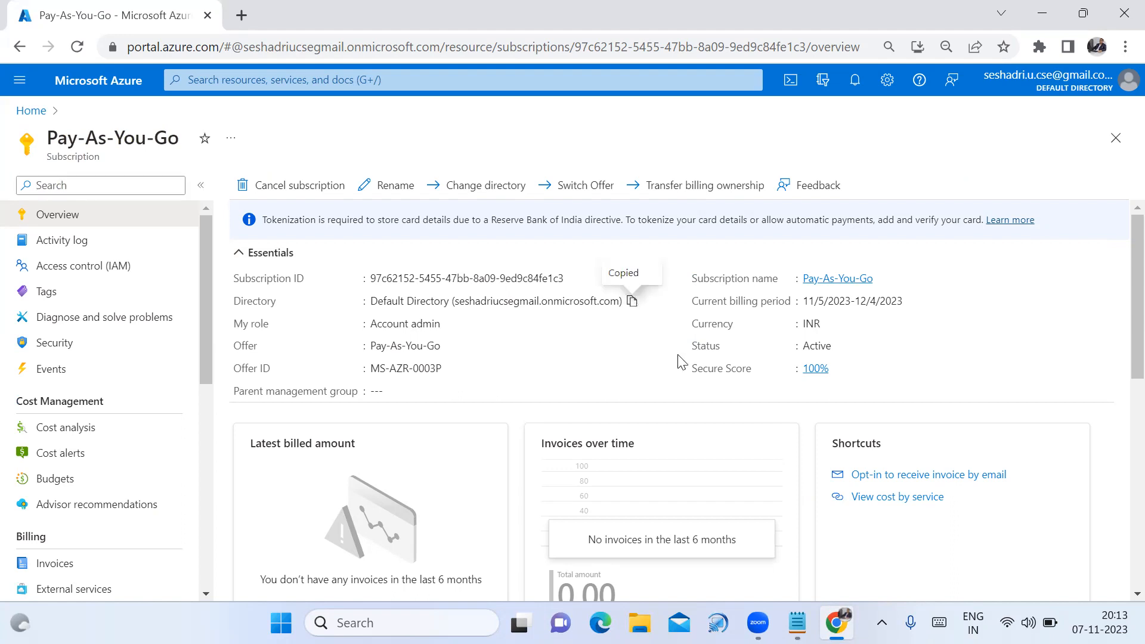
pyautogui.hotkey('alt', 'Tab')
# Paste the copied directory name as a fourth line below 'Windows Server'
pyautogui.click(376, 182)
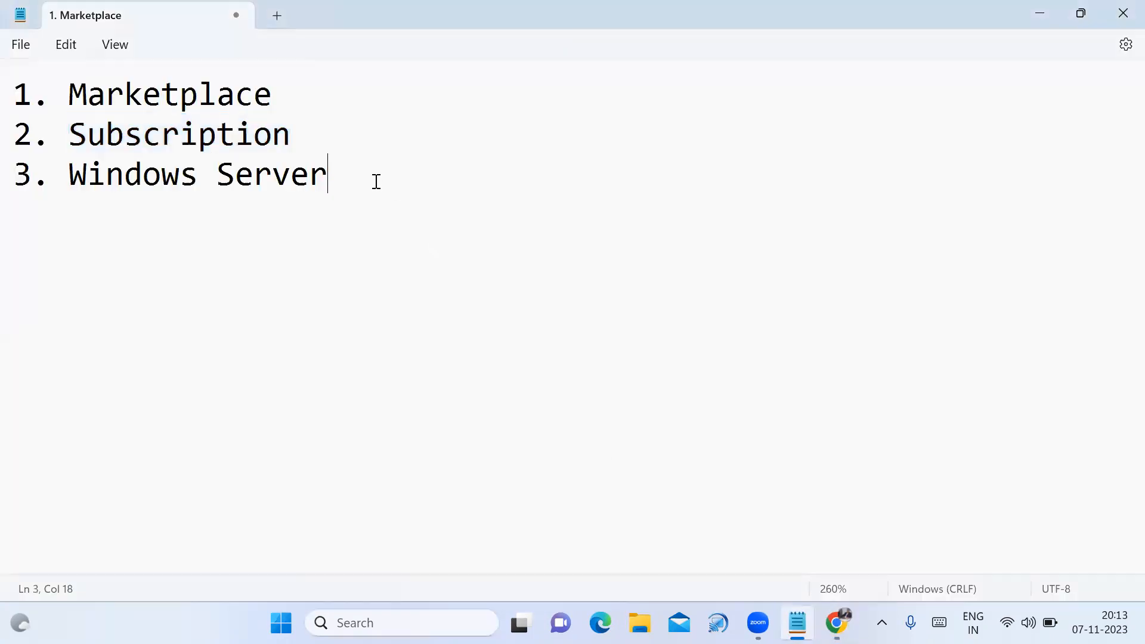
pyautogui.press('Return')
pyautogui.hotkey('ctrl', 'v')
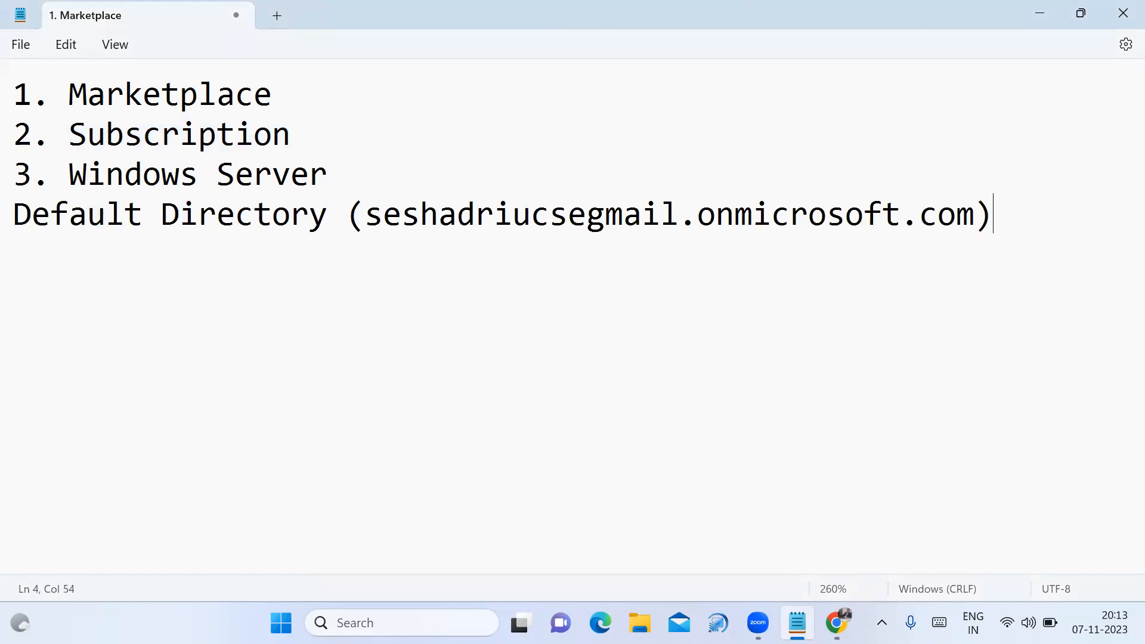
pyautogui.moveTo(364, 215); pyautogui.dragTo(967, 215)
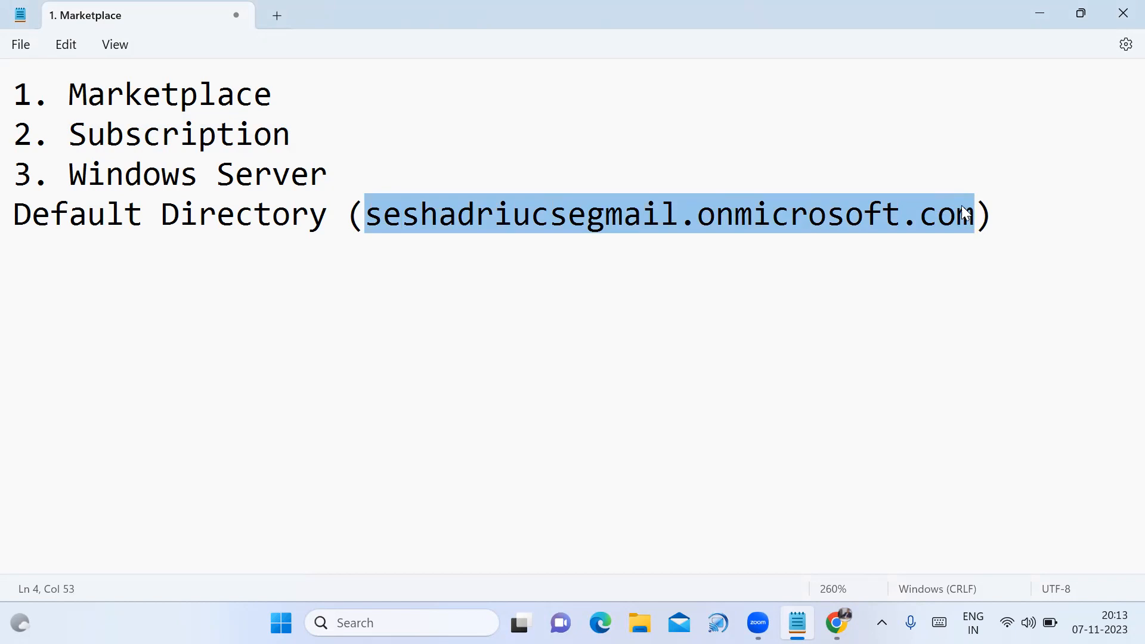
pyautogui.click(640, 614)
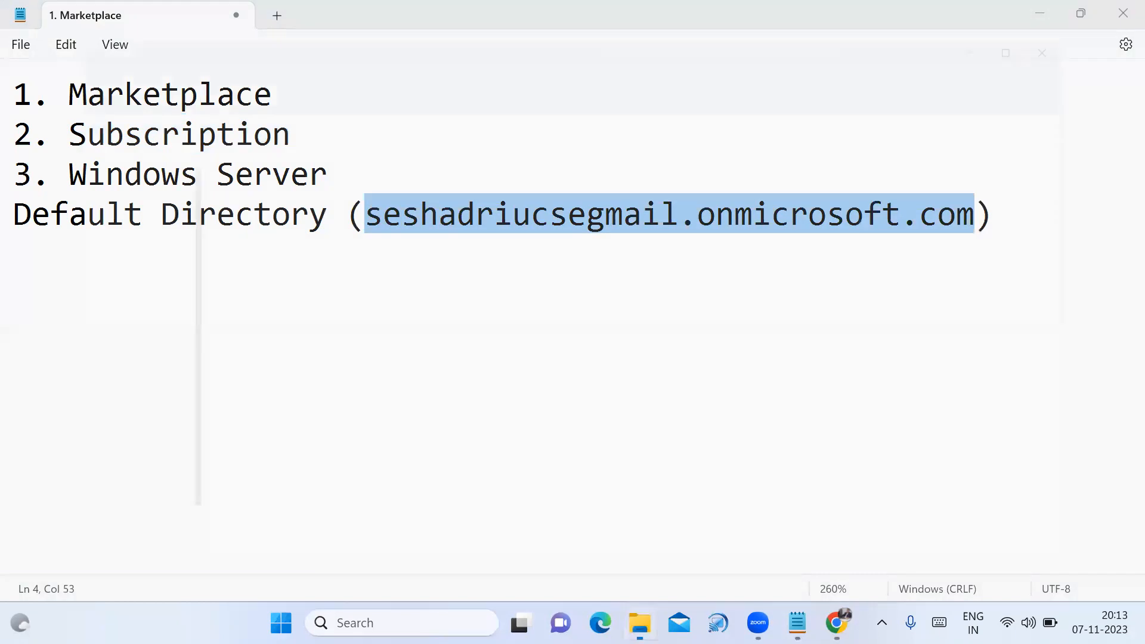
pyautogui.scroll(-2, 82, 327)
# Open E:\US Technology\Azure Batch-102\PDFs and launch the '04. Azure Administrator Associate - Subscription' PDF
pyautogui.click(89, 488)
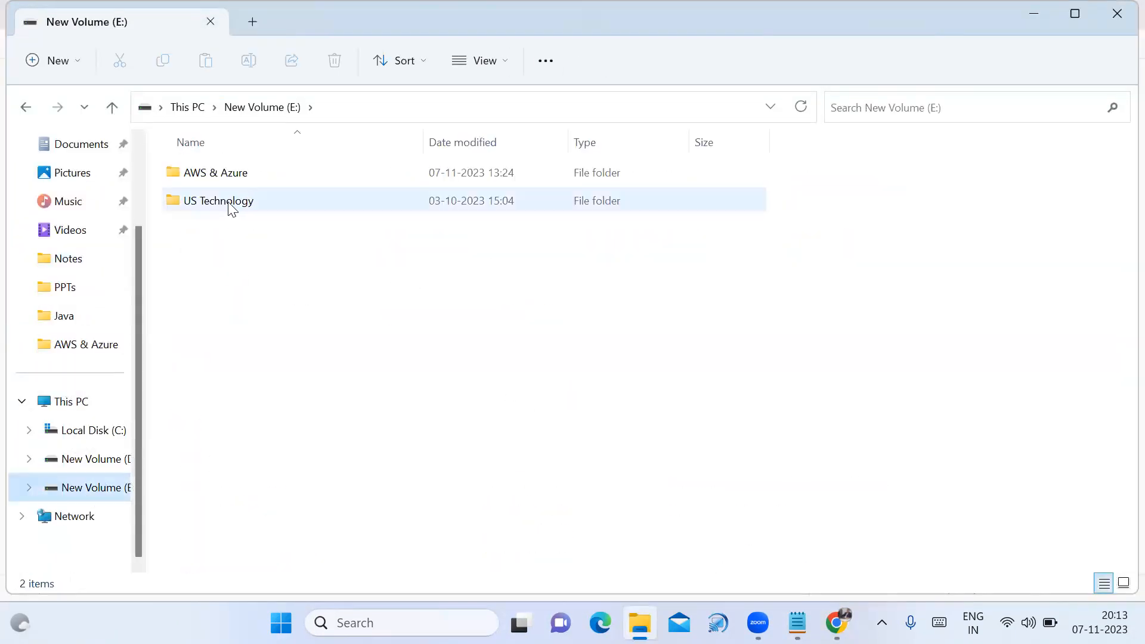
pyautogui.doubleClick(227, 204)
pyautogui.doubleClick(224, 205)
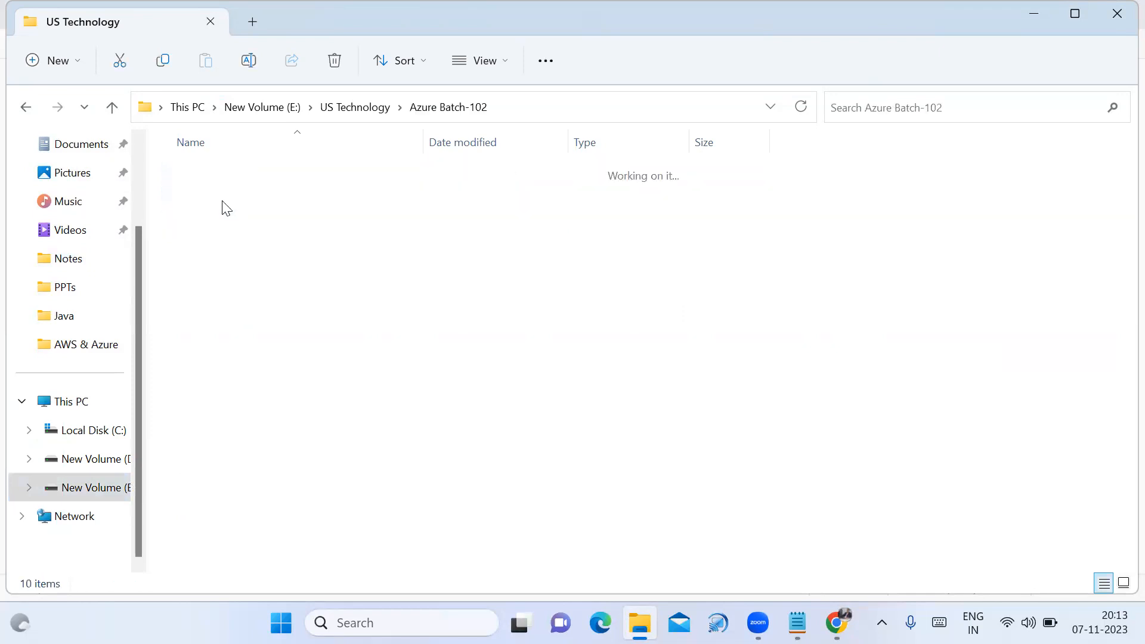
pyautogui.click(201, 230)
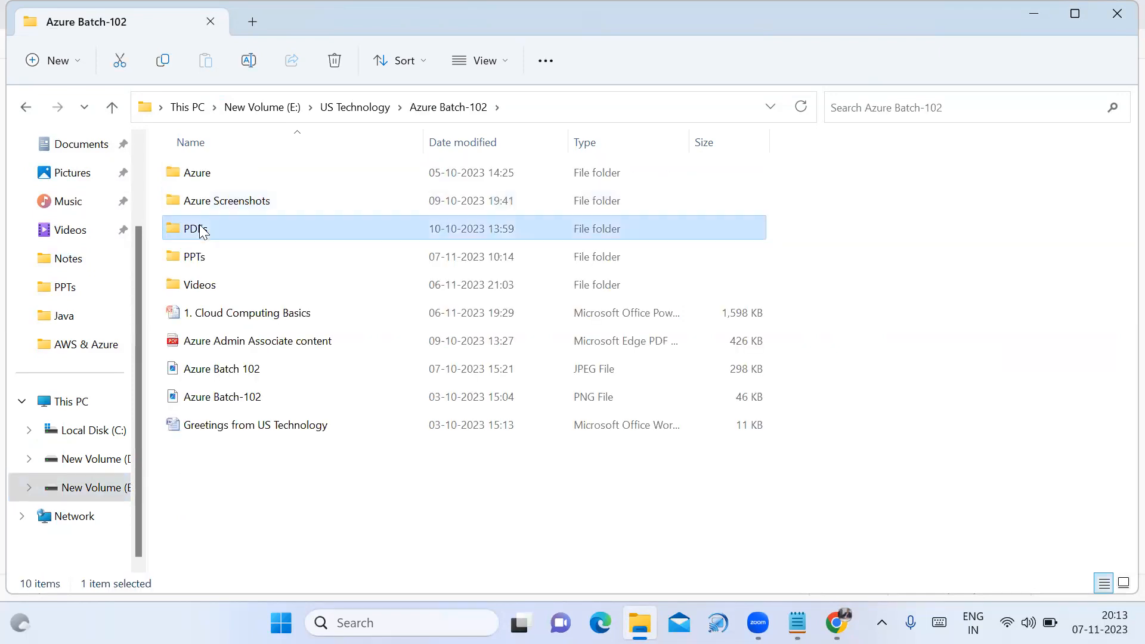
pyautogui.doubleClick(201, 230)
pyautogui.click(350, 261)
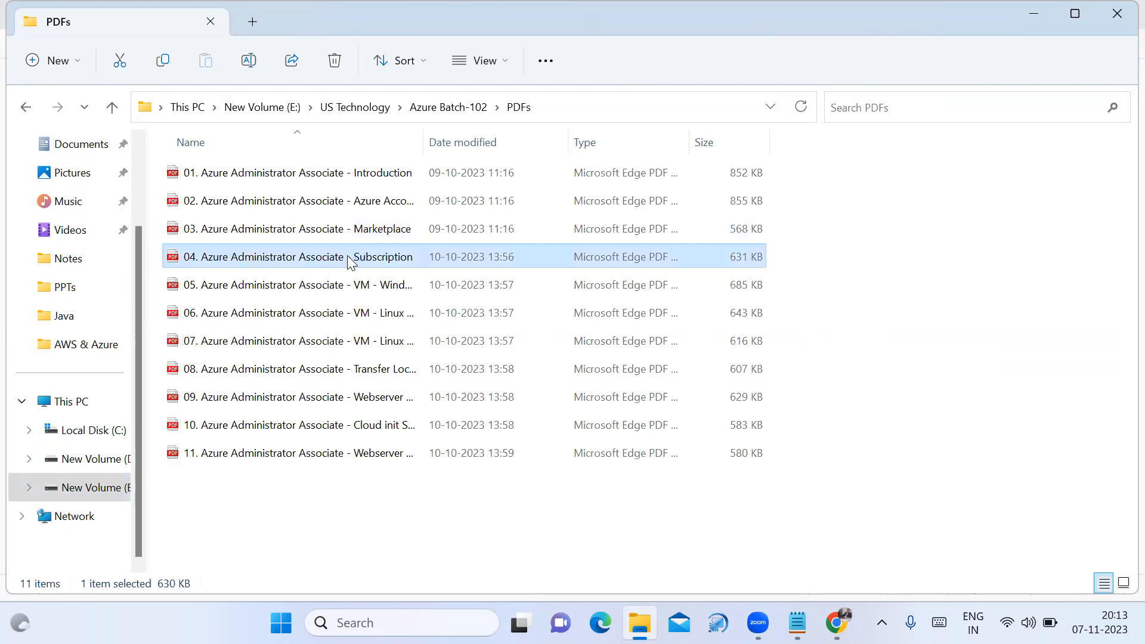
pyautogui.doubleClick(350, 261)
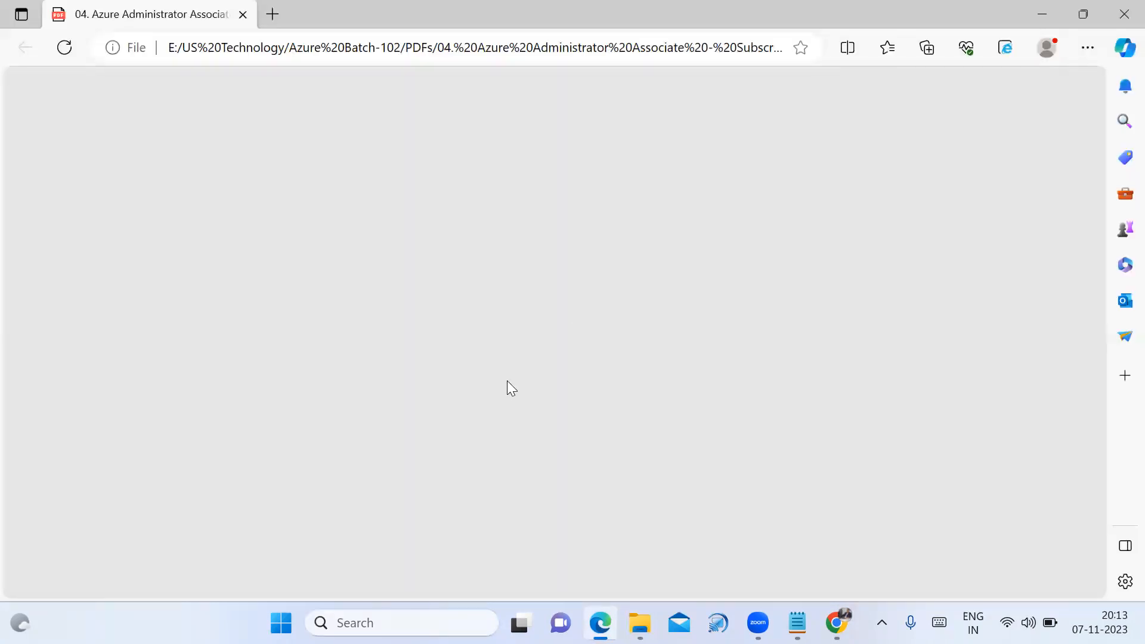
# Scroll the Subscription PDF down to page 3's tenant–subscription hierarchy diagram
pyautogui.scroll(-6, 441, 358)
pyautogui.scroll(-10, 477, 441)
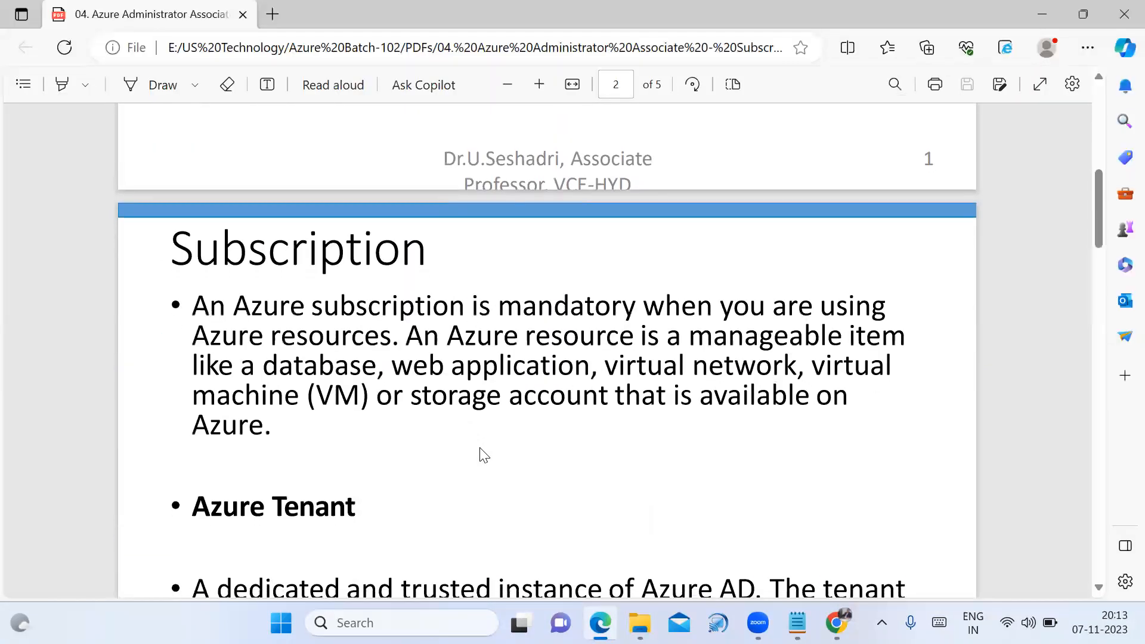
pyautogui.scroll(-2, 509, 424)
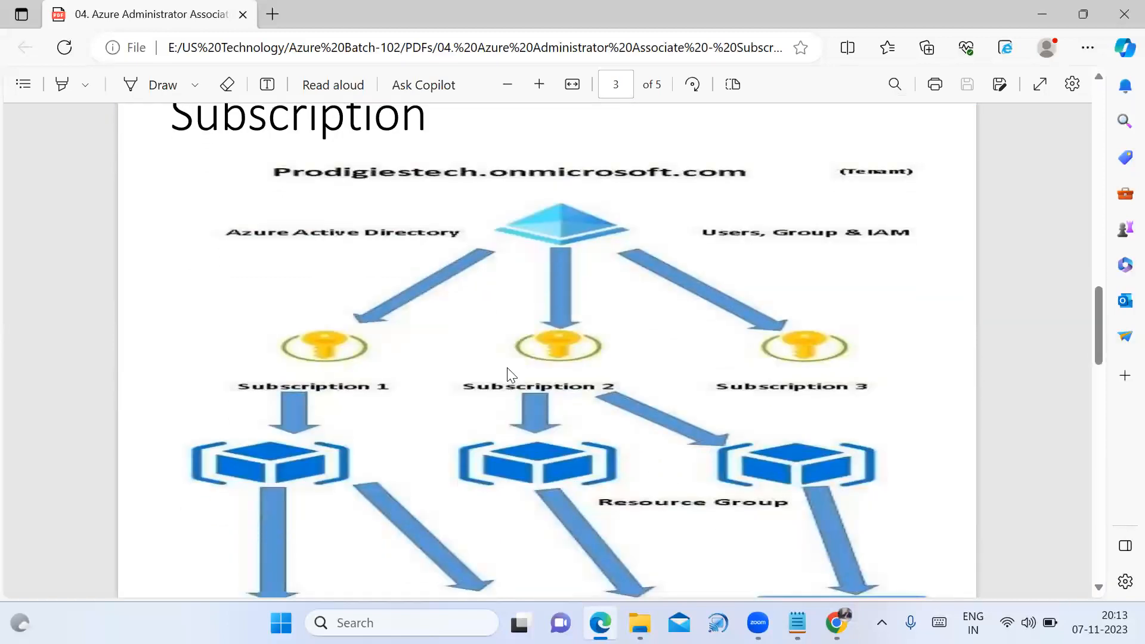
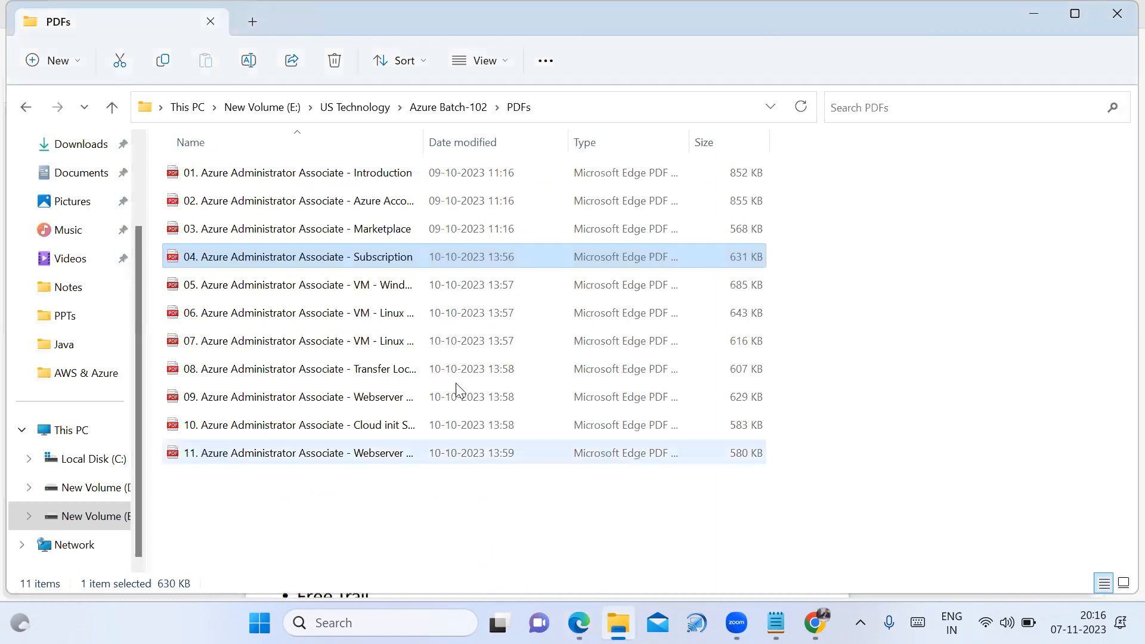
# Open the '05 Azure Administrator Associate - VM' PDF from the PDFs folder
pyautogui.click(495, 524)
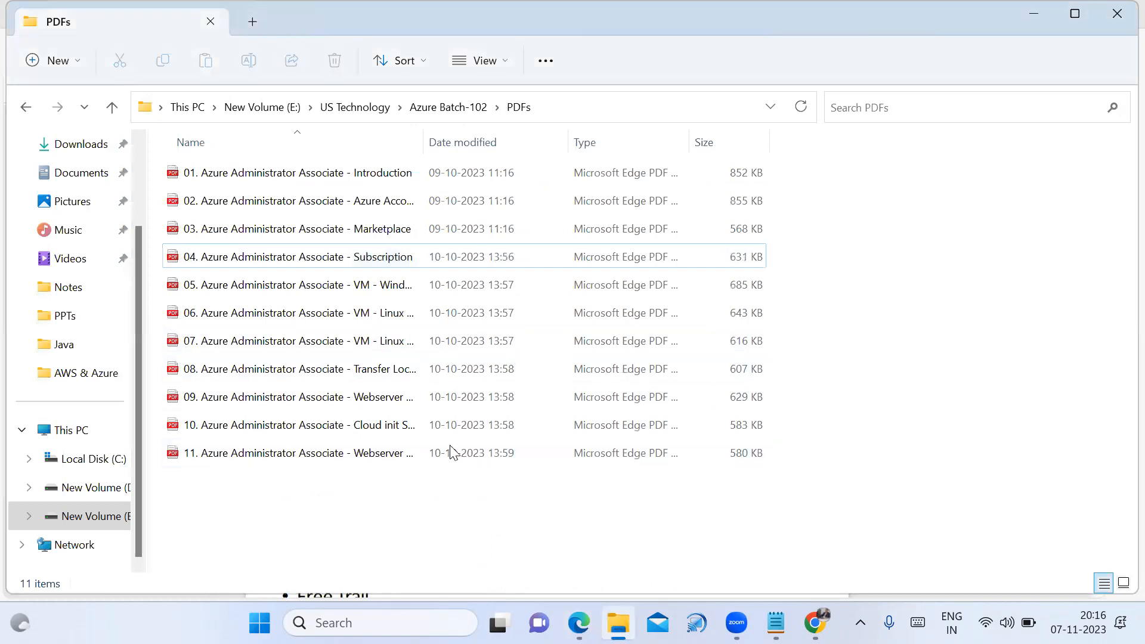
pyautogui.doubleClick(320, 295)
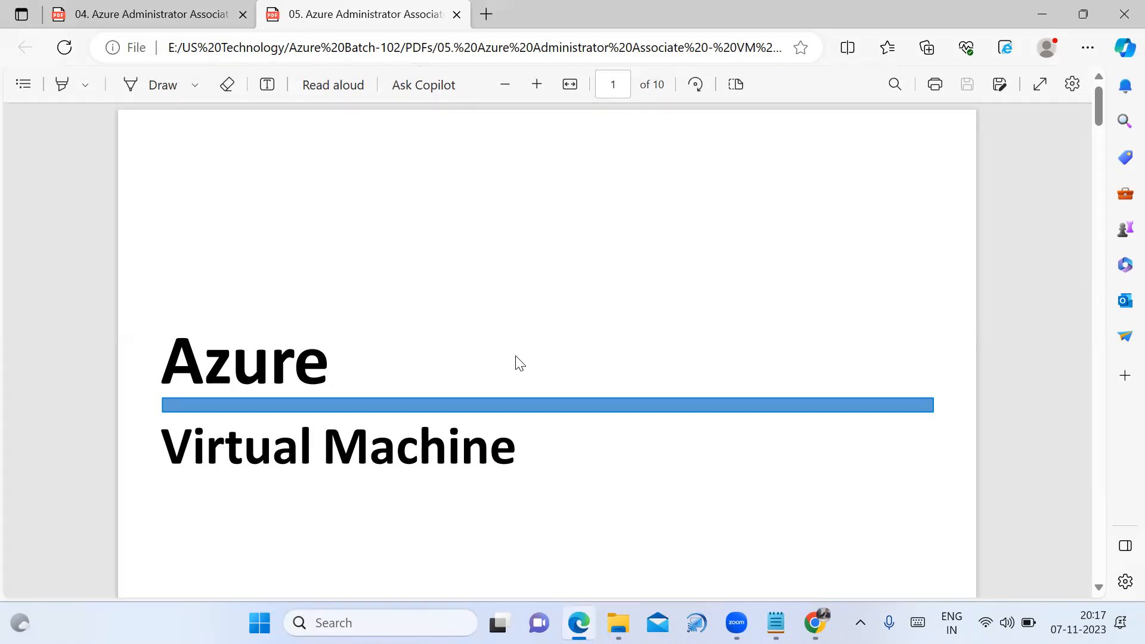
# Scroll the VM PDF slightly, then switch to the Azure portal's Pay-As-You-Go subscription page
pyautogui.scroll(-1, 483, 384)
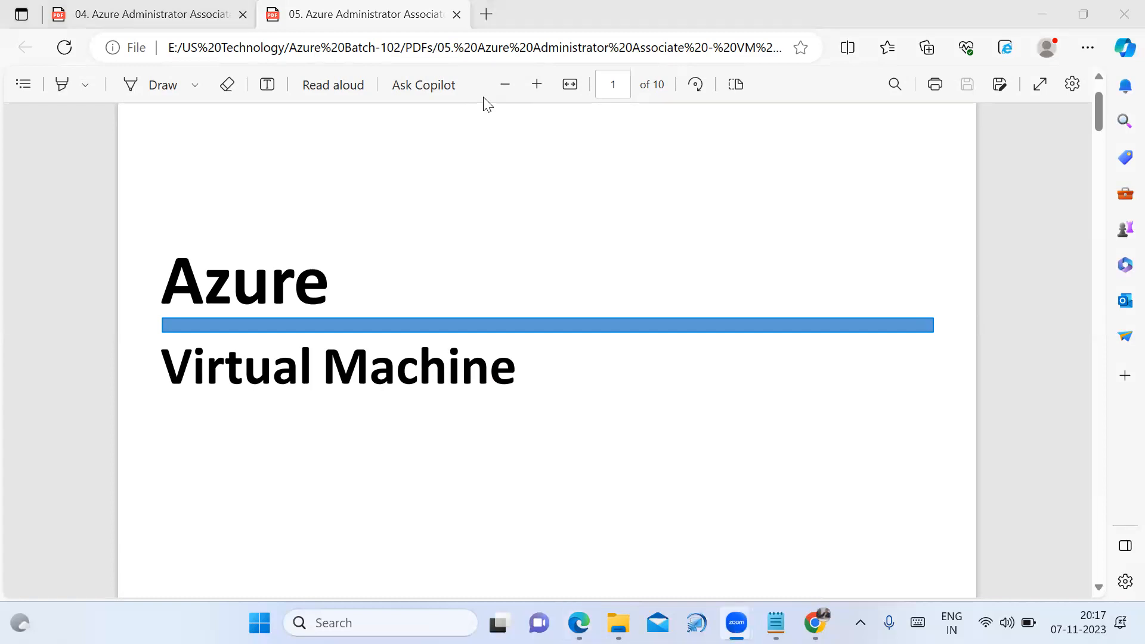
pyautogui.click(369, 199)
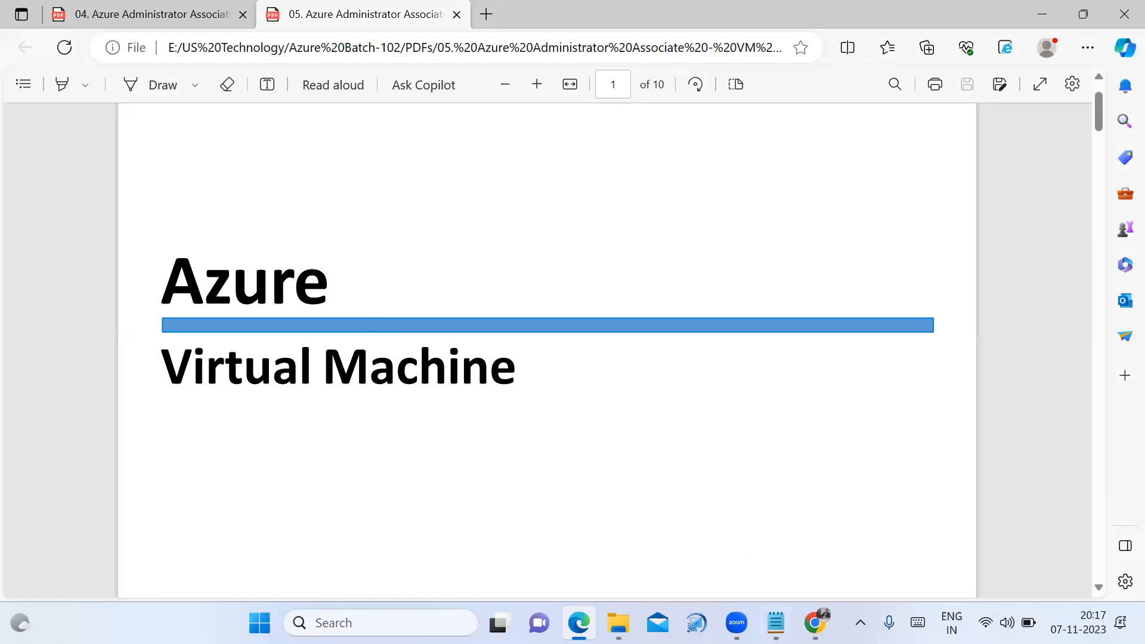
pyautogui.click(815, 623)
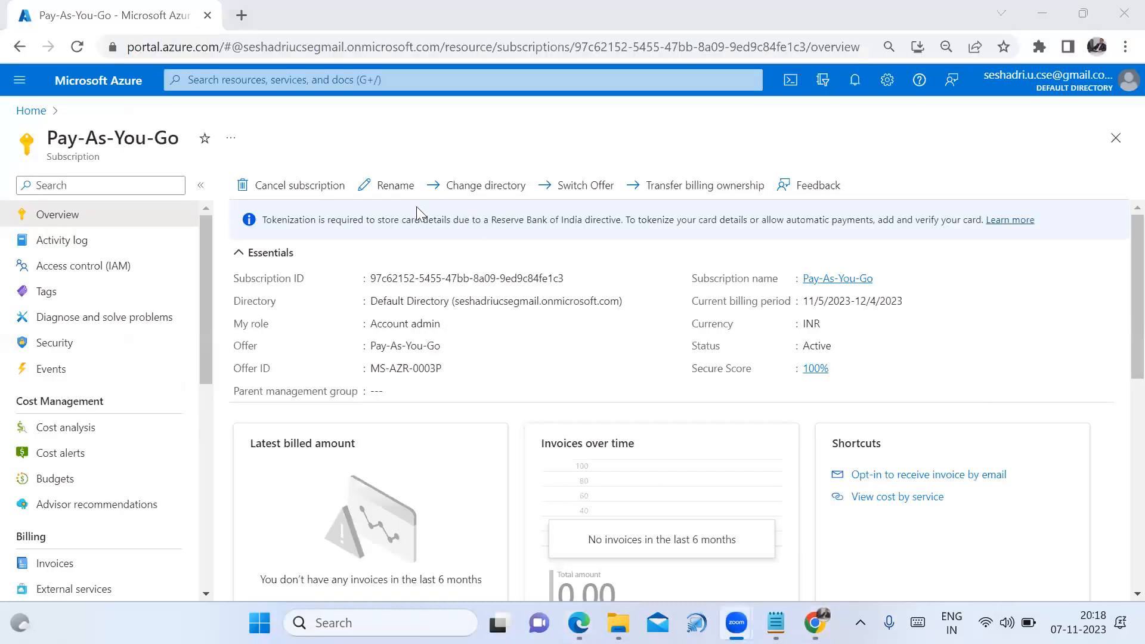
# Return to the portal home and open Resource groups, which lists 0 records
pyautogui.click(30, 116)
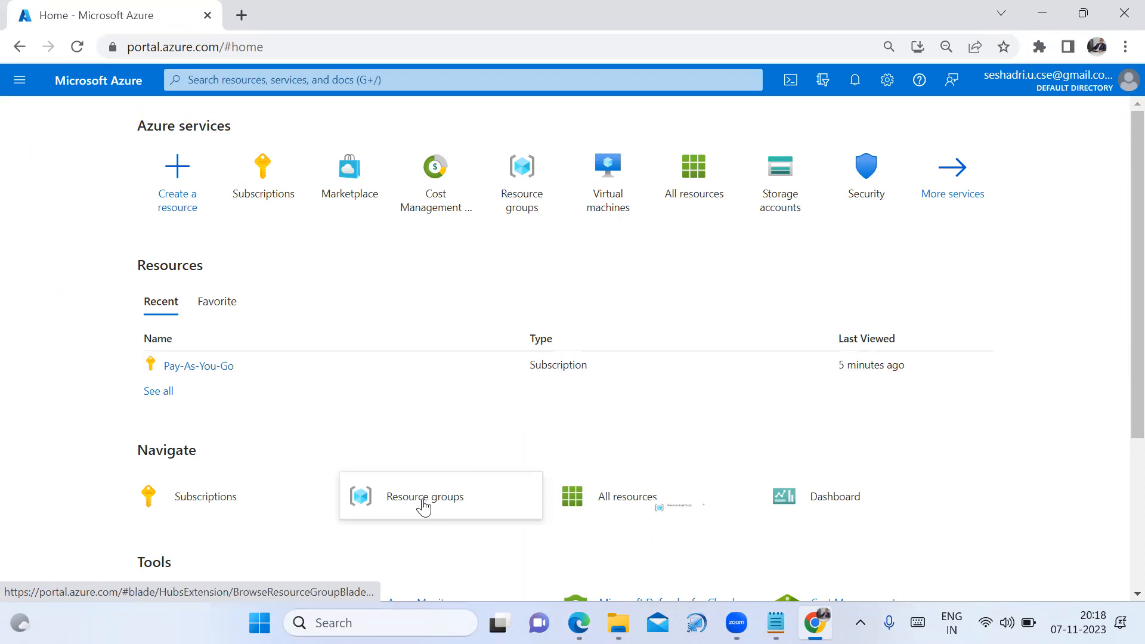
pyautogui.moveTo(424, 506)
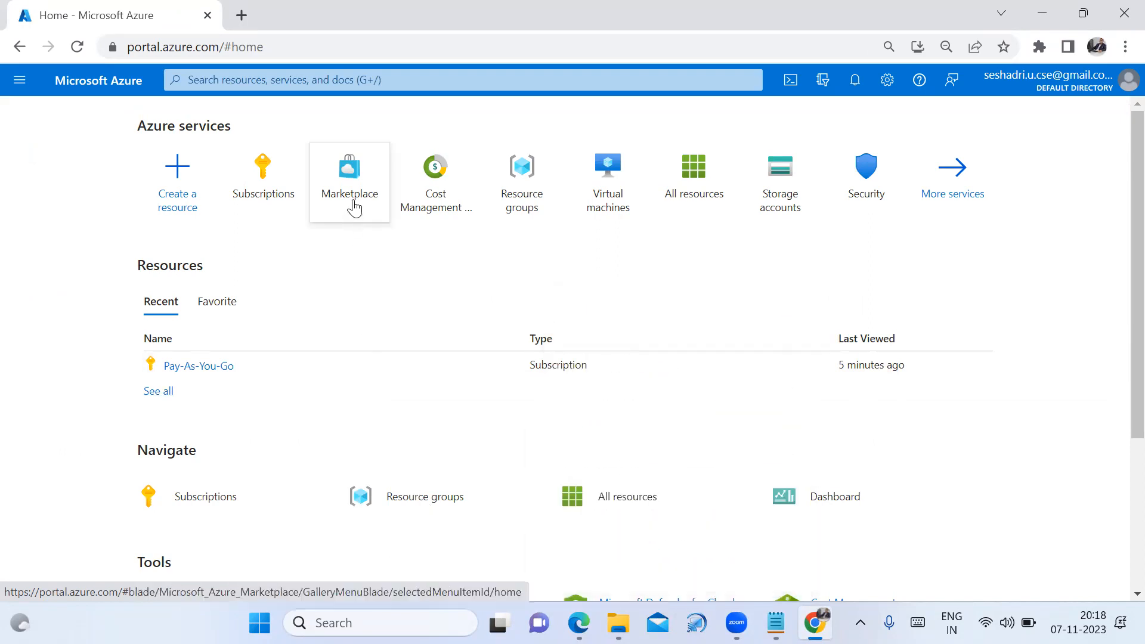
pyautogui.moveTo(354, 208)
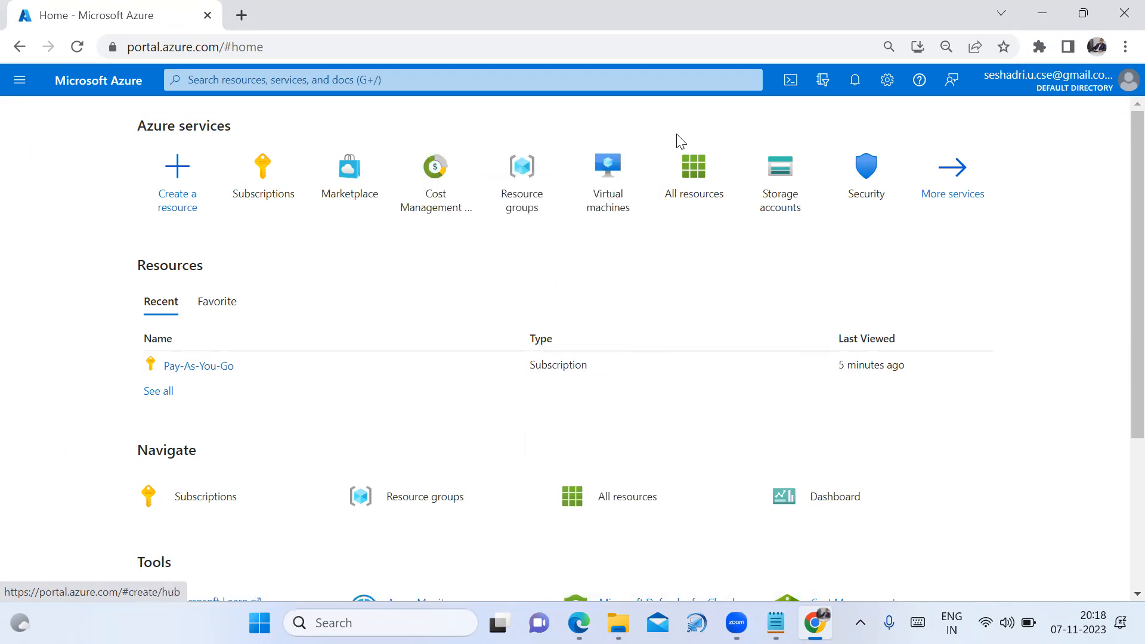
pyautogui.moveTo(461, 512)
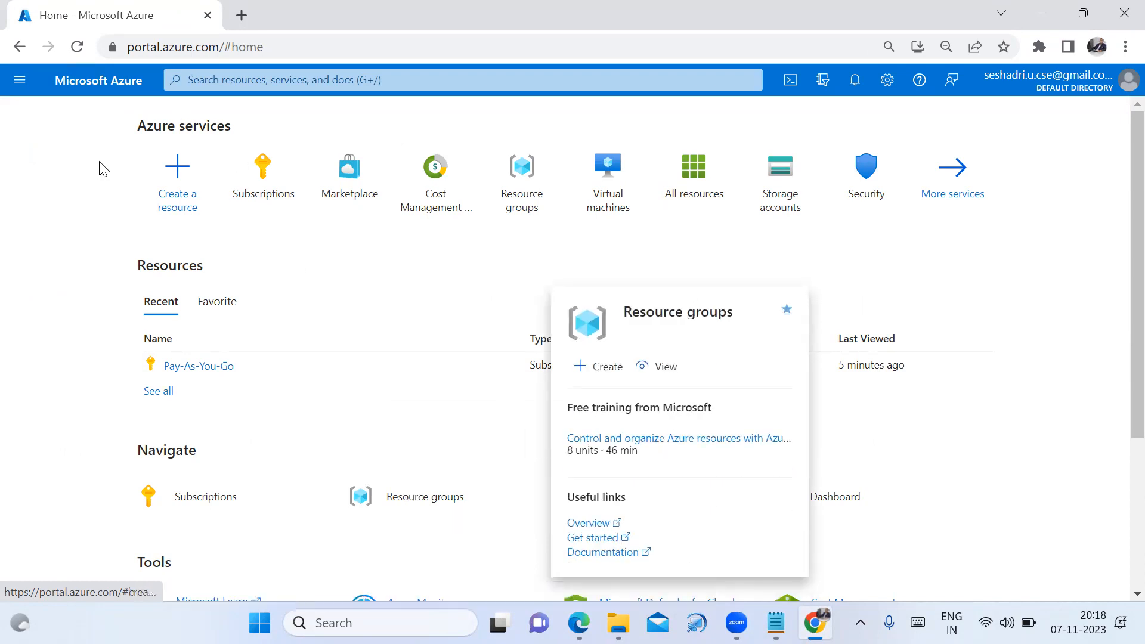
pyautogui.click(429, 500)
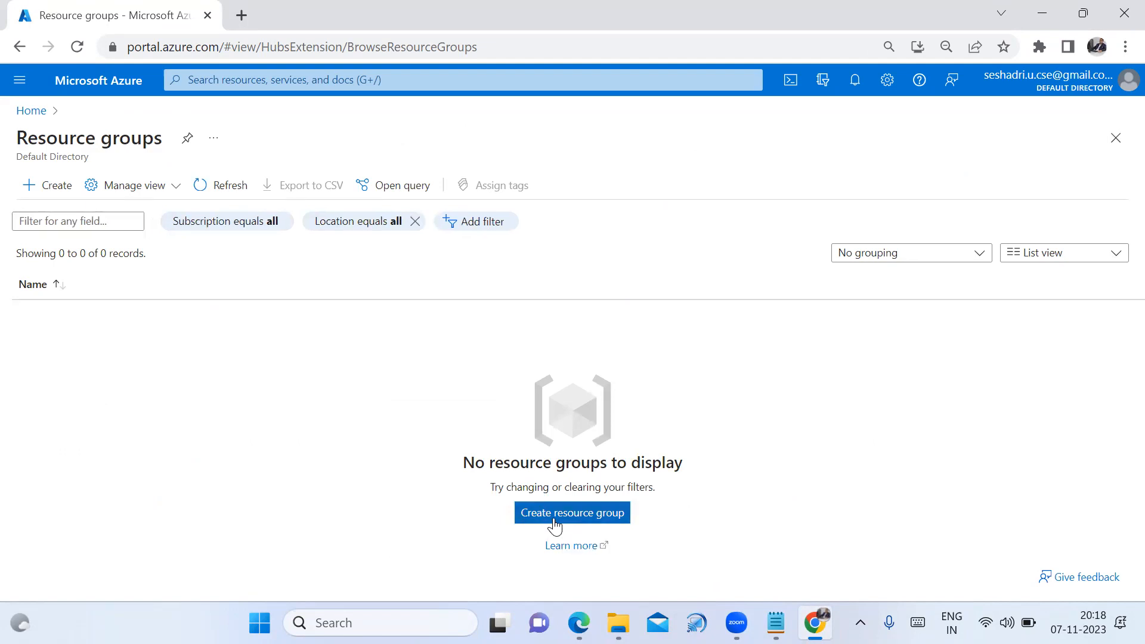
# Start a new resource group named US-102 with region (Asia Pacific) Central India
pyautogui.click(554, 523)
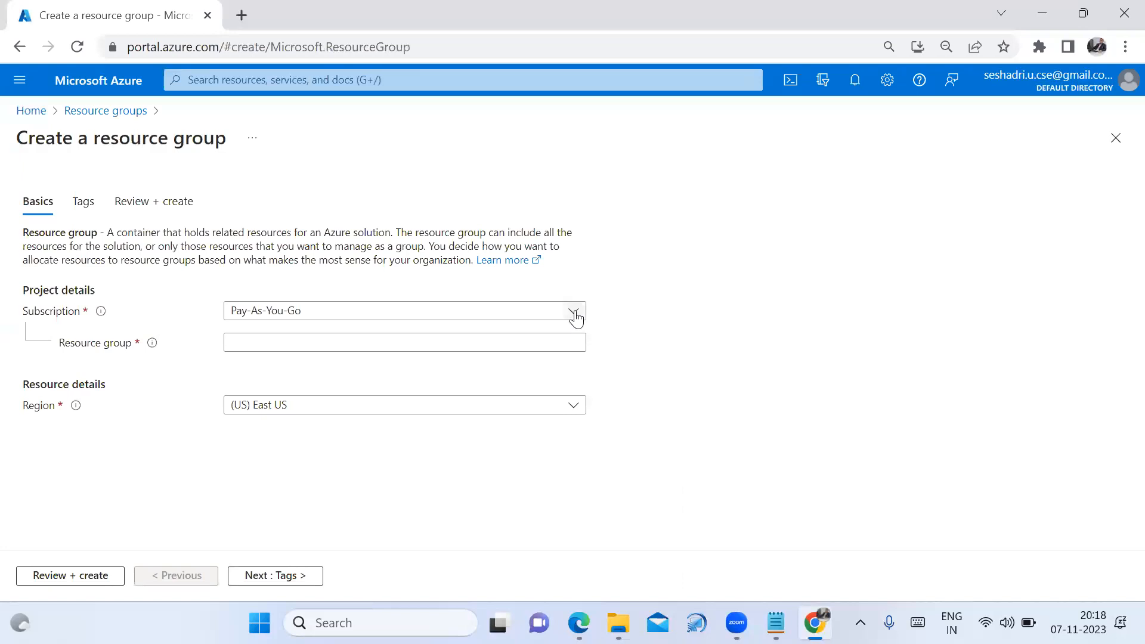
pyautogui.click(559, 336)
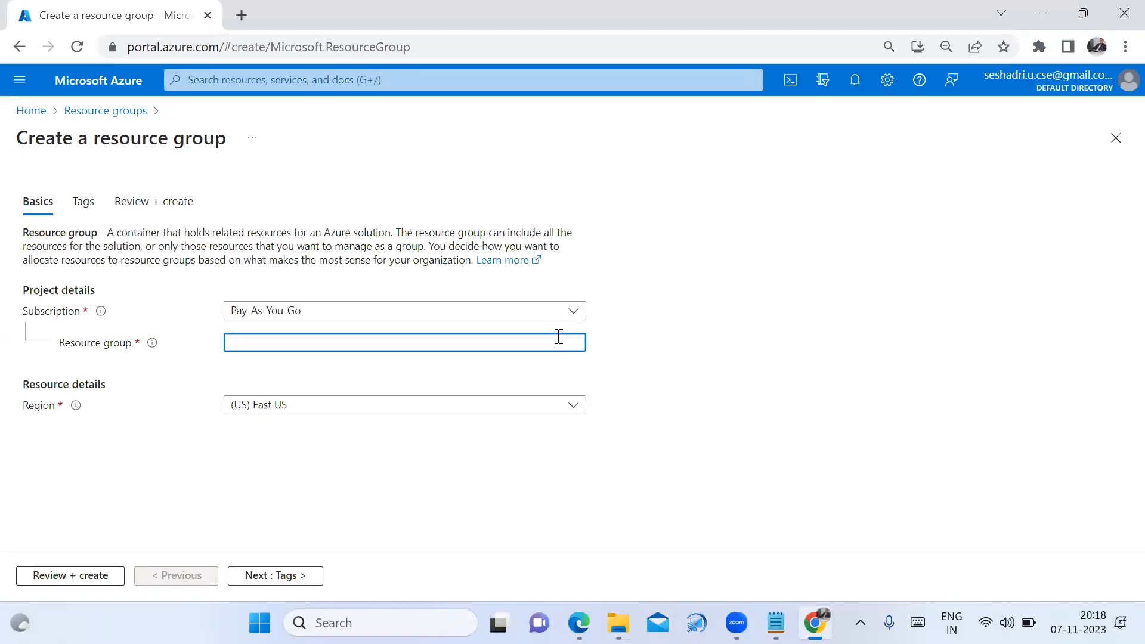
pyautogui.write('US-102')
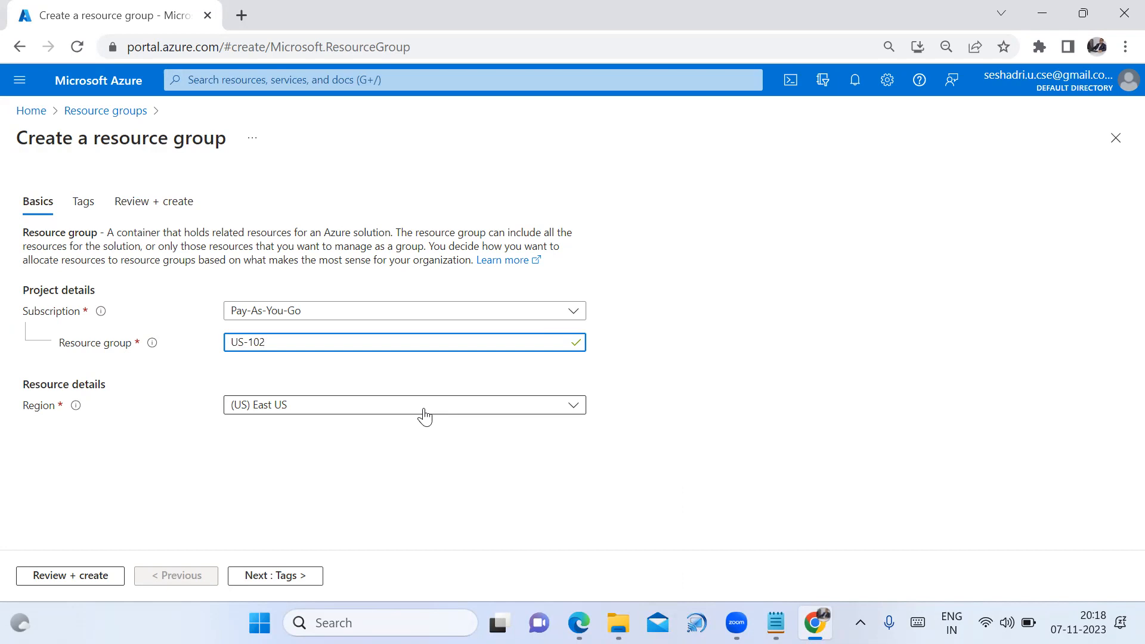
pyautogui.click(572, 416)
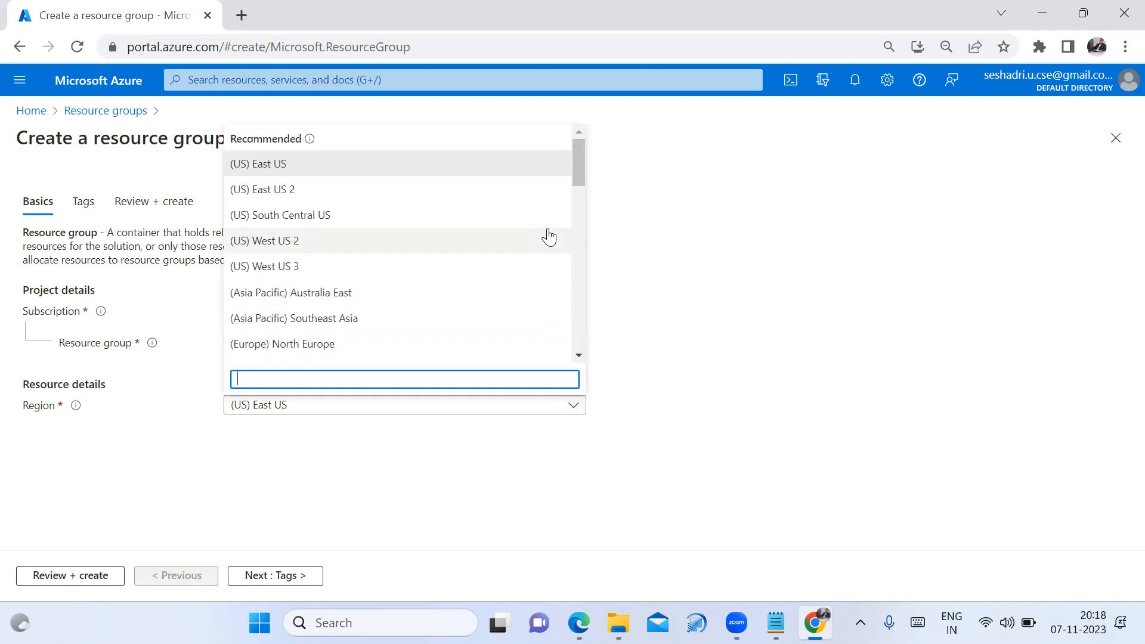
pyautogui.scroll(-9, 542, 214)
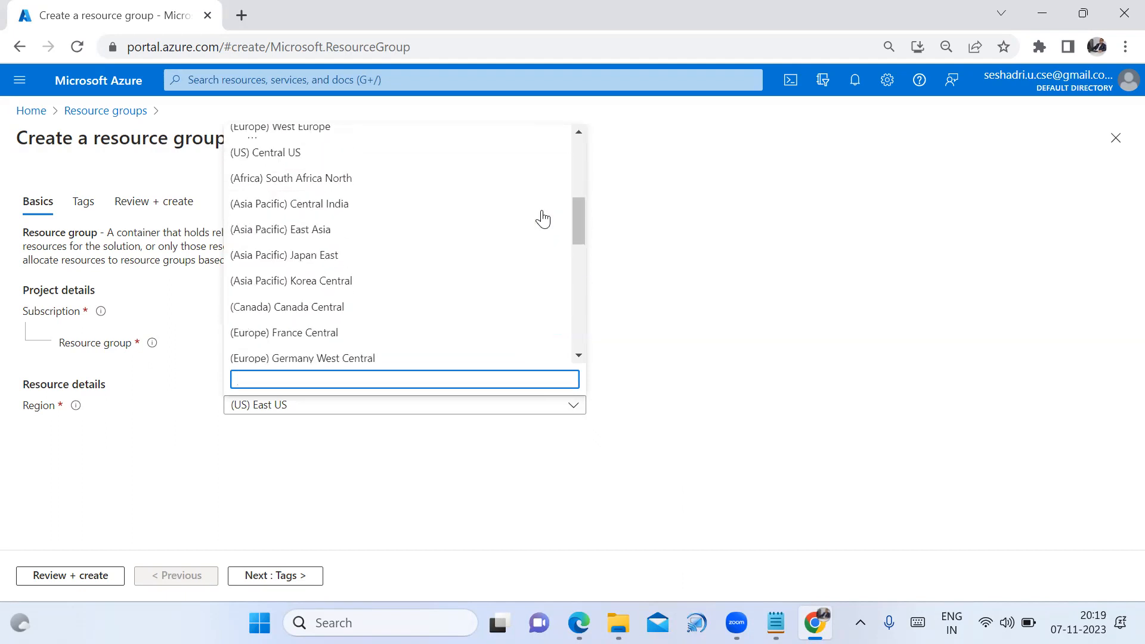
pyautogui.scroll(-5, 542, 233)
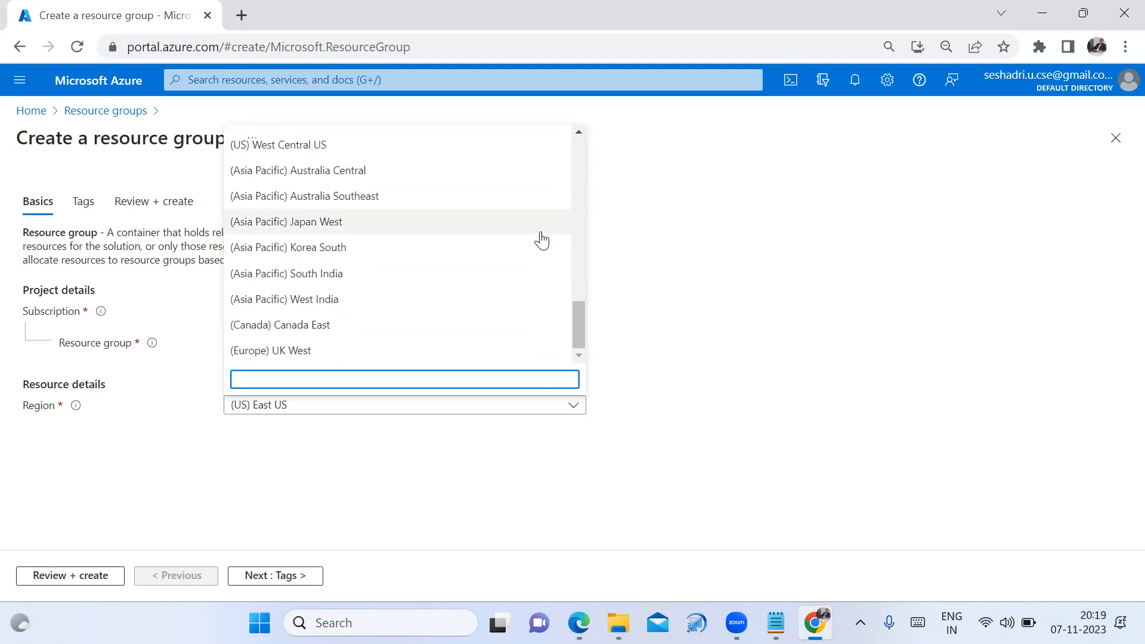
pyautogui.click(458, 382)
pyautogui.write('ind')
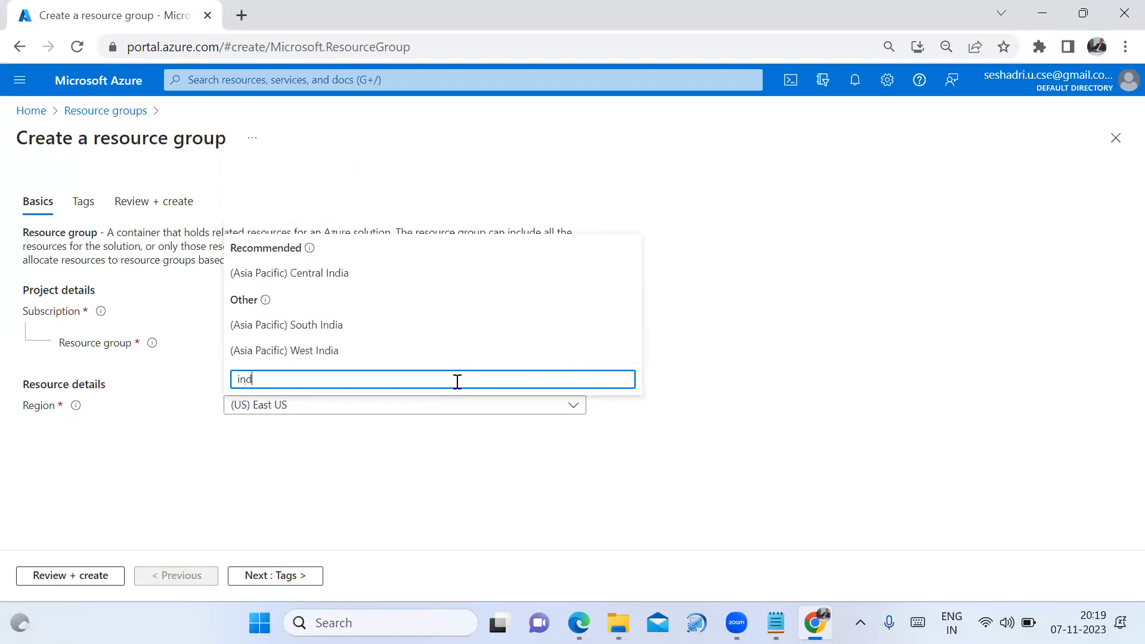
pyautogui.click(382, 277)
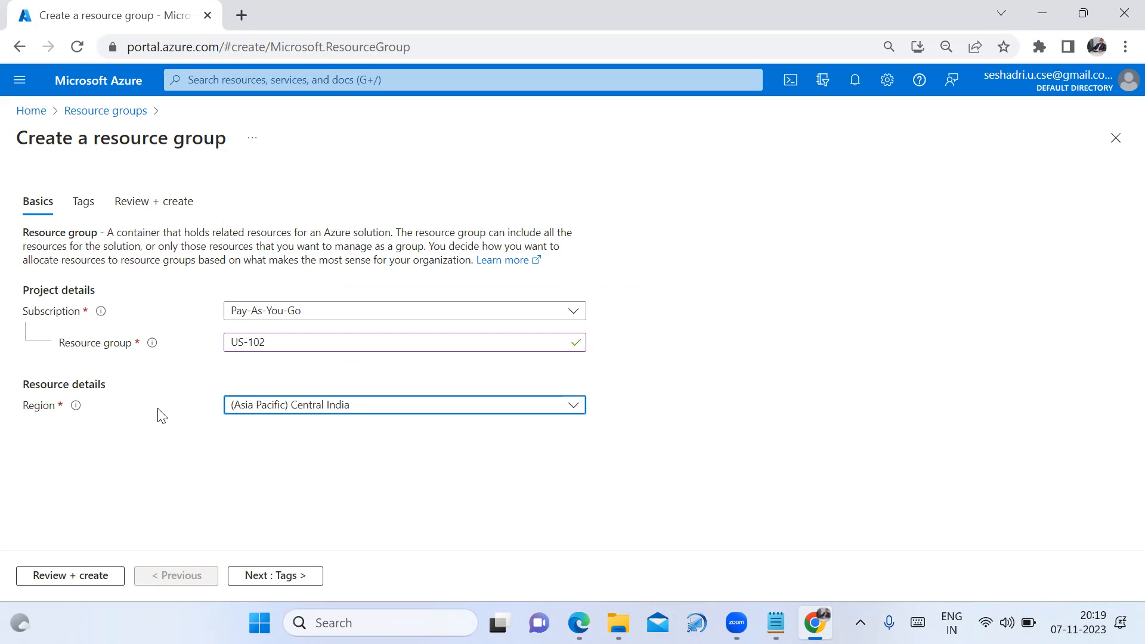
# Review and create the US-102 resource group, dismiss the notification, and return home
pyautogui.click(76, 579)
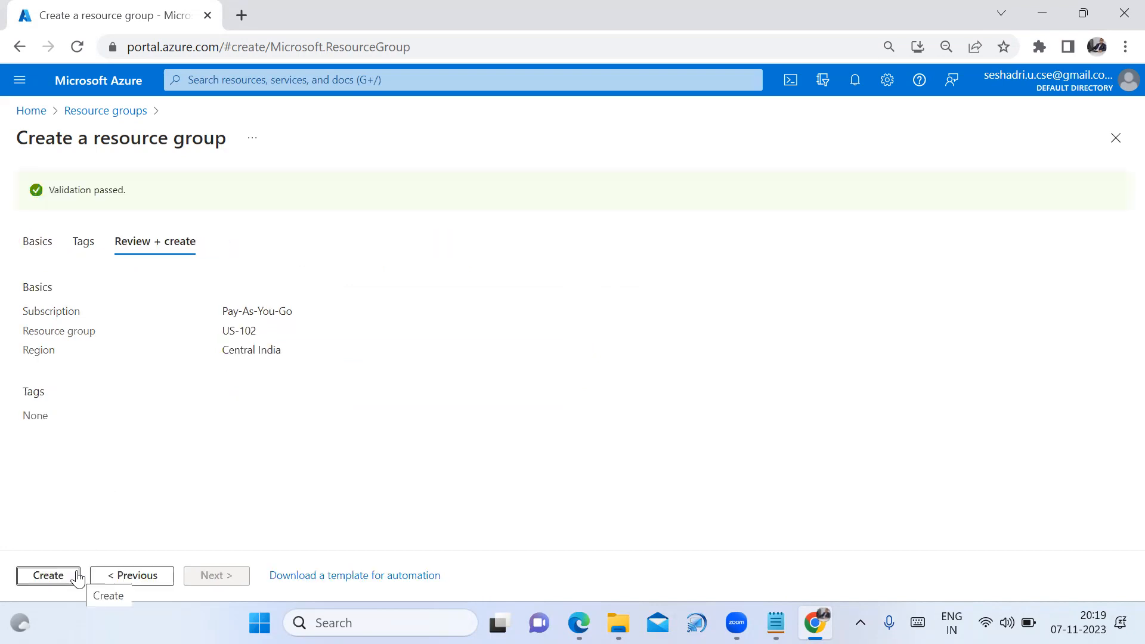
pyautogui.click(63, 590)
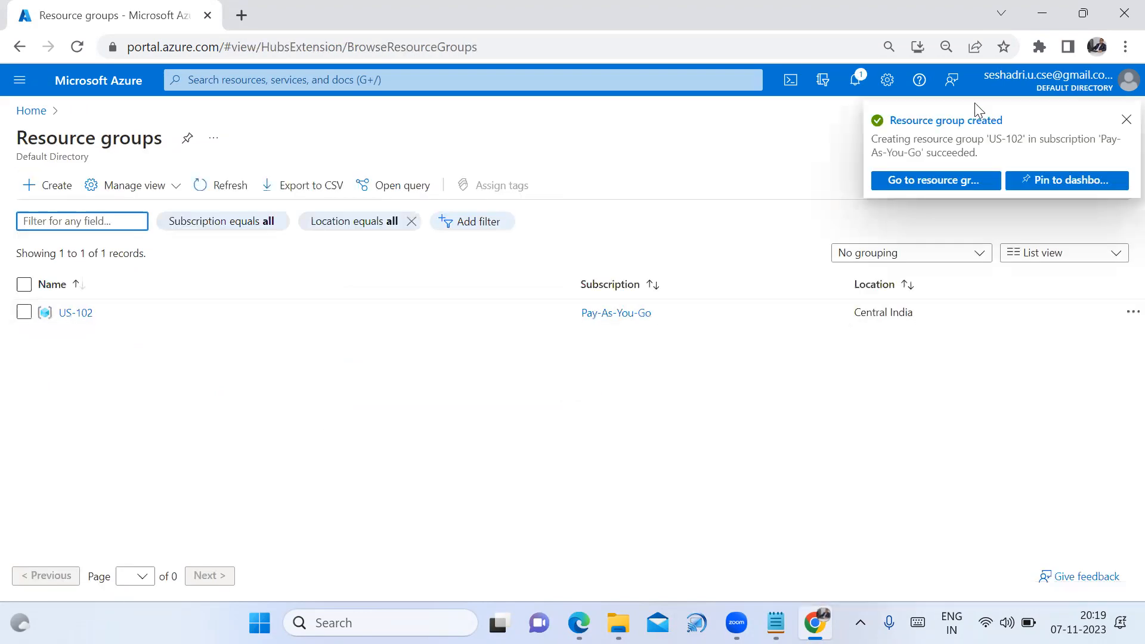
pyautogui.click(1125, 121)
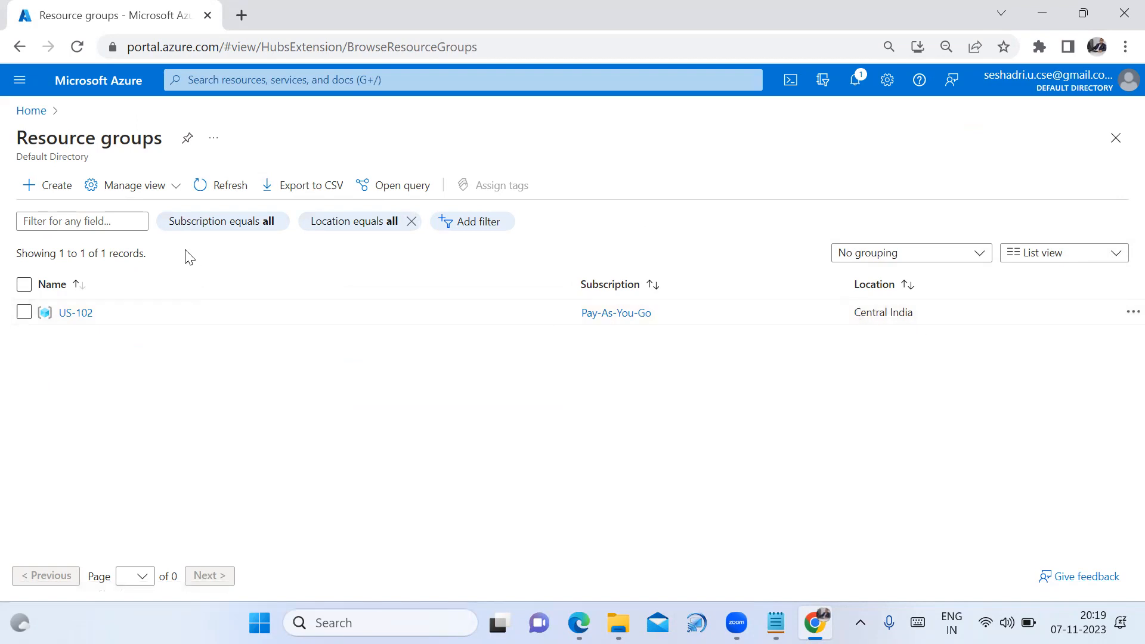
pyautogui.click(34, 115)
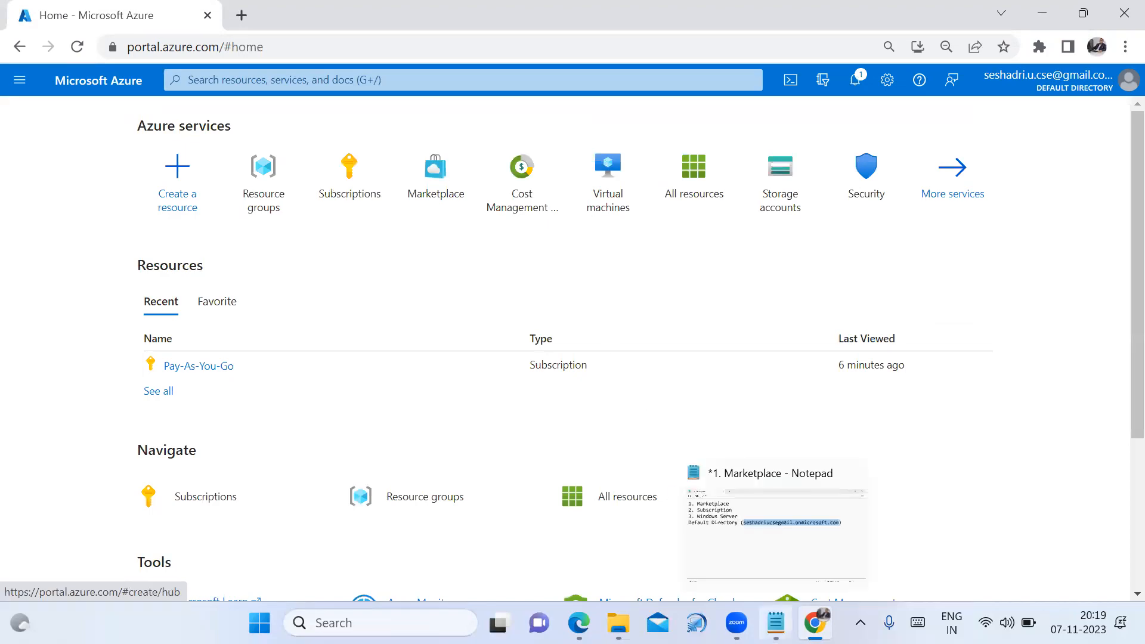
pyautogui.click(775, 623)
pyautogui.click(196, 250)
pyautogui.moveTo(69, 173); pyautogui.dragTo(323, 177)
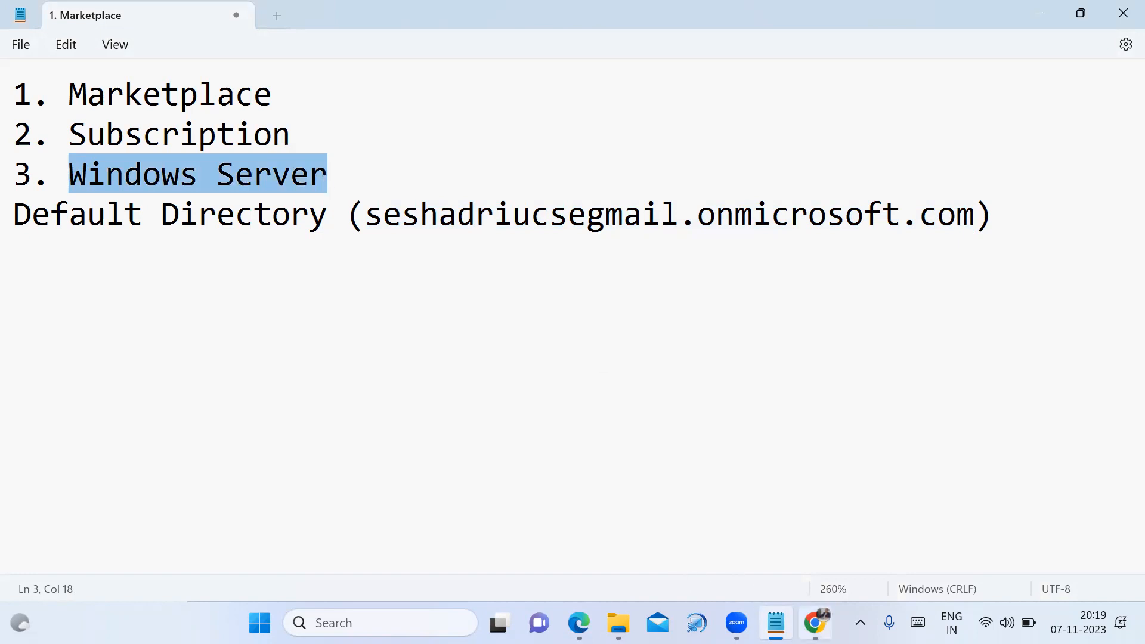
pyautogui.moveTo(815, 623)
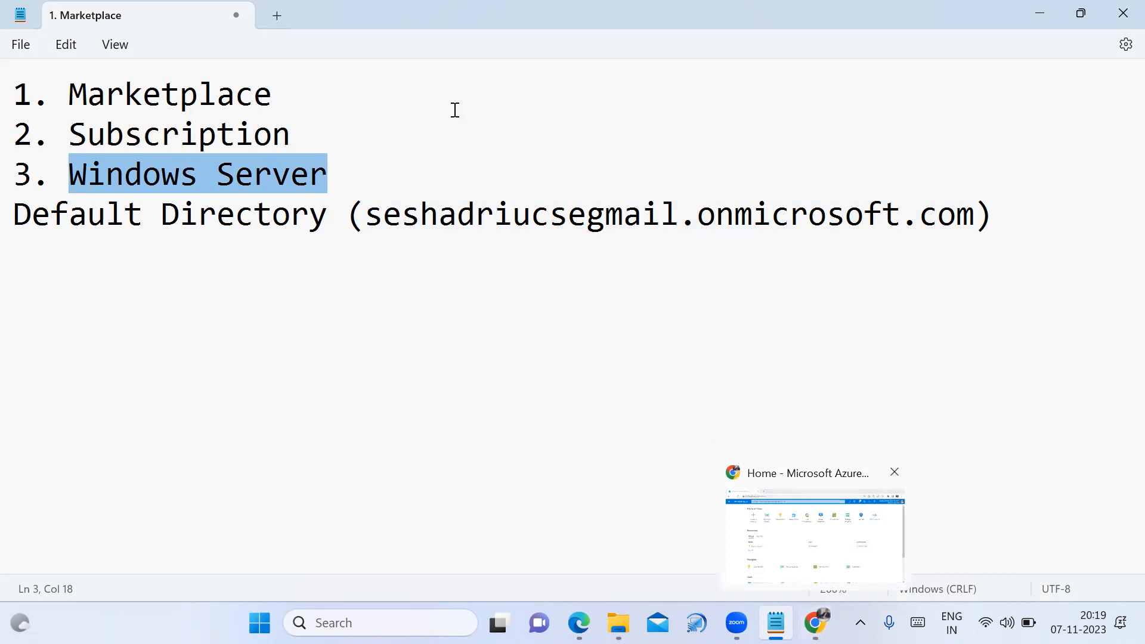
pyautogui.click(820, 622)
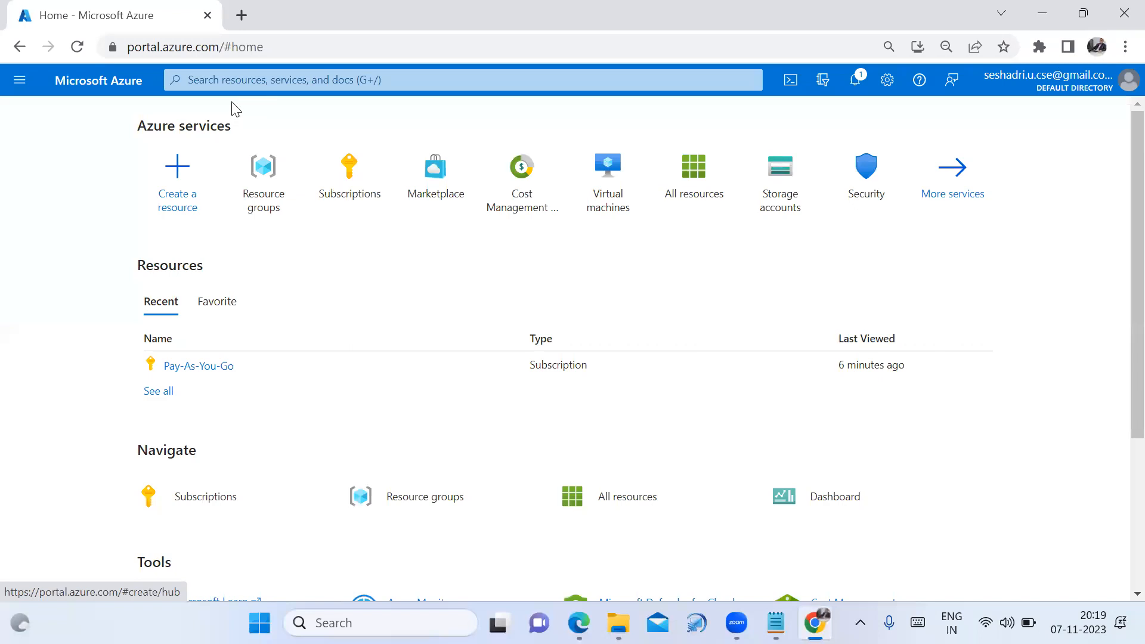
# Search the portal for 'virtual' and open the Virtual machines page
pyautogui.moveTo(609, 215)
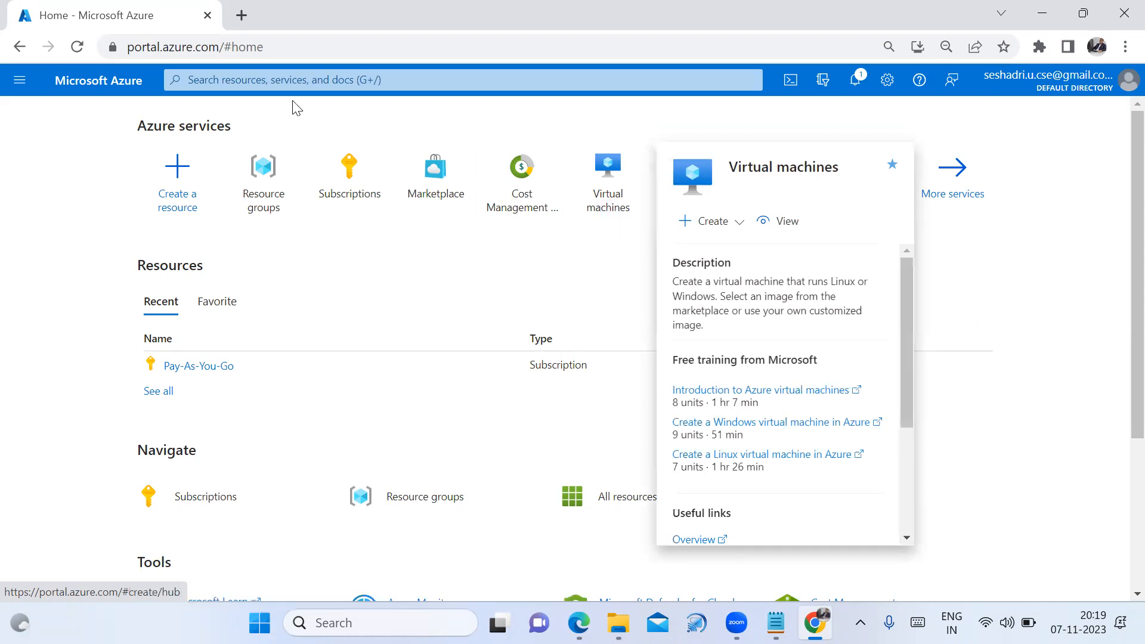
pyautogui.hotkey('g', '/')
pyautogui.write('v')
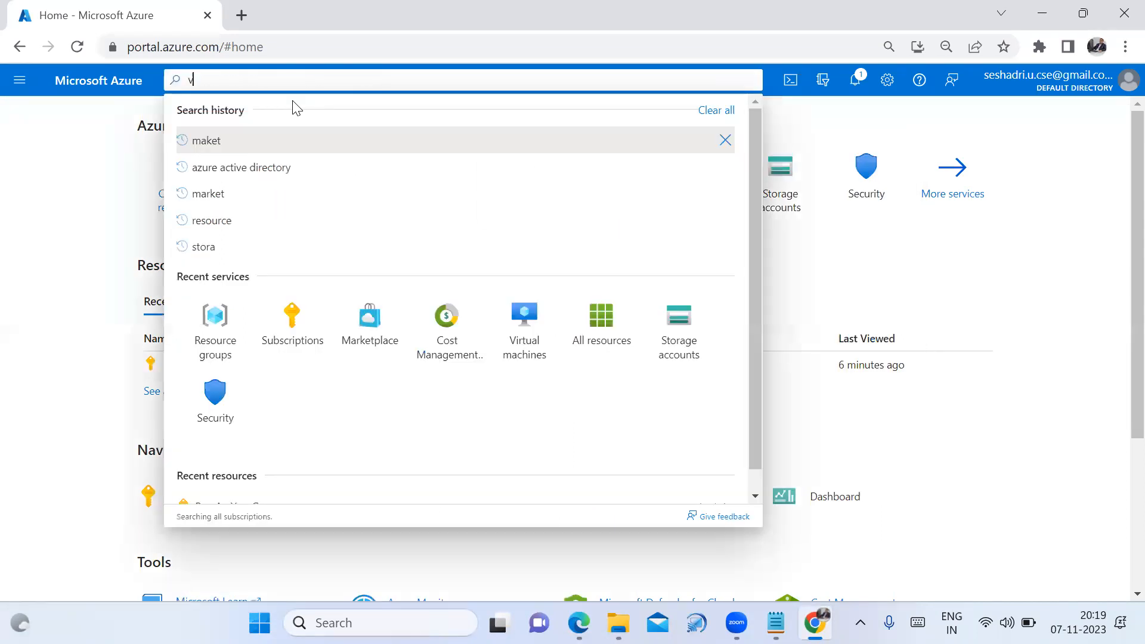
pyautogui.write('irtual')
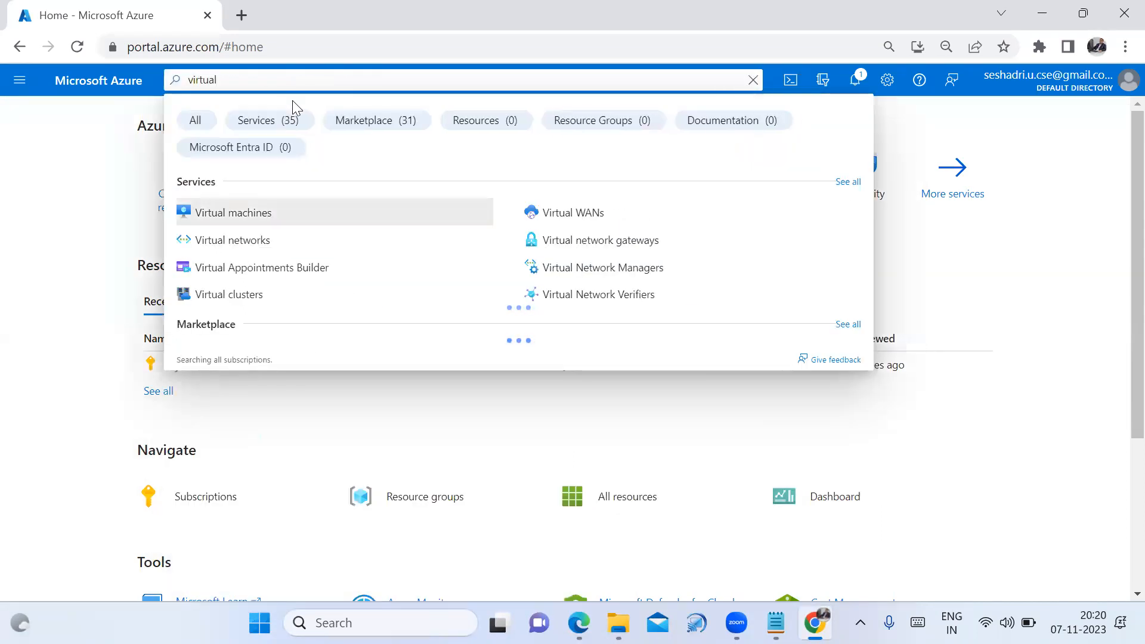
pyautogui.click(239, 214)
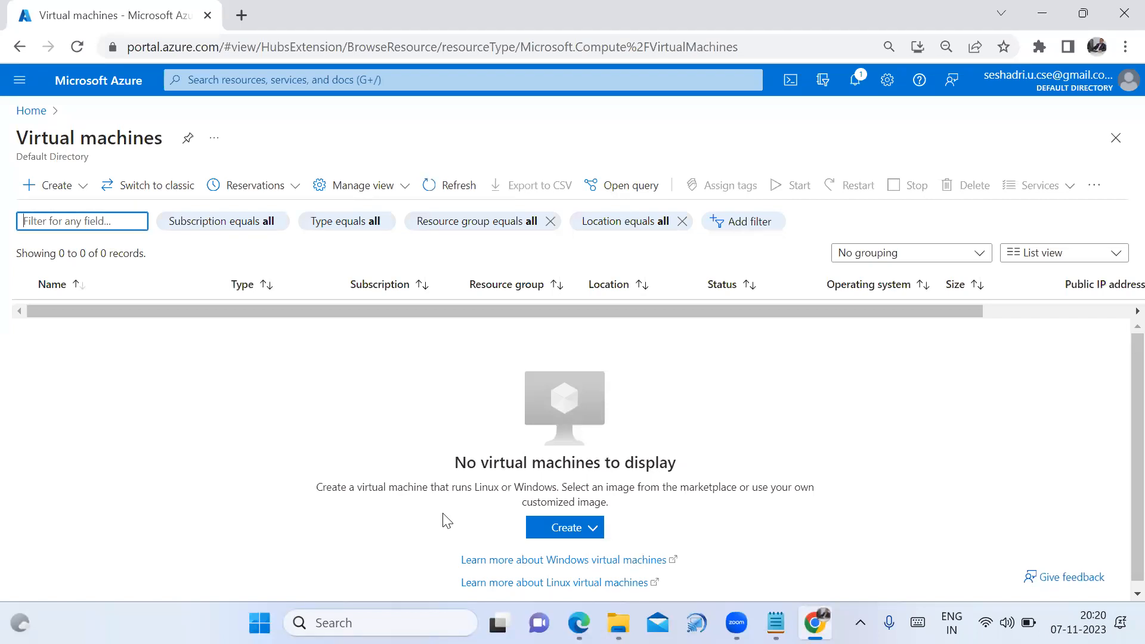
# Choose Create > Azure virtual machine to open the creation form
pyautogui.click(37, 190)
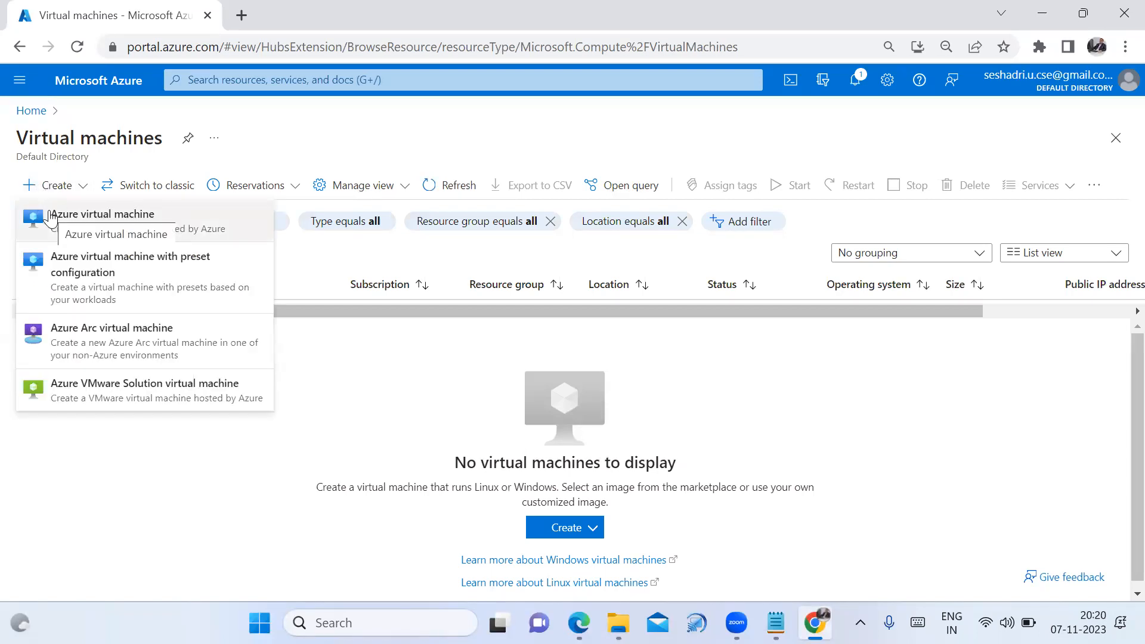
pyautogui.click(382, 376)
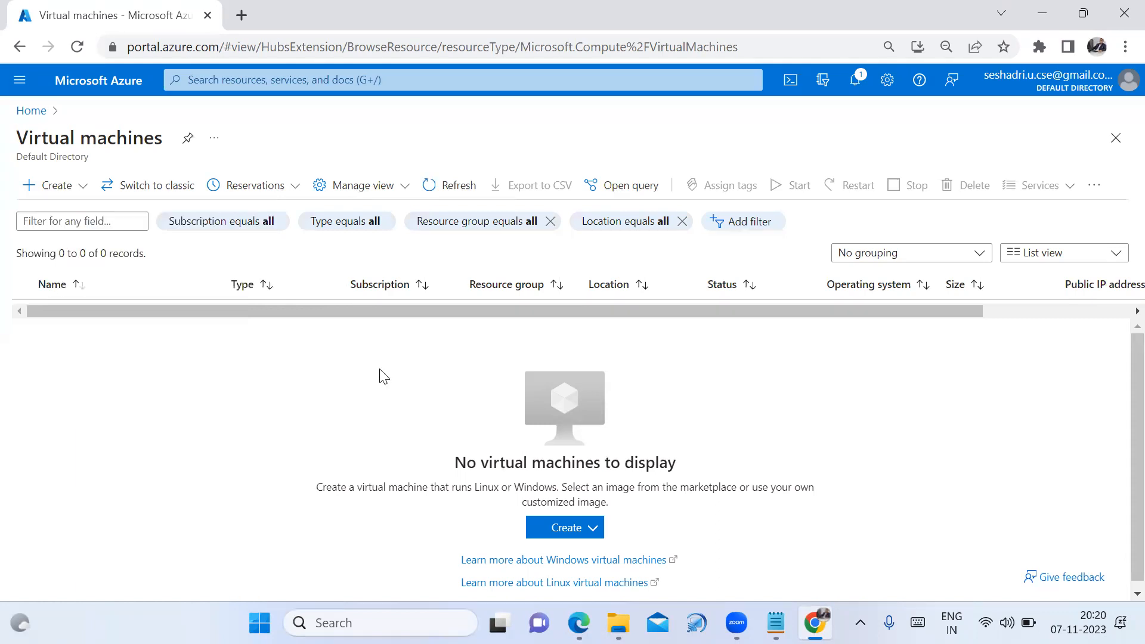
pyautogui.click(583, 533)
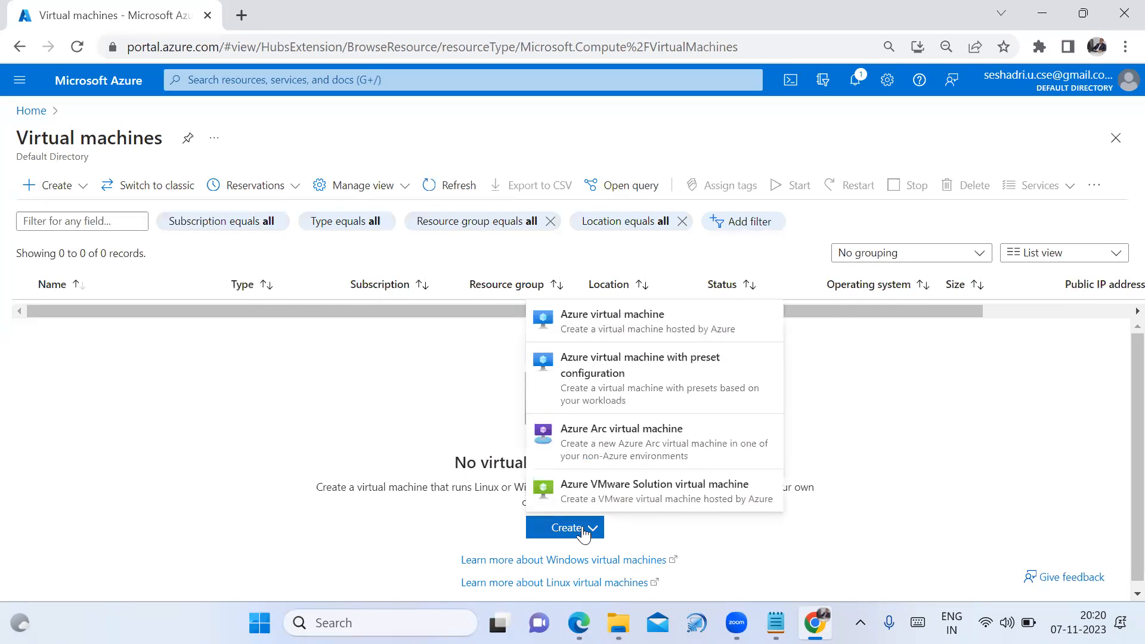
pyautogui.click(618, 321)
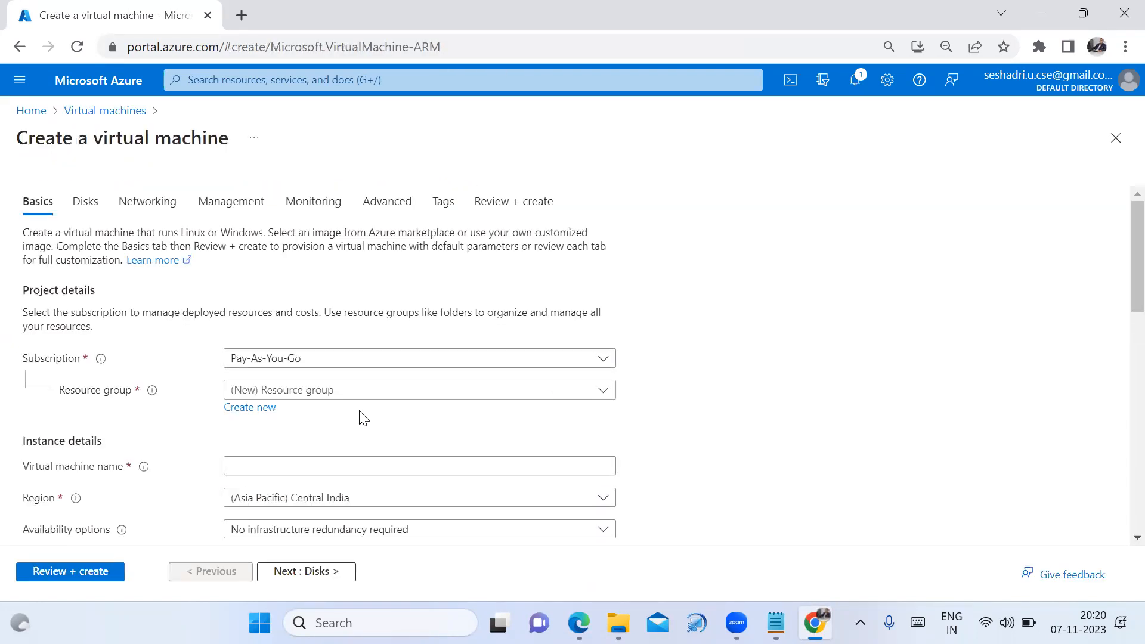
# Select resource group US-102 and name the virtual machine 'Windows'
pyautogui.scroll(-1, 467, 412)
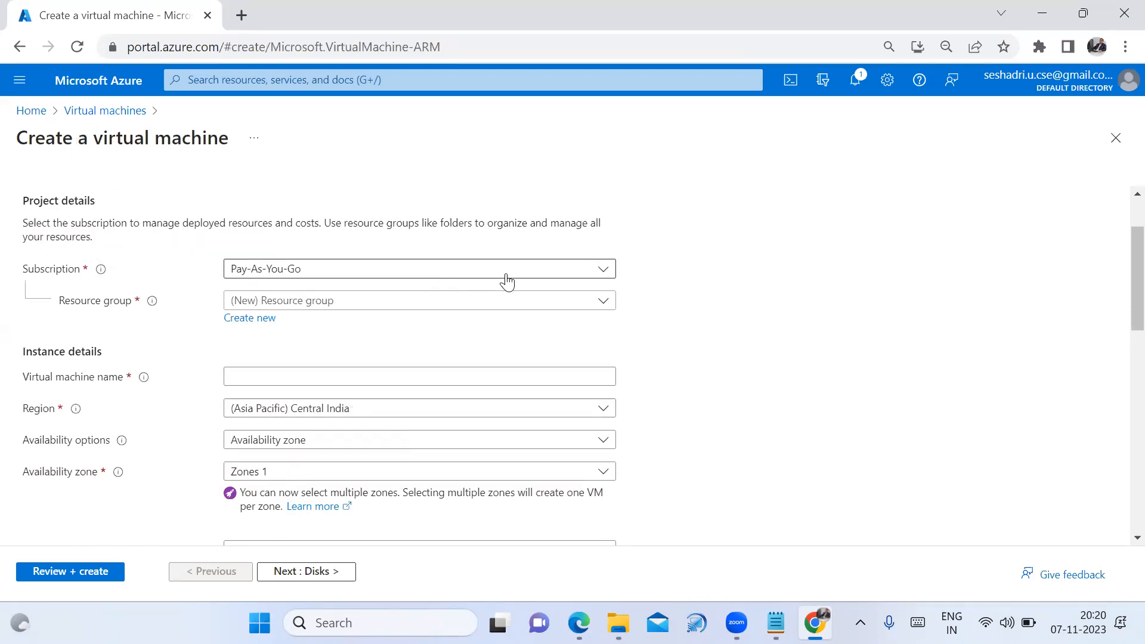
pyautogui.click(588, 307)
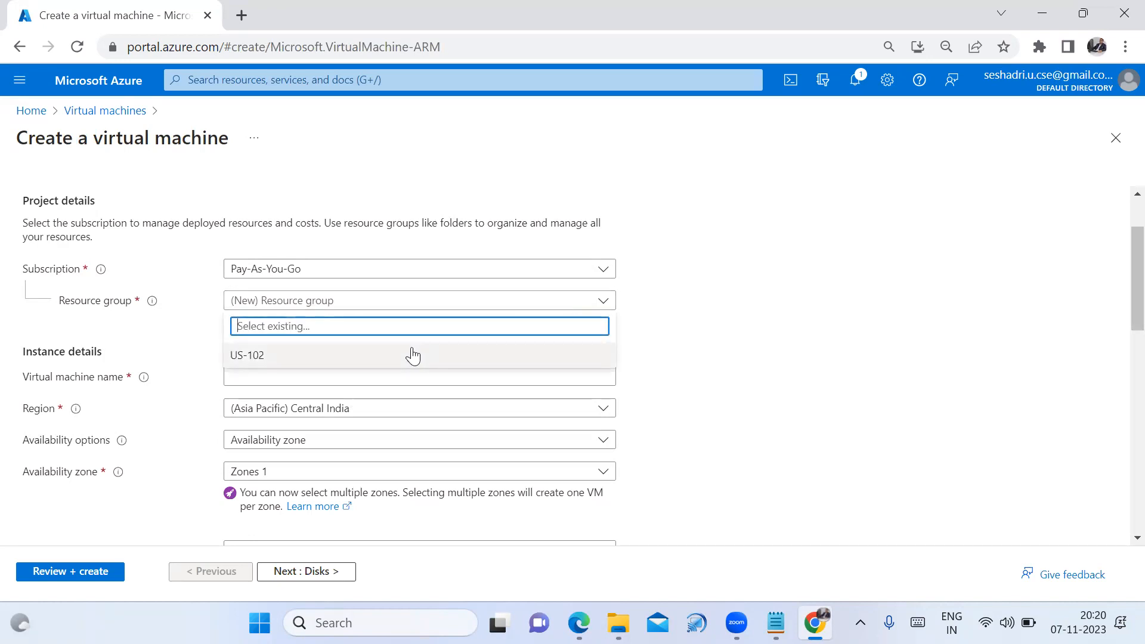
pyautogui.click(688, 308)
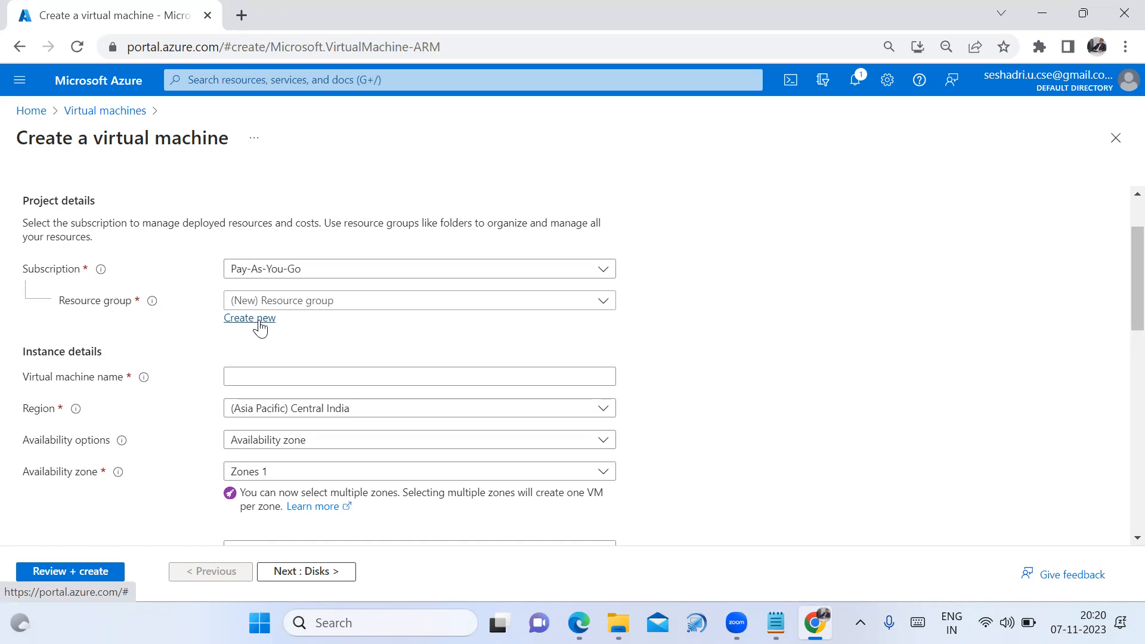
pyautogui.click(358, 304)
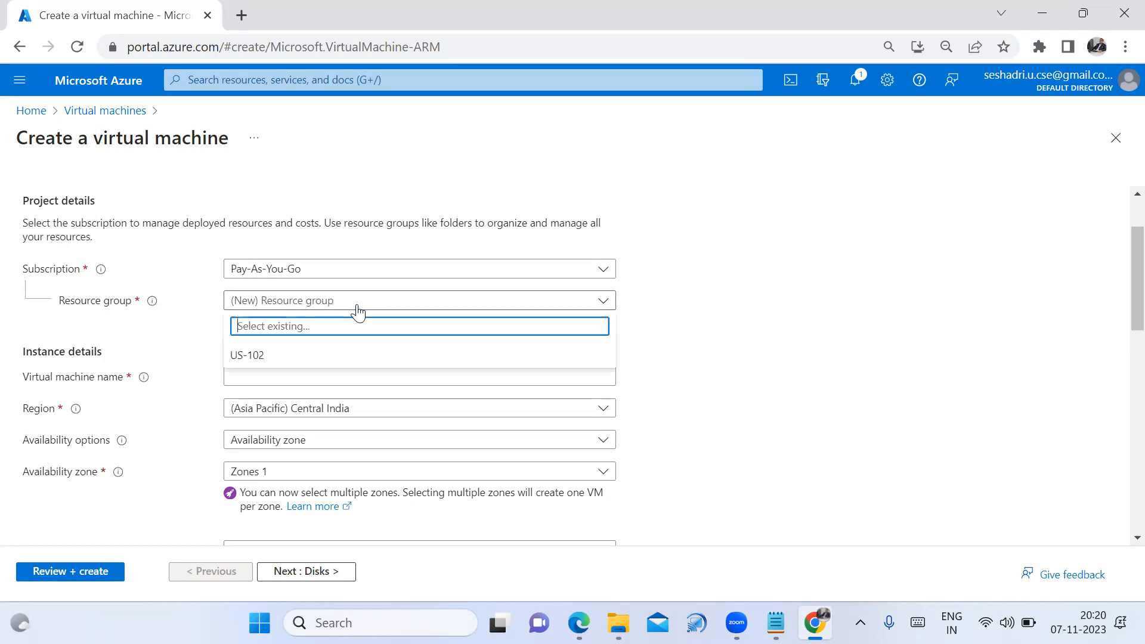
pyautogui.click(266, 361)
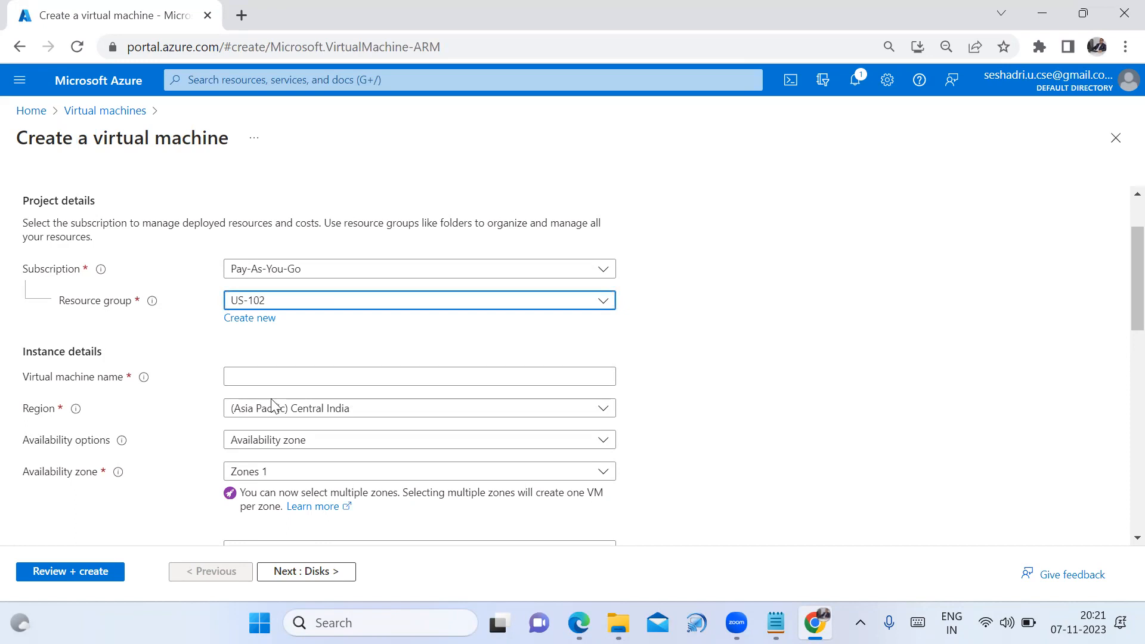
pyautogui.click(289, 378)
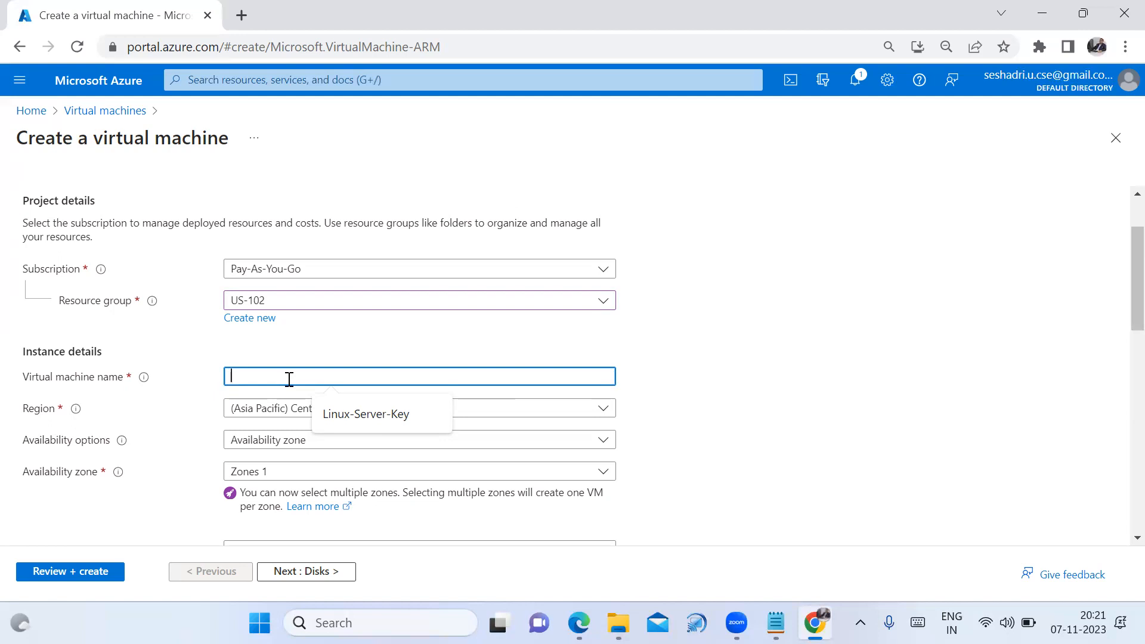
pyautogui.write('Wind')
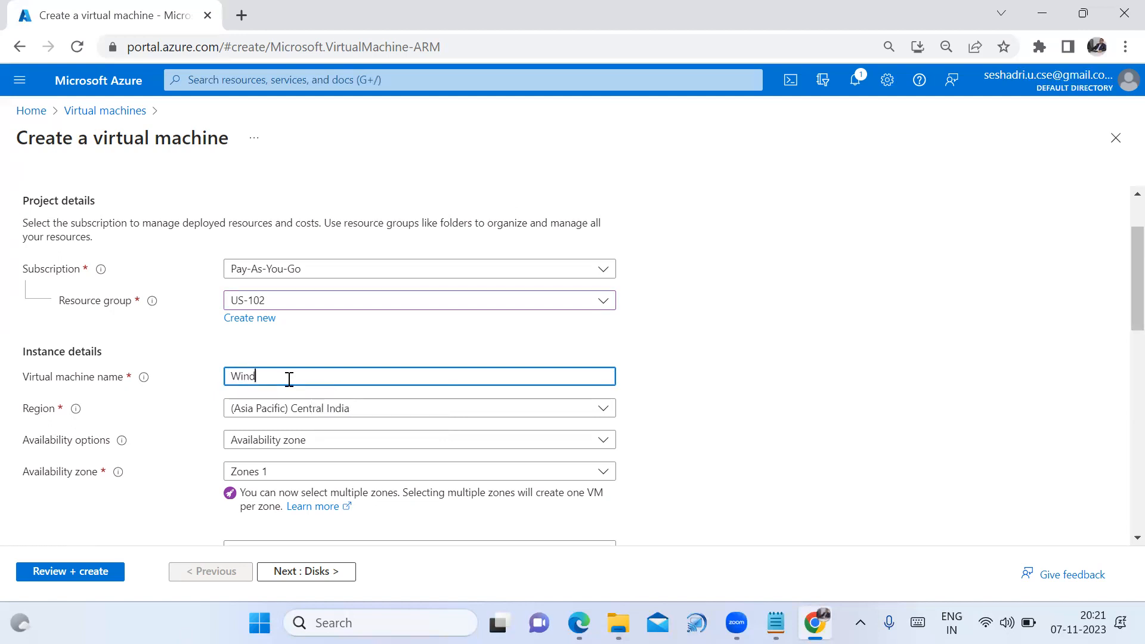
pyautogui.write('ows')
pyautogui.click(696, 312)
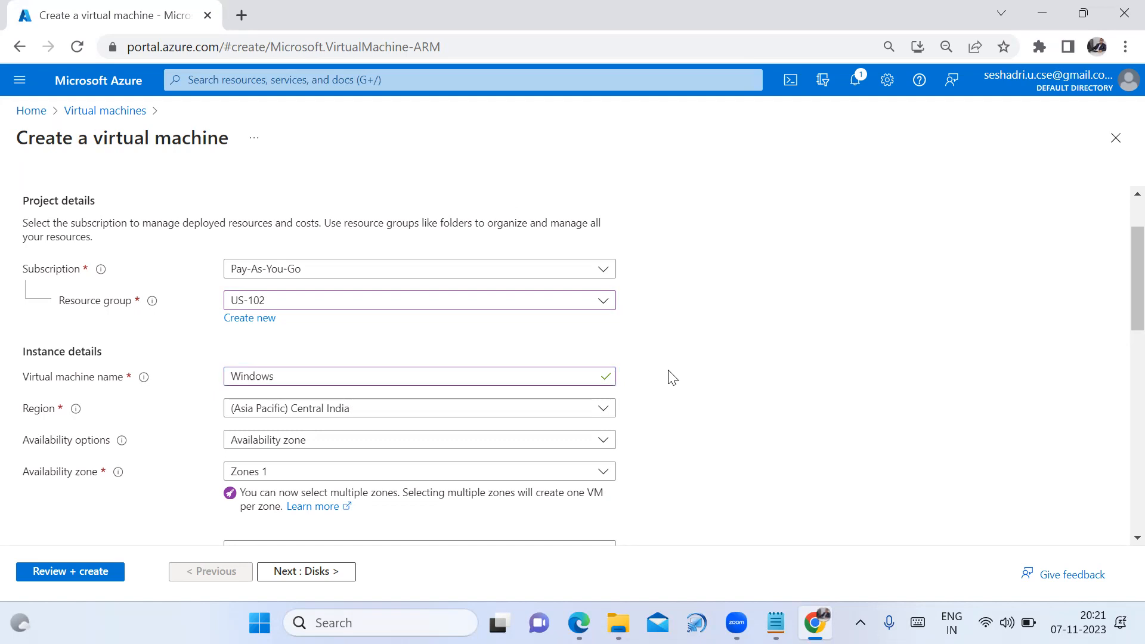
pyautogui.scroll(-1, 671, 379)
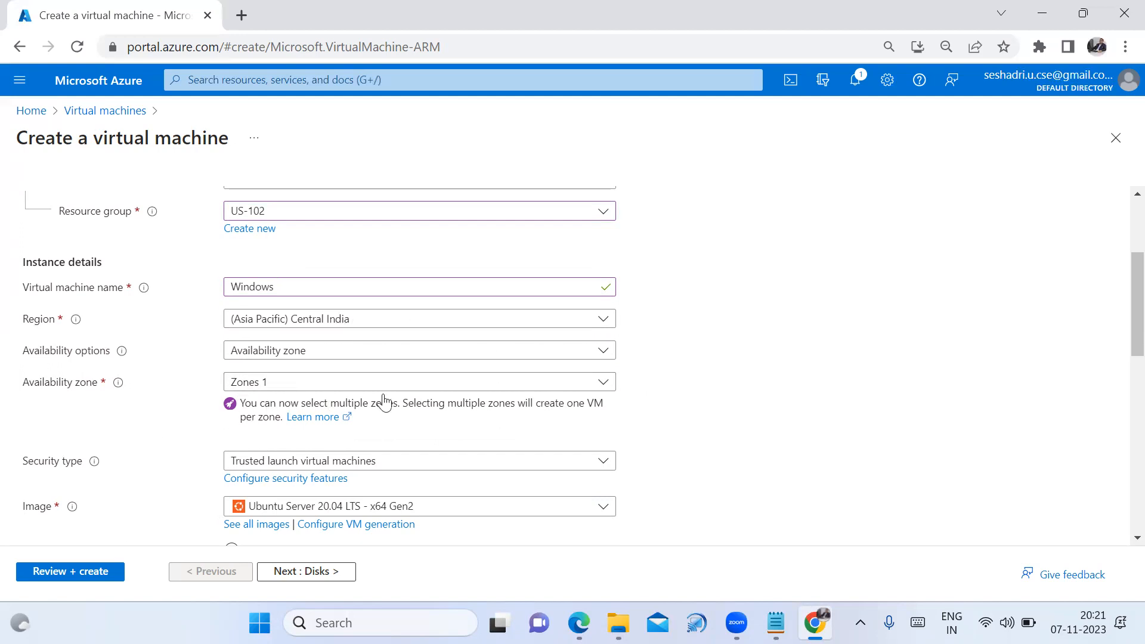
# Keep availability zone 1 and pick the Windows Server 2022 Datacenter: Azure Edition Hotpatch - x64 Gen2 image
pyautogui.click(605, 389)
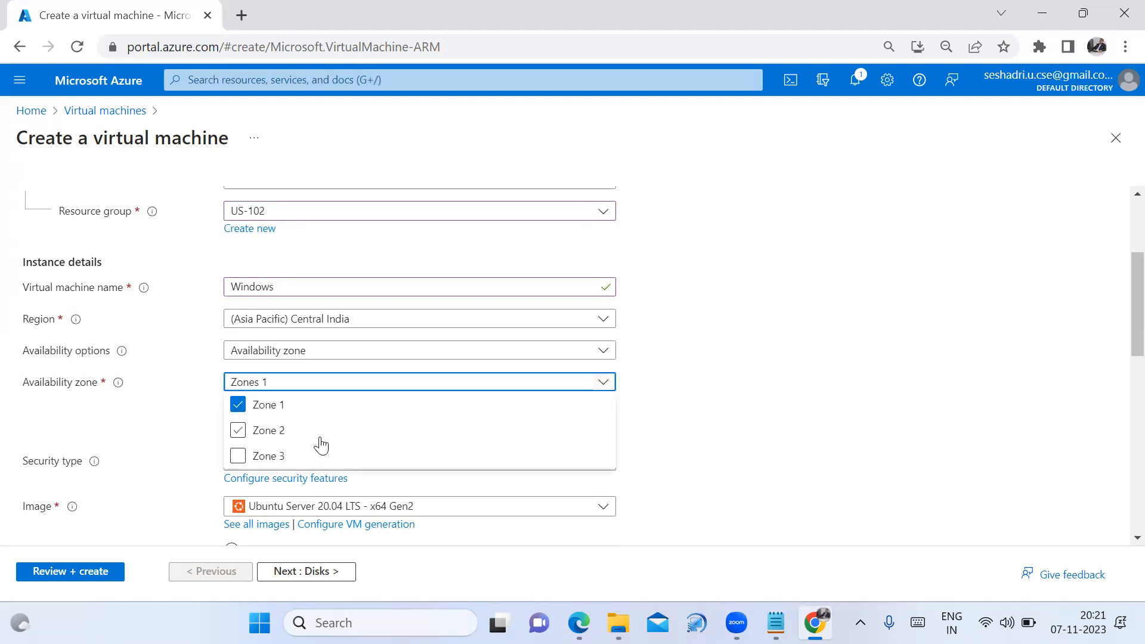
pyautogui.click(729, 351)
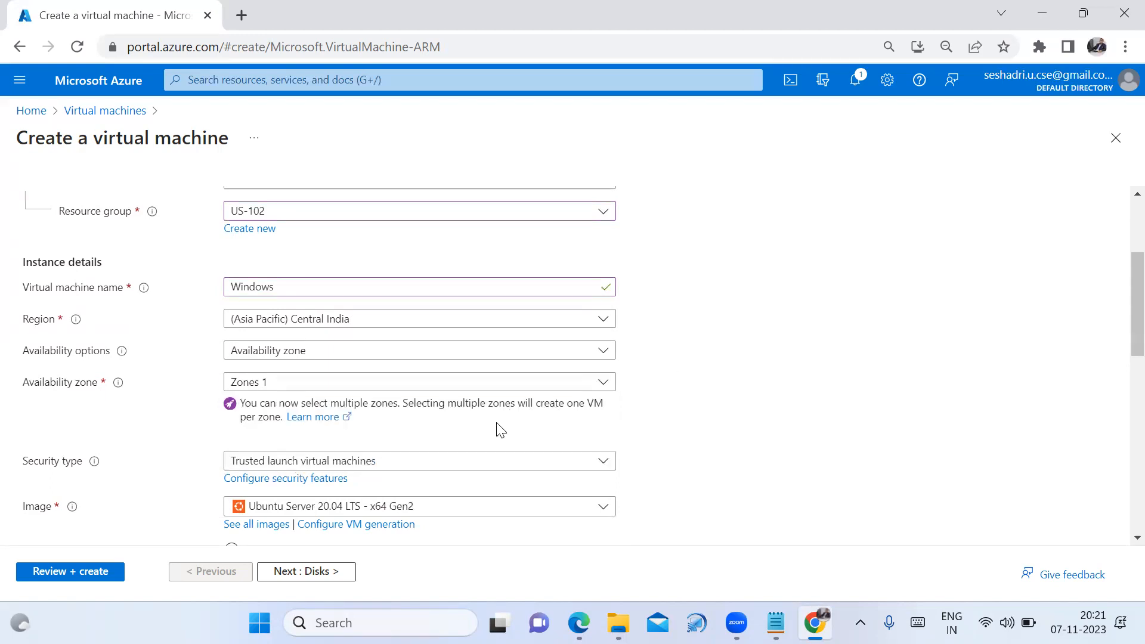
pyautogui.scroll(-3, 501, 435)
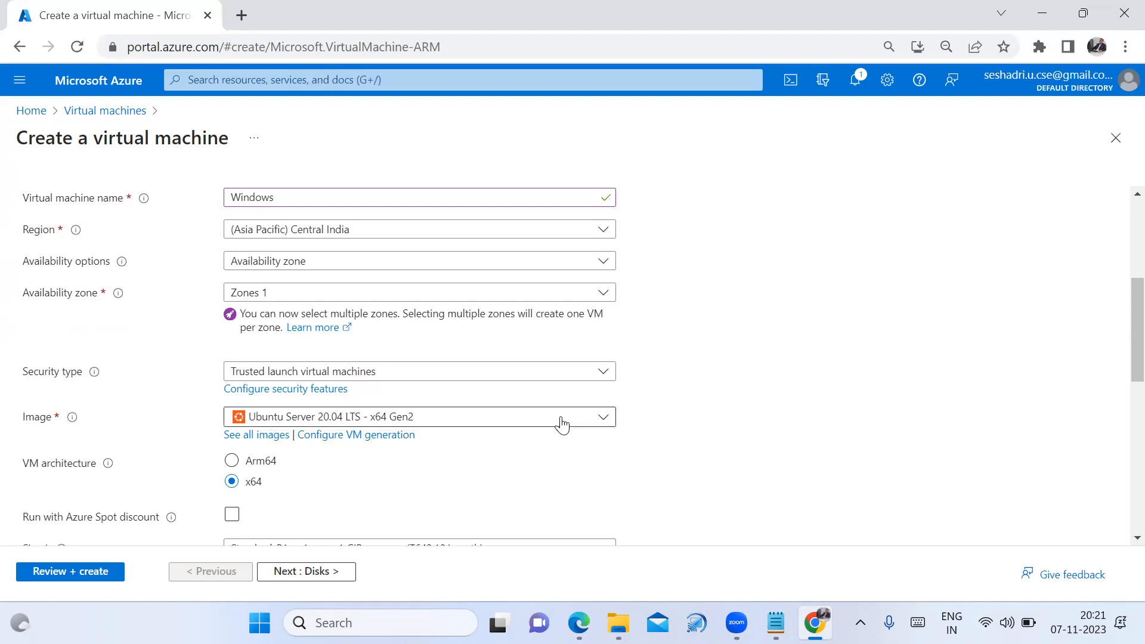
pyautogui.click(604, 417)
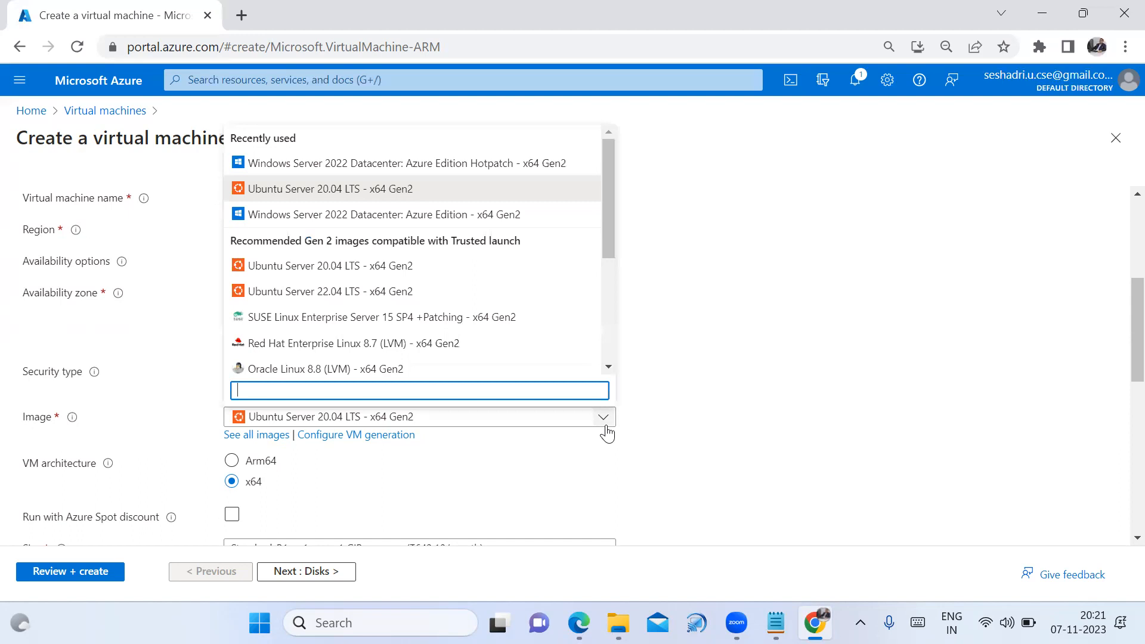
pyautogui.click(465, 169)
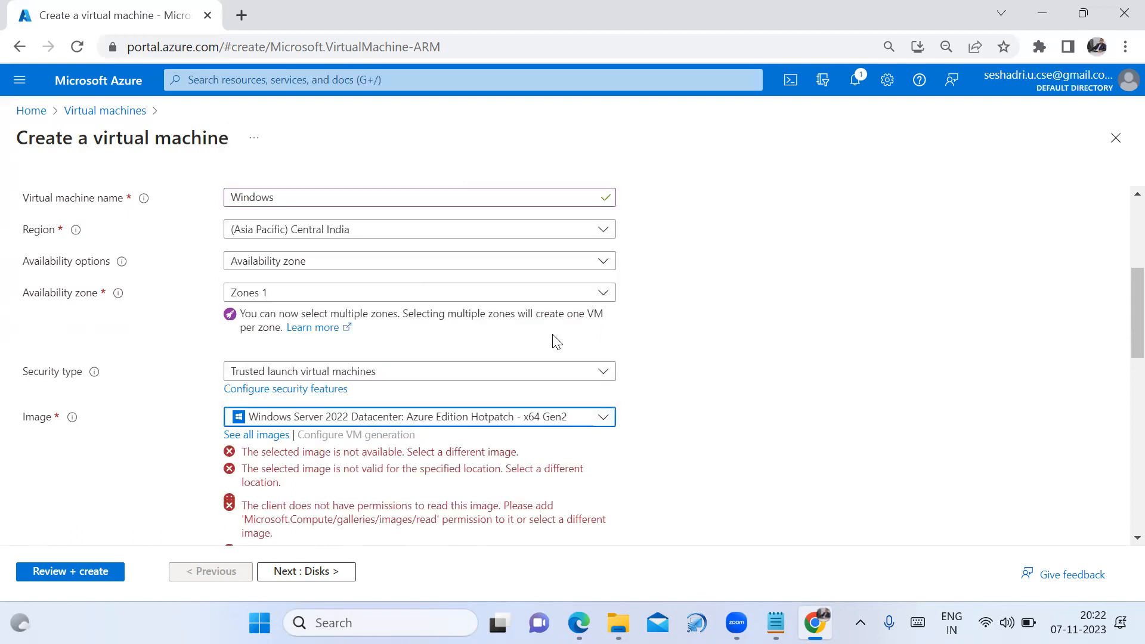
# Scroll to the Size field and open the full list of VM sizes
pyautogui.scroll(-1, 710, 429)
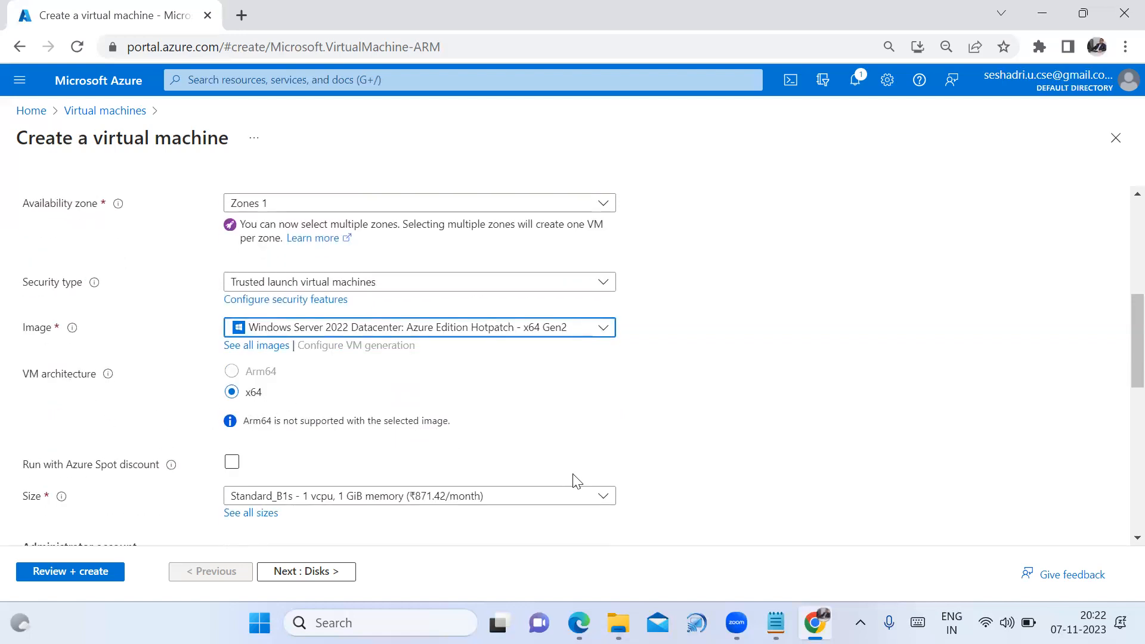
pyautogui.scroll(-1, 584, 481)
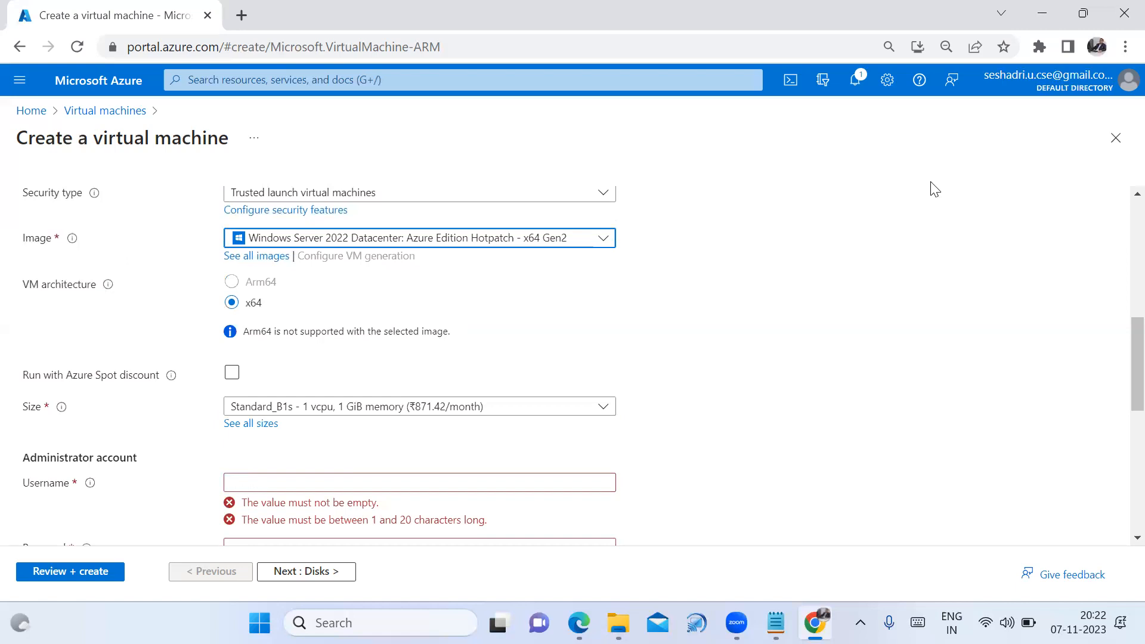
pyautogui.click(932, 246)
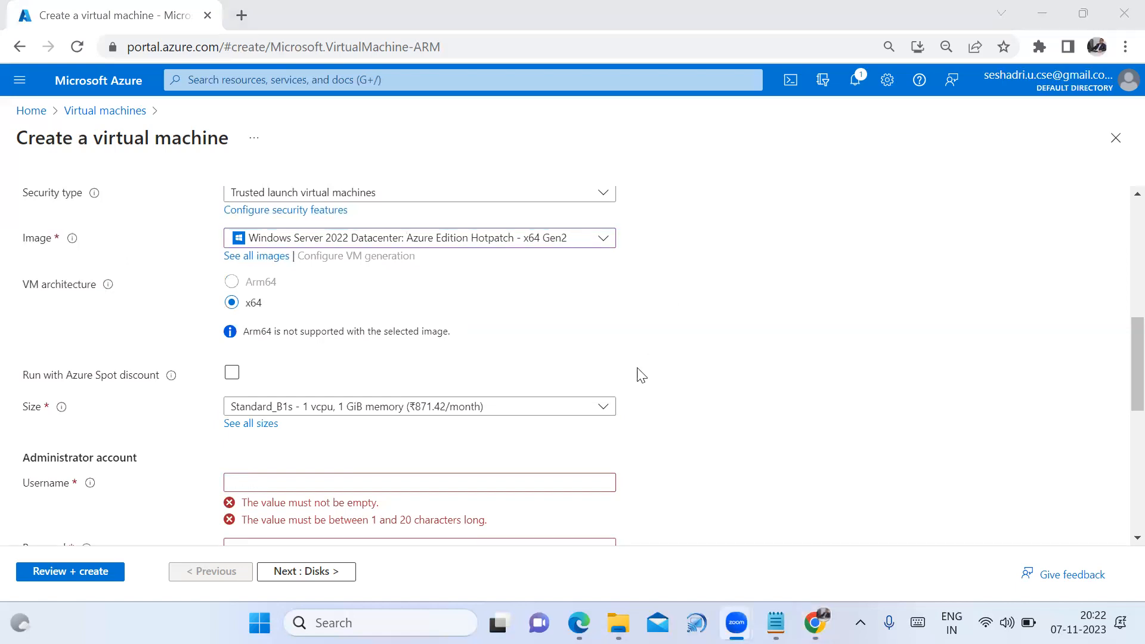
pyautogui.click(258, 431)
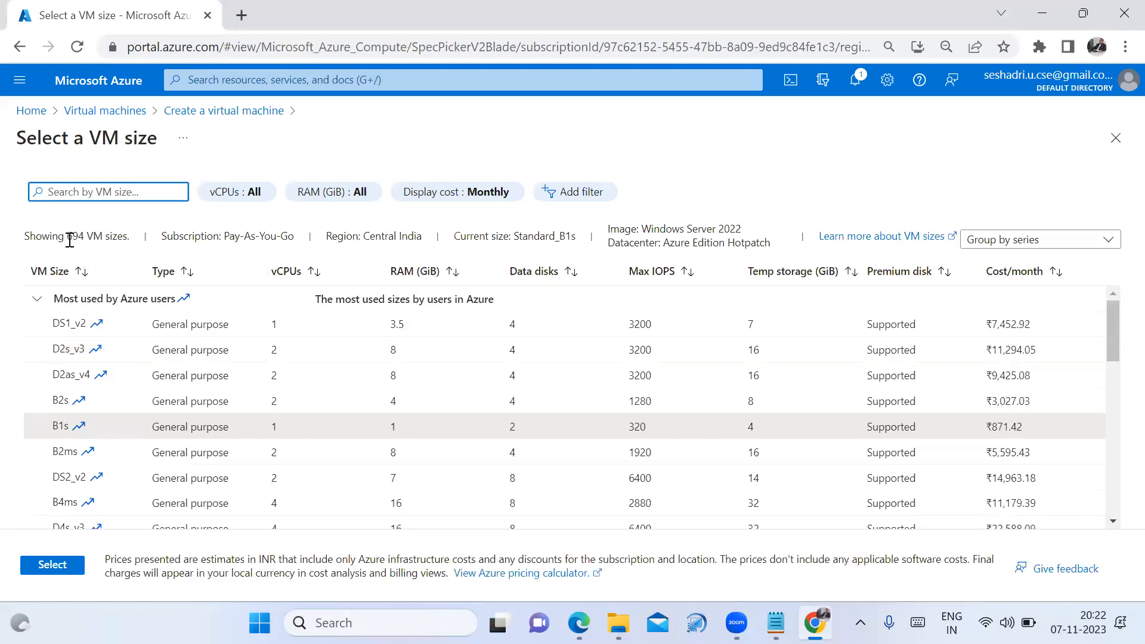
# Compare B2ms with B1s, noting B1s's 1 GiB RAM, data disks and ₹871.42 monthly cost
pyautogui.moveTo(67, 239); pyautogui.dragTo(90, 240)
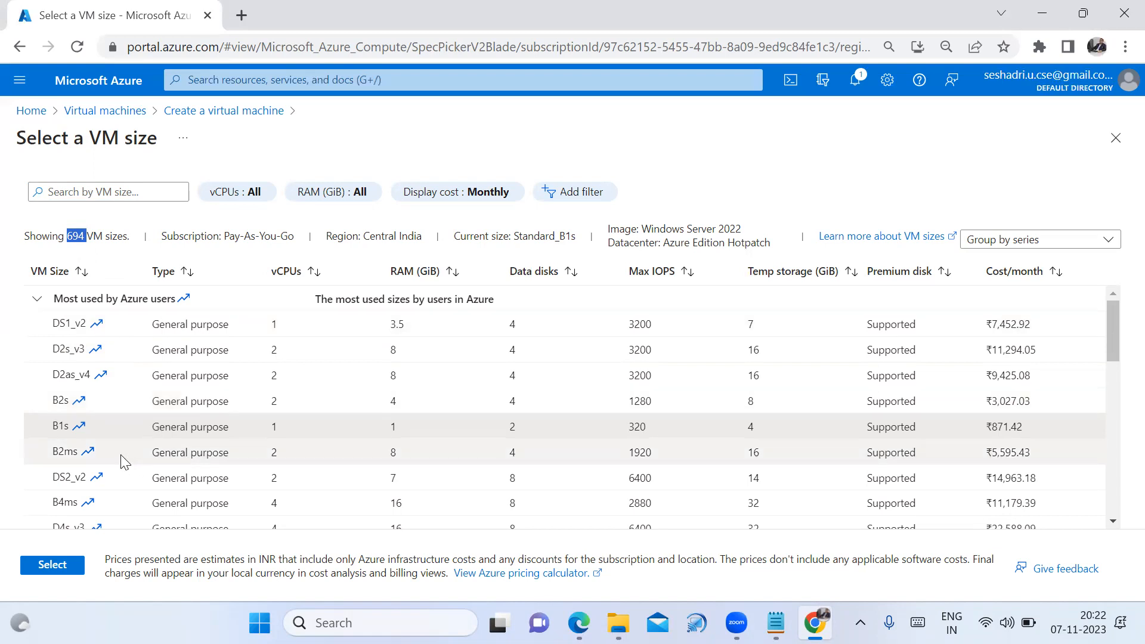
pyautogui.click(269, 457)
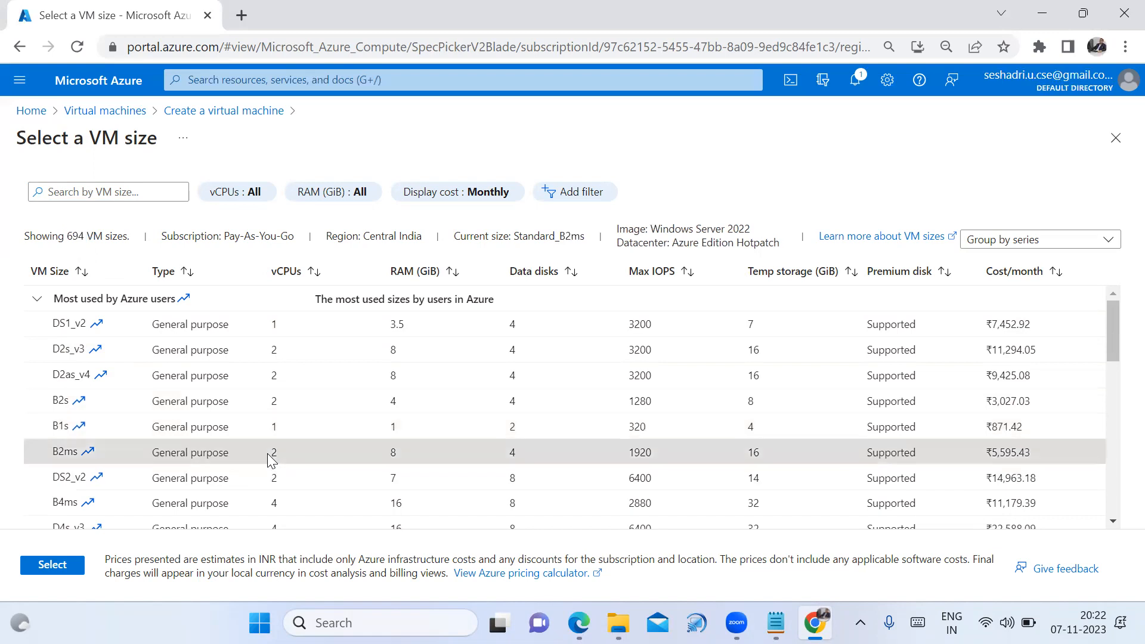
pyautogui.moveTo(387, 449); pyautogui.dragTo(411, 447)
pyautogui.click(380, 456)
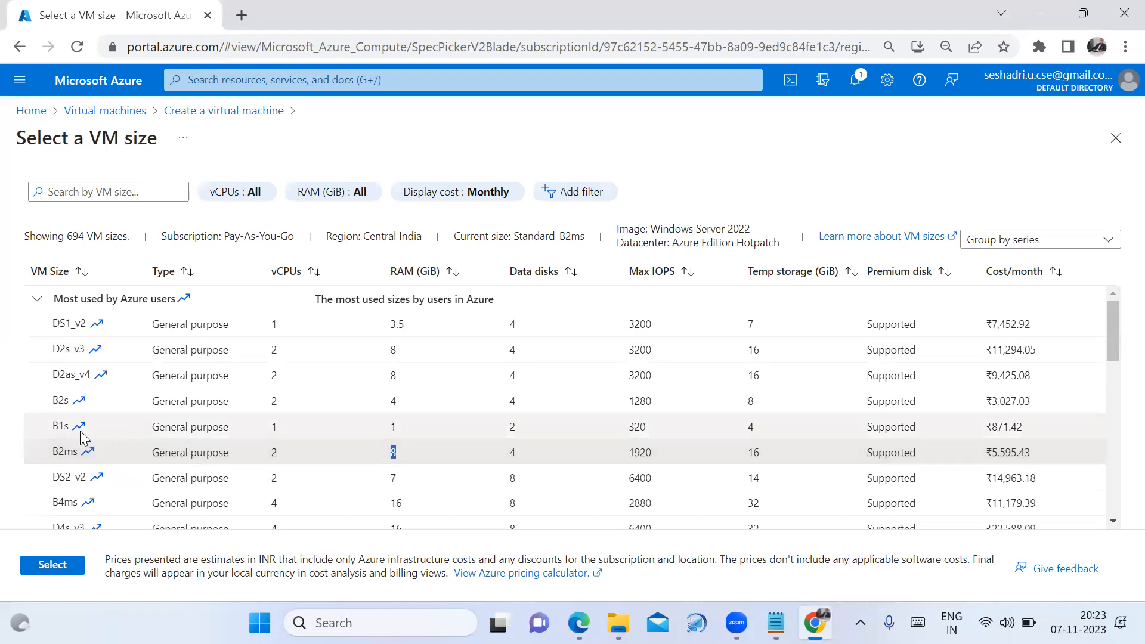
pyautogui.click(274, 428)
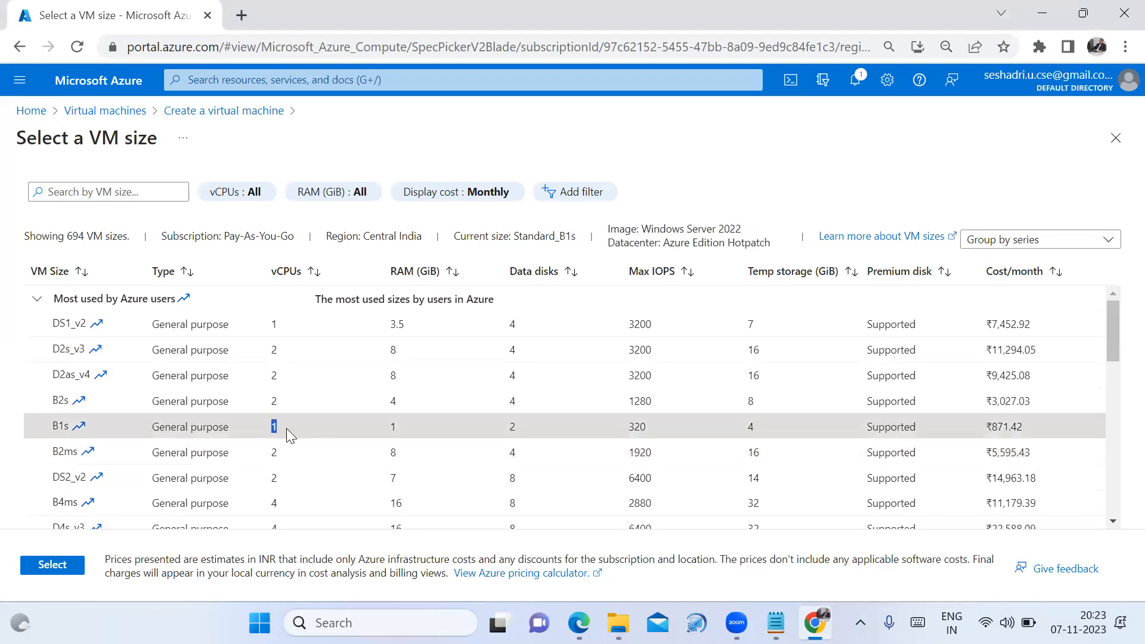
pyautogui.moveTo(286, 429); pyautogui.dragTo(408, 426)
pyautogui.doubleClick(393, 427)
pyautogui.doubleClick(513, 427)
pyautogui.click(1021, 427)
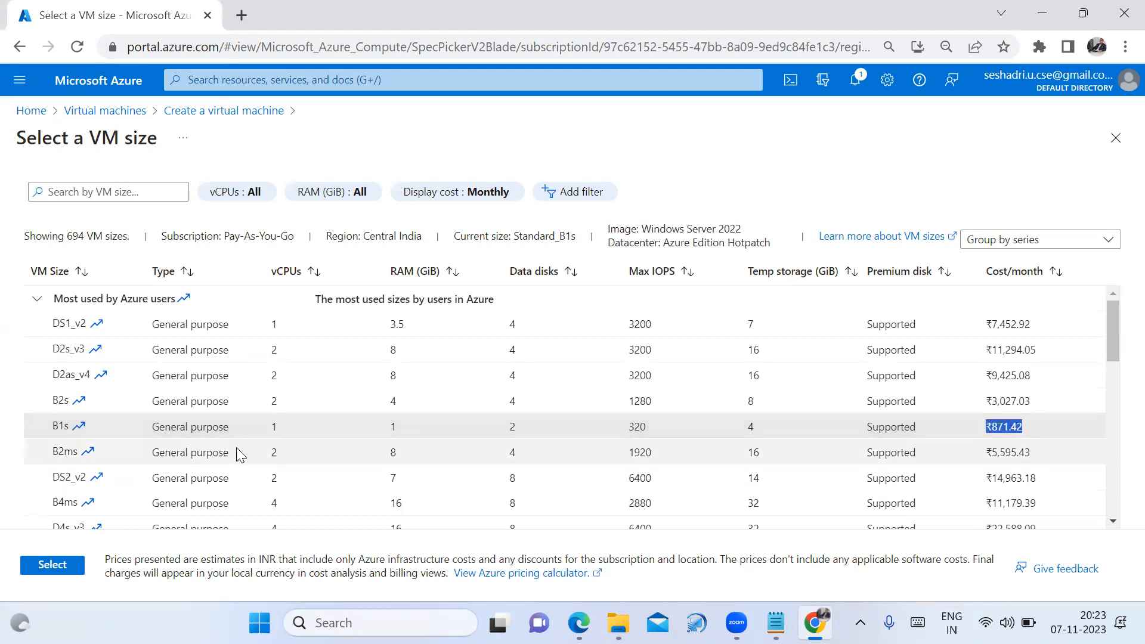
# Select the D8s_v3 size, noting its 32 GiB RAM and 16 data disks
pyautogui.scroll(-3, 238, 453)
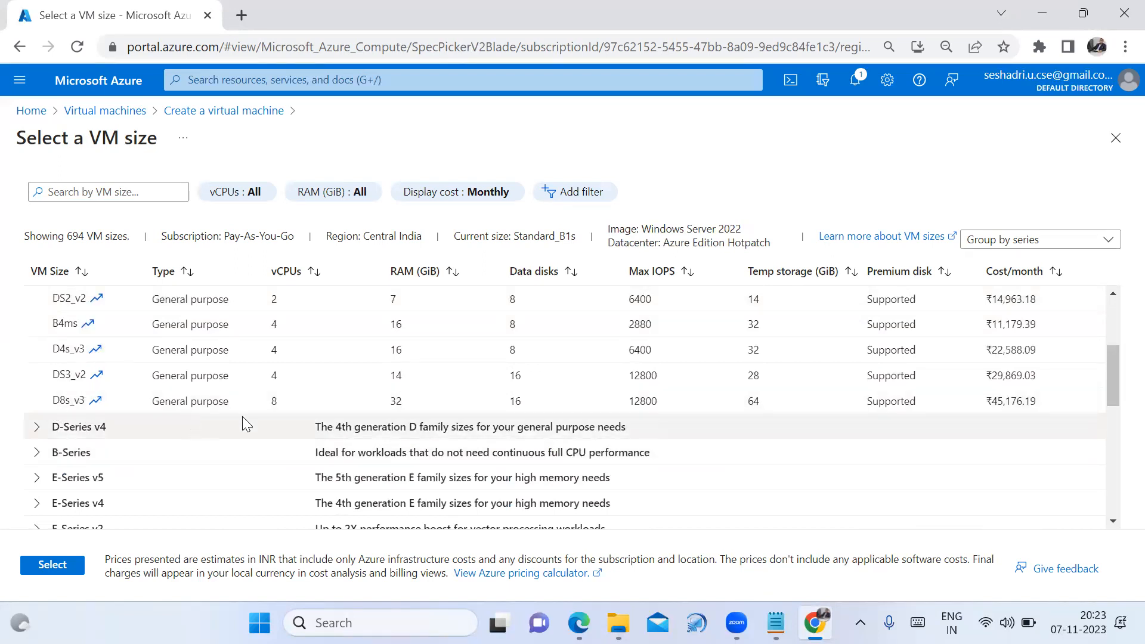
pyautogui.click(275, 404)
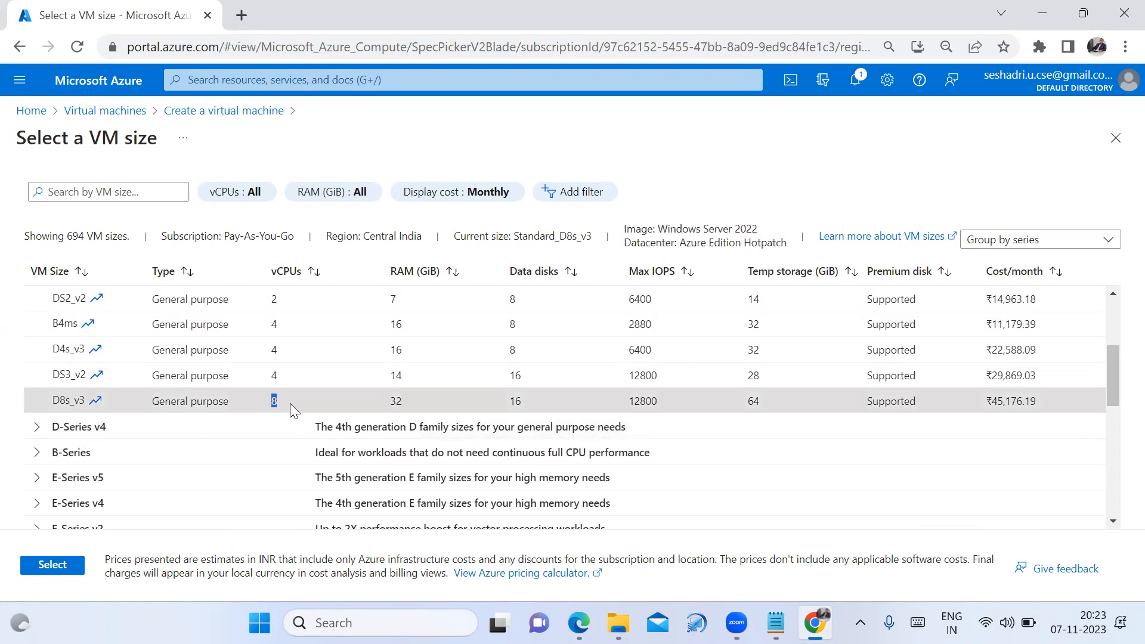
pyautogui.doubleClick(397, 401)
pyautogui.doubleClick(514, 401)
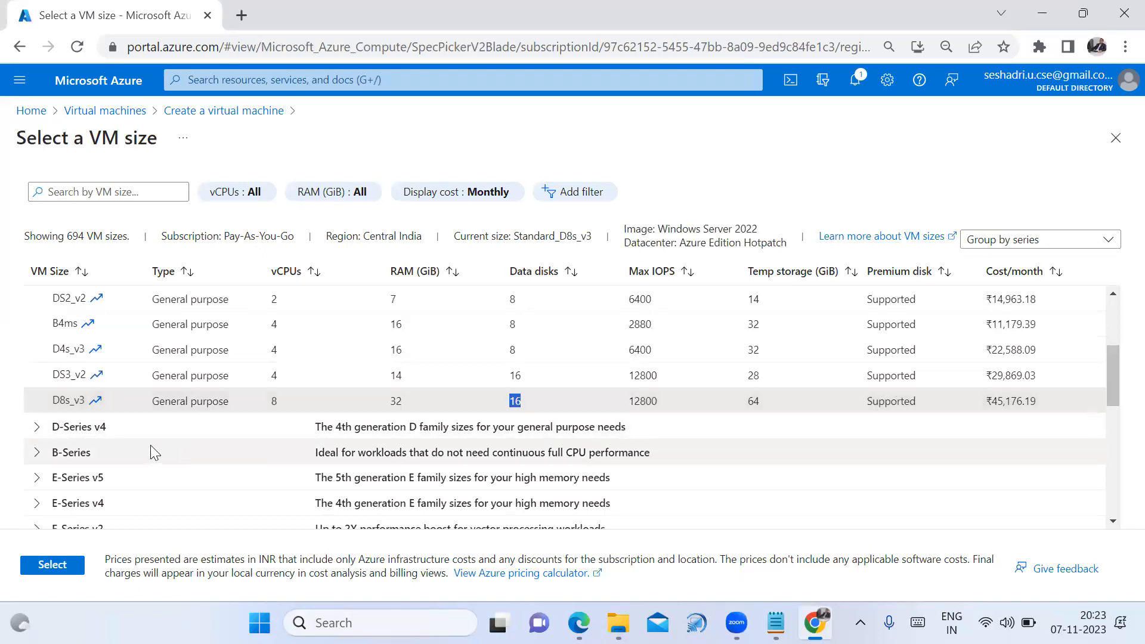
# Expand the D-Series v4 and B-Series groups and review the 694 available sizes
pyautogui.click(36, 427)
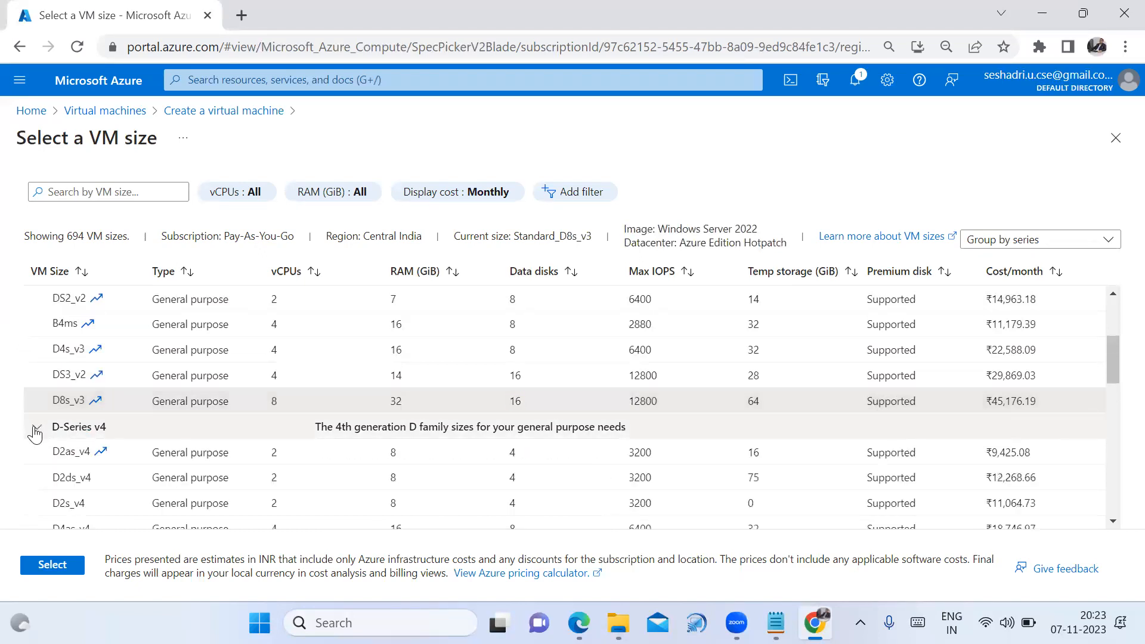
pyautogui.scroll(-3, 43, 482)
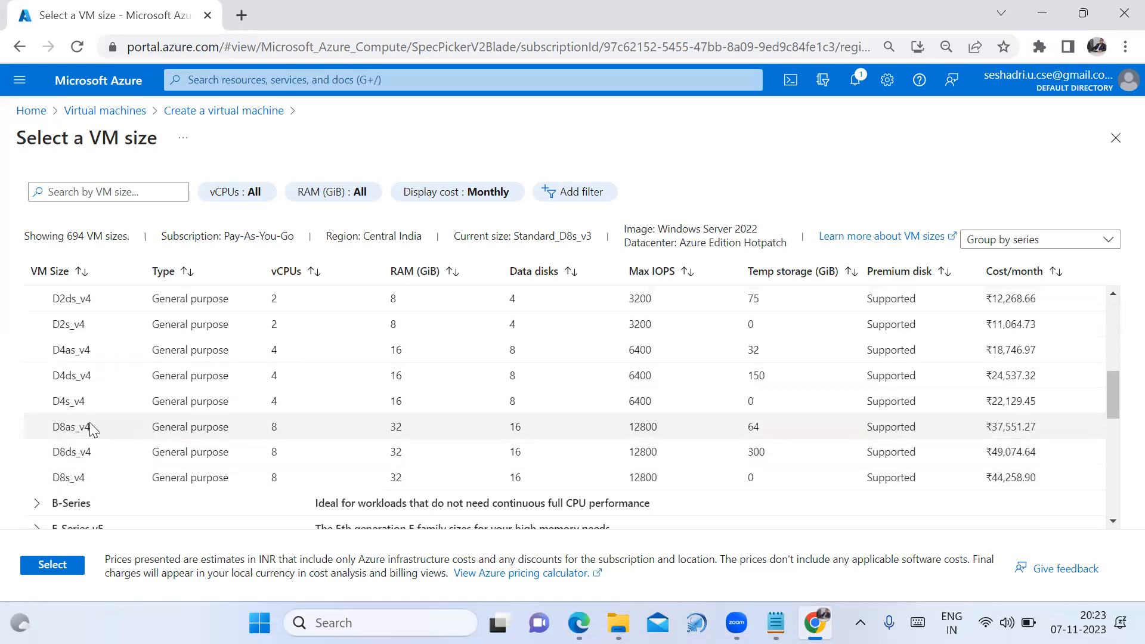
pyautogui.click(39, 505)
pyautogui.scroll(-3, 89, 453)
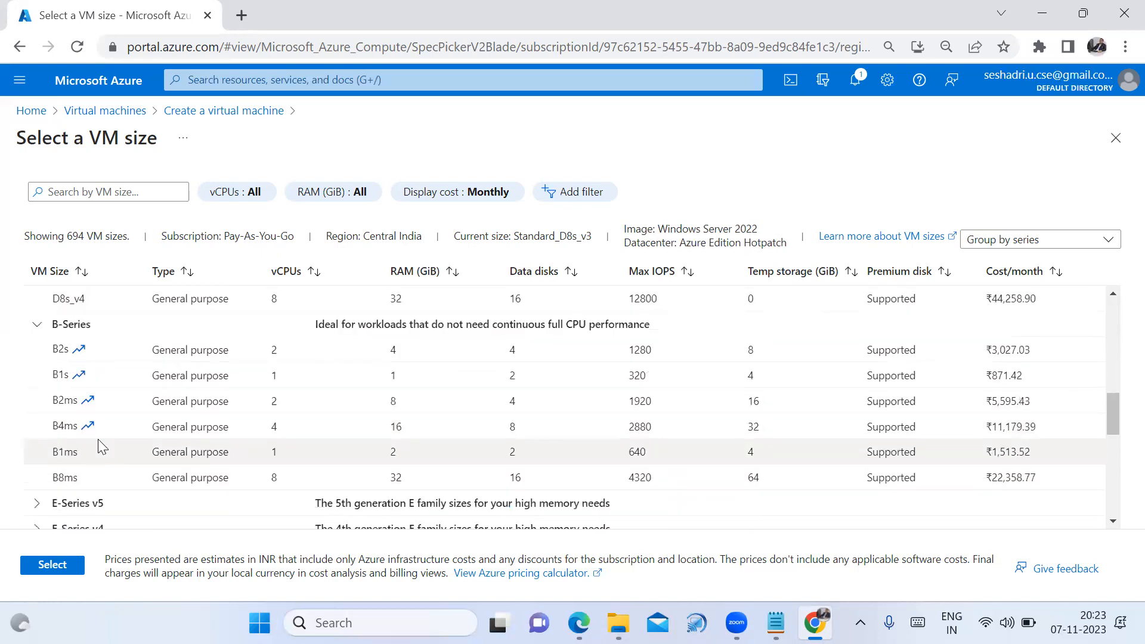
pyautogui.scroll(-3, 115, 441)
pyautogui.scroll(10, 116, 441)
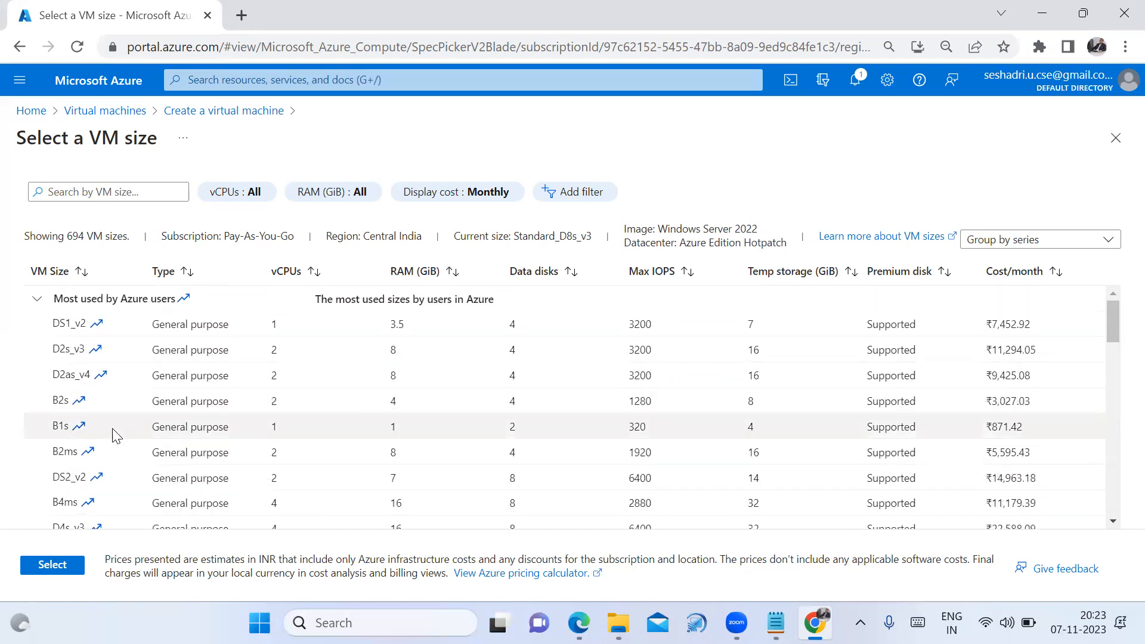
pyautogui.moveTo(69, 233); pyautogui.dragTo(88, 234)
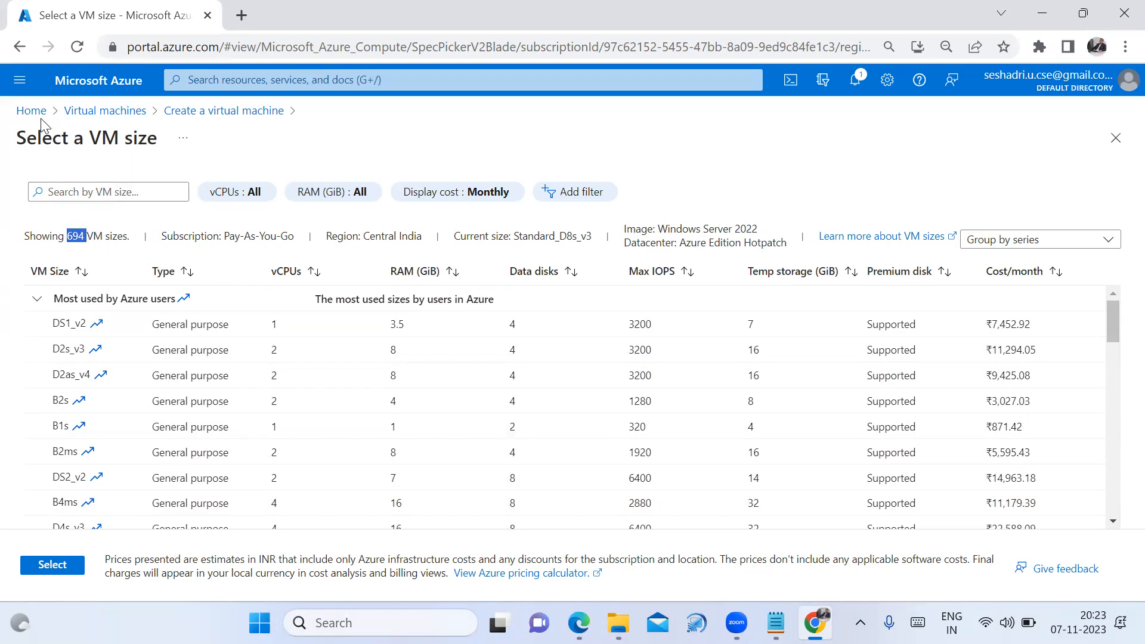
# Leave the size picker, discarding unsaved edits, to return to the VM form
pyautogui.click(19, 46)
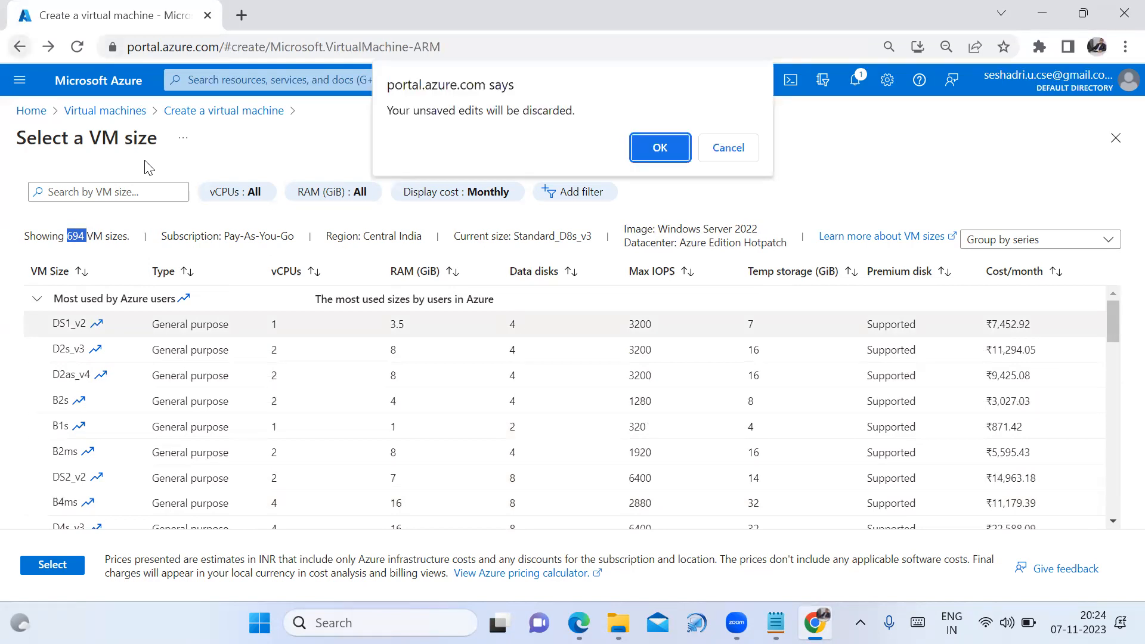
pyautogui.click(659, 151)
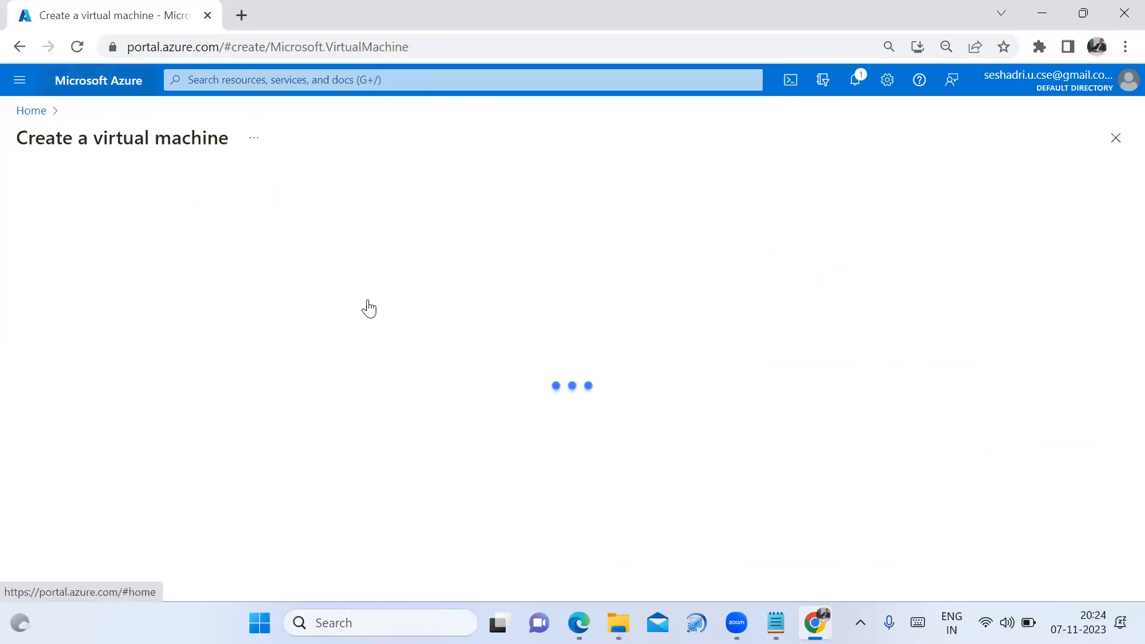
pyautogui.scroll(-1, 473, 449)
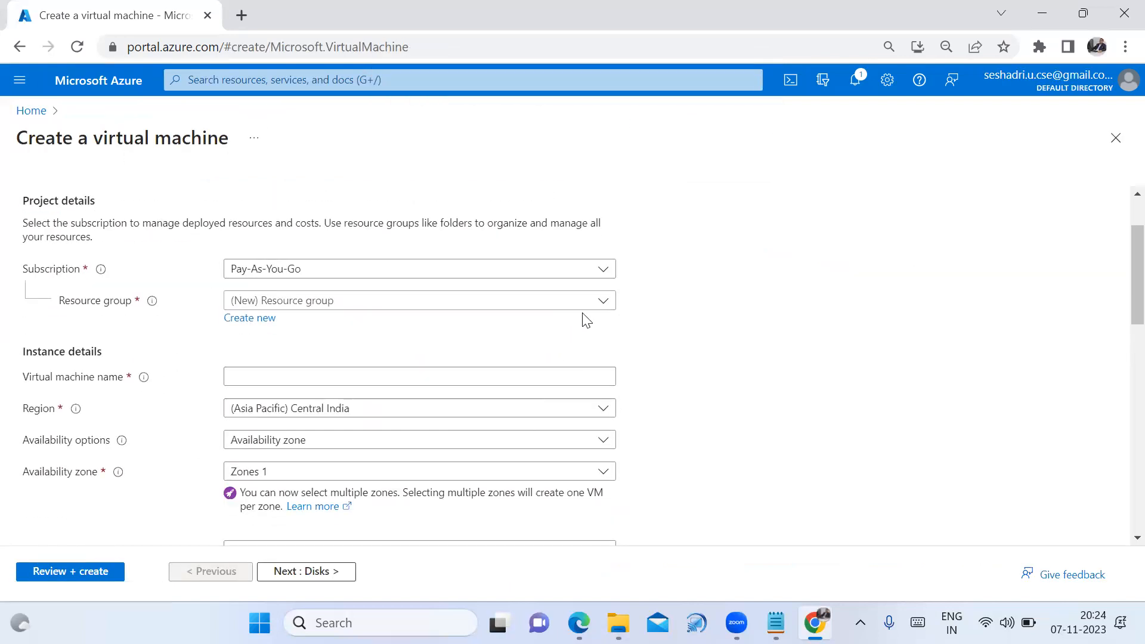
# Set resource group US-102, VM name Windows, and keep region Central India
pyautogui.click(605, 310)
pyautogui.click(408, 358)
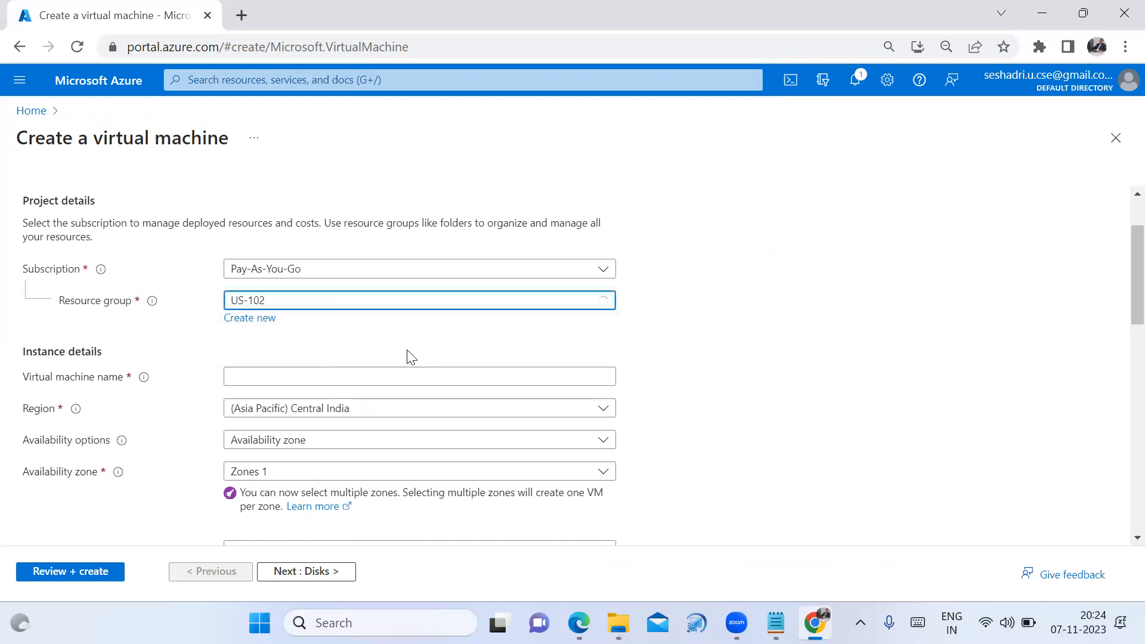
pyautogui.click(430, 374)
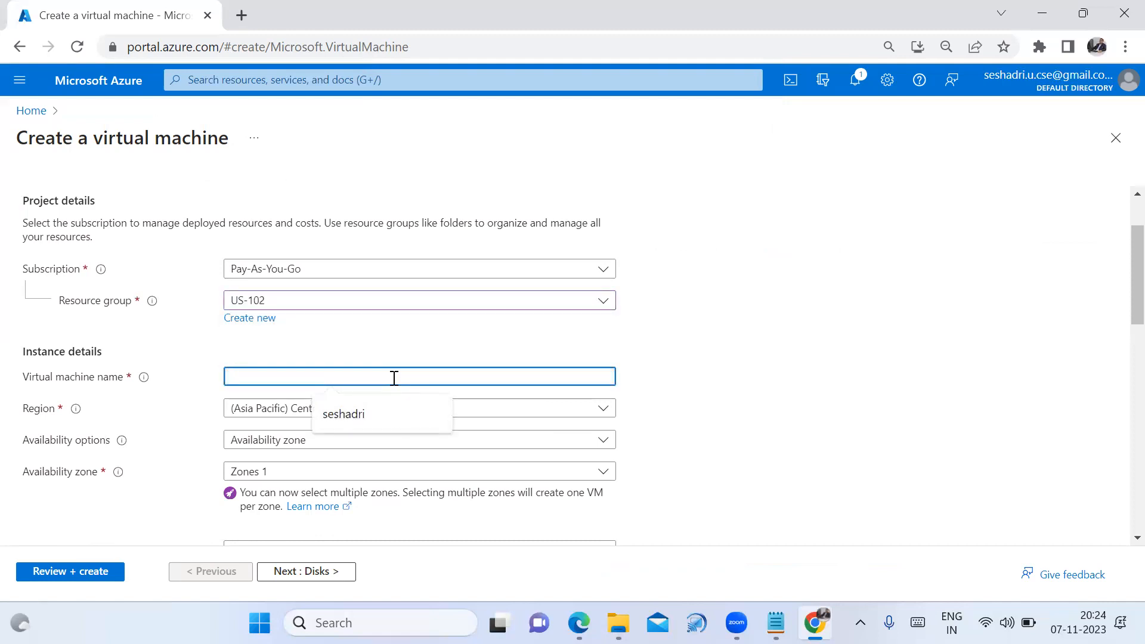
pyautogui.write('Windows')
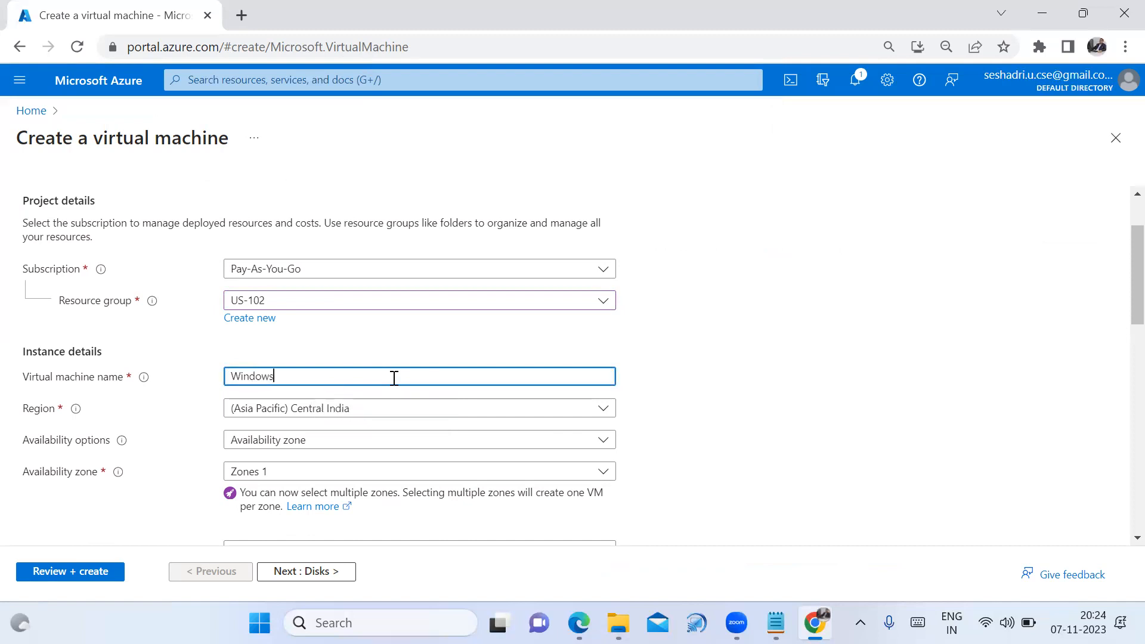
pyautogui.click(746, 361)
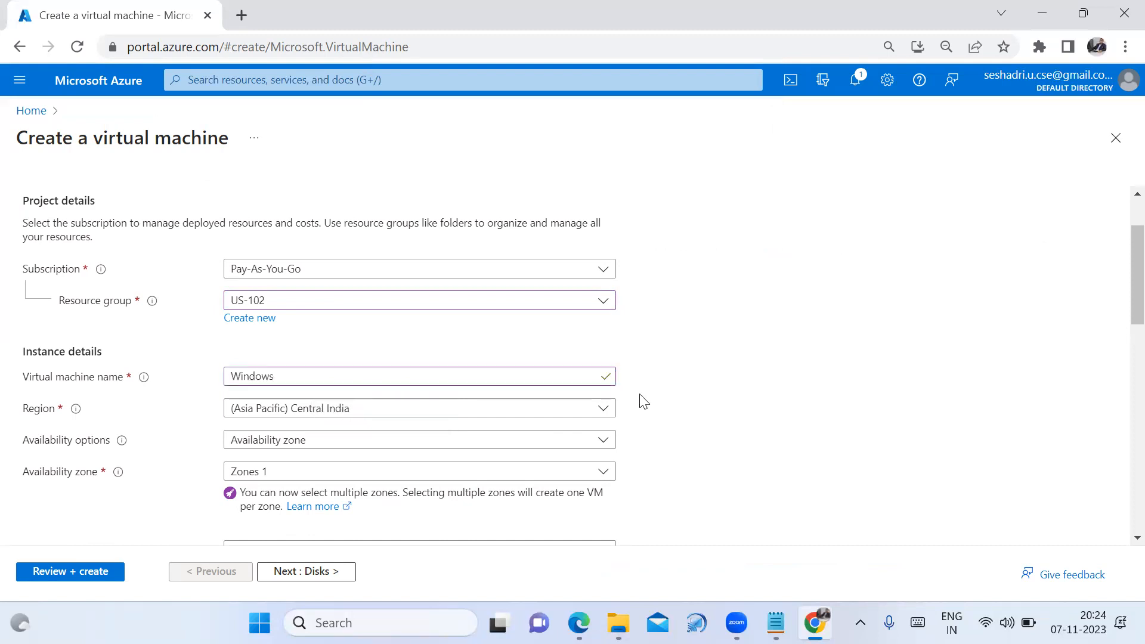
pyautogui.click(576, 410)
pyautogui.scroll(-1, 802, 352)
pyautogui.scroll(-1, 286, 433)
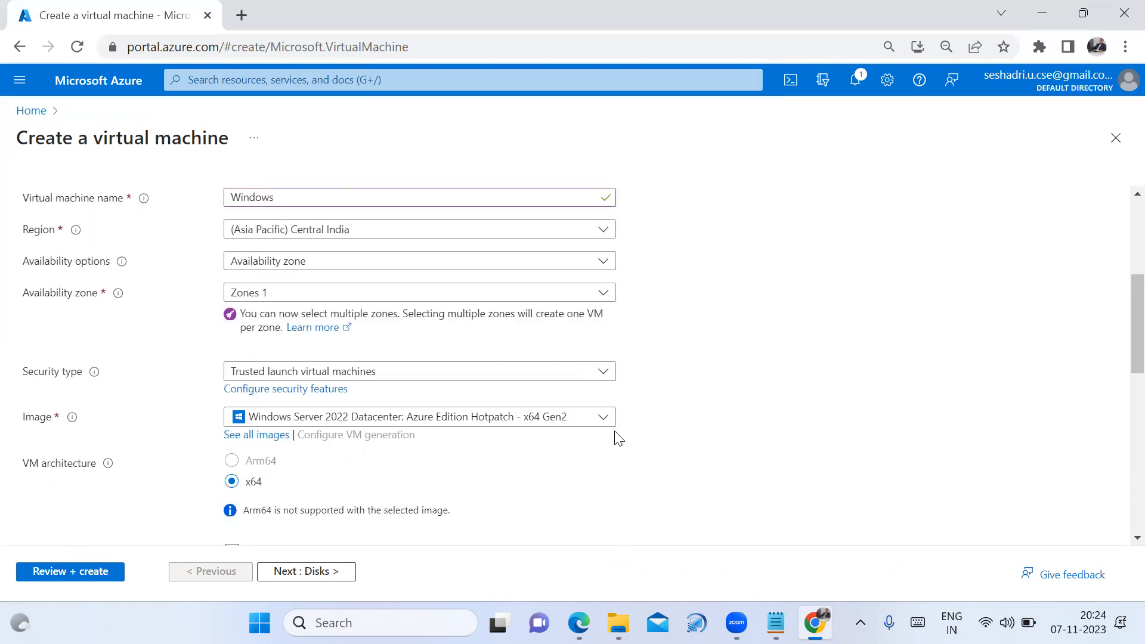
pyautogui.scroll(-2, 591, 465)
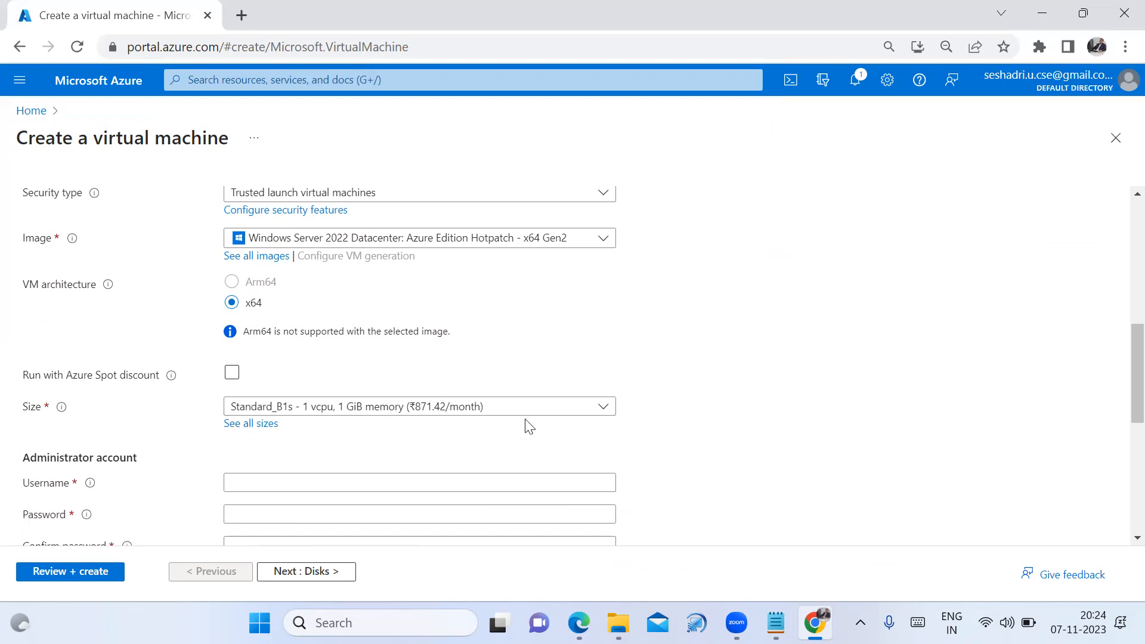
pyautogui.scroll(-1, 633, 445)
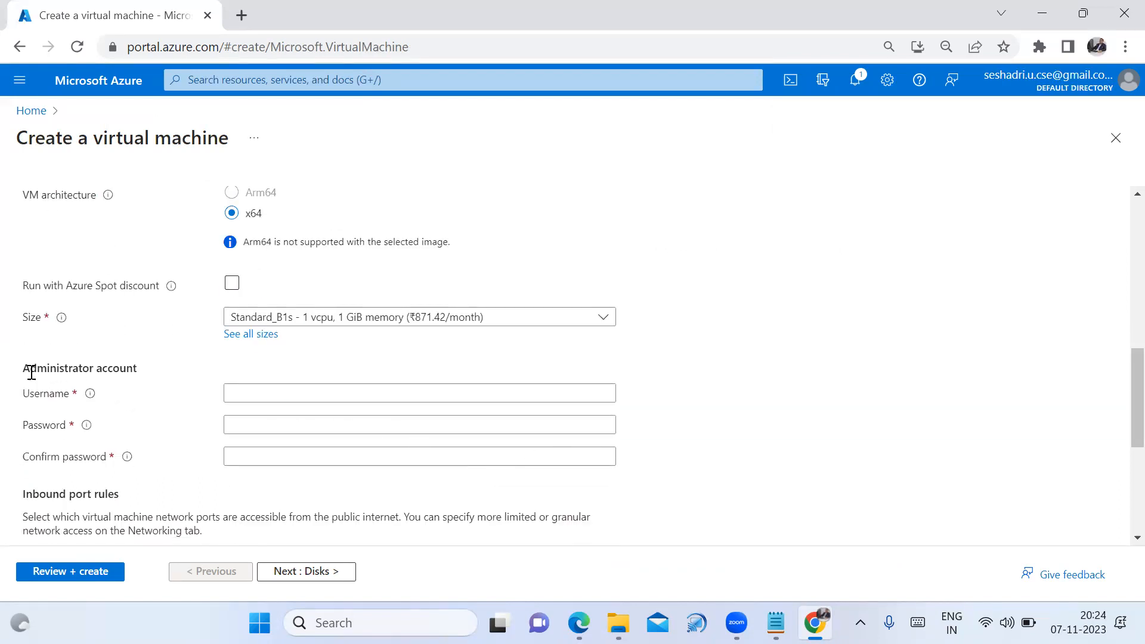
# Enter the administrator username, a 12-character complex password, and a matching confirmation
pyautogui.moveTo(26, 370); pyautogui.dragTo(167, 377)
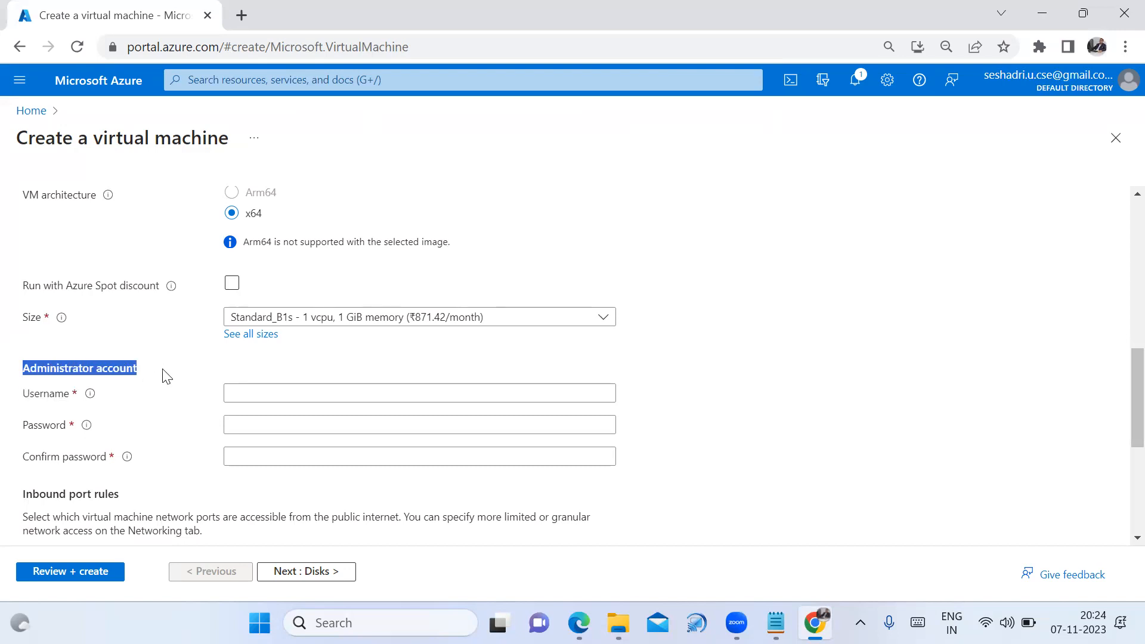
pyautogui.click(303, 396)
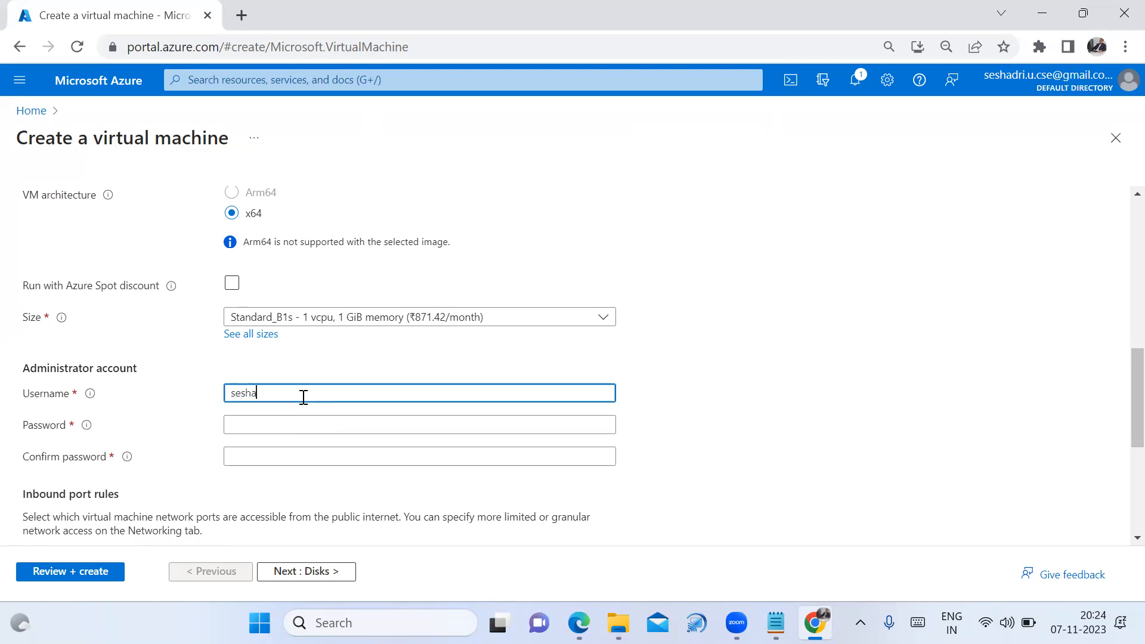
pyautogui.click(707, 501)
pyautogui.click(310, 426)
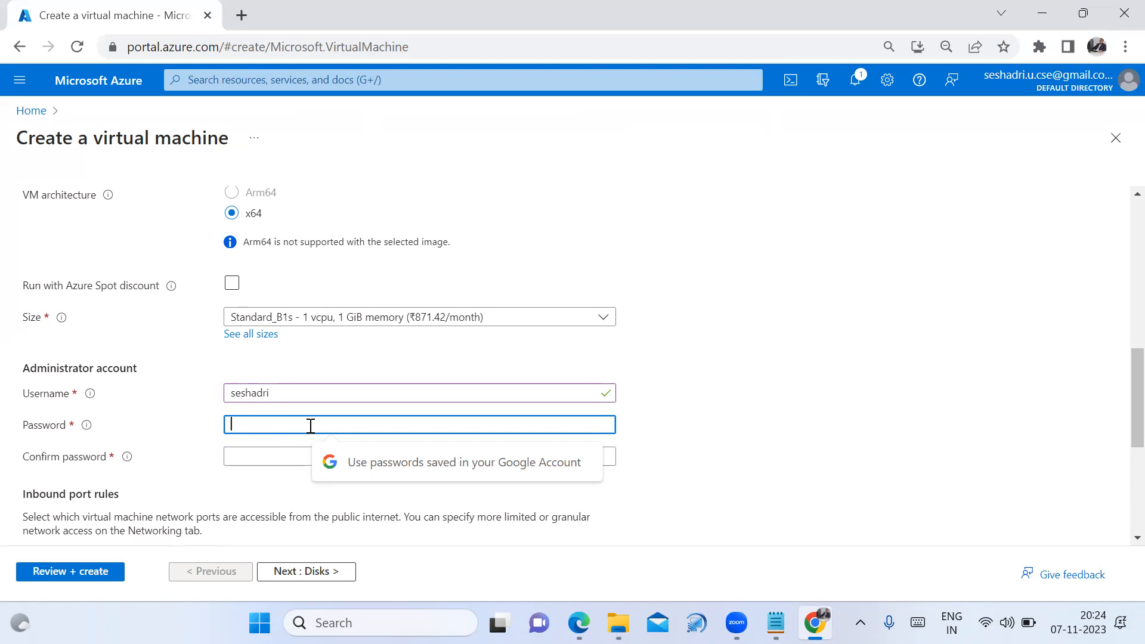
pyautogui.write('S')
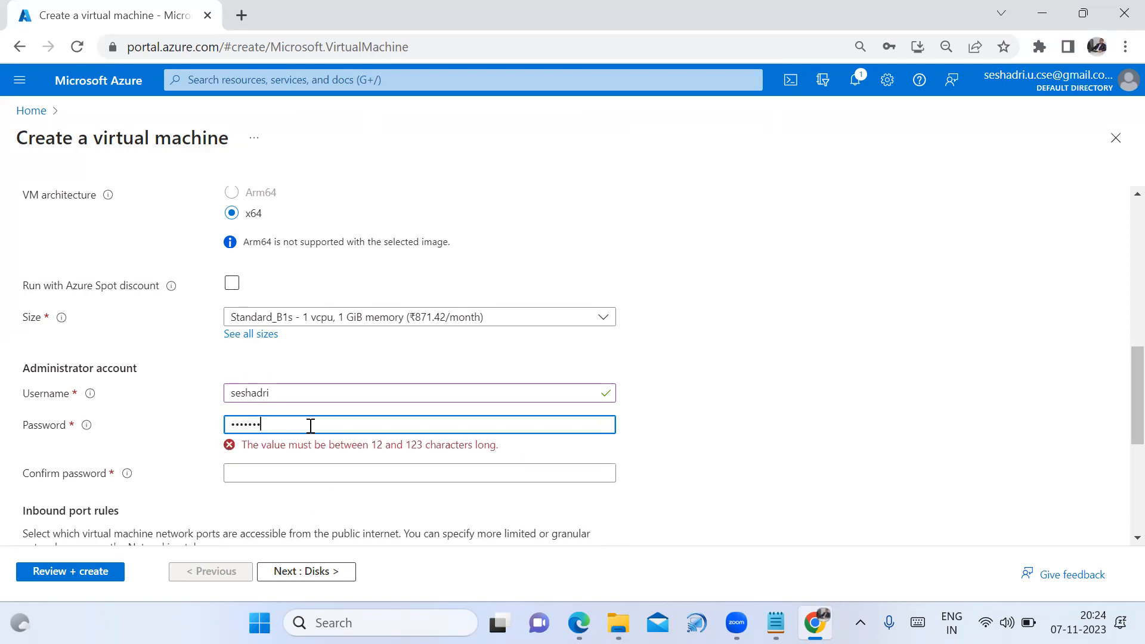
pyautogui.press('BackSpace')
pyautogui.press('BackSpace')
pyautogui.press('BackSpace')
pyautogui.press('BackSpace')
pyautogui.press('BackSpace')
pyautogui.press('BackSpace')
pyautogui.press('BackSpace')
pyautogui.write('••')
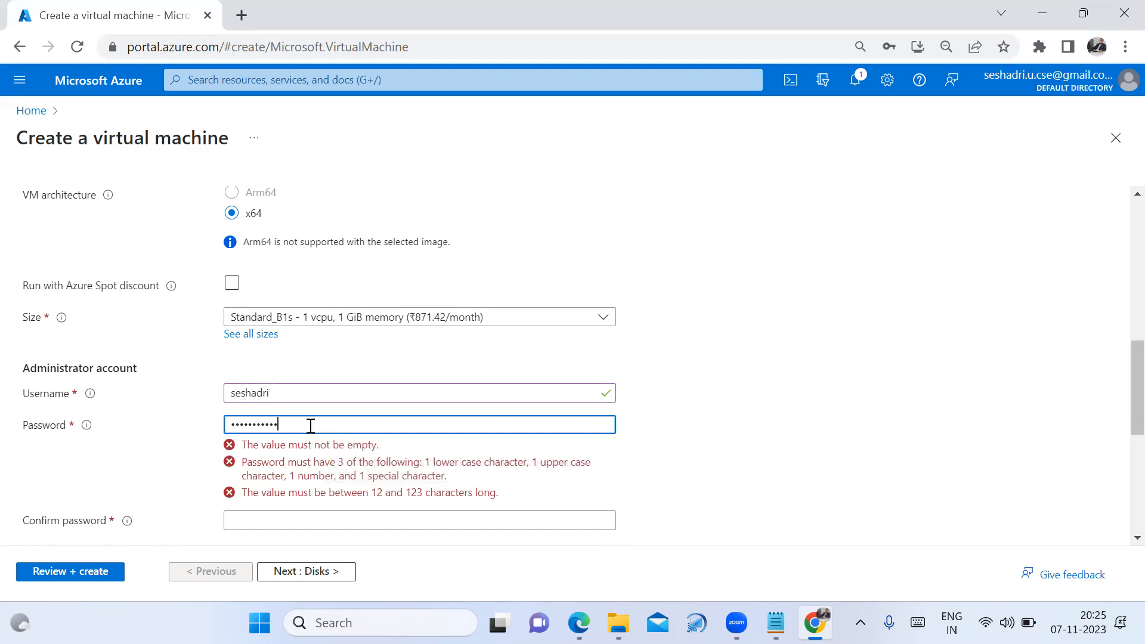
pyautogui.write('•')
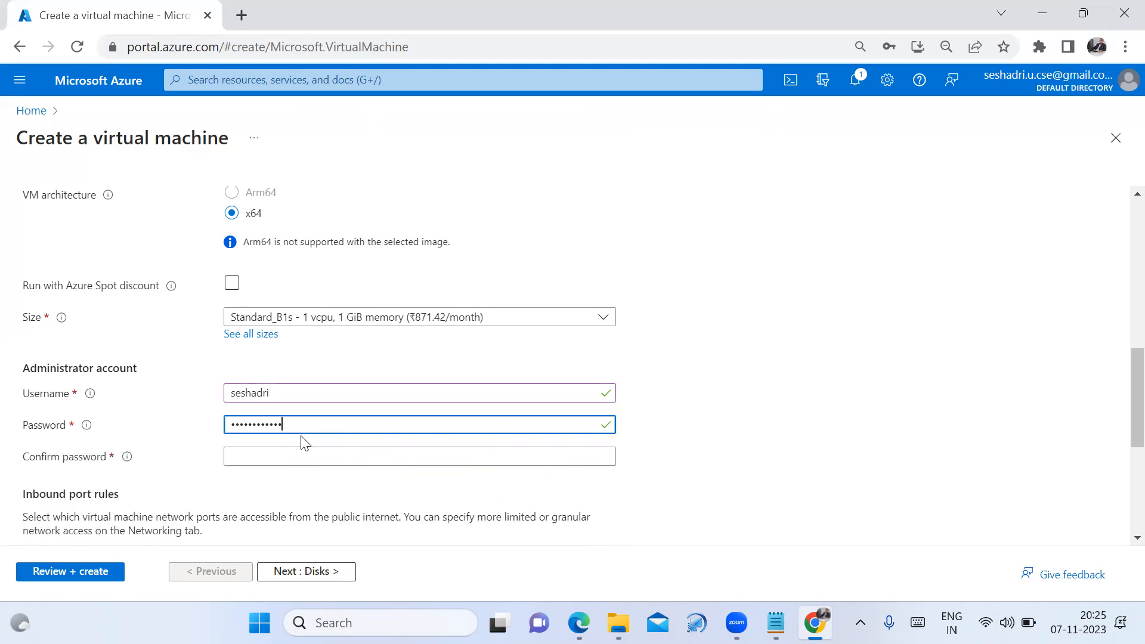
pyautogui.click(294, 454)
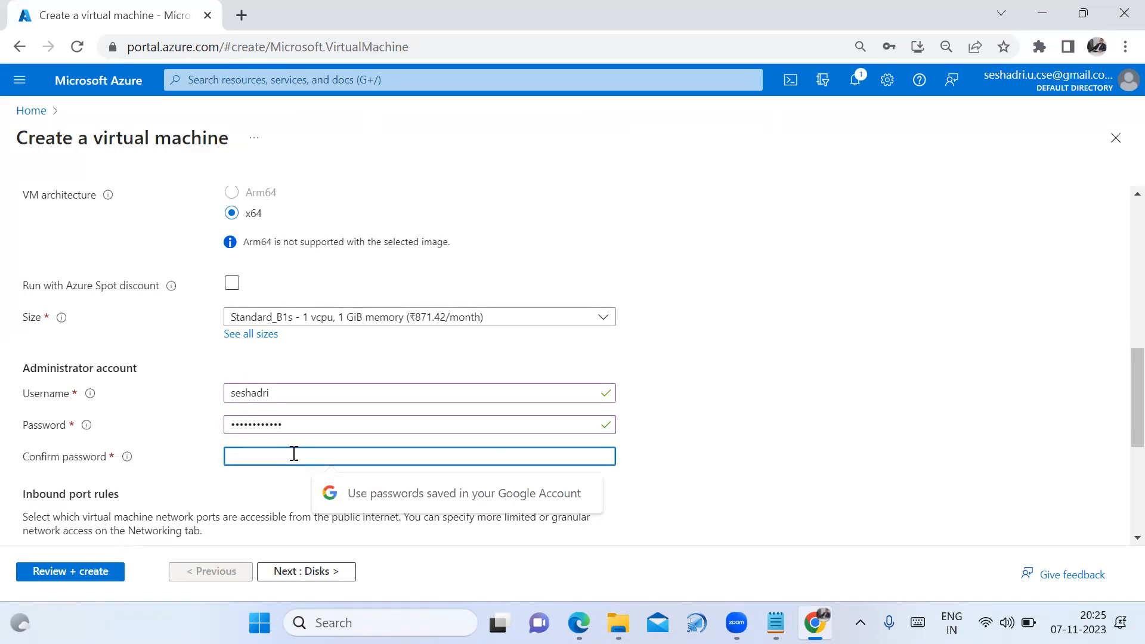
pyautogui.write('•')
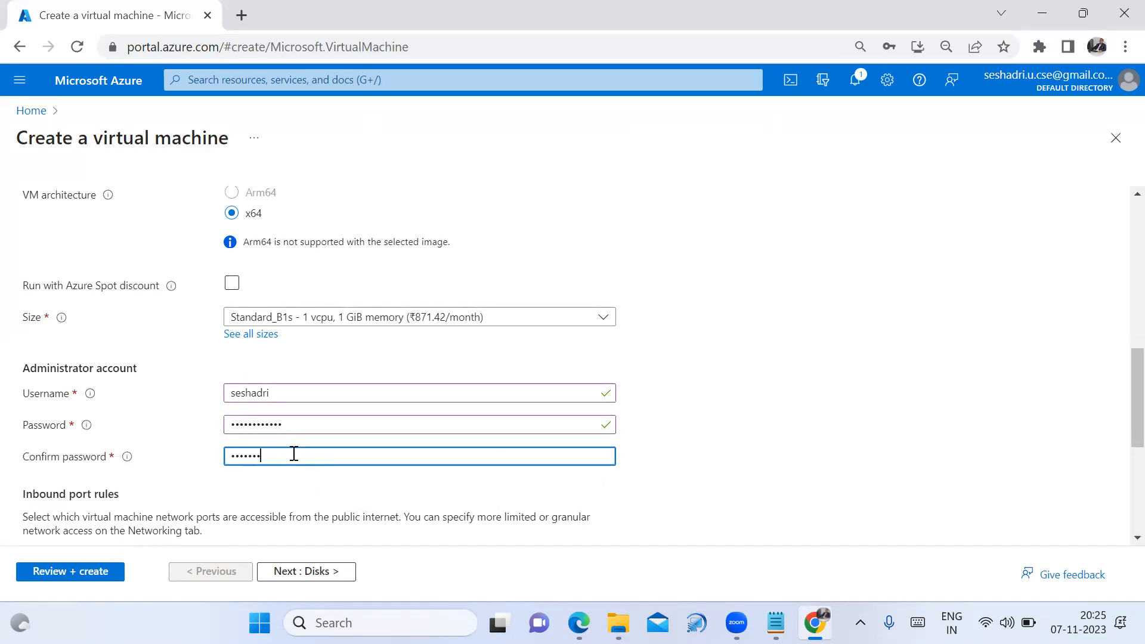
pyautogui.write('•••••••••••')
pyautogui.click(770, 463)
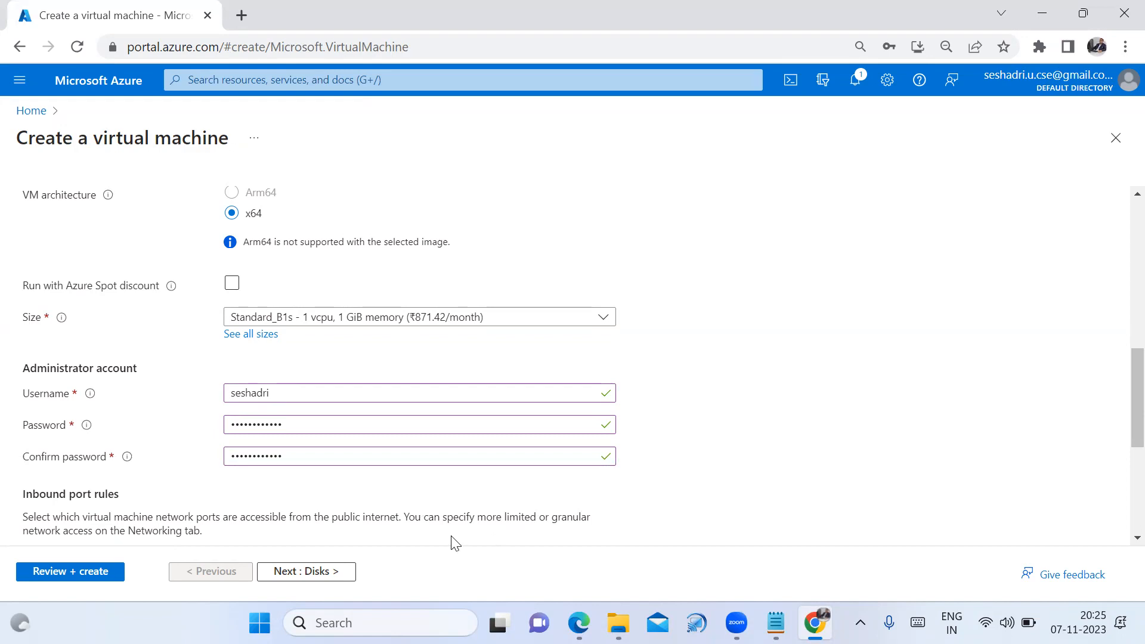
# Keep the default OS disk settings and review Networking: new Windows-vnet, subnet 10.0.0.0/24, RDP 3389 allowed
pyautogui.click(295, 578)
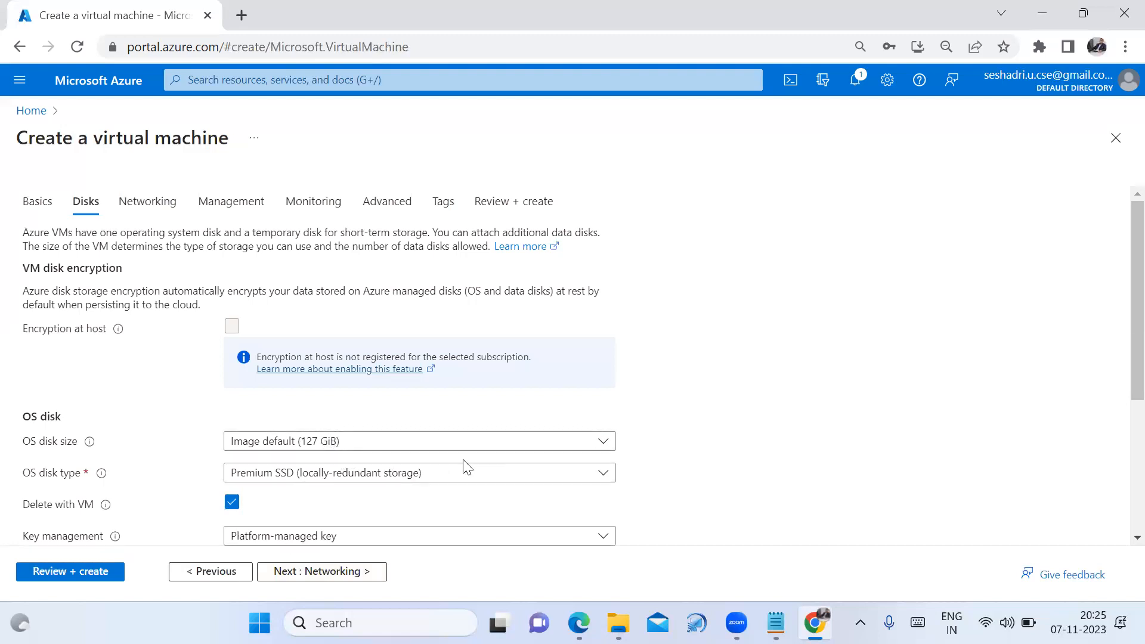
pyautogui.scroll(-1, 541, 462)
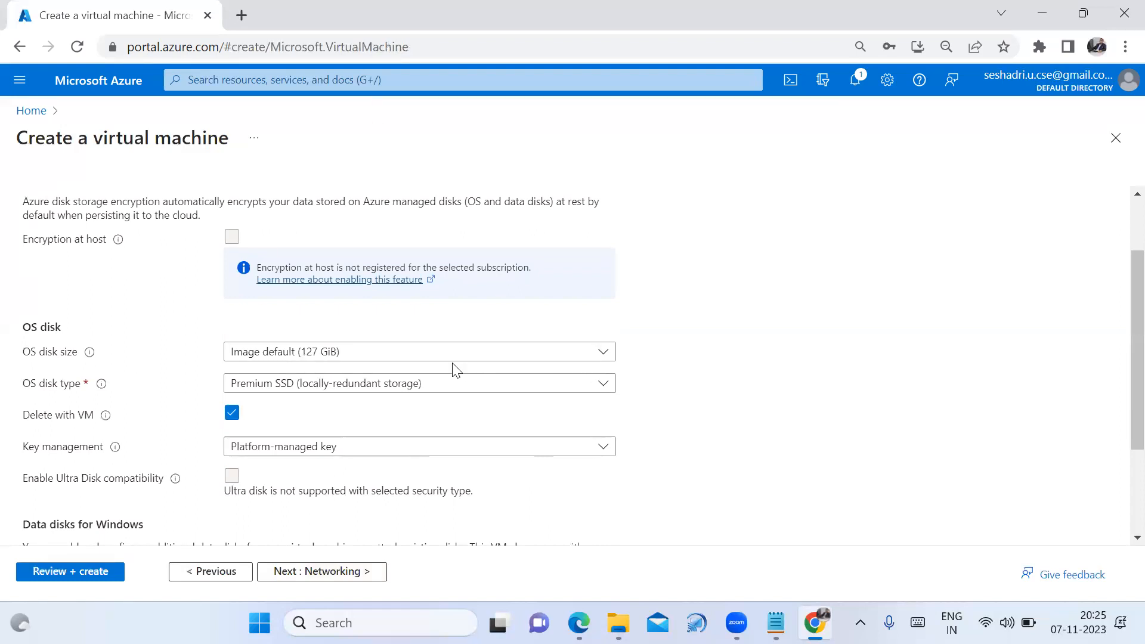
pyautogui.scroll(-1, 548, 388)
pyautogui.scroll(-1, 559, 396)
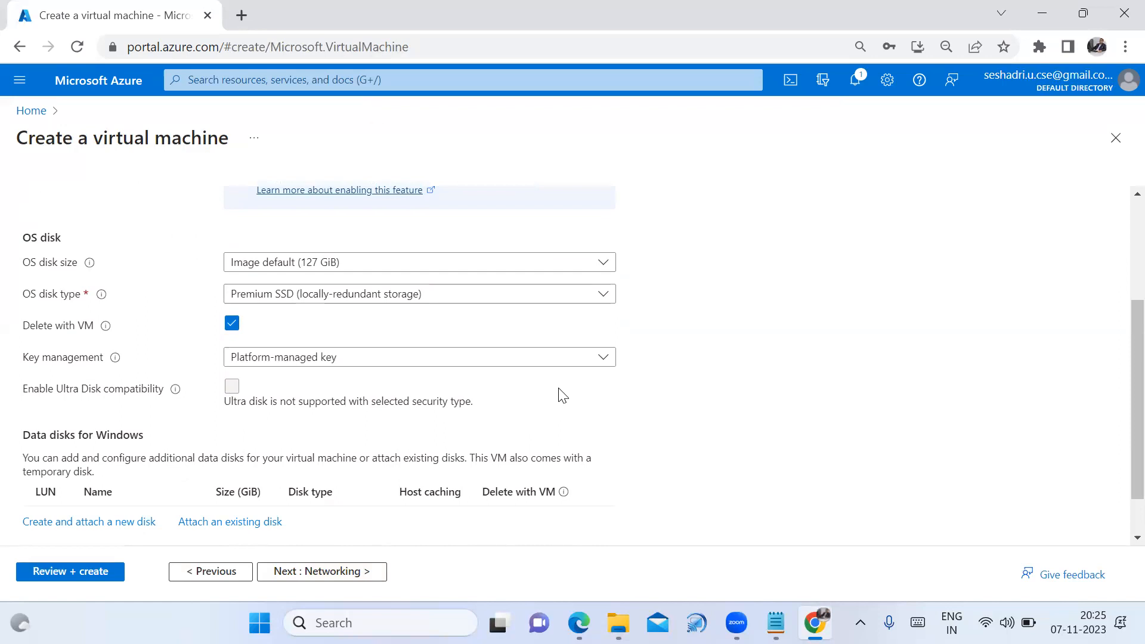
pyautogui.scroll(-1, 563, 396)
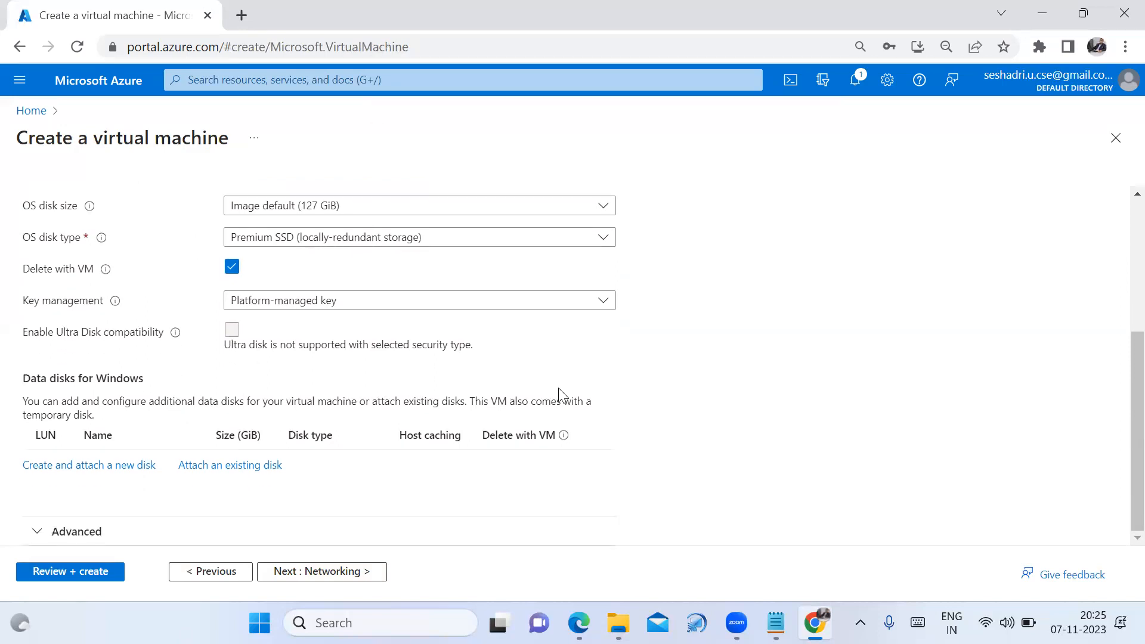
pyautogui.click(370, 579)
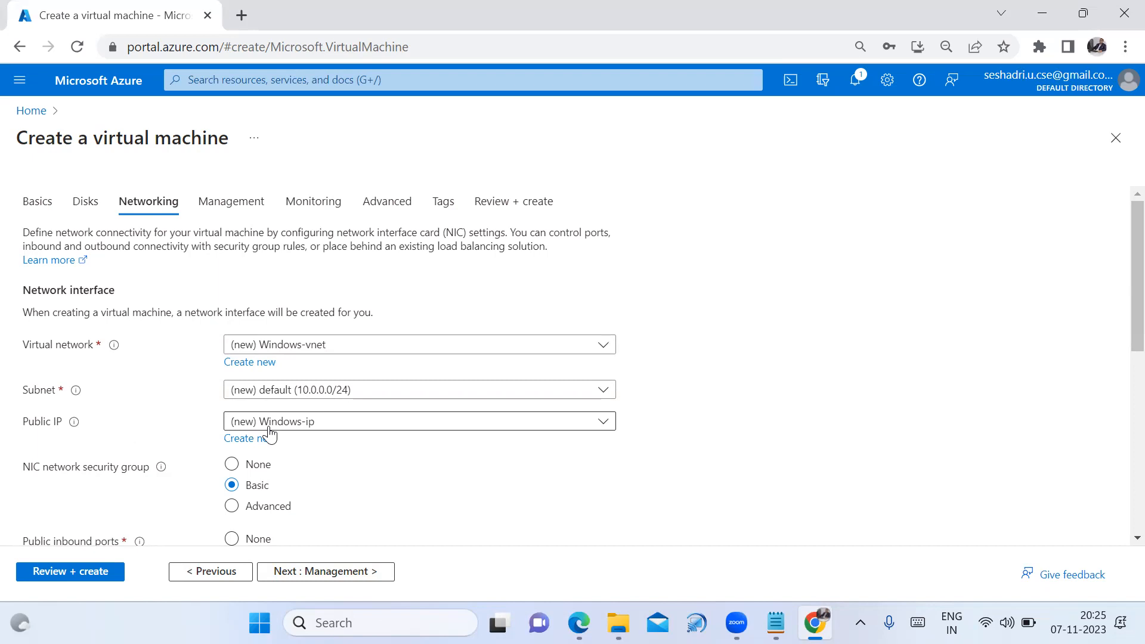
pyautogui.scroll(-1, 453, 454)
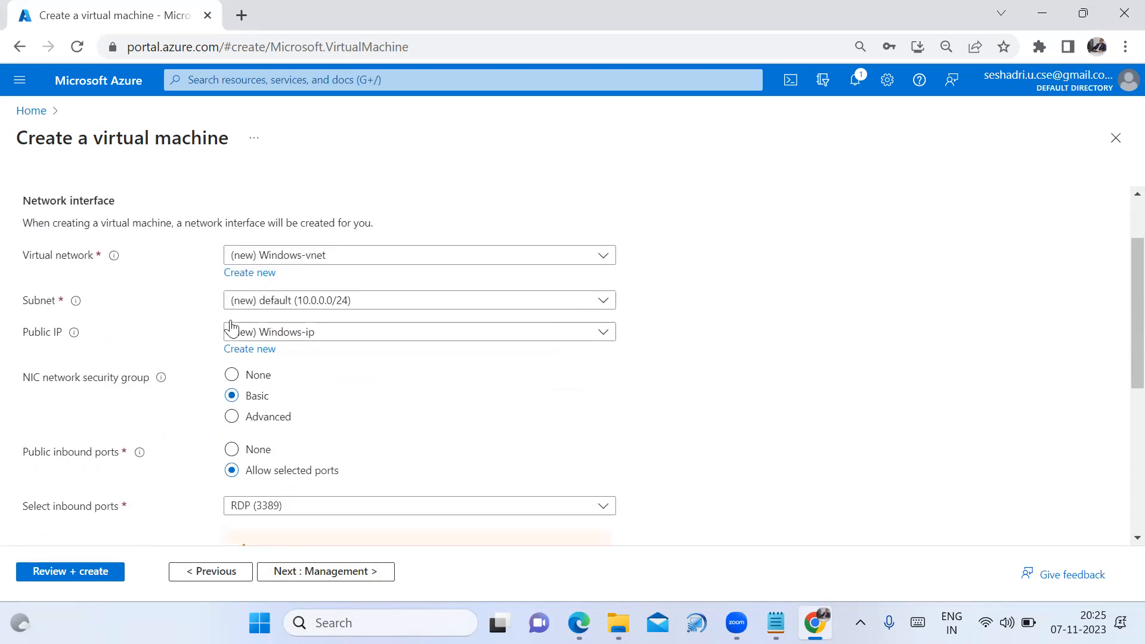
# Accept the Management, Monitoring and Advanced defaults and reach the Tags tab with no tags entered
pyautogui.click(355, 576)
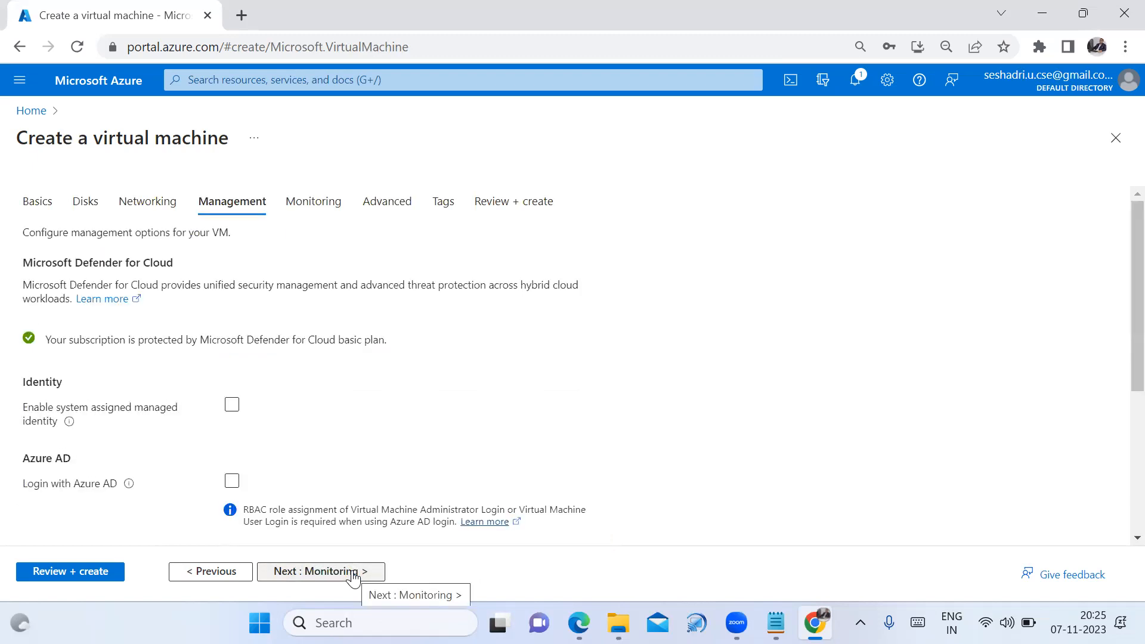
pyautogui.click(353, 576)
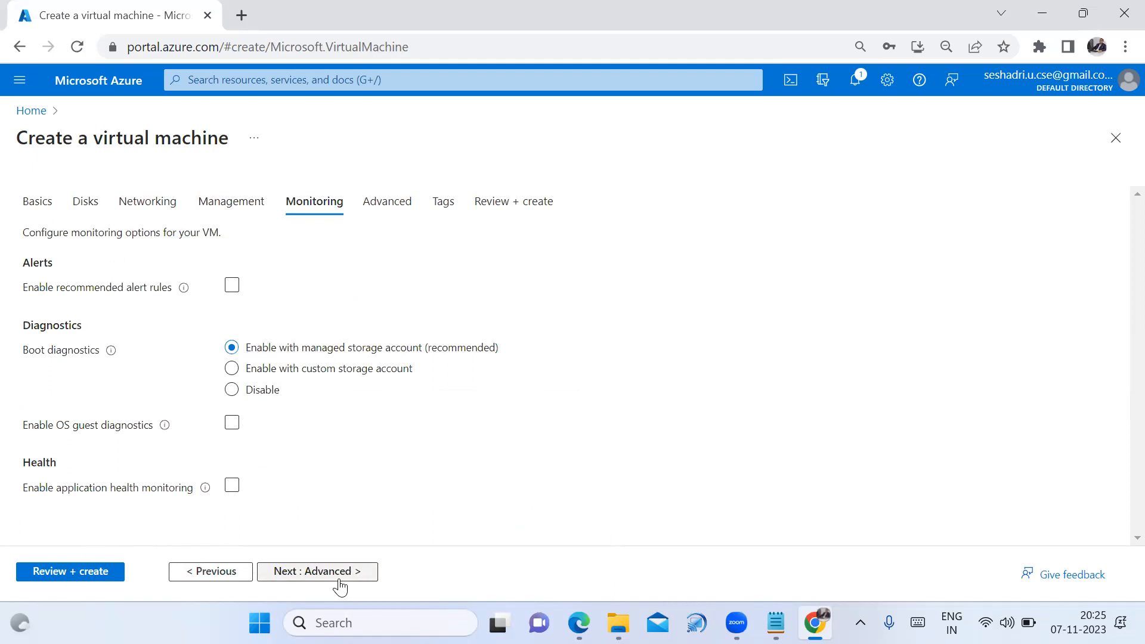
pyautogui.click(340, 580)
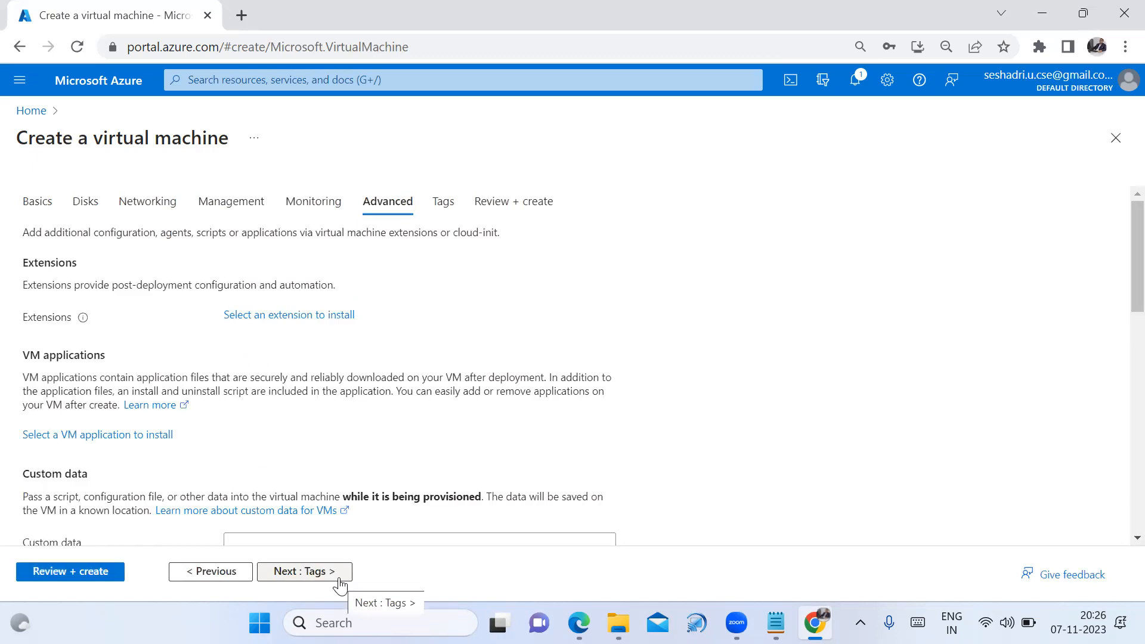
pyautogui.click(339, 580)
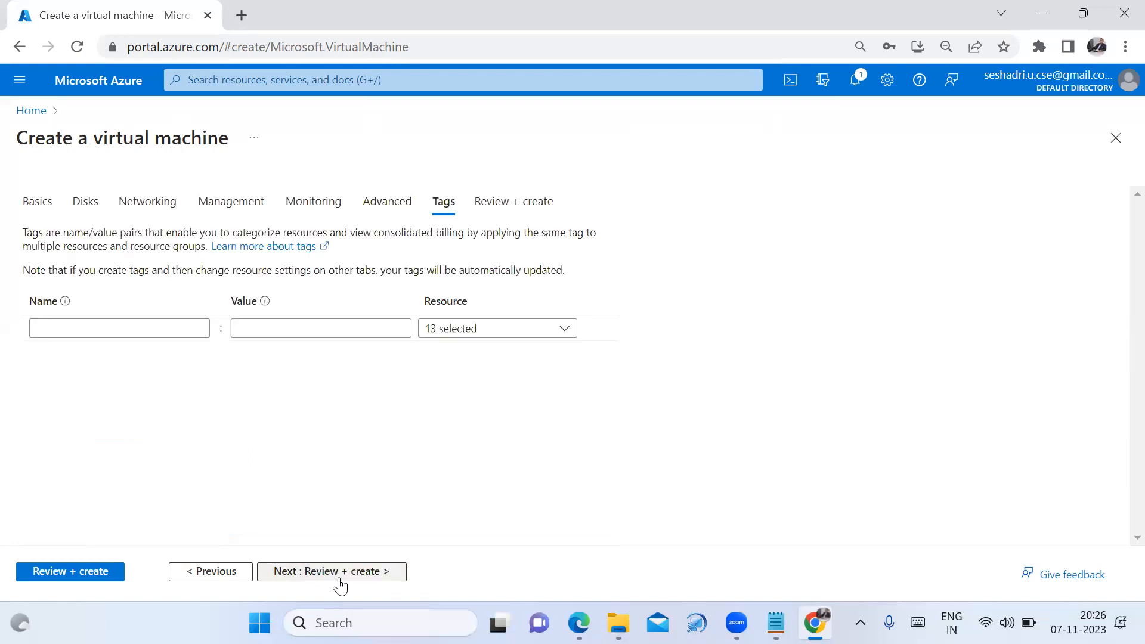
# Run Review + create until validation passes, then create the Windows VM in US-102
pyautogui.click(339, 578)
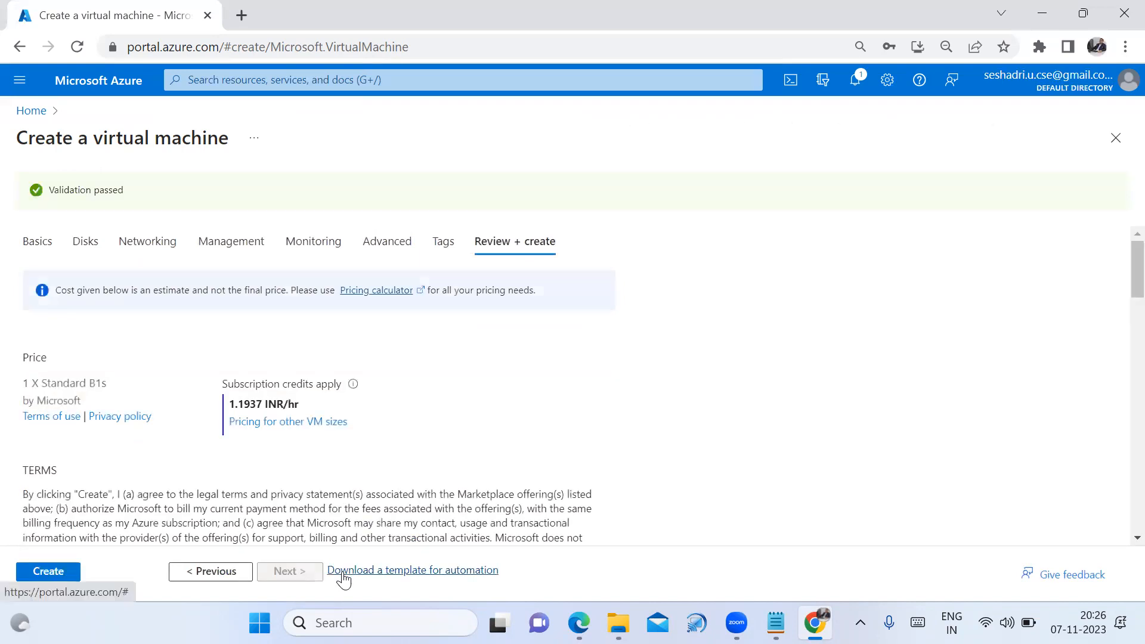
pyautogui.click(53, 574)
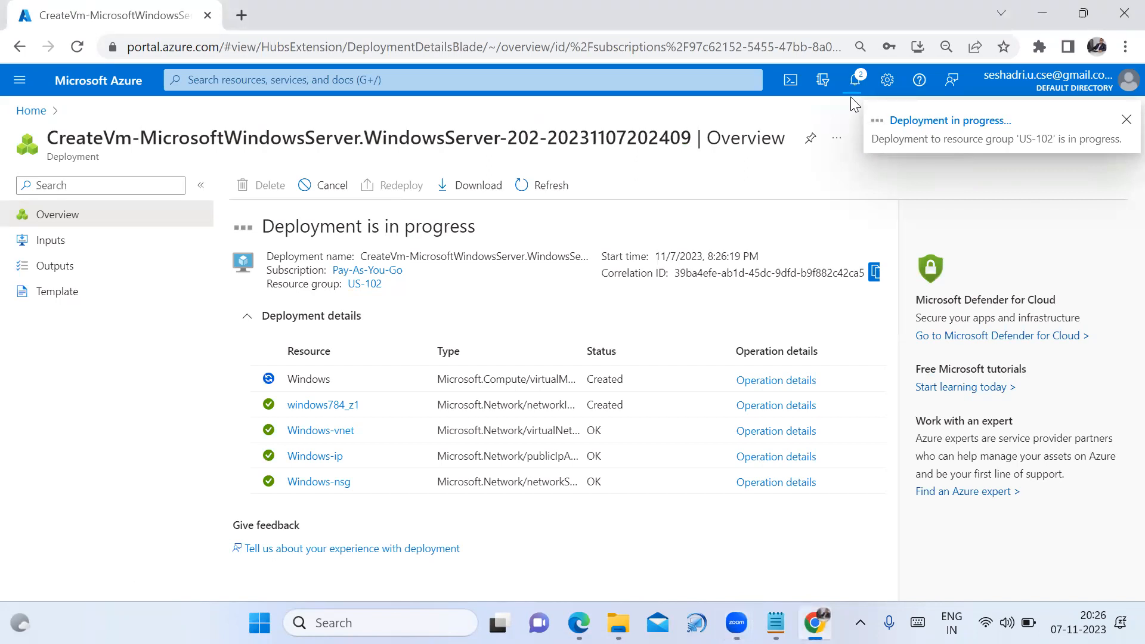
pyautogui.click(855, 81)
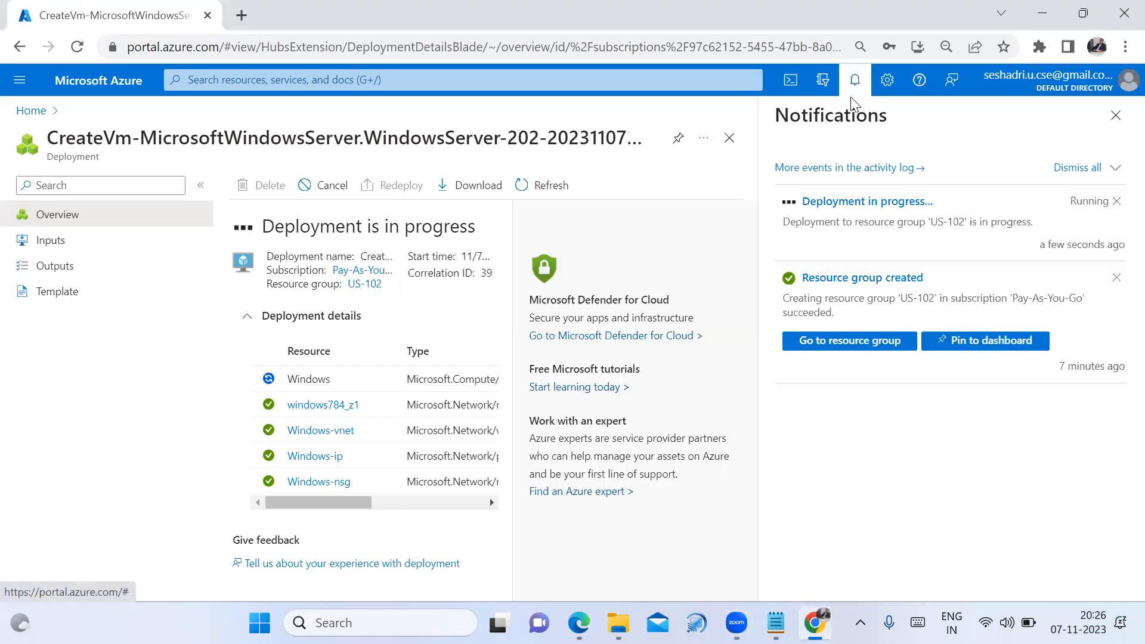
pyautogui.click(1116, 116)
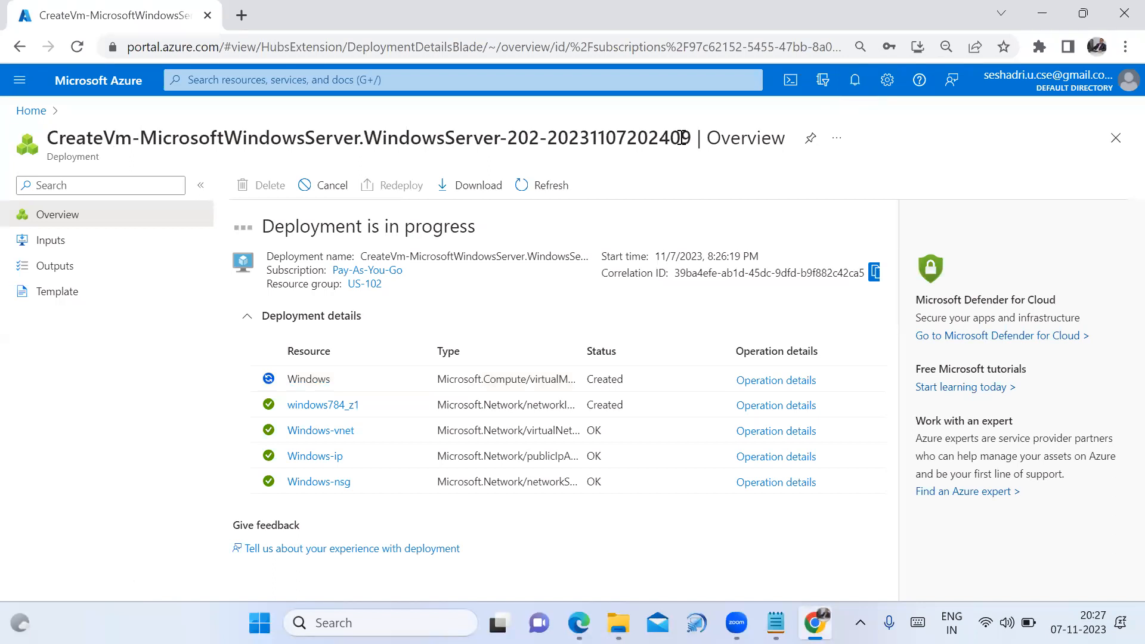
pyautogui.click(856, 91)
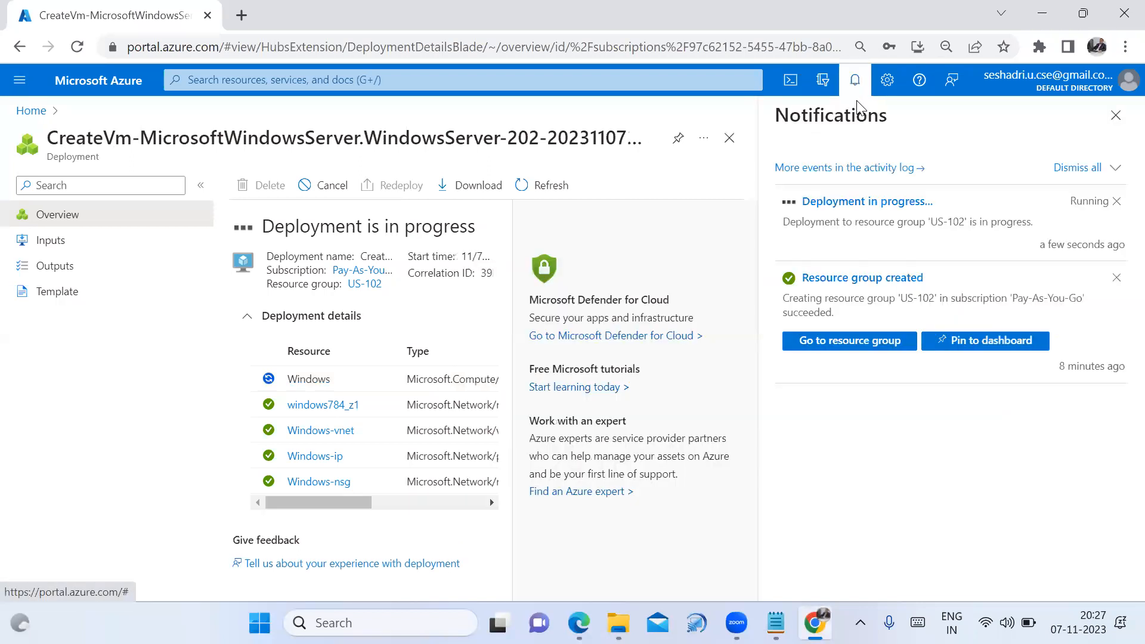
pyautogui.click(1116, 115)
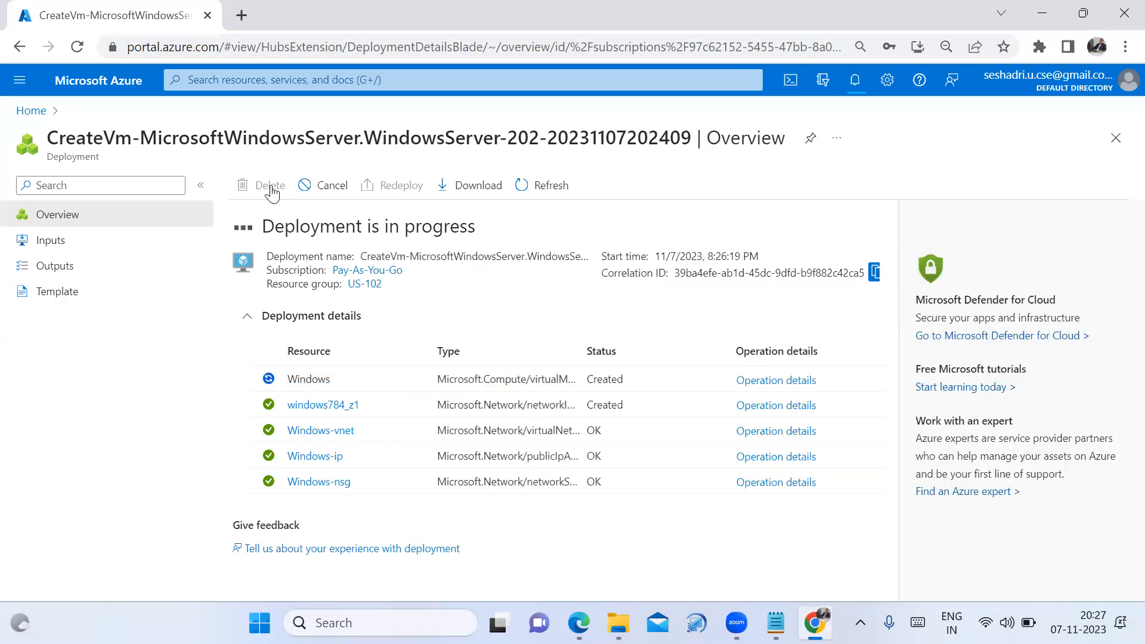
# Copy the Windows VM's public IP 20.193.139.0 from its overview and bring up the Notepad notes
pyautogui.click(40, 115)
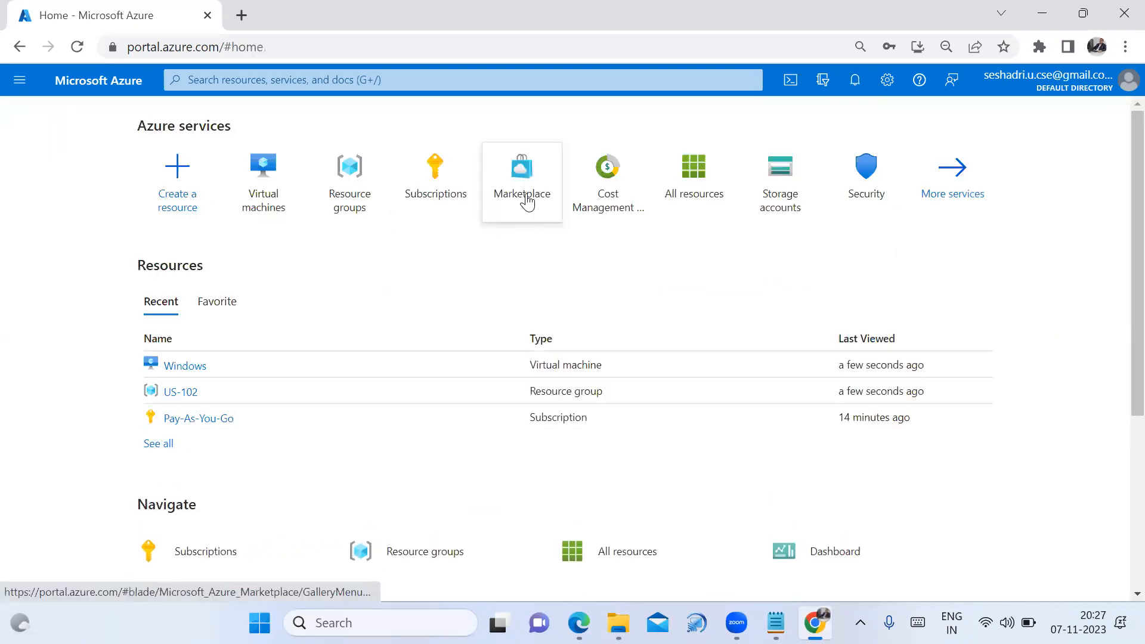
pyautogui.click(257, 192)
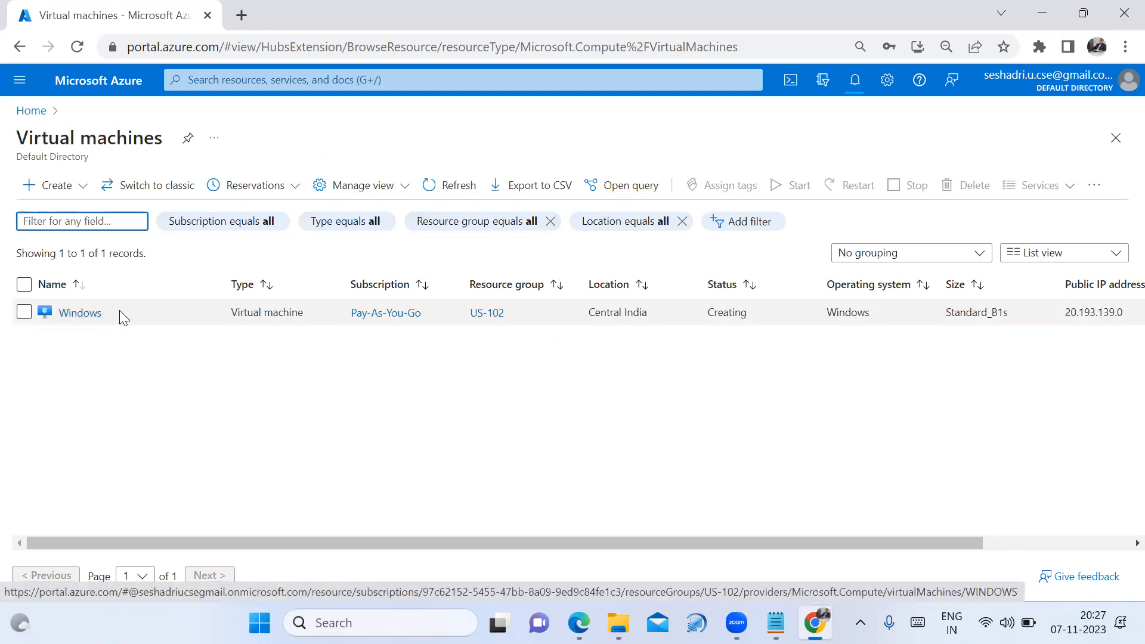
pyautogui.click(80, 314)
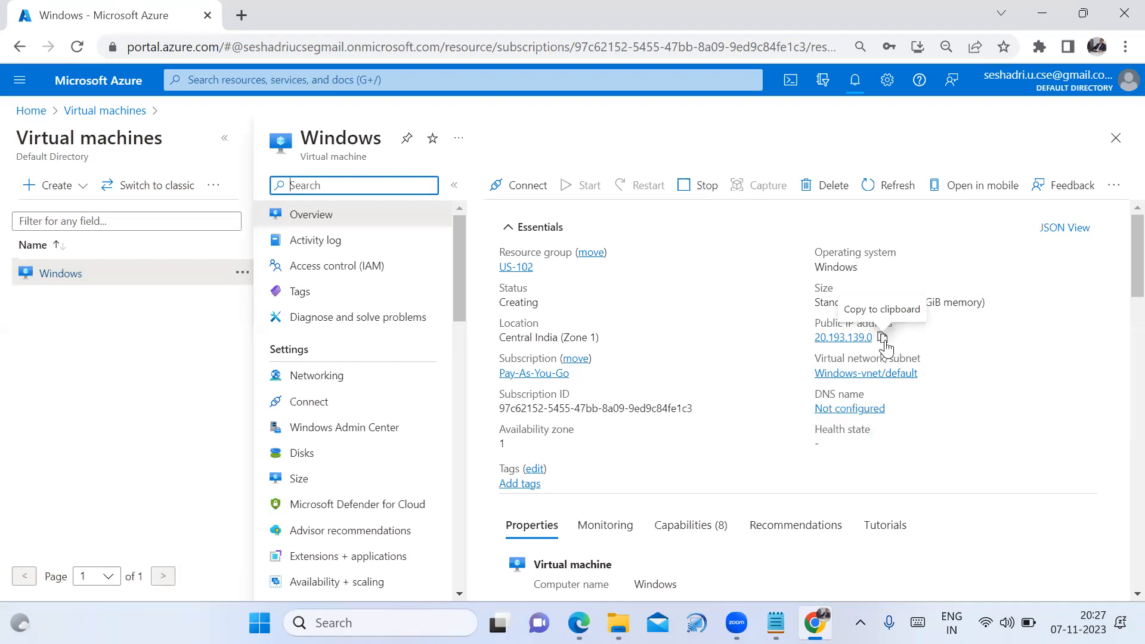
pyautogui.click(882, 339)
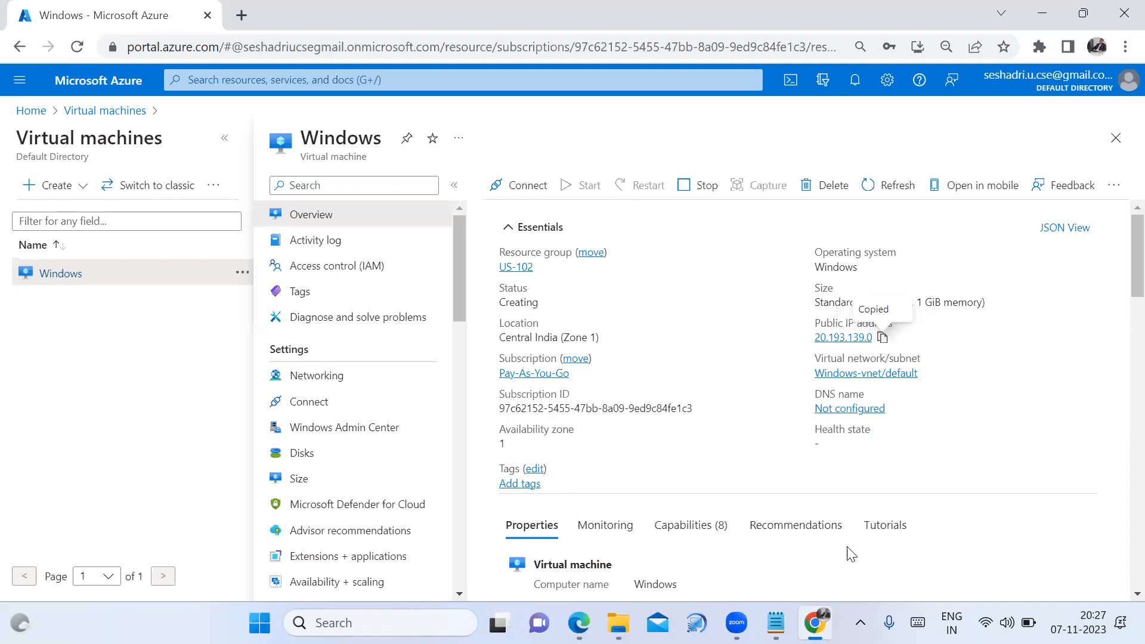
pyautogui.click(775, 623)
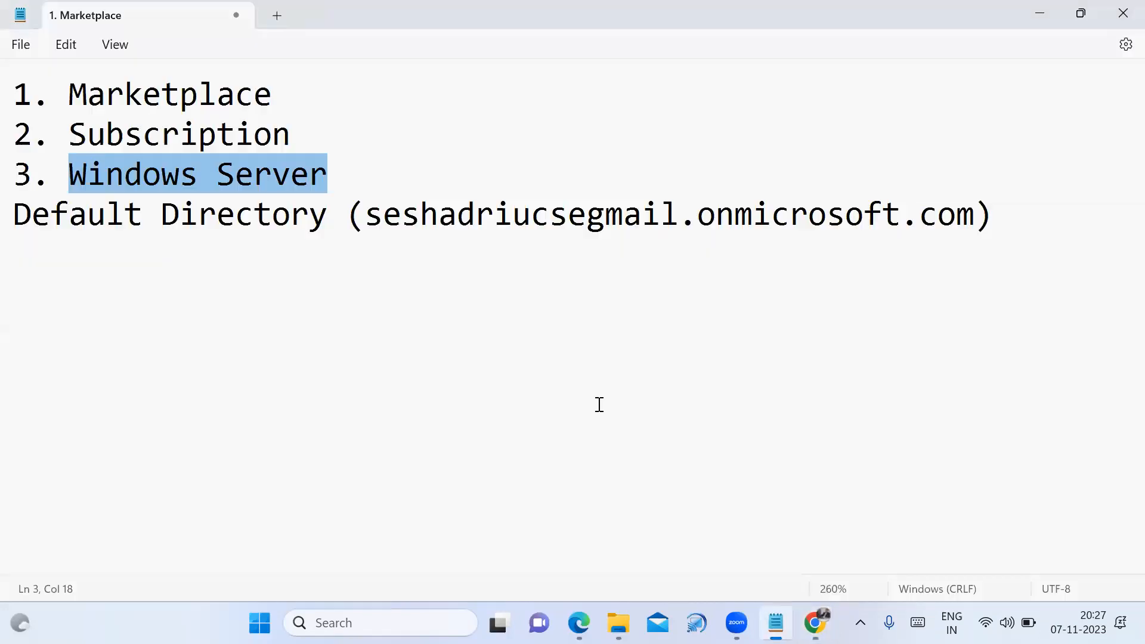
# Paste 20.193.139.0 on its own line below the notes, then go back to the Azure VM page
pyautogui.click(1044, 241)
pyautogui.press('Return')
pyautogui.press('Return')
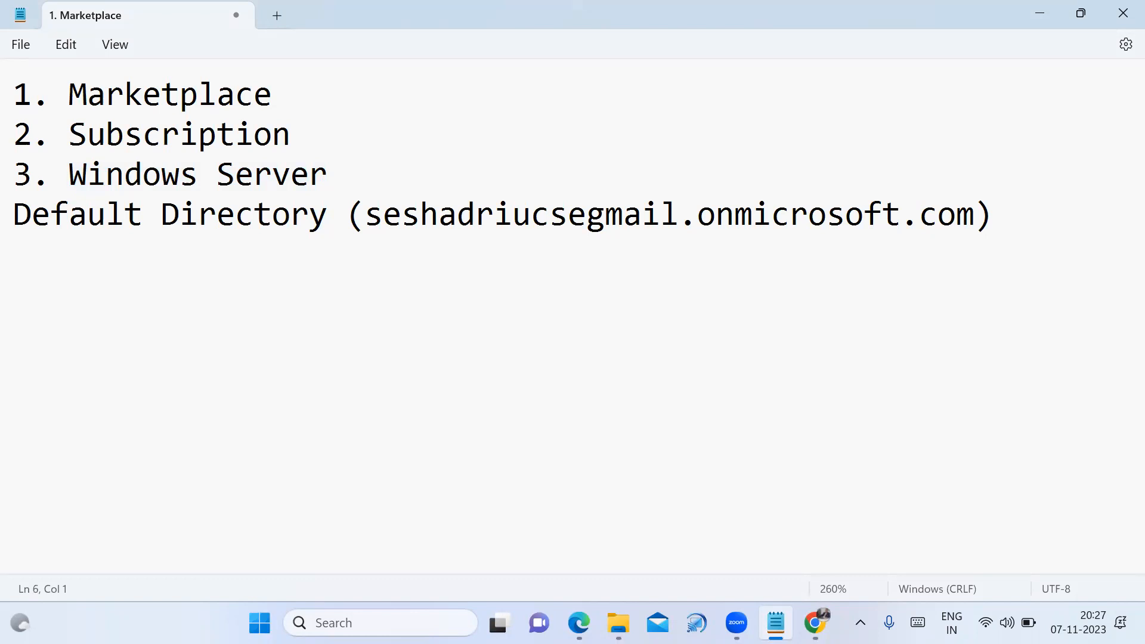
pyautogui.hotkey('ctrl', 'v')
pyautogui.press('Return')
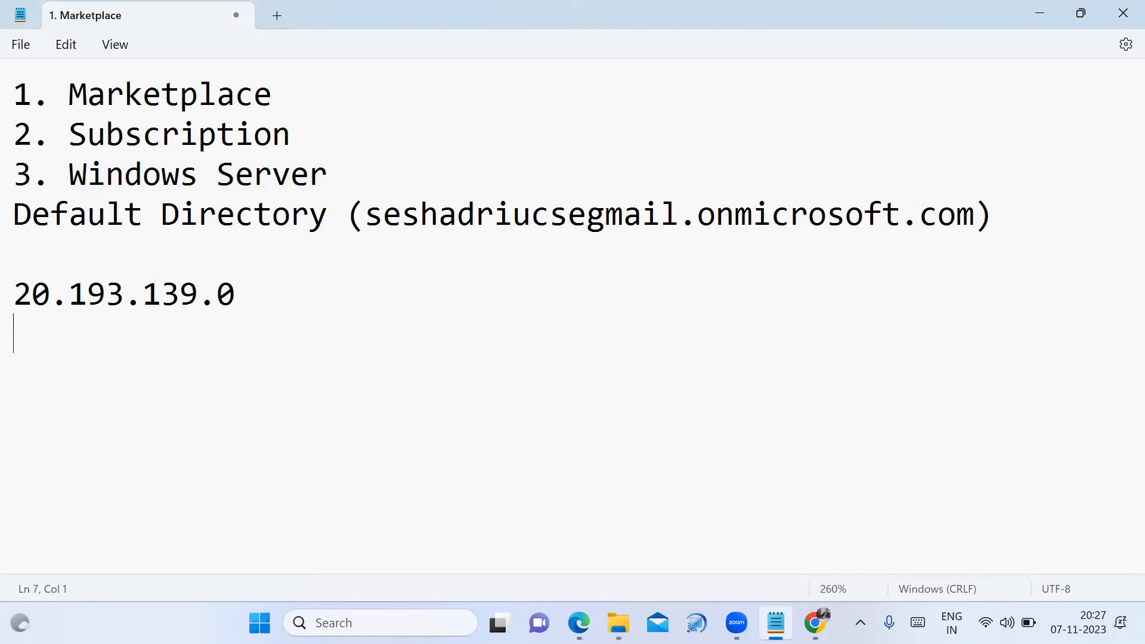
pyautogui.click(775, 623)
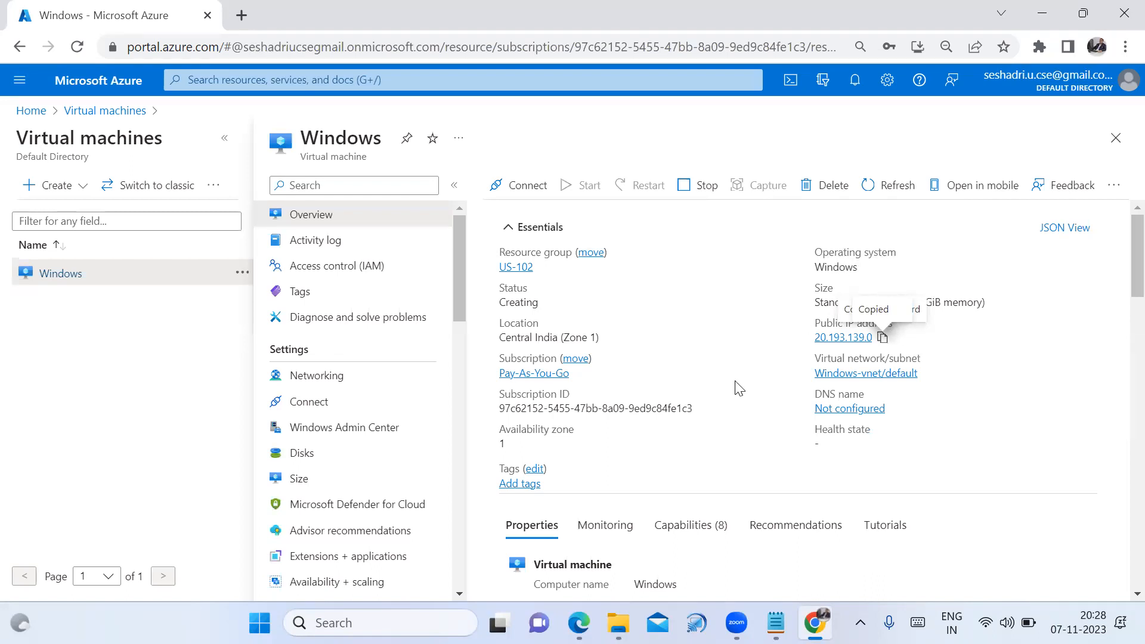
pyautogui.scroll(-1, 742, 423)
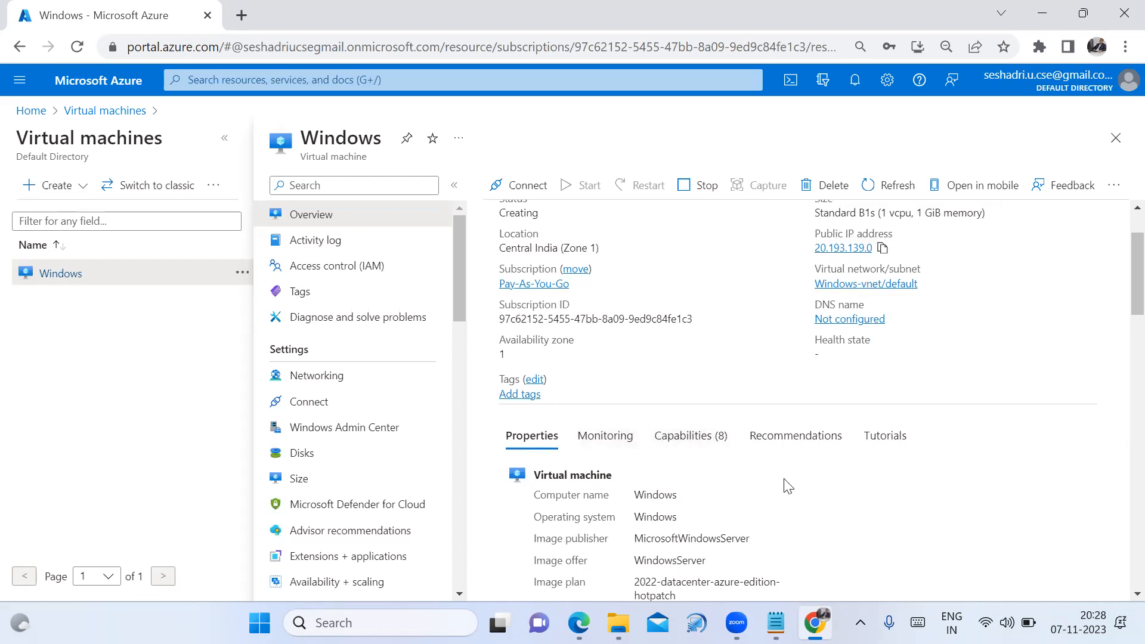
pyautogui.scroll(-2, 811, 486)
pyautogui.scroll(-5, 881, 484)
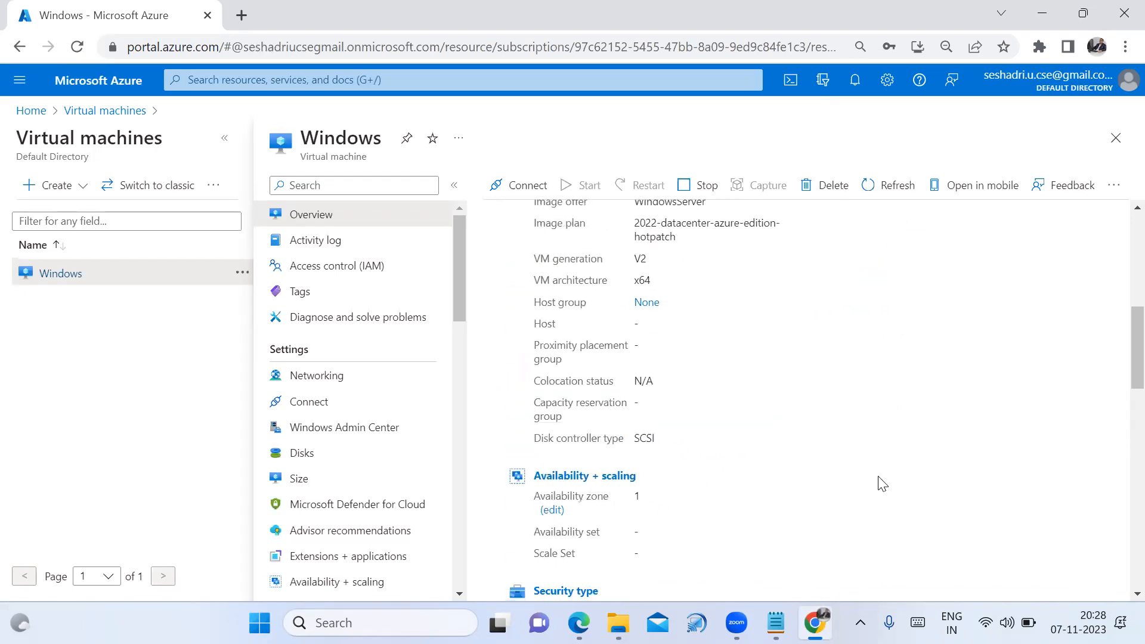
pyautogui.scroll(-4, 893, 473)
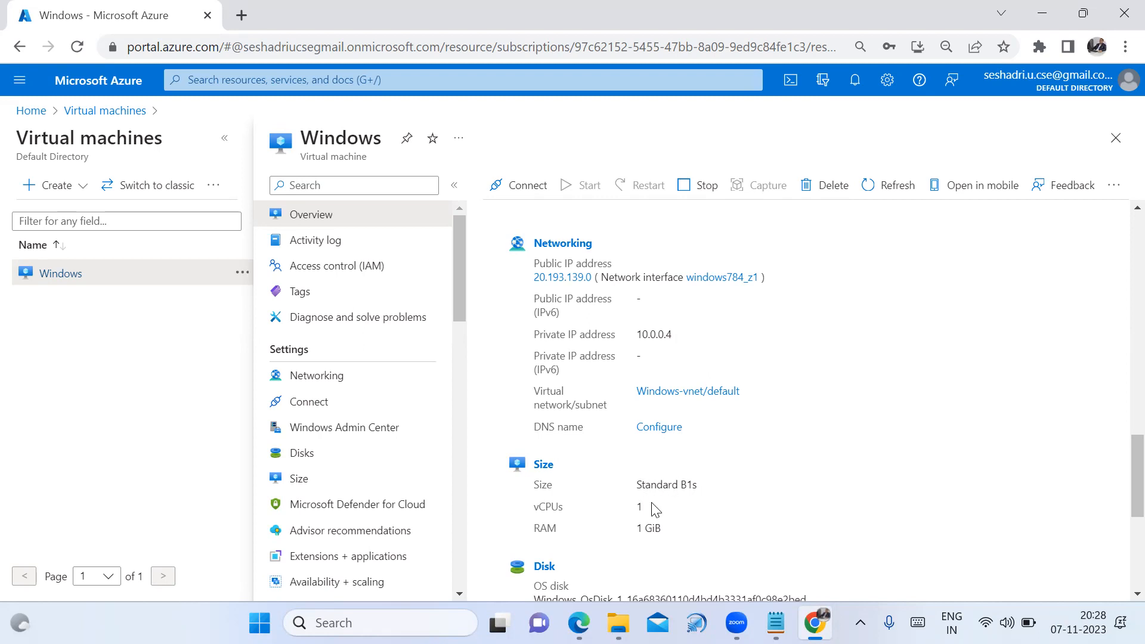
pyautogui.scroll(-3, 735, 495)
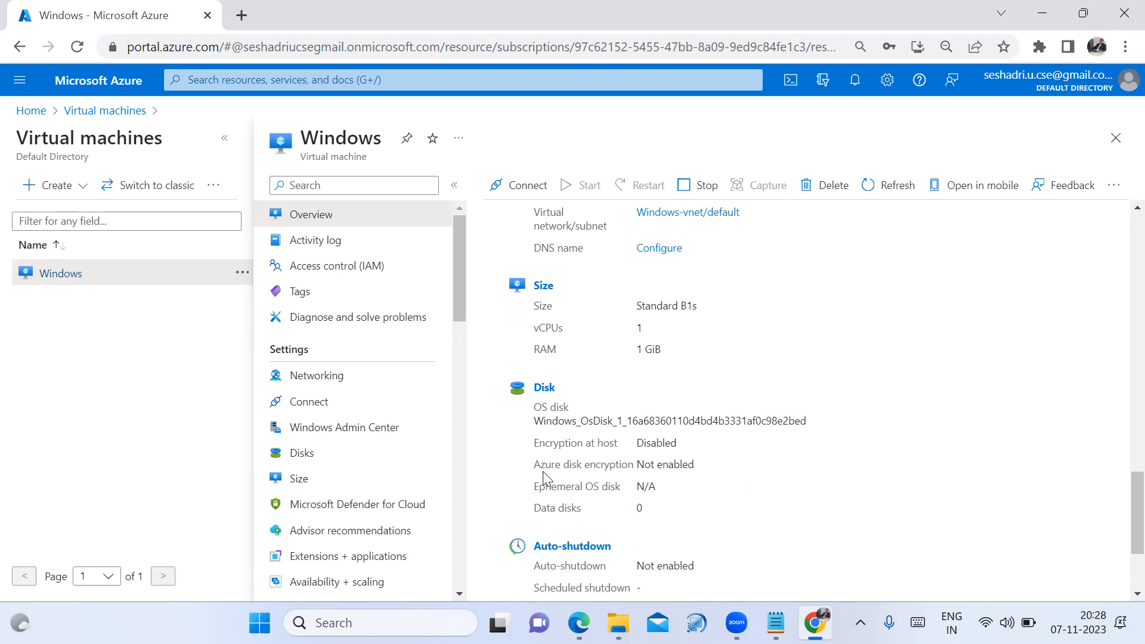
# Open the Windows VM's Disks page and inspect the 127 GiB Premium SSD LRS OS disk's columns
pyautogui.click(292, 462)
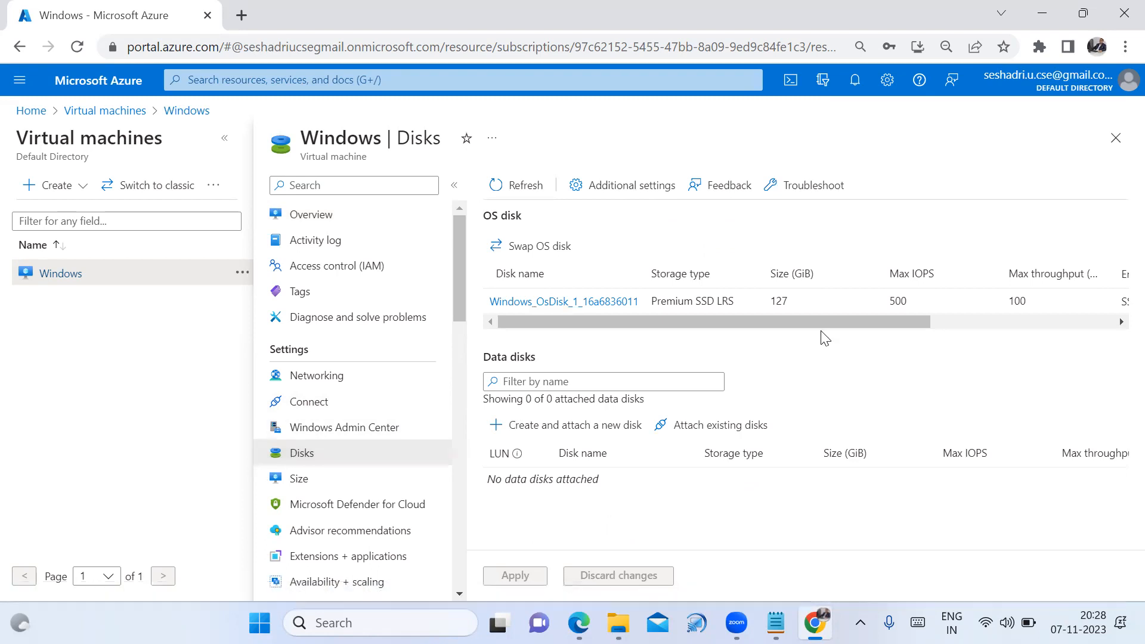
pyautogui.moveTo(826, 323); pyautogui.dragTo(861, 317)
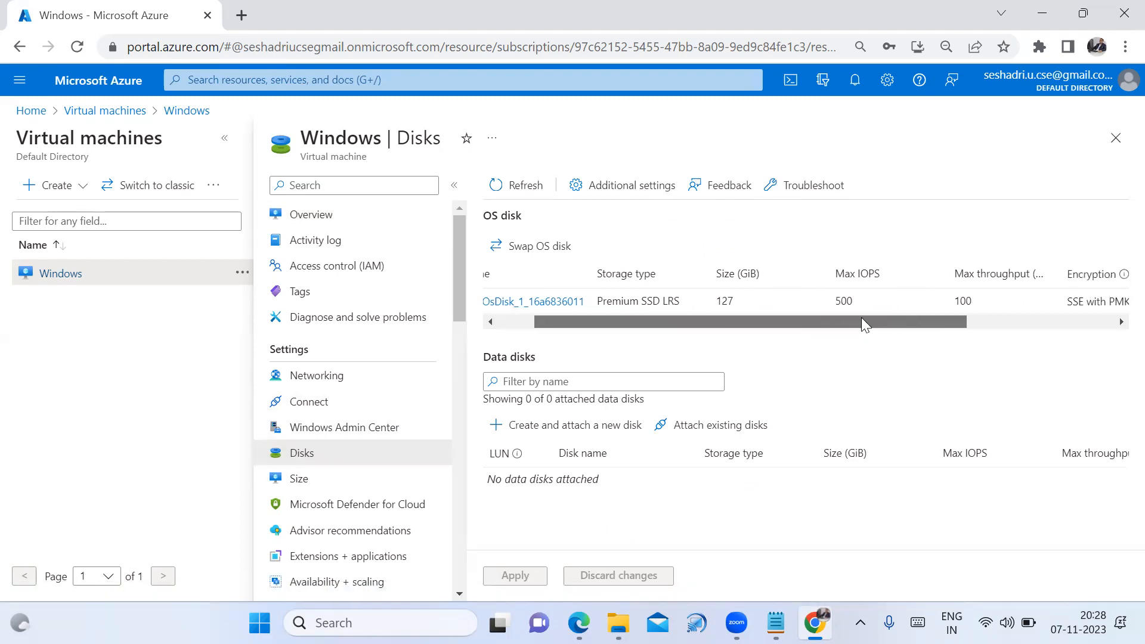
pyautogui.moveTo(715, 299); pyautogui.dragTo(736, 304)
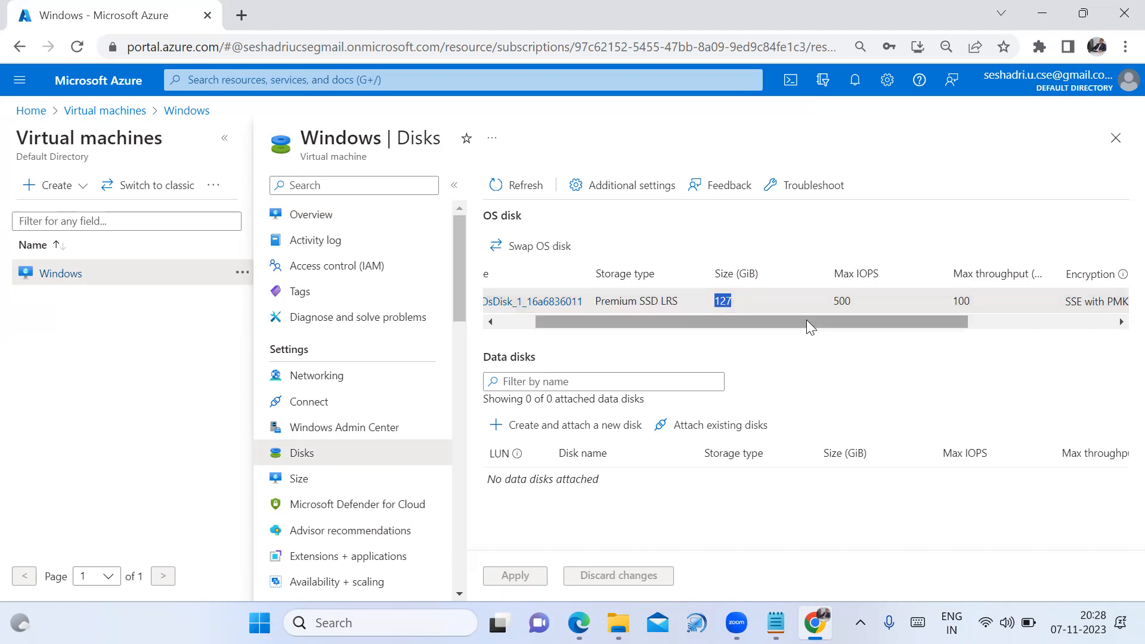
pyautogui.moveTo(842, 321); pyautogui.dragTo(1001, 303)
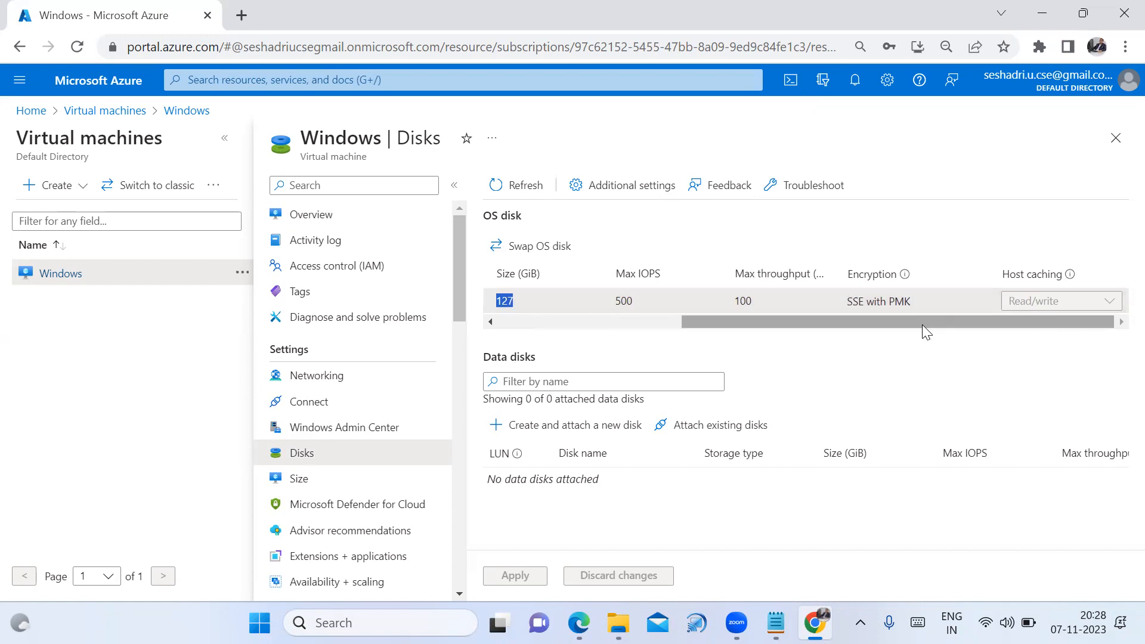
pyautogui.moveTo(922, 324); pyautogui.dragTo(654, 324)
pyautogui.click(854, 364)
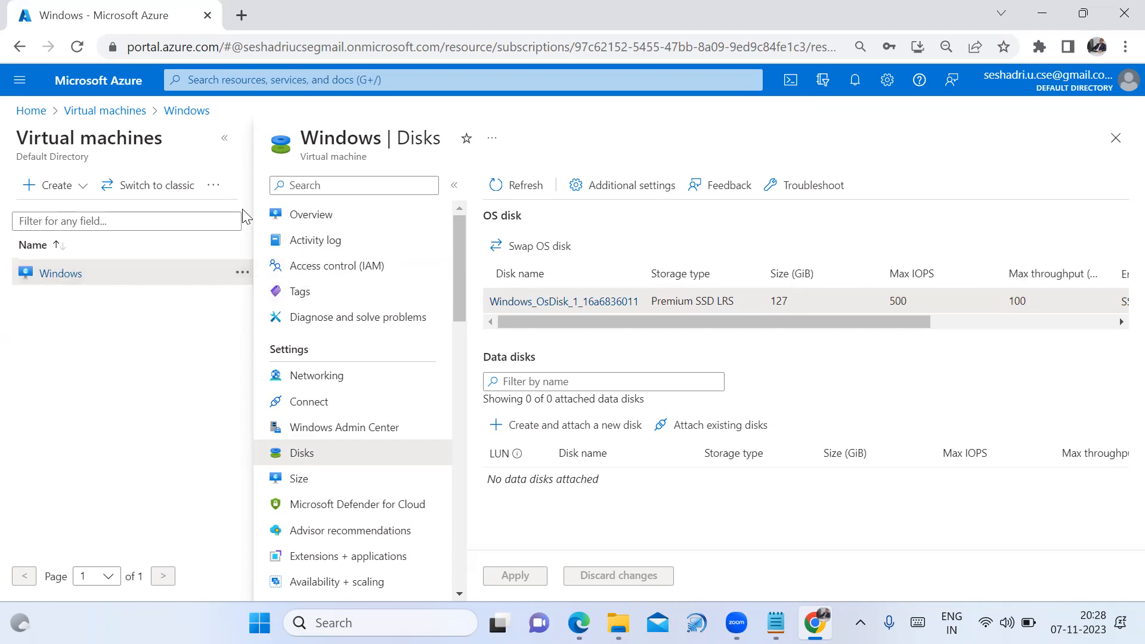
# Return via the Virtual machines list to the Windows VM overview and scroll through it
pyautogui.click(88, 112)
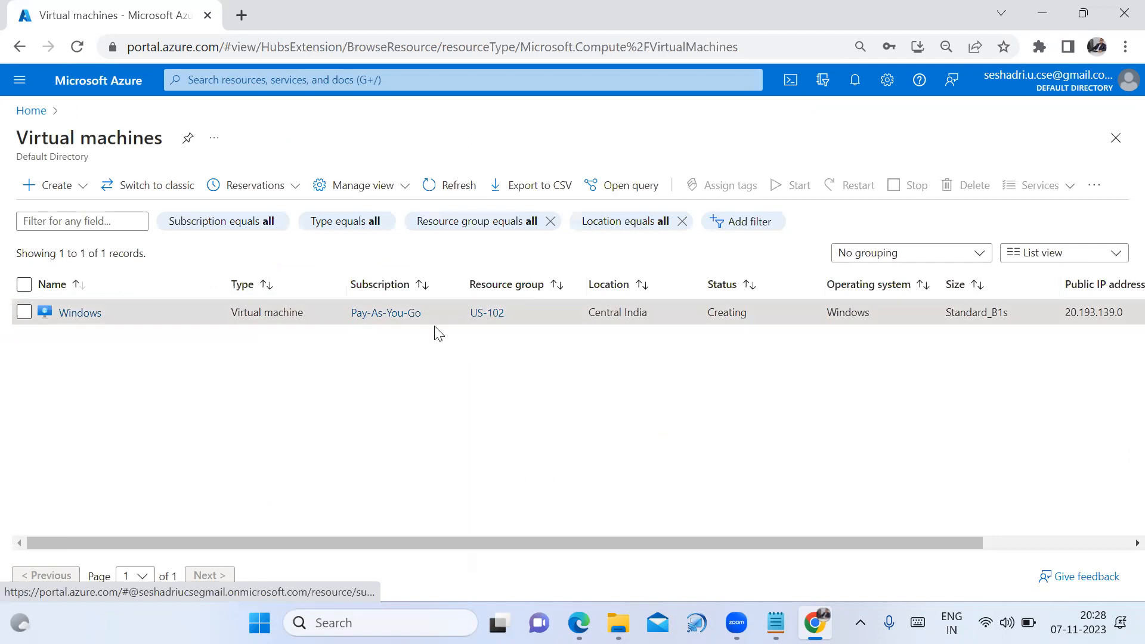
pyautogui.click(80, 313)
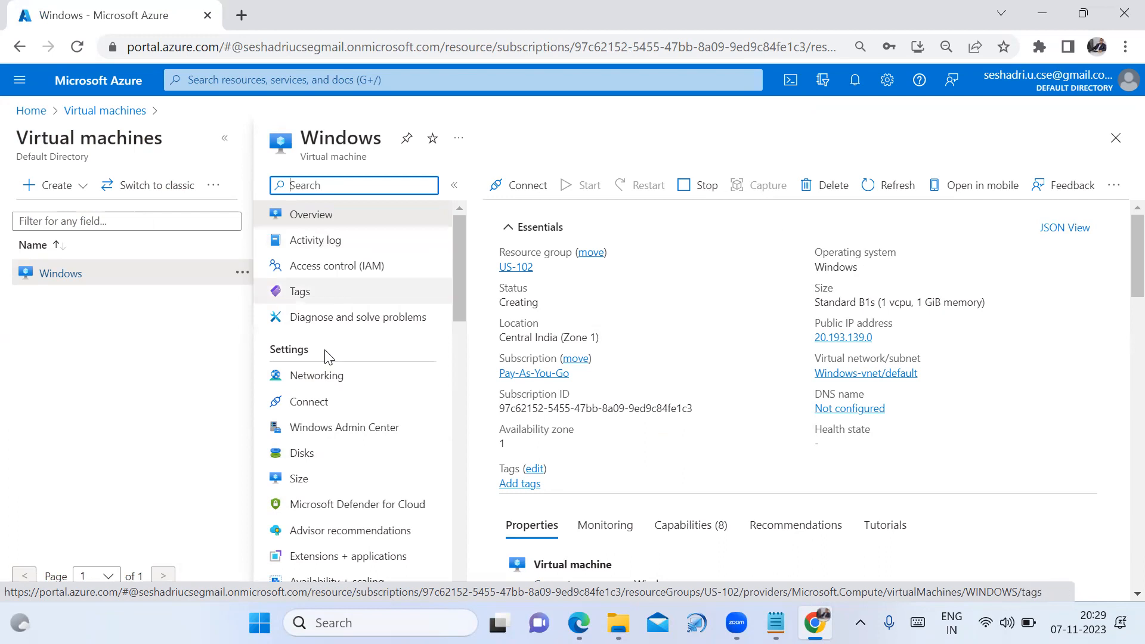
pyautogui.moveTo(895, 346)
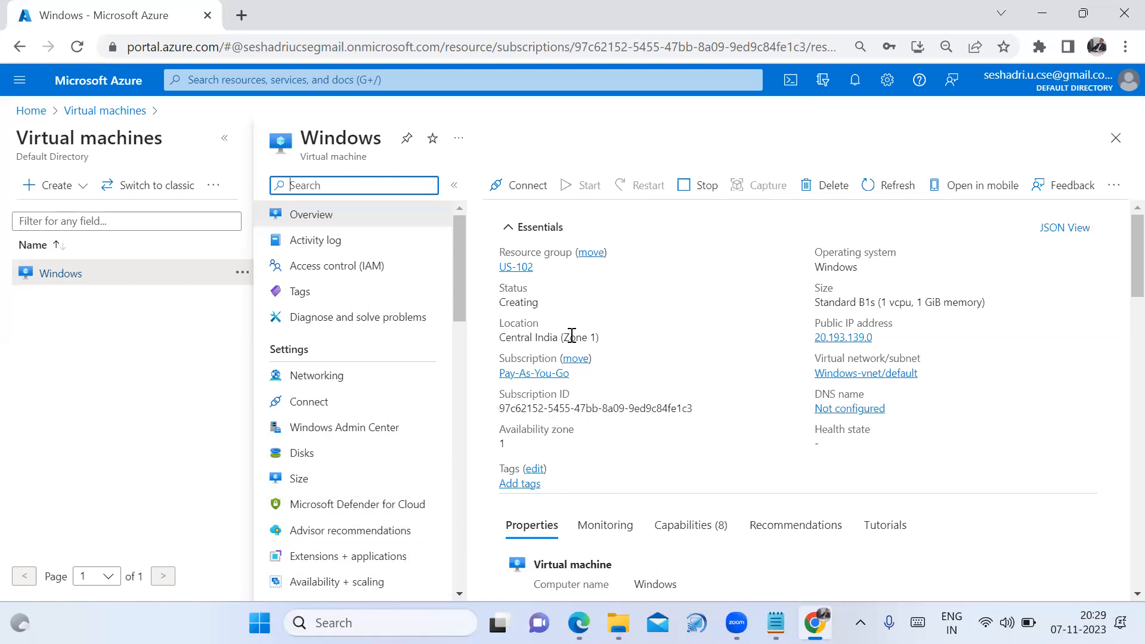
pyautogui.scroll(-2, 616, 341)
pyautogui.scroll(-7, 616, 342)
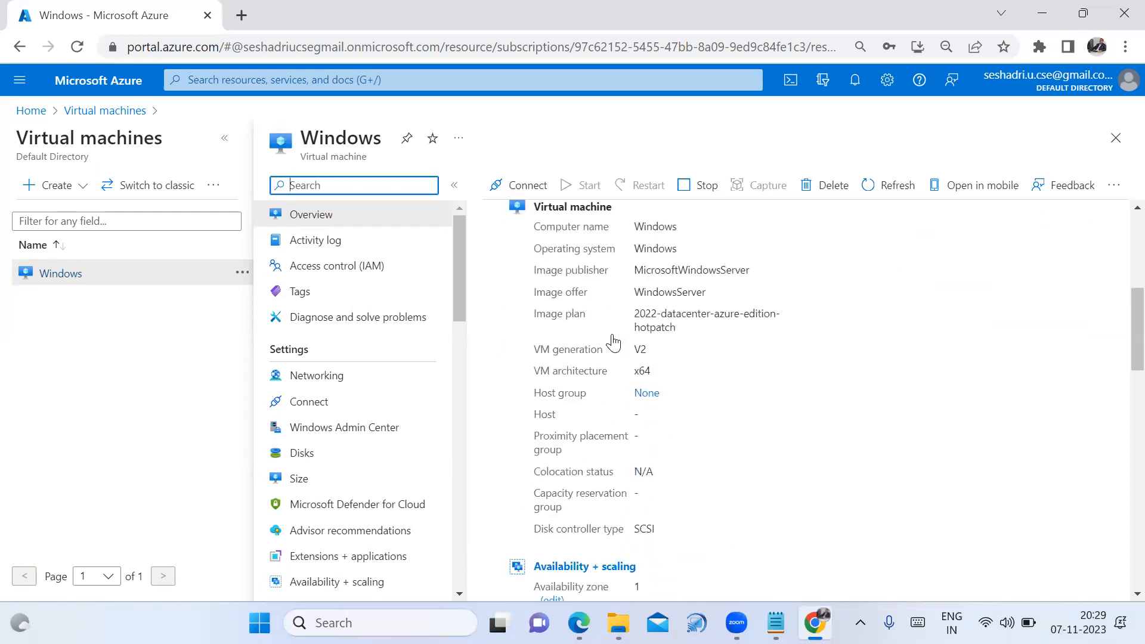
pyautogui.scroll(-3, 446, 535)
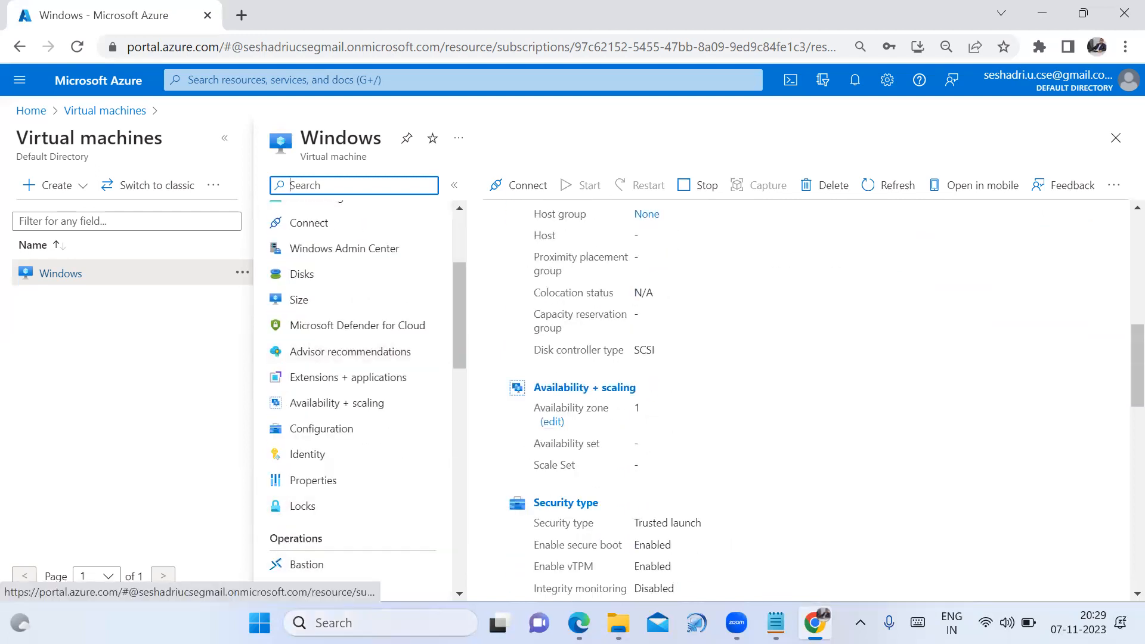
pyautogui.click(364, 623)
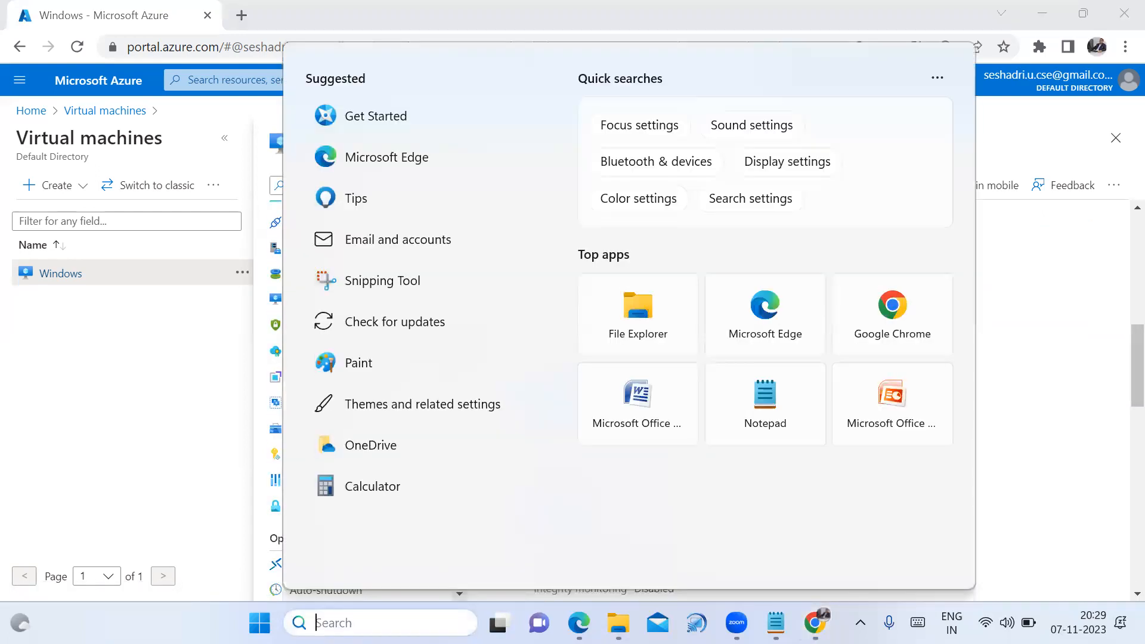
# Open Remote Desktop Connection and fill Computer with 20.193.139.0 copied from the Notepad notes
pyautogui.write('re')
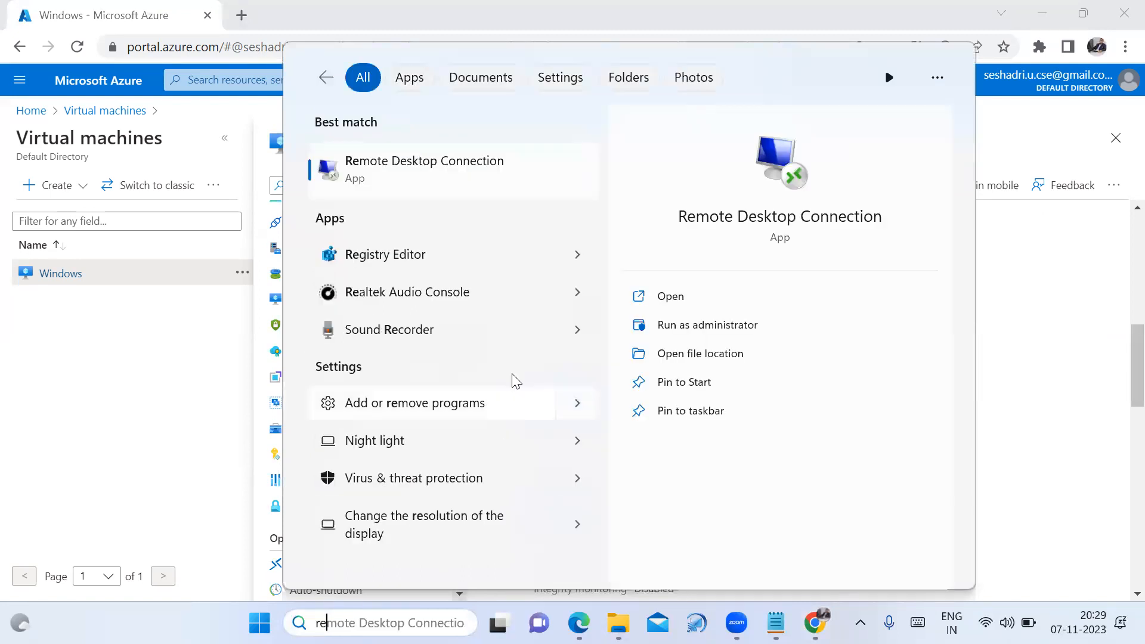
pyautogui.click(456, 170)
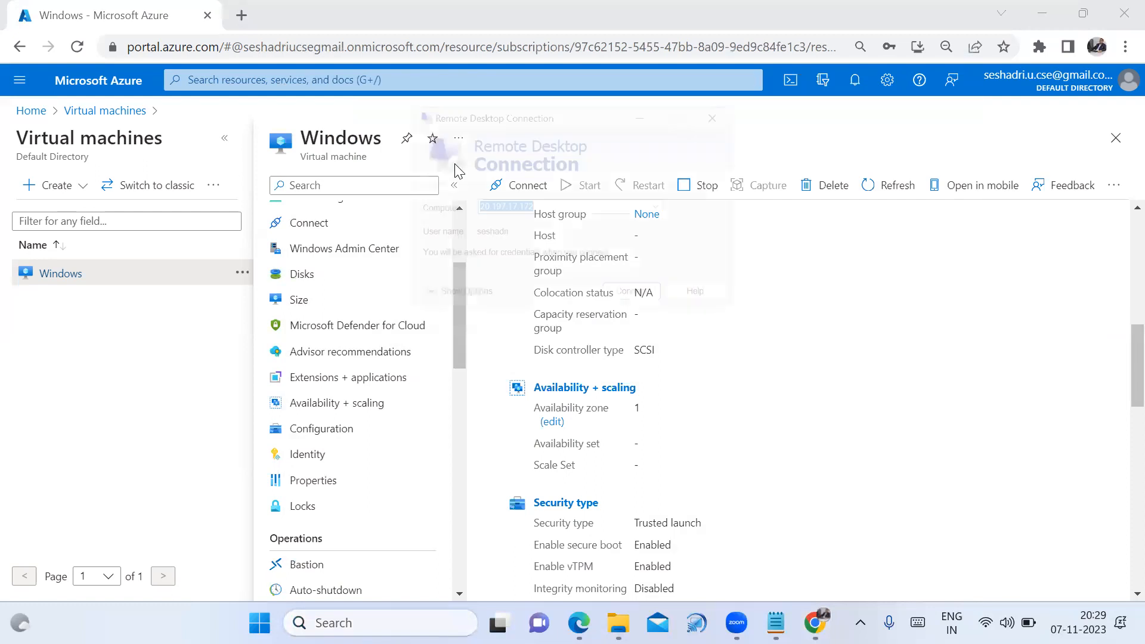
pyautogui.press('BackSpace')
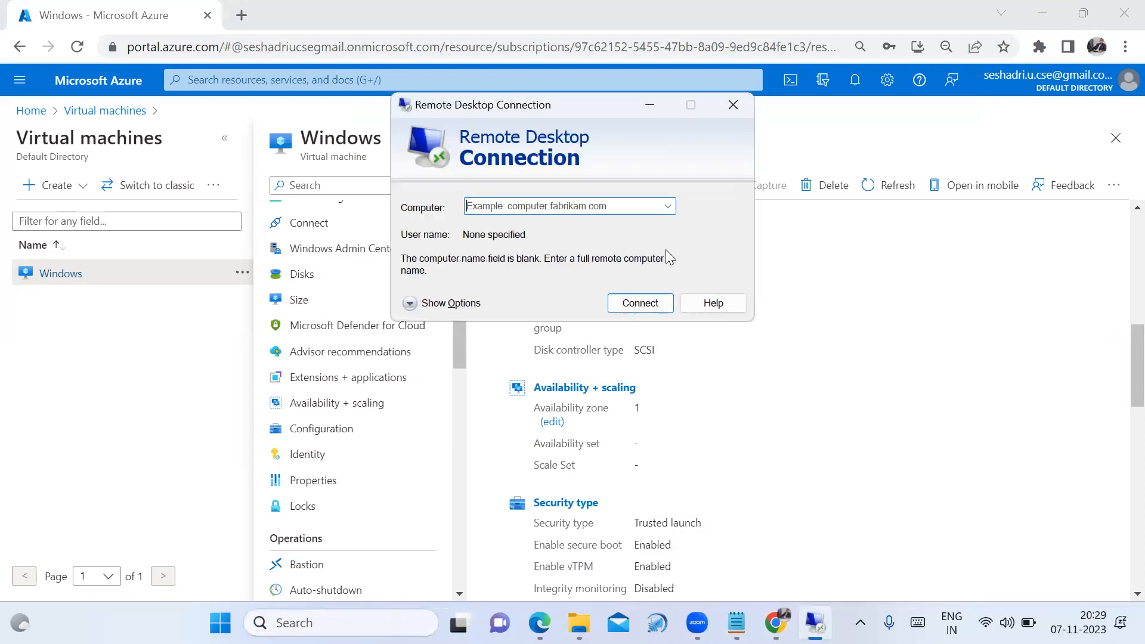
pyautogui.hotkey('alt', 'Tab')
pyautogui.click(238, 305)
pyautogui.moveTo(230, 298); pyautogui.dragTo(8, 284)
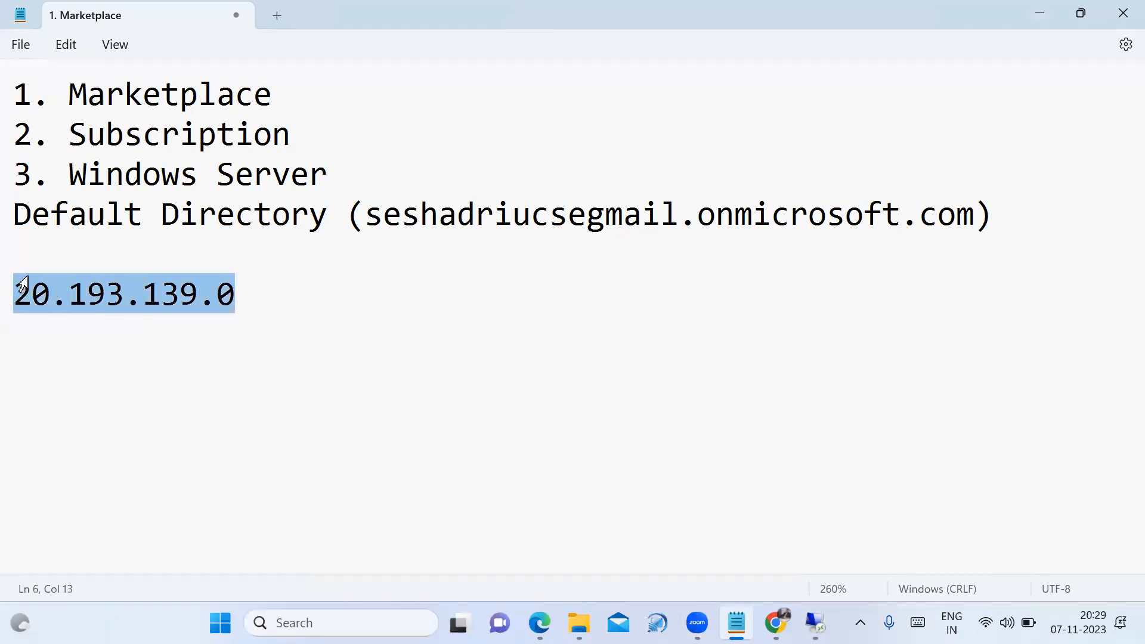
pyautogui.click(815, 622)
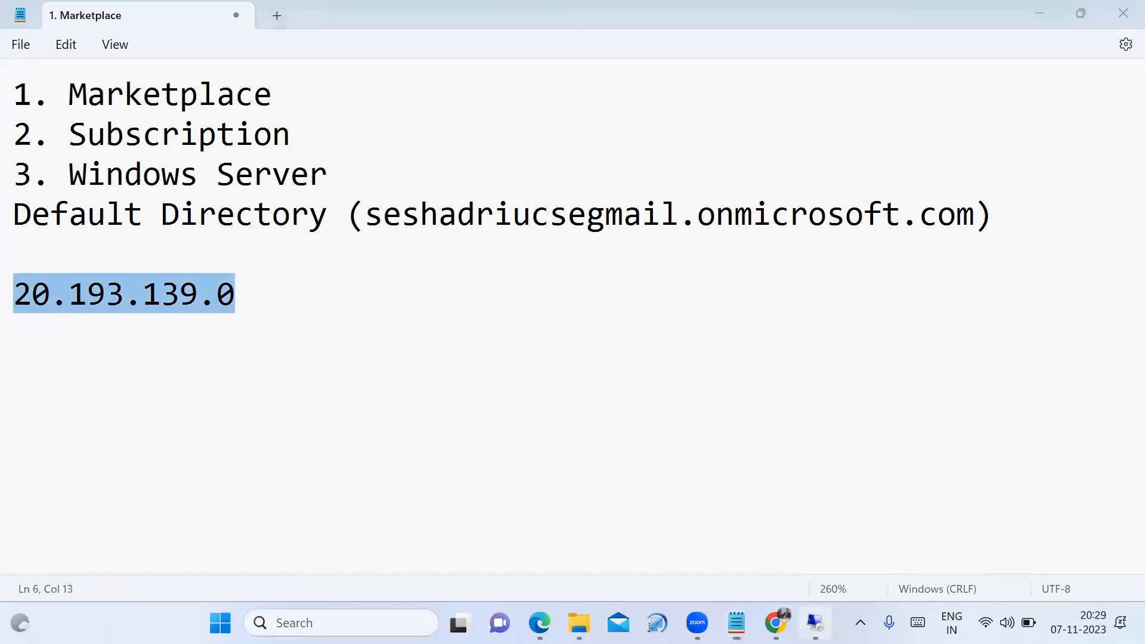
pyautogui.hotkey('ctrl', 'v')
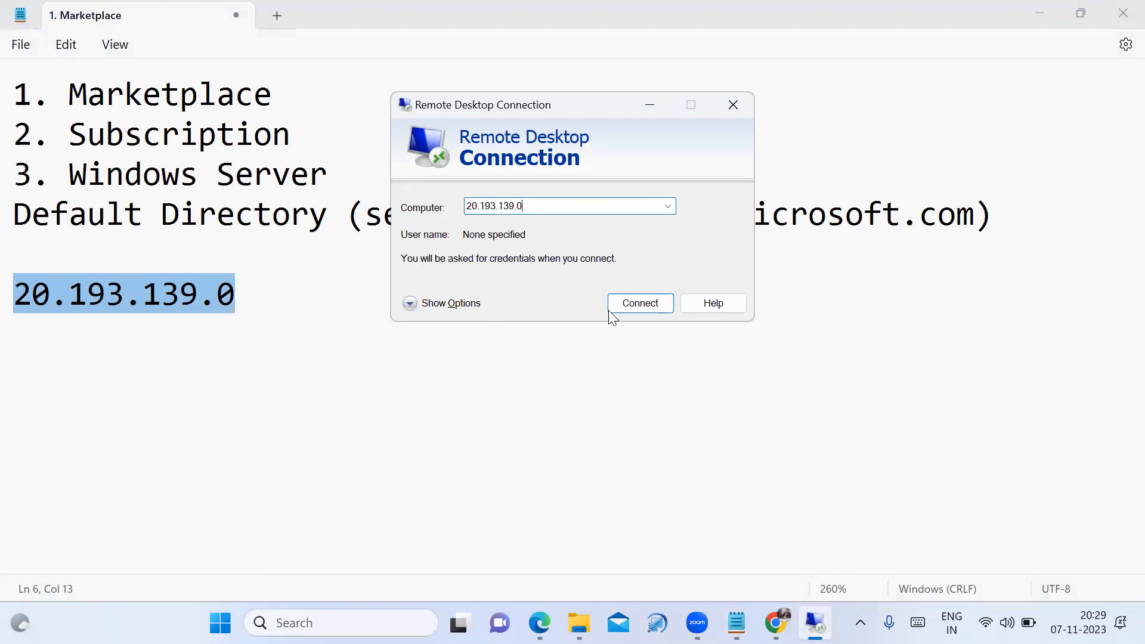
# Connect to 20.193.139.0, trust the connection, and submit the administrator user name and password
pyautogui.click(646, 302)
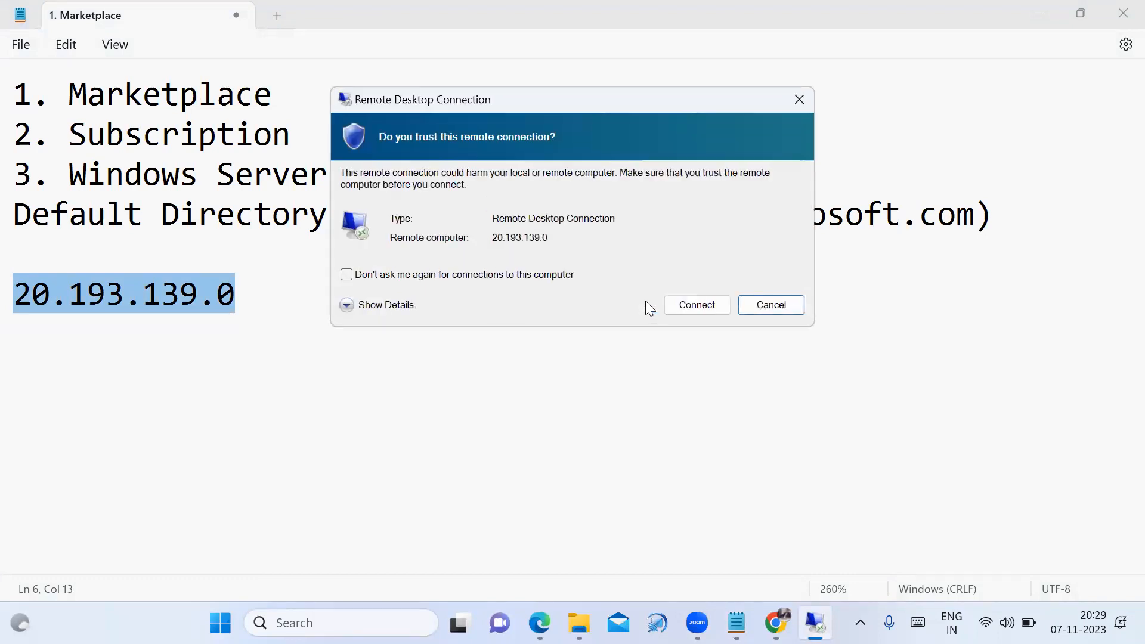
pyautogui.click(682, 308)
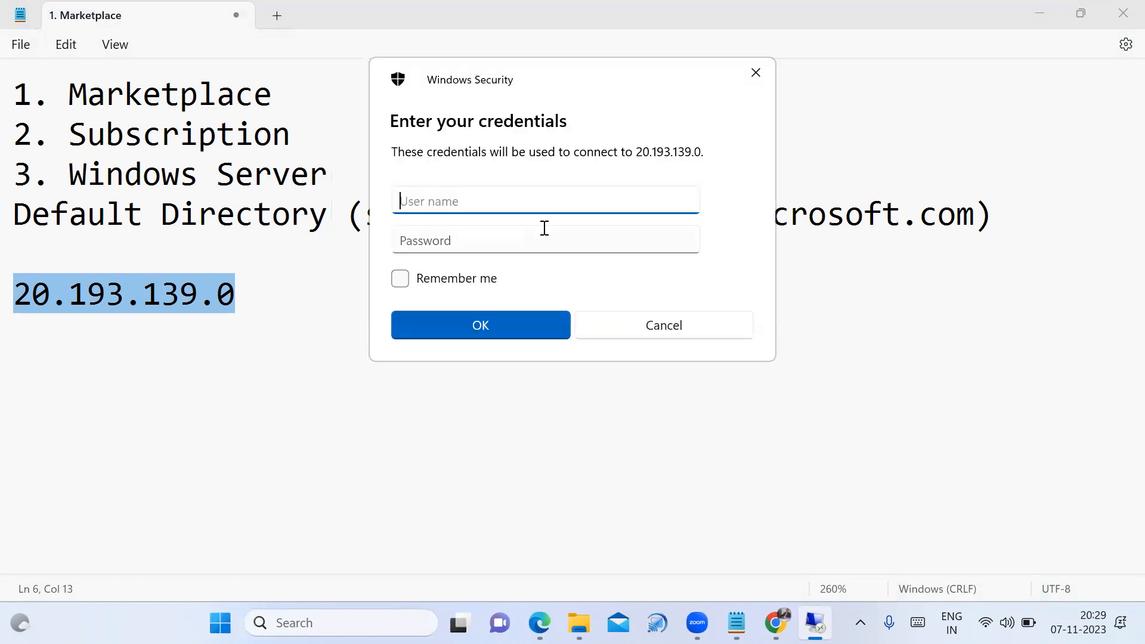
pyautogui.write('seshadri')
pyautogui.click(519, 241)
pyautogui.write('•')
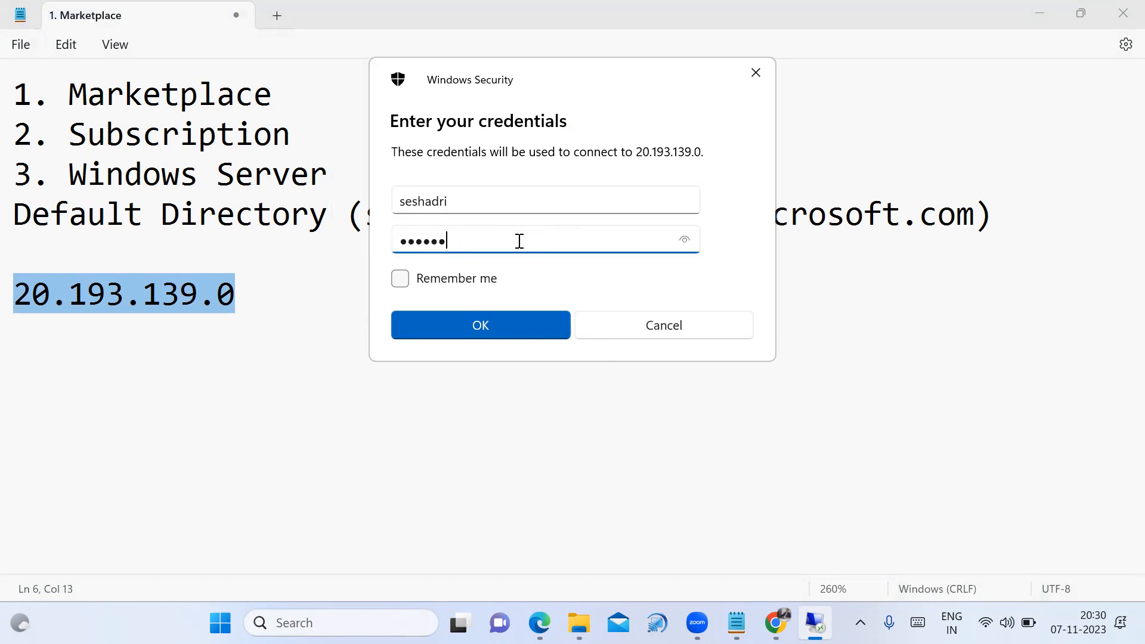
pyautogui.write('•••')
pyautogui.click(522, 329)
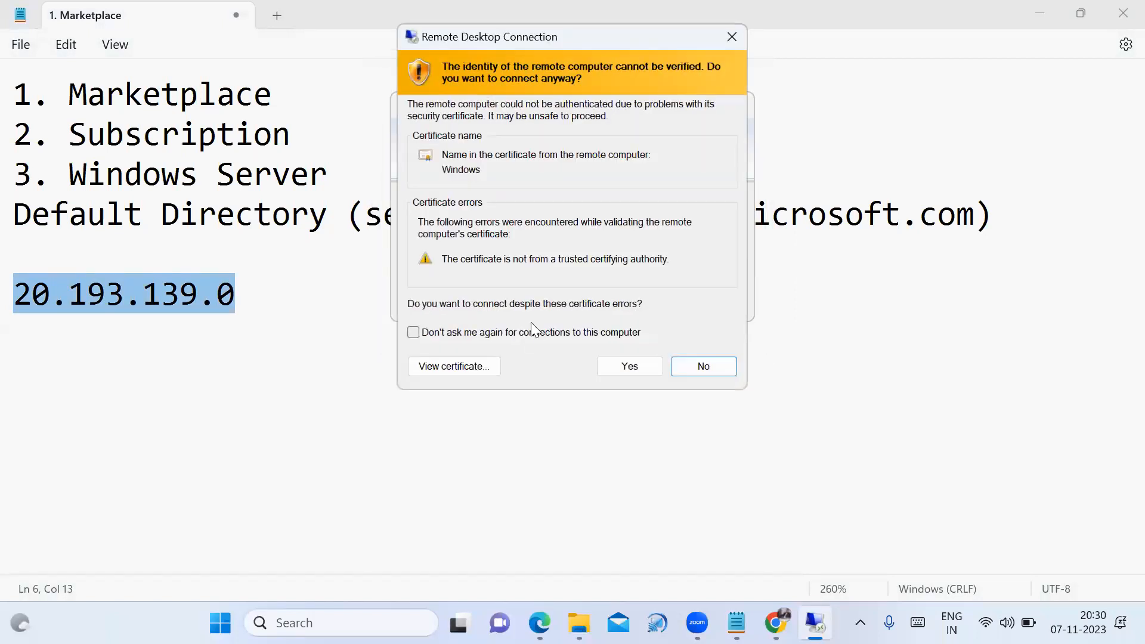
# Accept the unverified certificate, then maximize and restore the remote session window while it loads
pyautogui.click(636, 364)
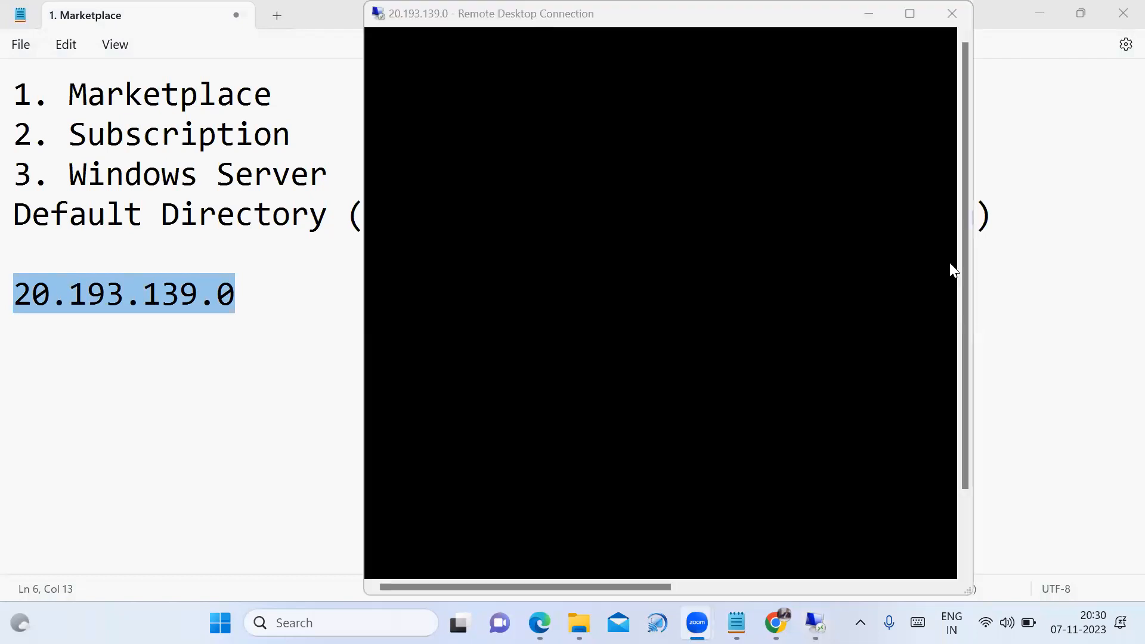
pyautogui.click(993, 258)
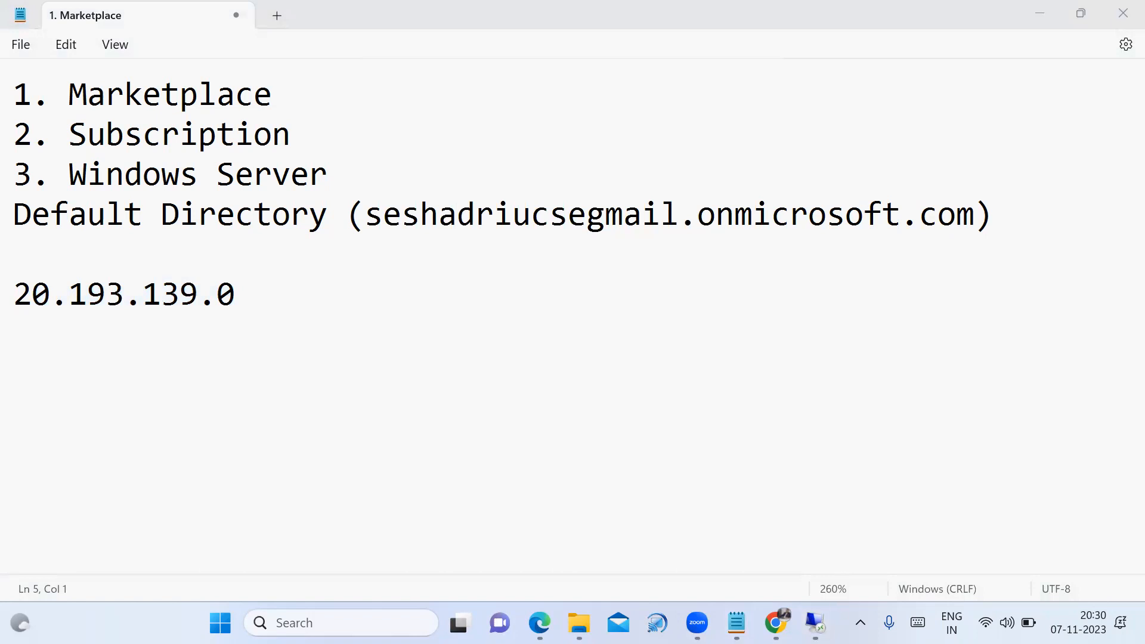
pyautogui.click(814, 623)
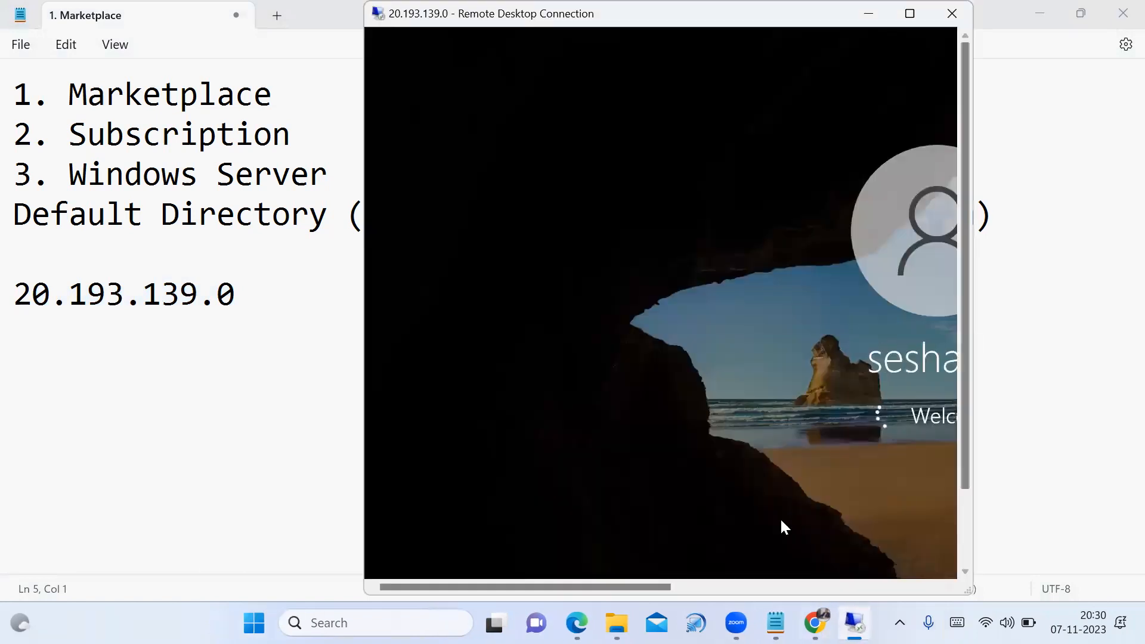
pyautogui.click(909, 14)
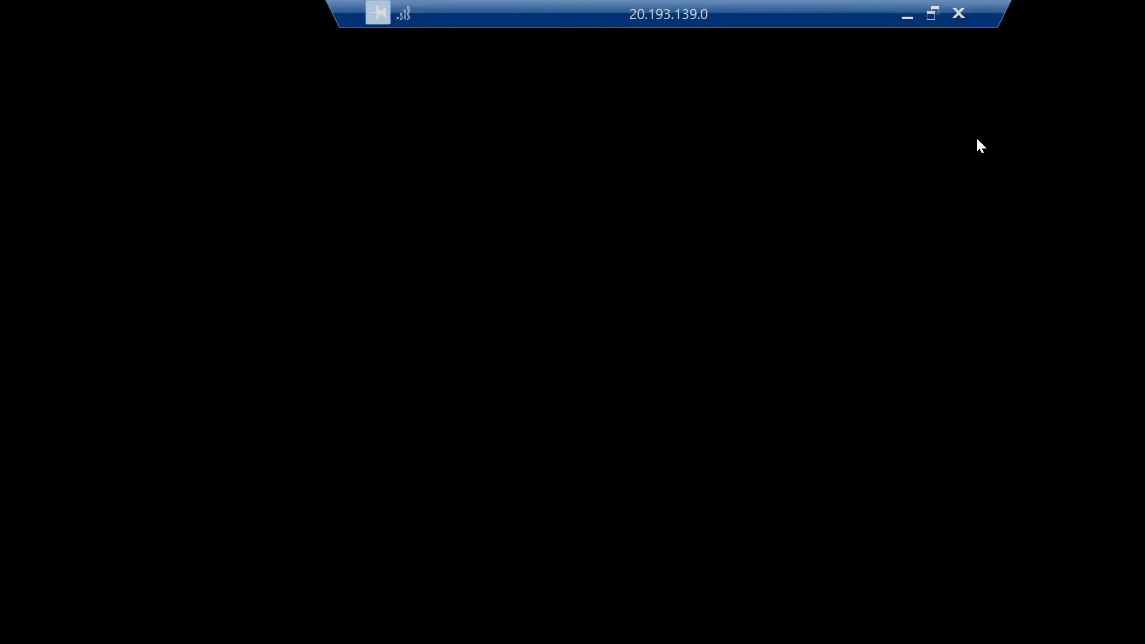
pyautogui.click(932, 14)
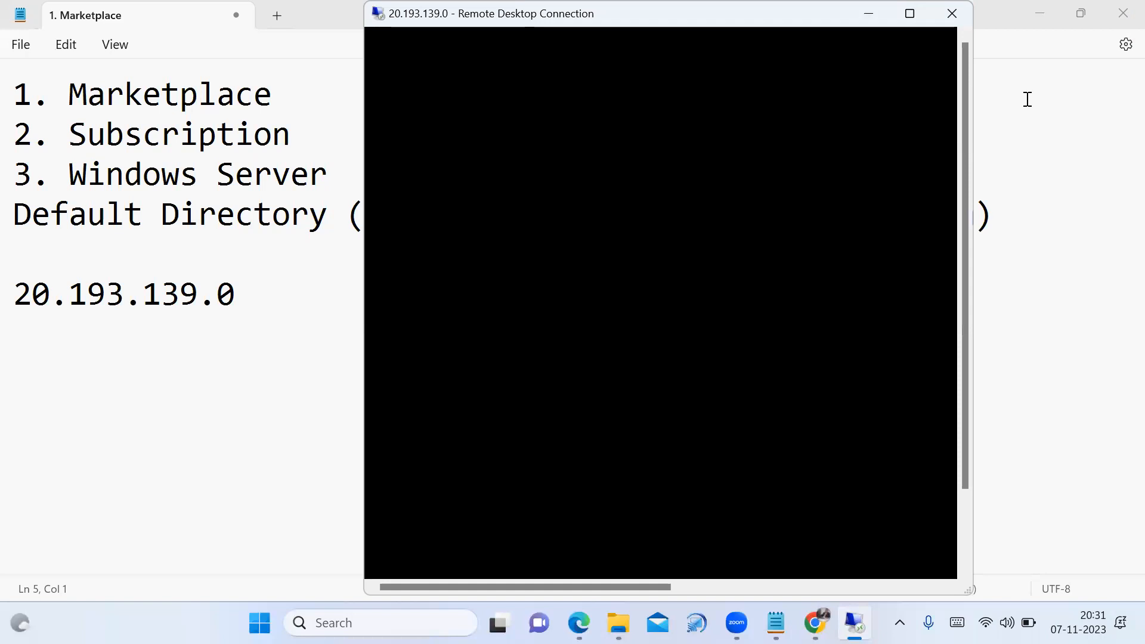
pyautogui.click(1037, 13)
# Minimize the local browser, PDF viewer and File Explorer windows behind the remote session
pyautogui.click(1037, 14)
pyautogui.click(1038, 13)
pyautogui.click(1039, 15)
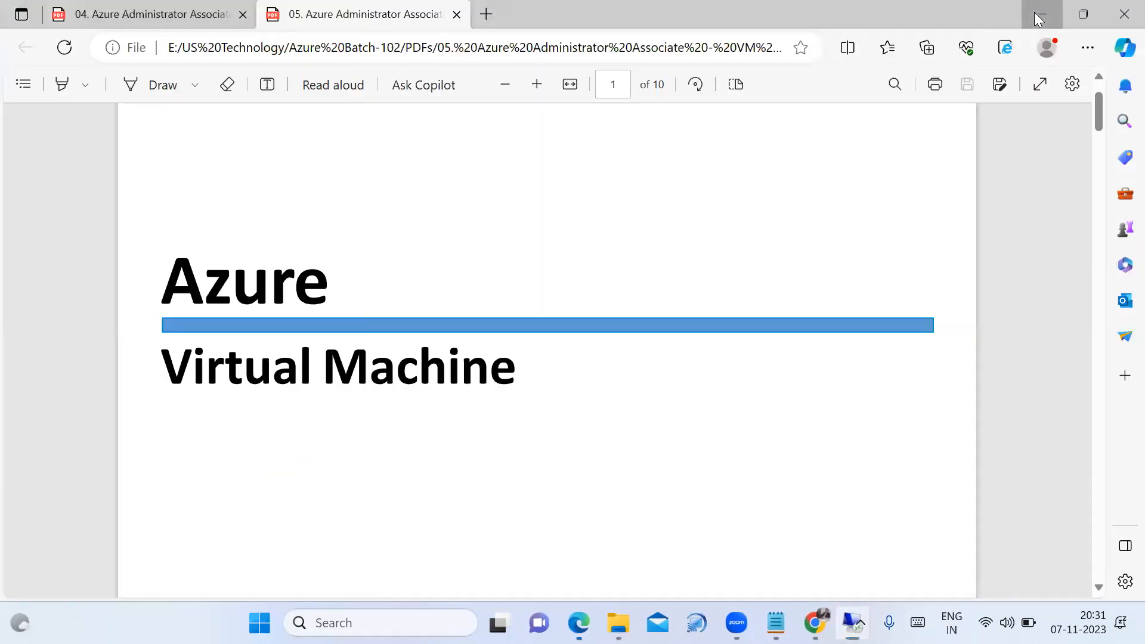
pyautogui.click(1038, 16)
pyautogui.click(1034, 12)
pyautogui.click(1034, 12)
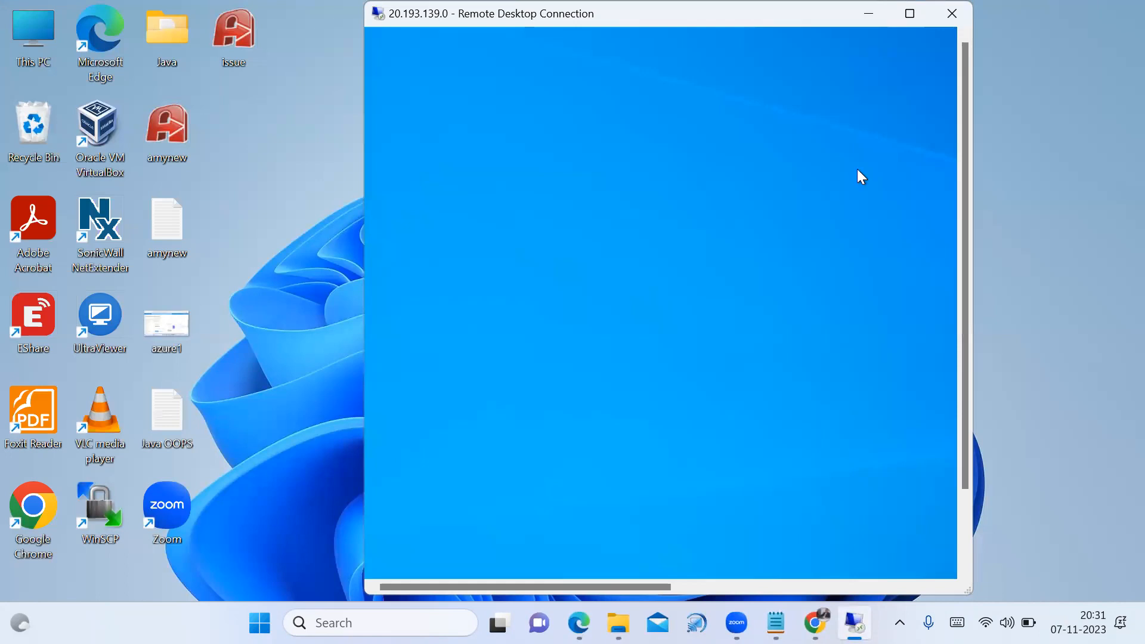
# View the remote desktop full screen, restore it, and select the IP in the Notepad notes
pyautogui.click(909, 14)
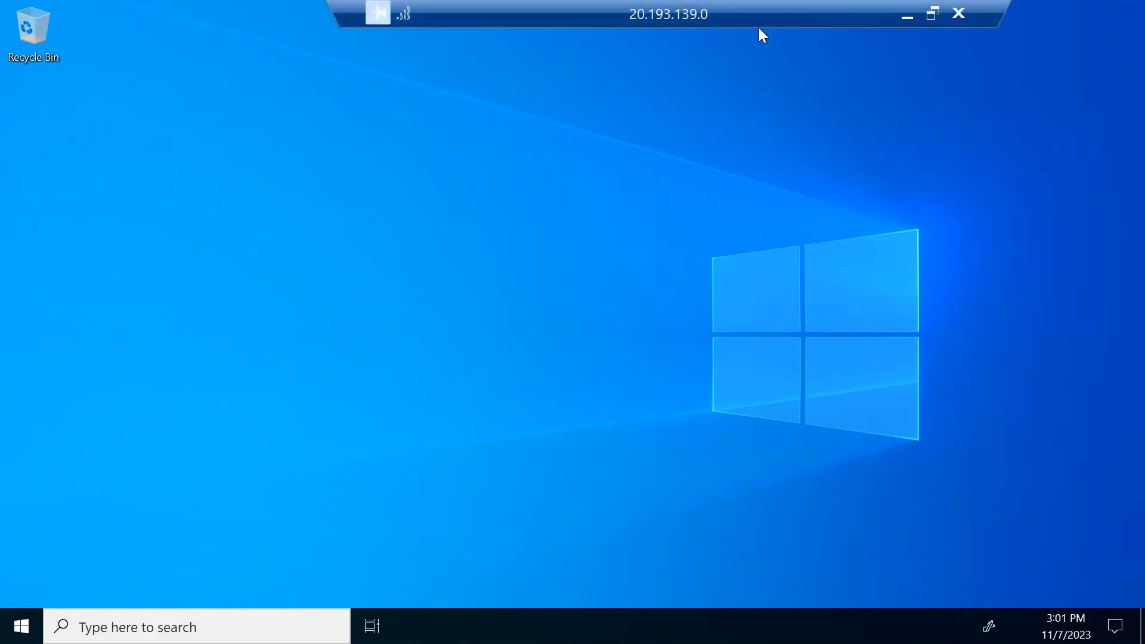
pyautogui.click(933, 13)
pyautogui.click(774, 618)
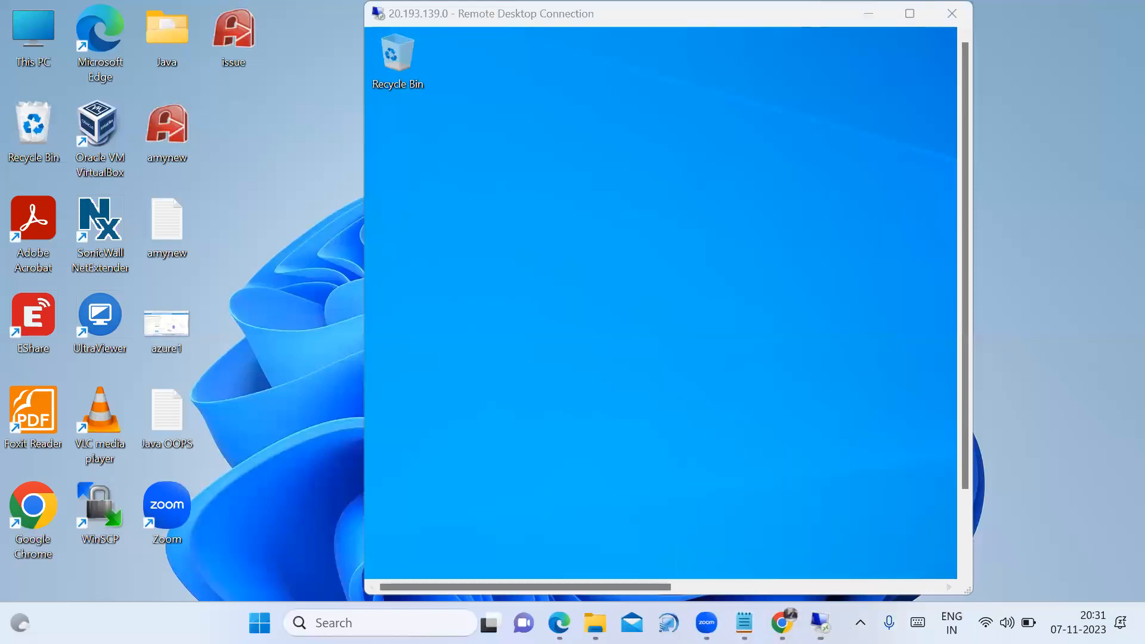
pyautogui.click(736, 623)
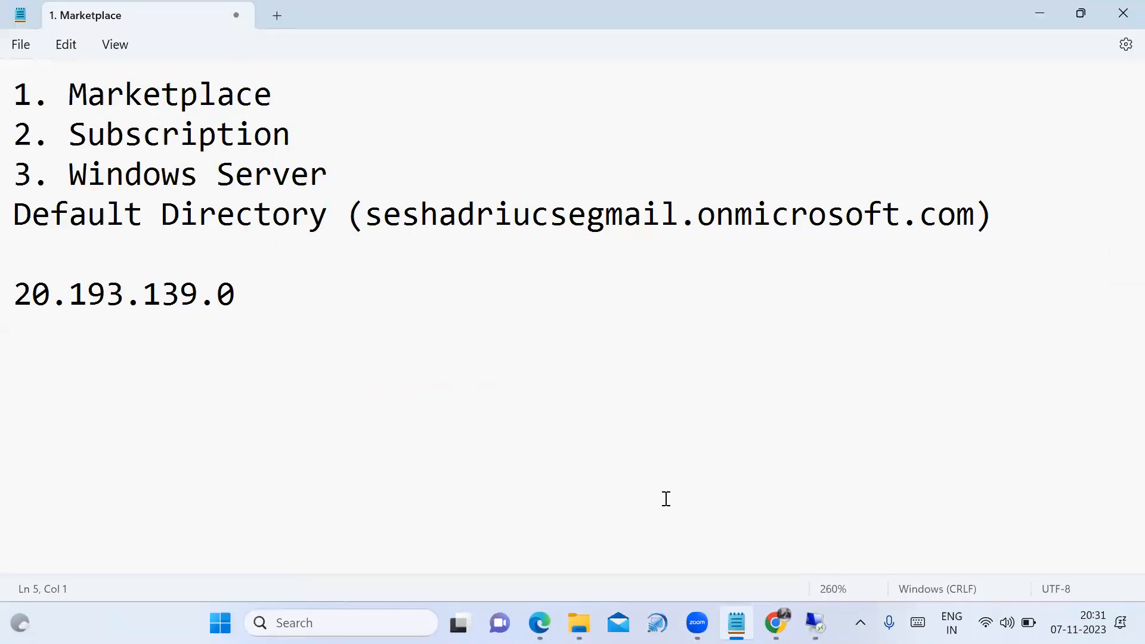
pyautogui.moveTo(17, 294); pyautogui.dragTo(242, 297)
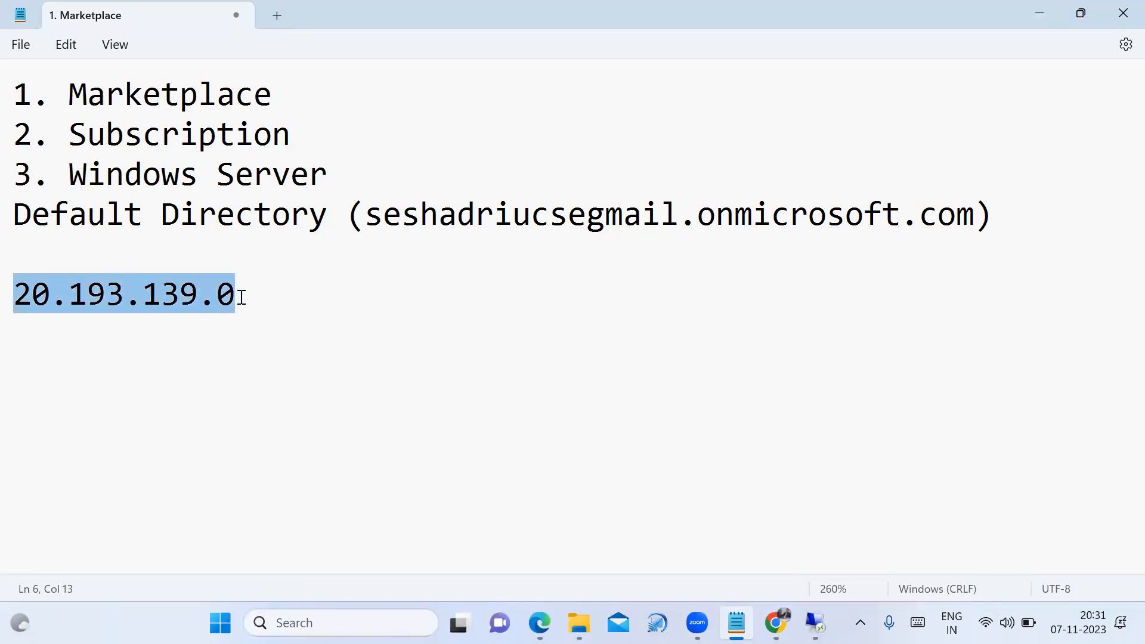
# Bring the Remote Desktop session back full screen and launch File Explorer on the VM
pyautogui.click(359, 345)
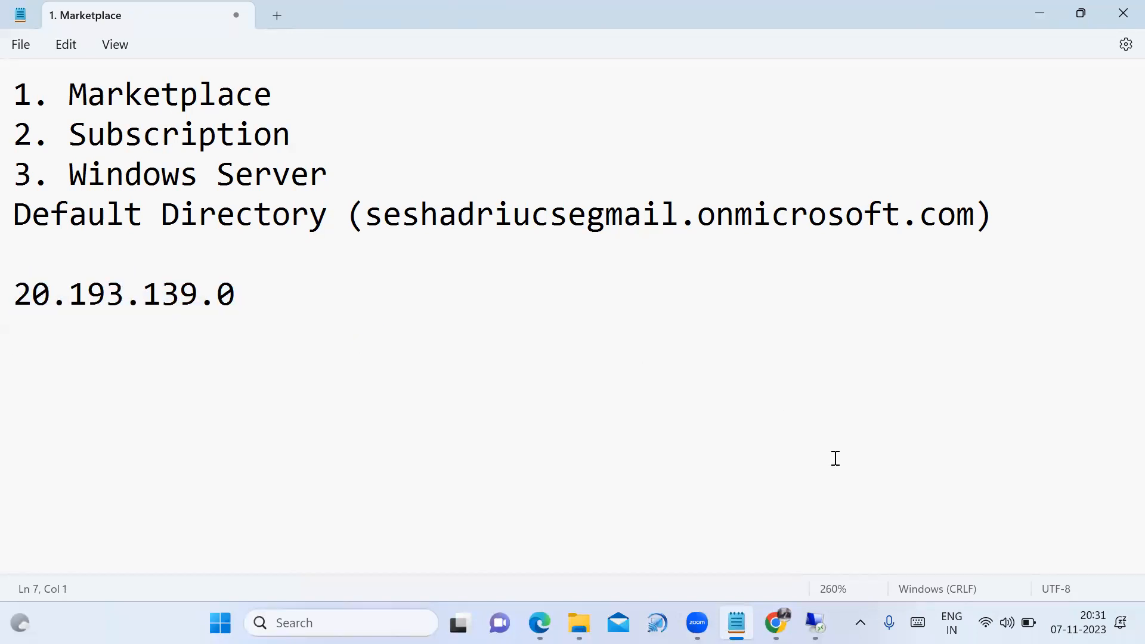
pyautogui.moveTo(814, 623)
pyautogui.click(815, 623)
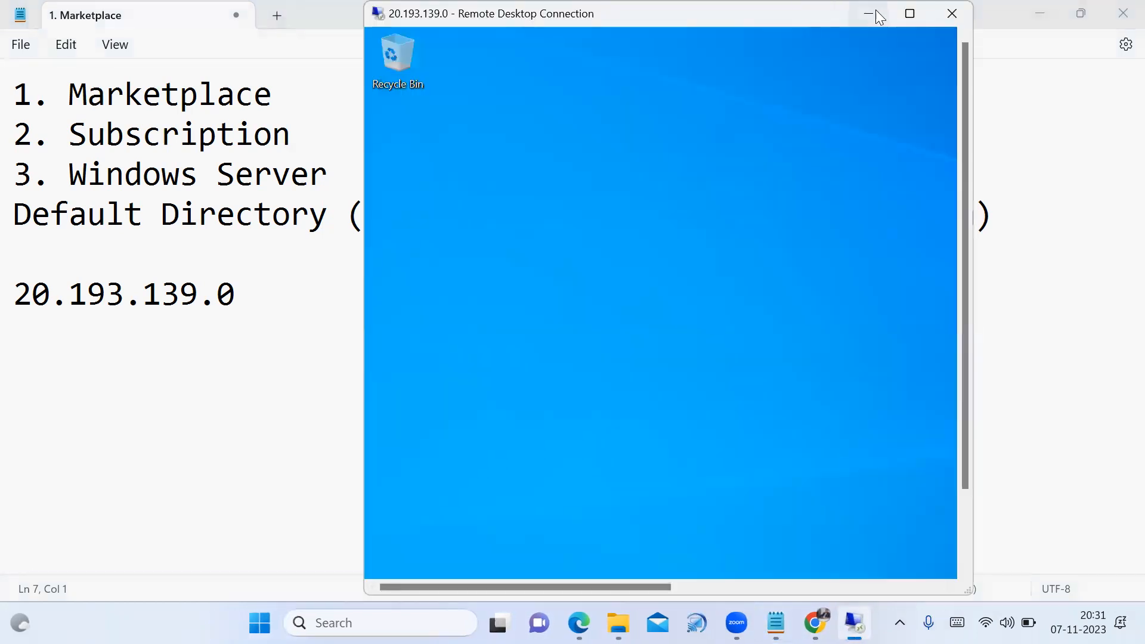
pyautogui.click(913, 13)
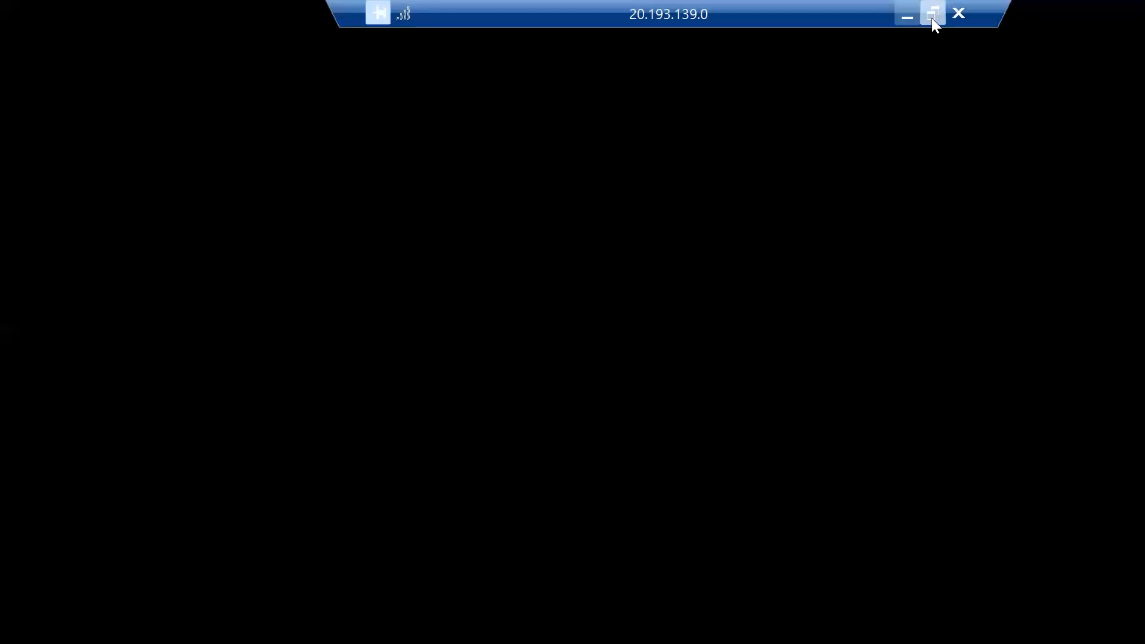
pyautogui.click(932, 17)
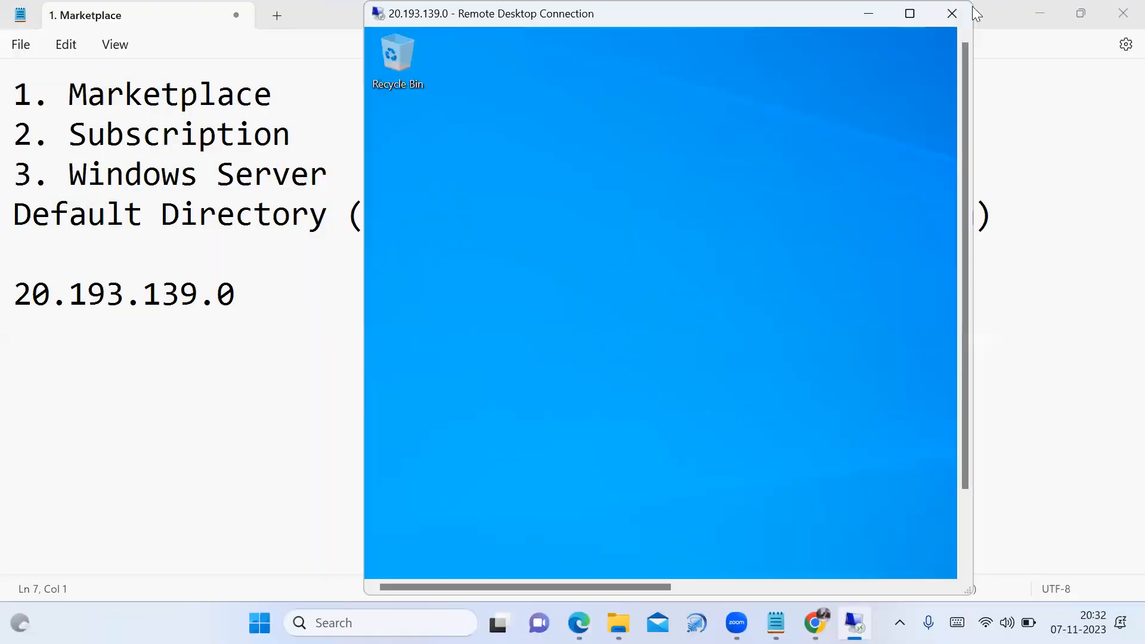
pyautogui.click(909, 15)
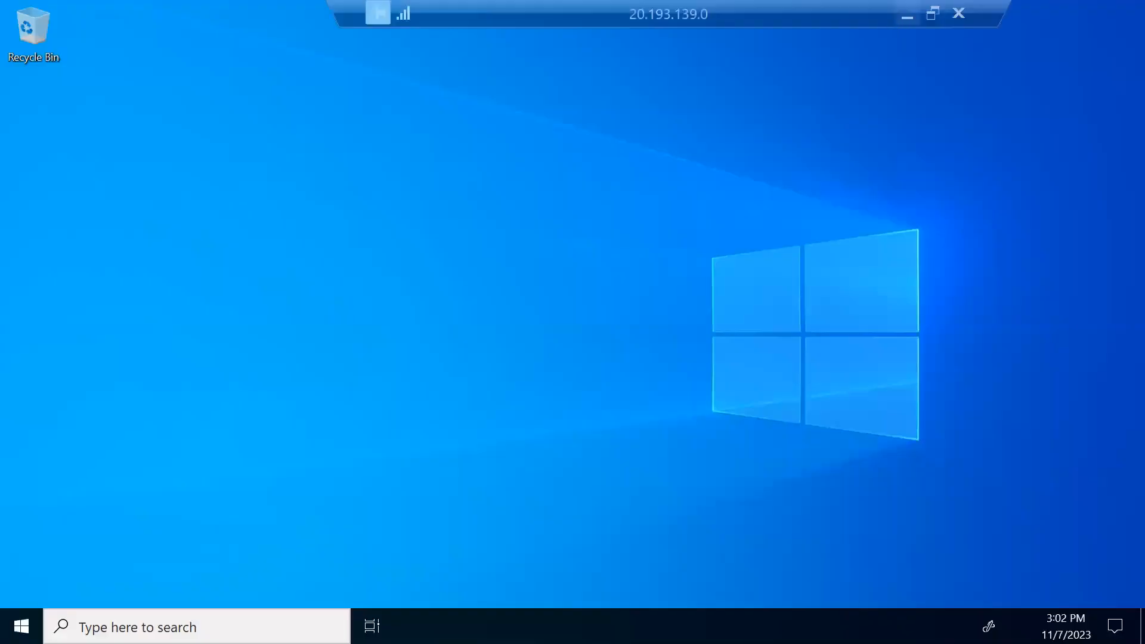
pyautogui.press('super')
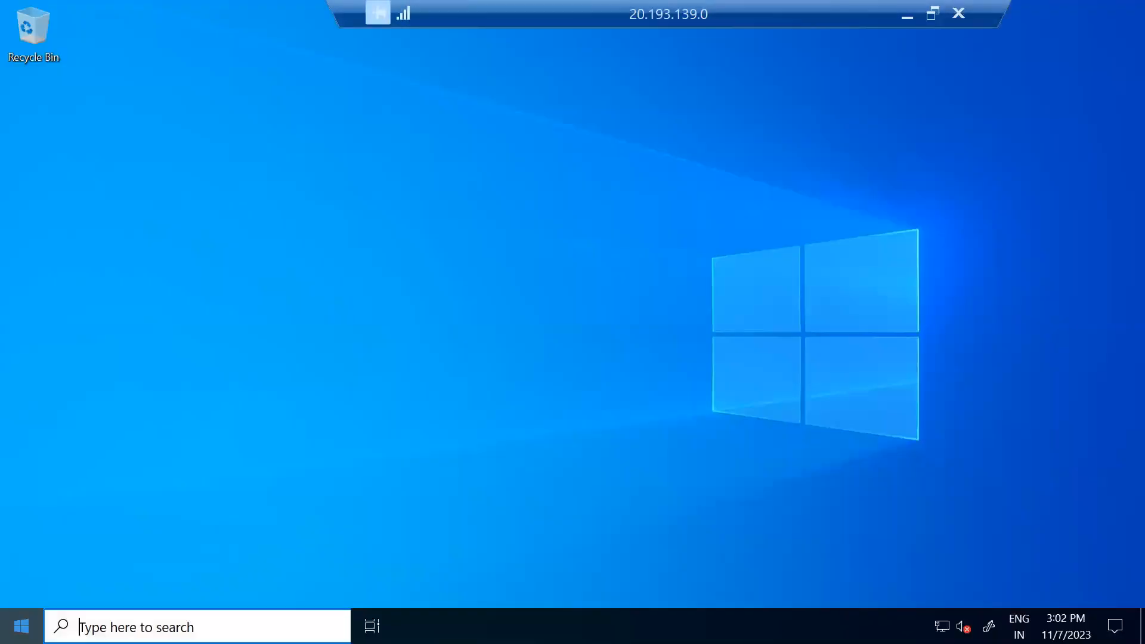
pyautogui.click(504, 326)
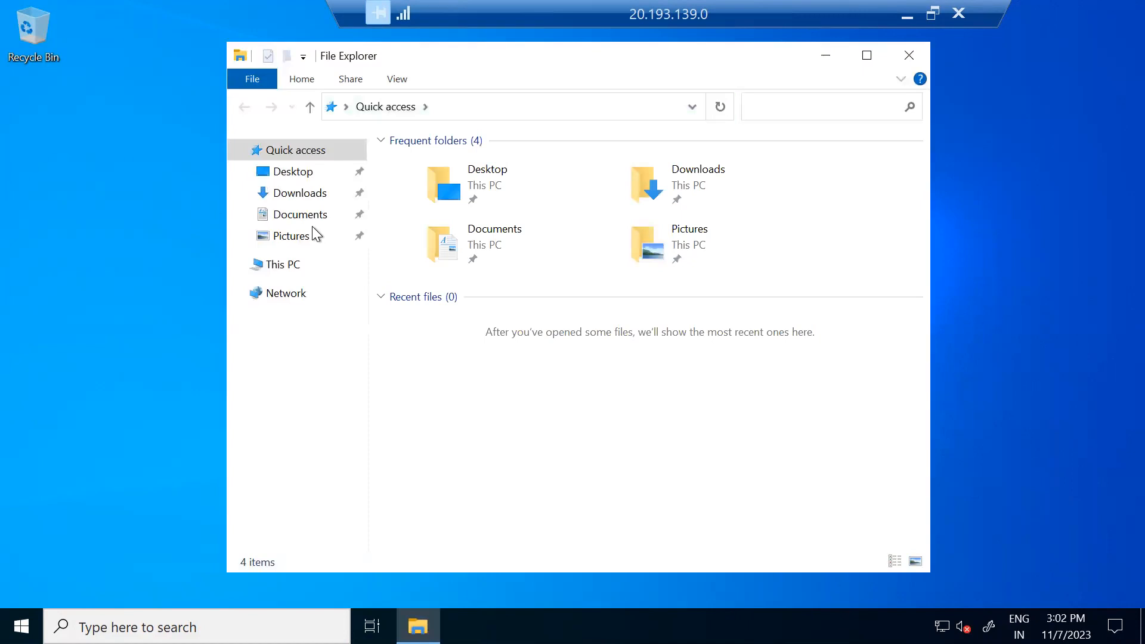
# In This PC, mark the 126 GB C: and 3.99 GB D: drives, then close File Explorer
pyautogui.click(285, 266)
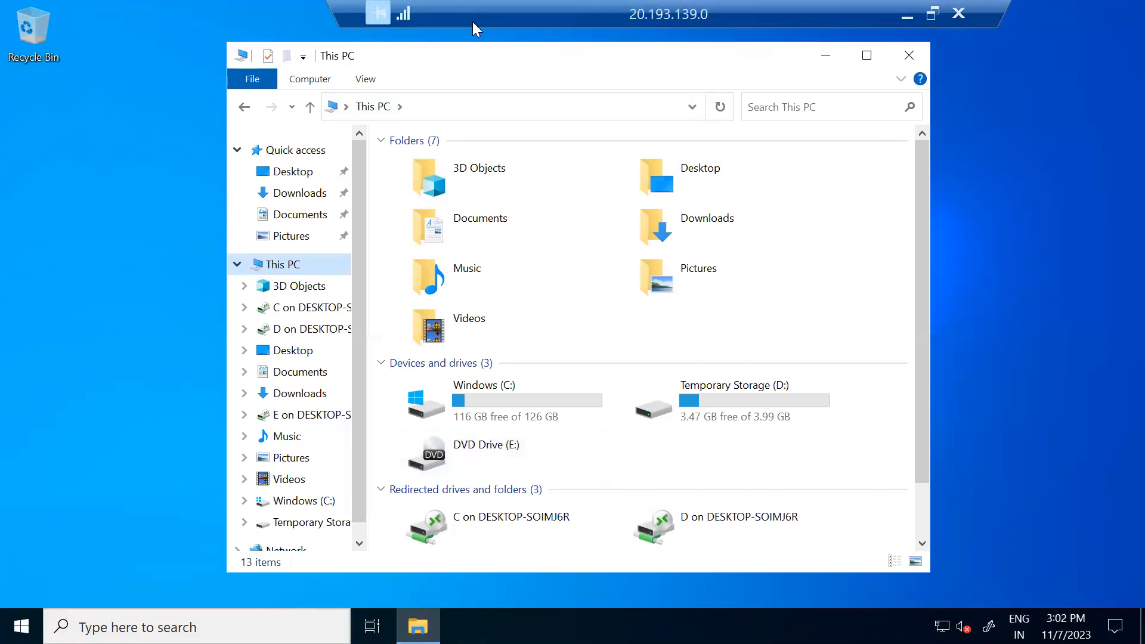
pyautogui.moveTo(596, 405)
pyautogui.mouseDown()
pyautogui.moveTo(530, 357)
pyautogui.moveTo(404, 406)
pyautogui.moveTo(486, 437)
pyautogui.moveTo(599, 411)
pyautogui.moveTo(594, 362)
pyautogui.moveTo(571, 365)
pyautogui.mouseUp()
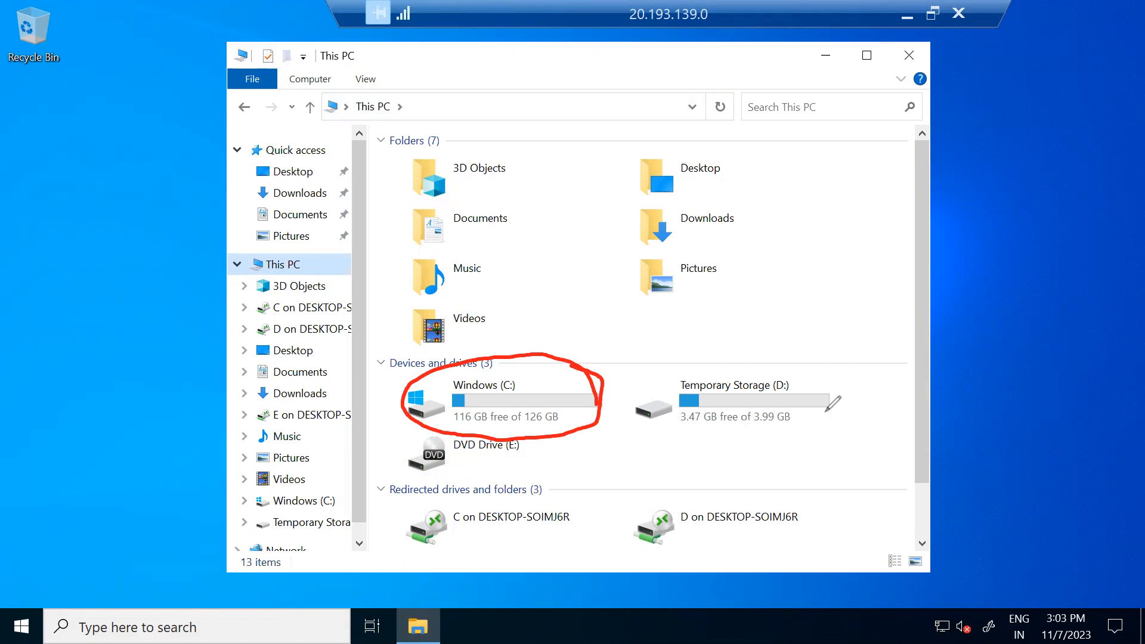
pyautogui.moveTo(765, 375)
pyautogui.mouseDown()
pyautogui.moveTo(749, 419)
pyautogui.moveTo(792, 393)
pyautogui.moveTo(785, 416)
pyautogui.mouseUp()
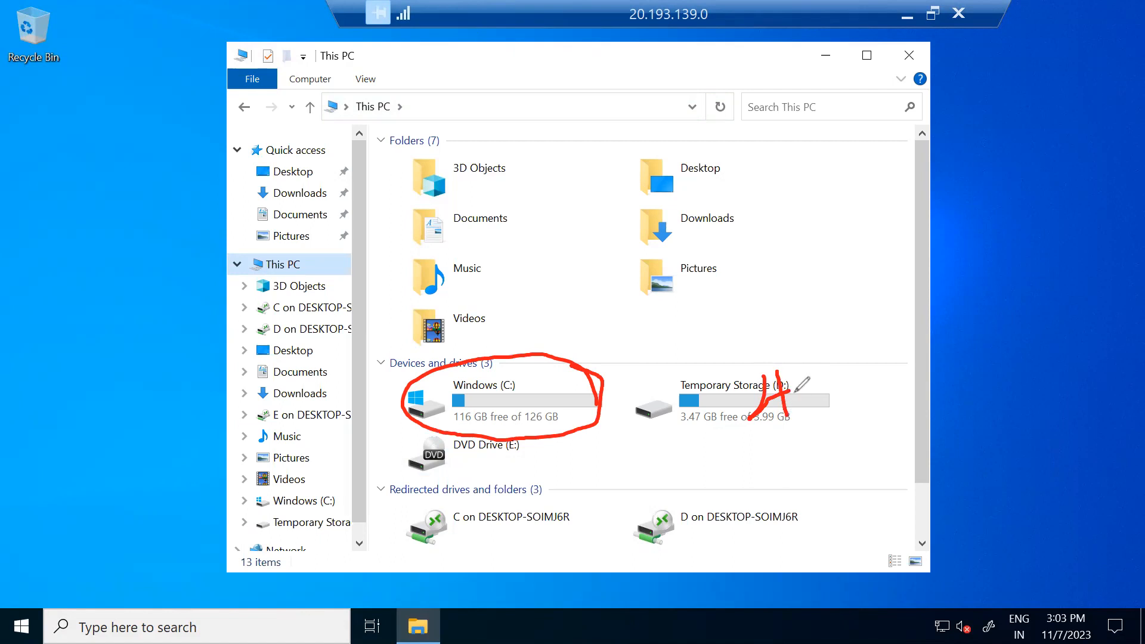
pyautogui.moveTo(796, 377)
pyautogui.mouseDown()
pyautogui.moveTo(798, 415)
pyautogui.moveTo(827, 413)
pyautogui.mouseUp()
pyautogui.moveTo(829, 368)
pyautogui.mouseDown()
pyautogui.moveTo(847, 375)
pyautogui.moveTo(851, 397)
pyautogui.moveTo(830, 416)
pyautogui.mouseUp()
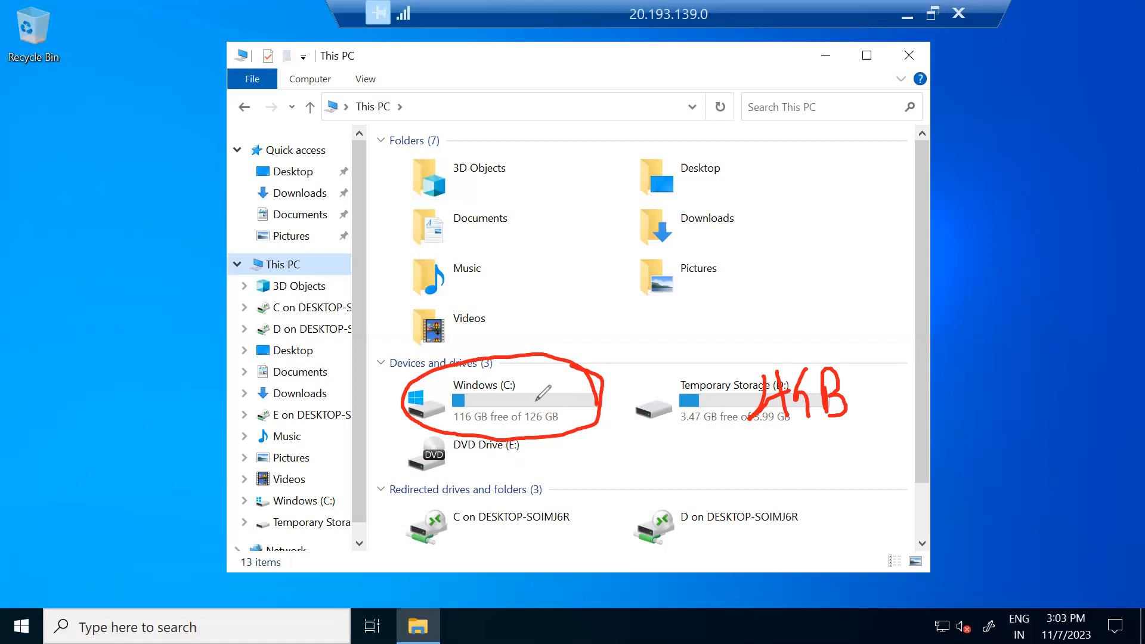
pyautogui.moveTo(536, 402); pyautogui.dragTo(540, 412)
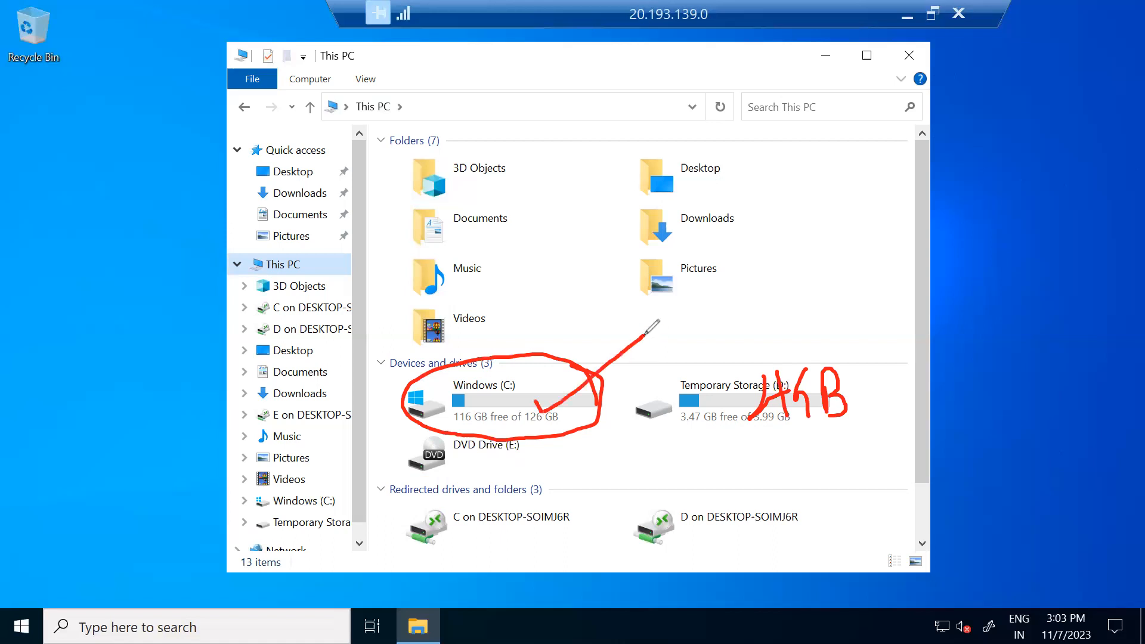
pyautogui.moveTo(784, 433); pyautogui.dragTo(846, 417)
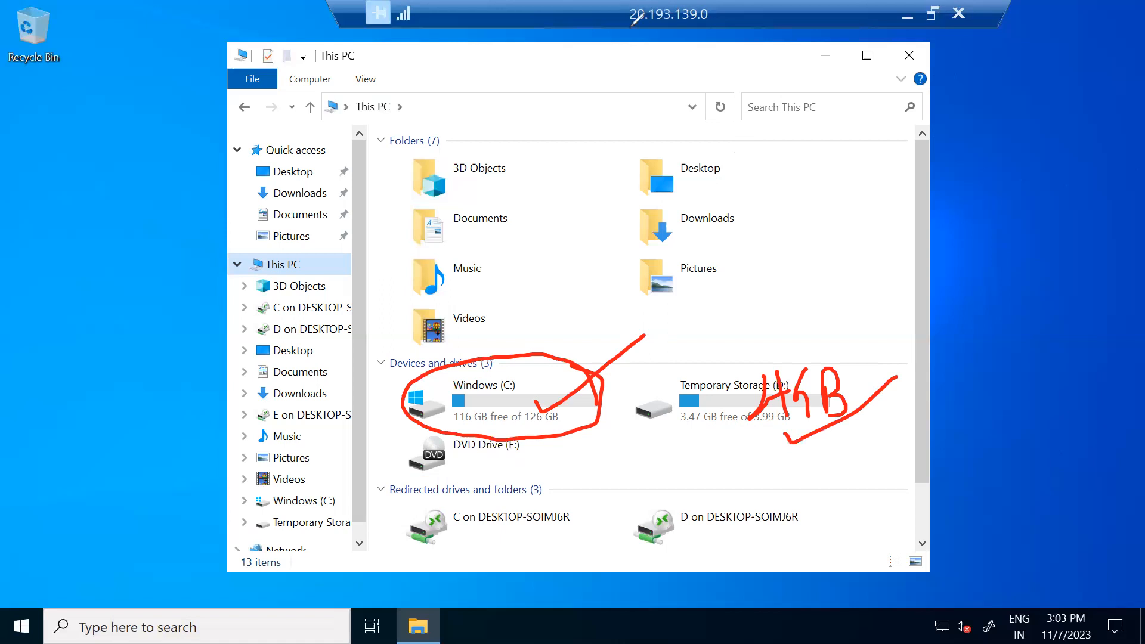
pyautogui.click(632, 26)
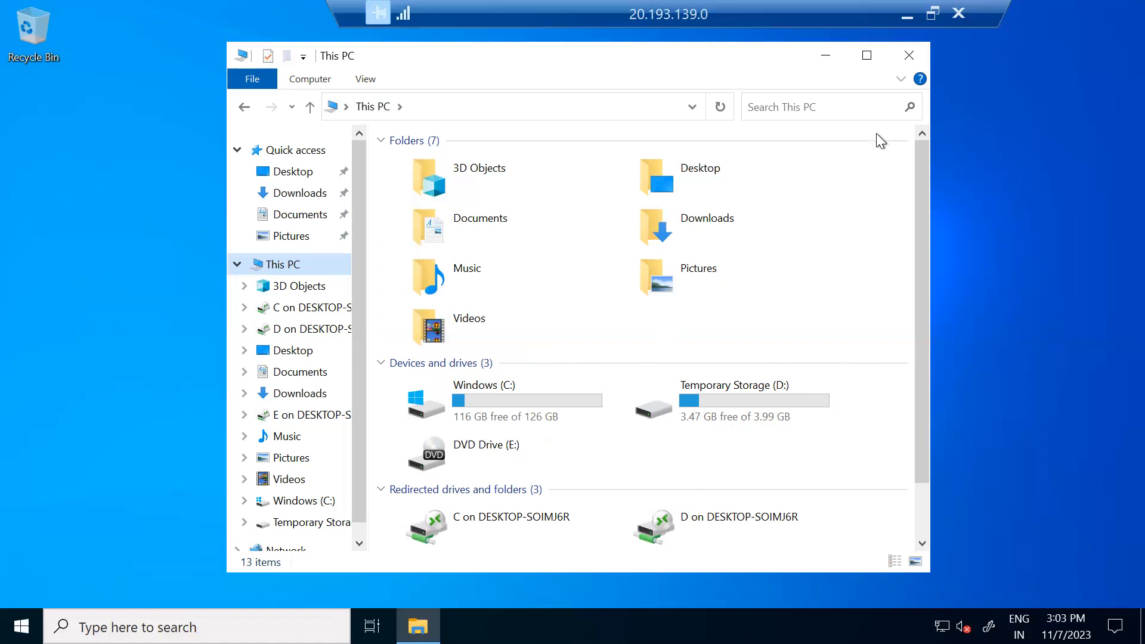
pyautogui.click(908, 54)
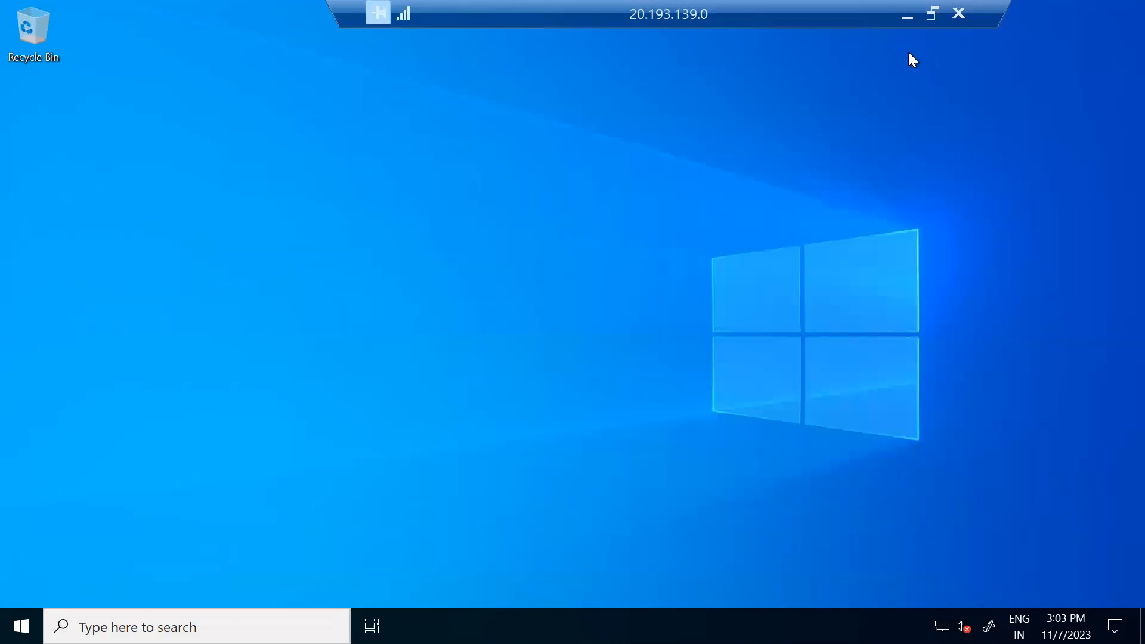
# Return to the Azure portal and open the Windows VM's Disks page, noting the 127 GiB OS disk
pyautogui.click(934, 14)
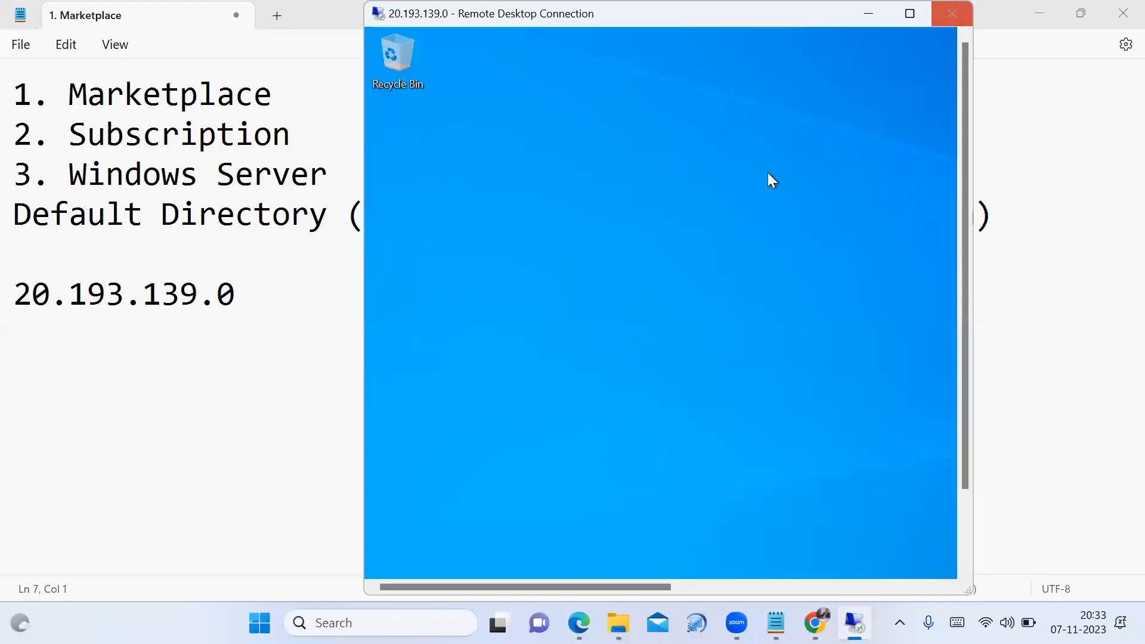
pyautogui.click(814, 621)
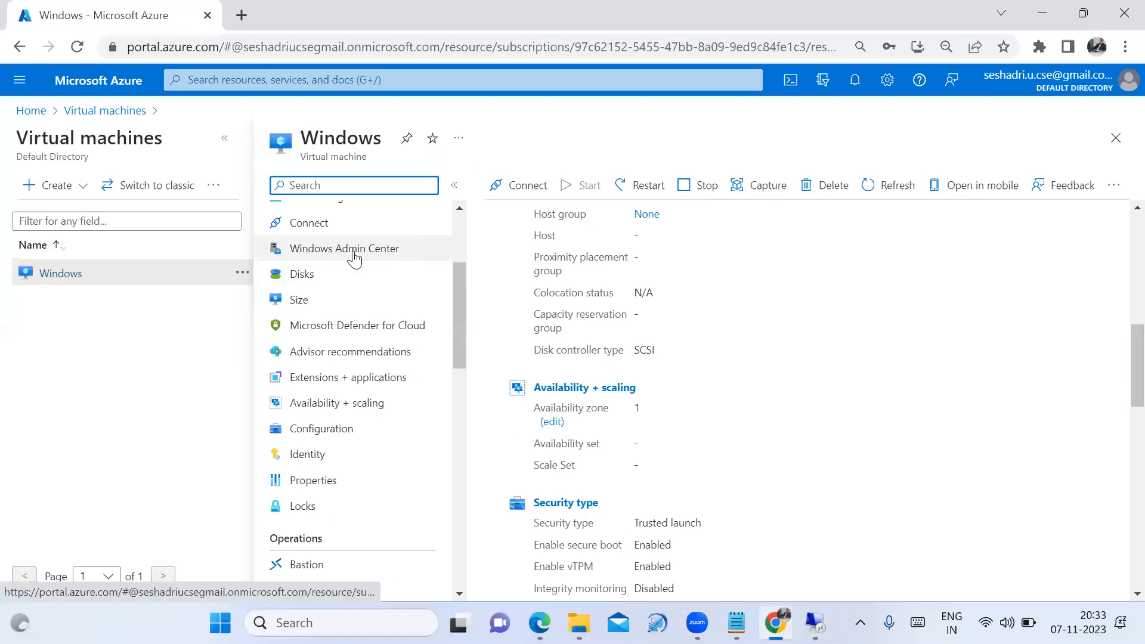
pyautogui.click(299, 287)
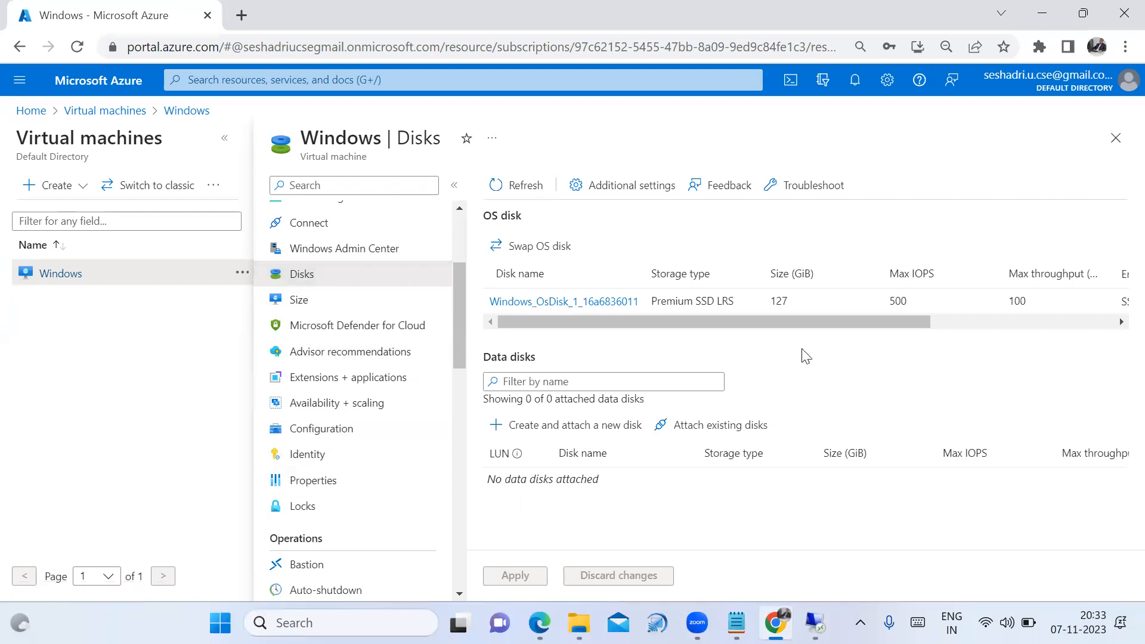
pyautogui.moveTo(765, 306); pyautogui.dragTo(782, 304)
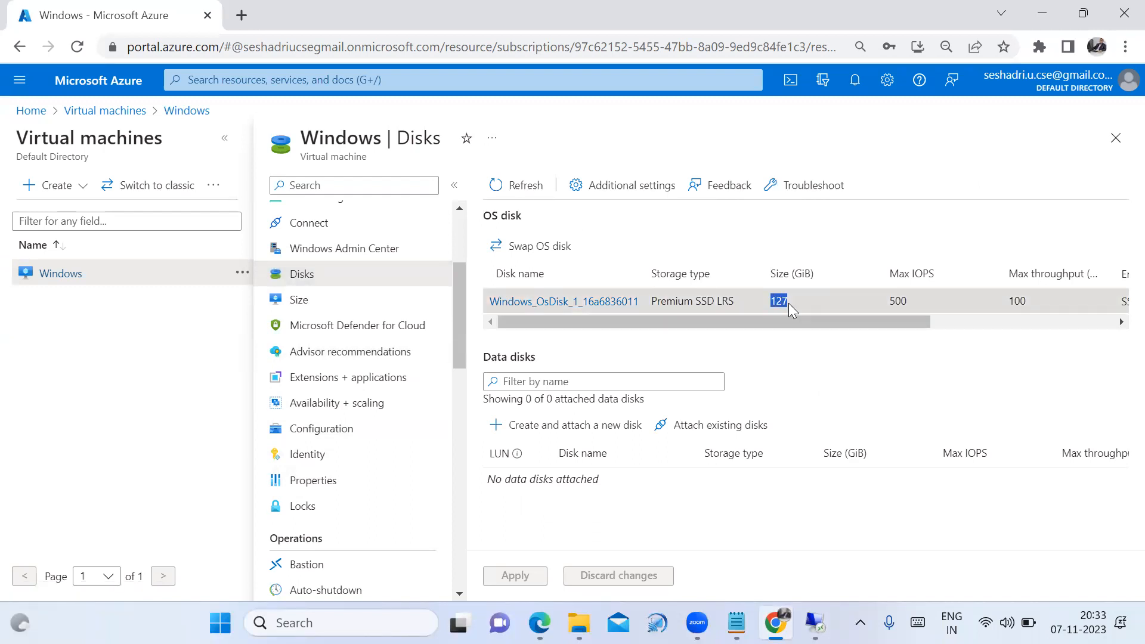
pyautogui.moveTo(856, 322); pyautogui.dragTo(1075, 314)
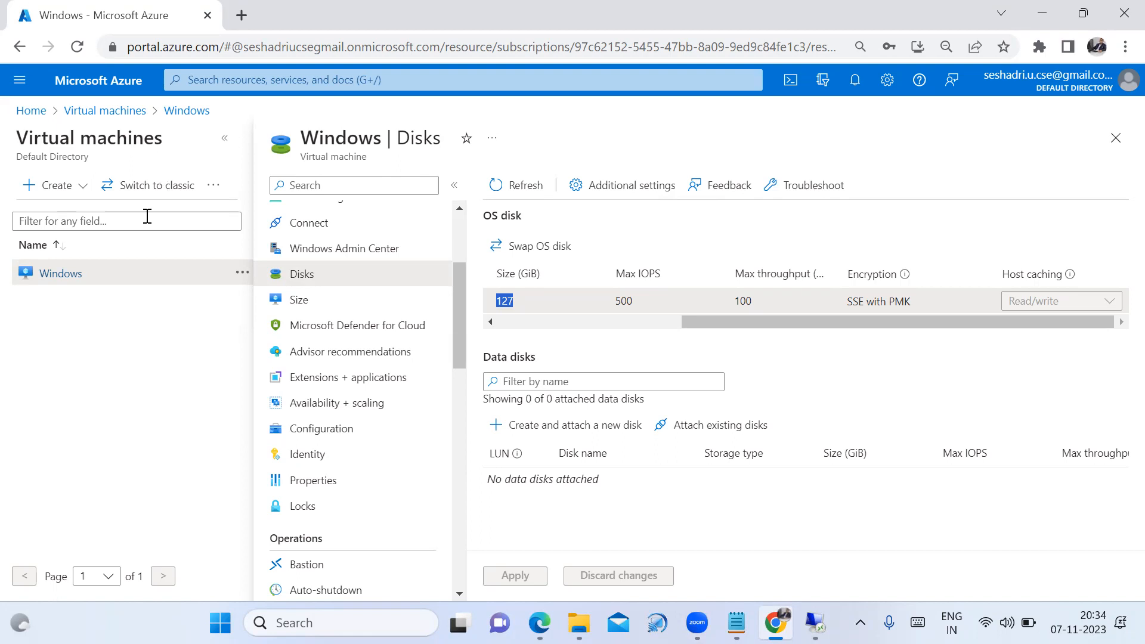
# Select the Windows VM in Virtual machines and force-delete it, typing 'delete' to confirm
pyautogui.click(132, 130)
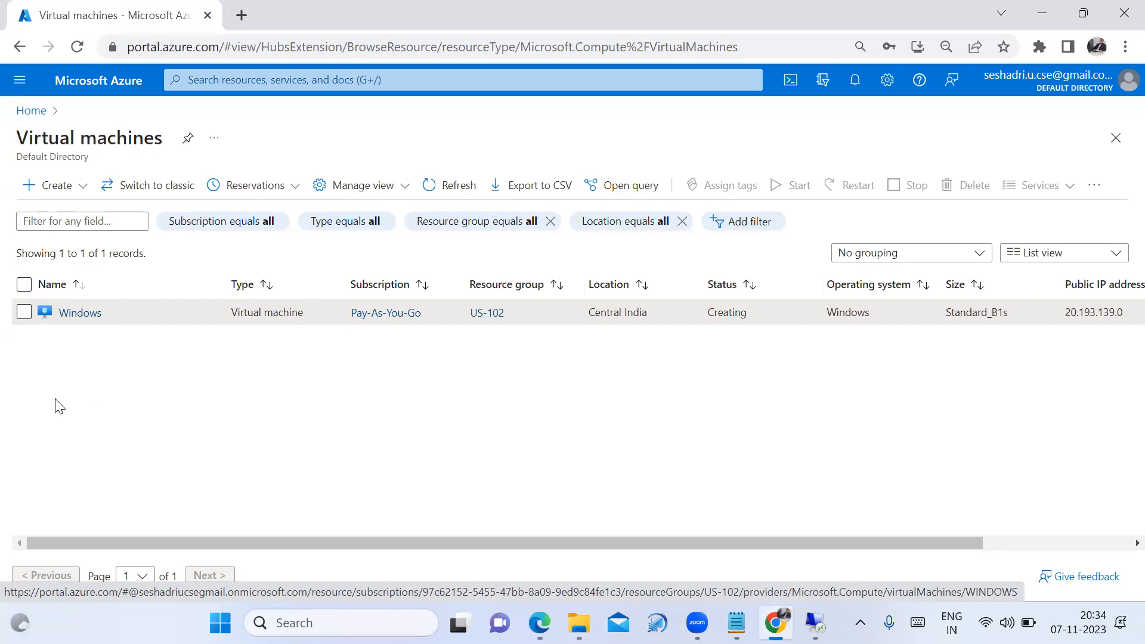
pyautogui.click(24, 313)
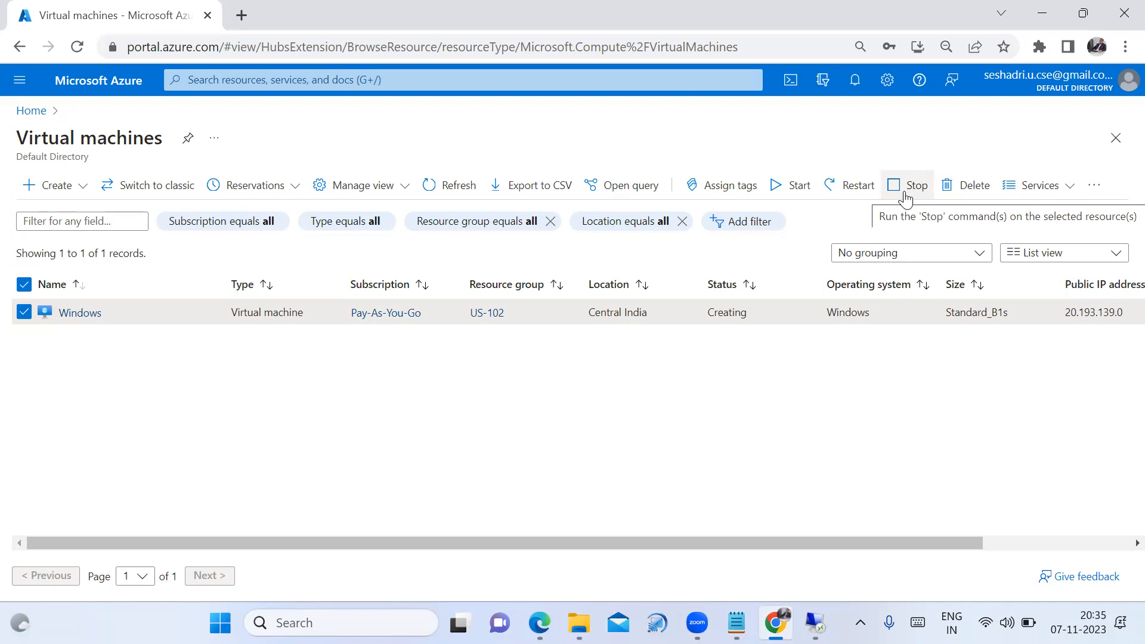
pyautogui.click(962, 186)
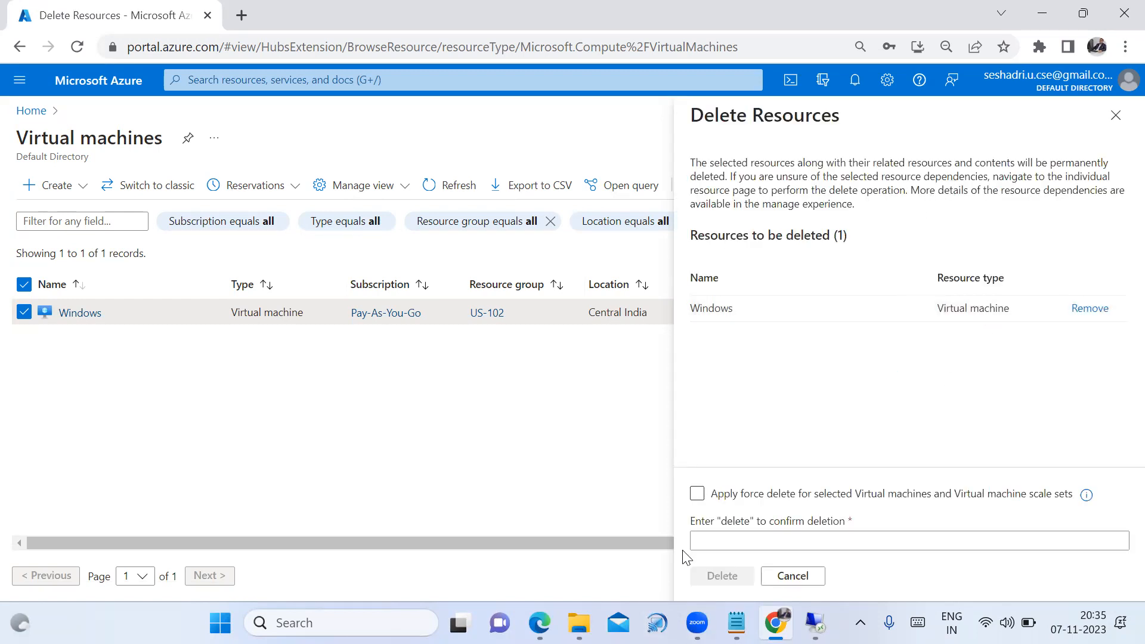
pyautogui.click(697, 495)
pyautogui.click(707, 533)
pyautogui.write('d')
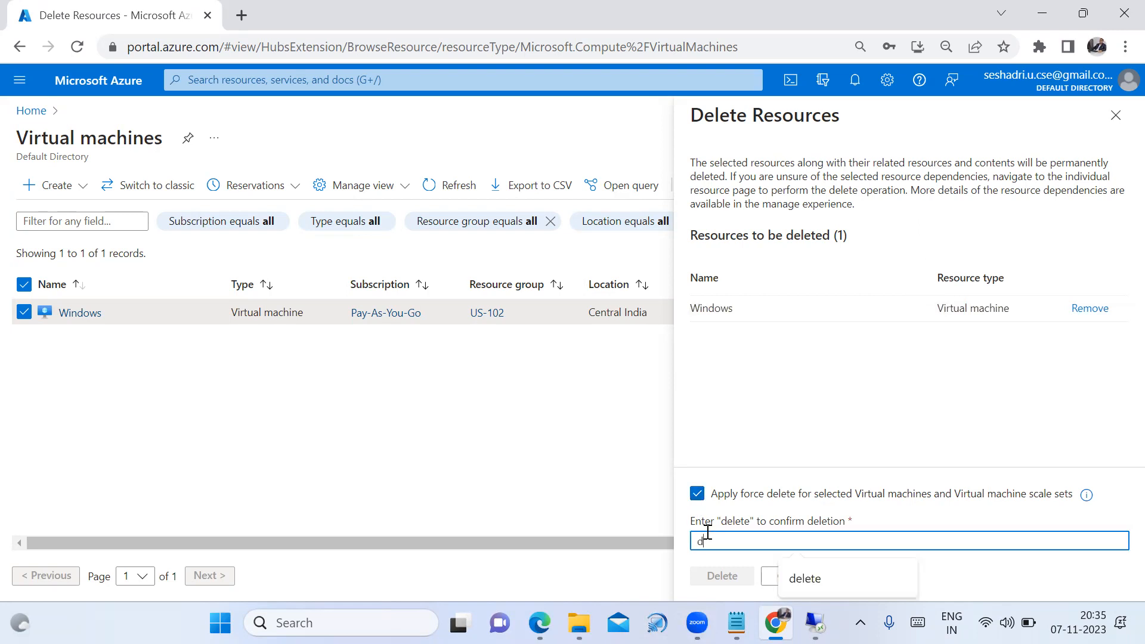
pyautogui.write('elete')
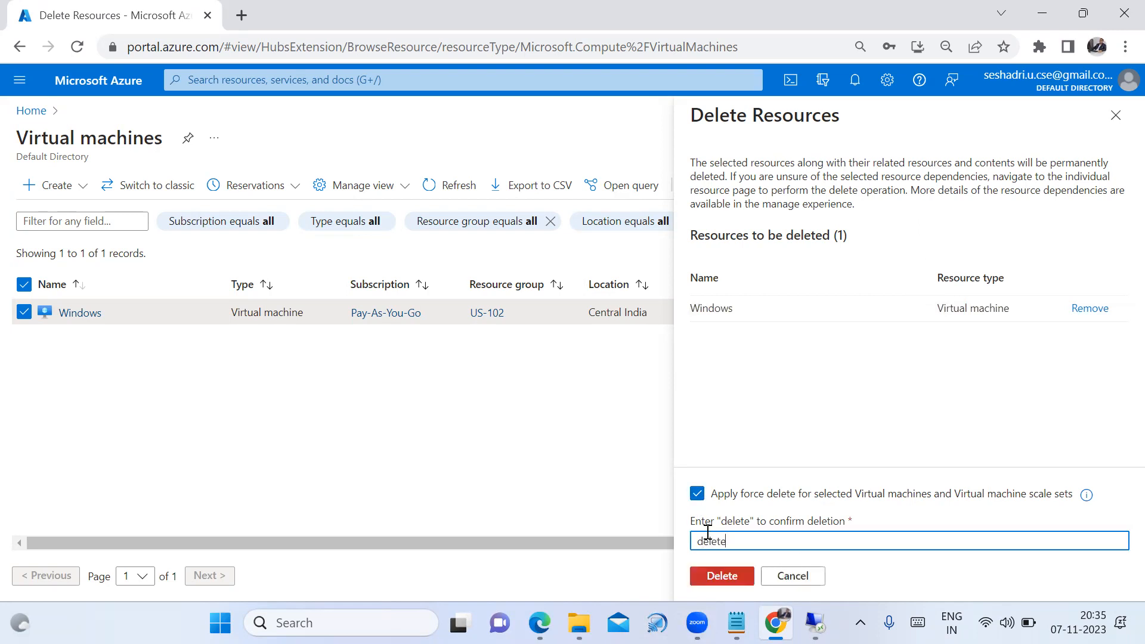
pyautogui.click(726, 578)
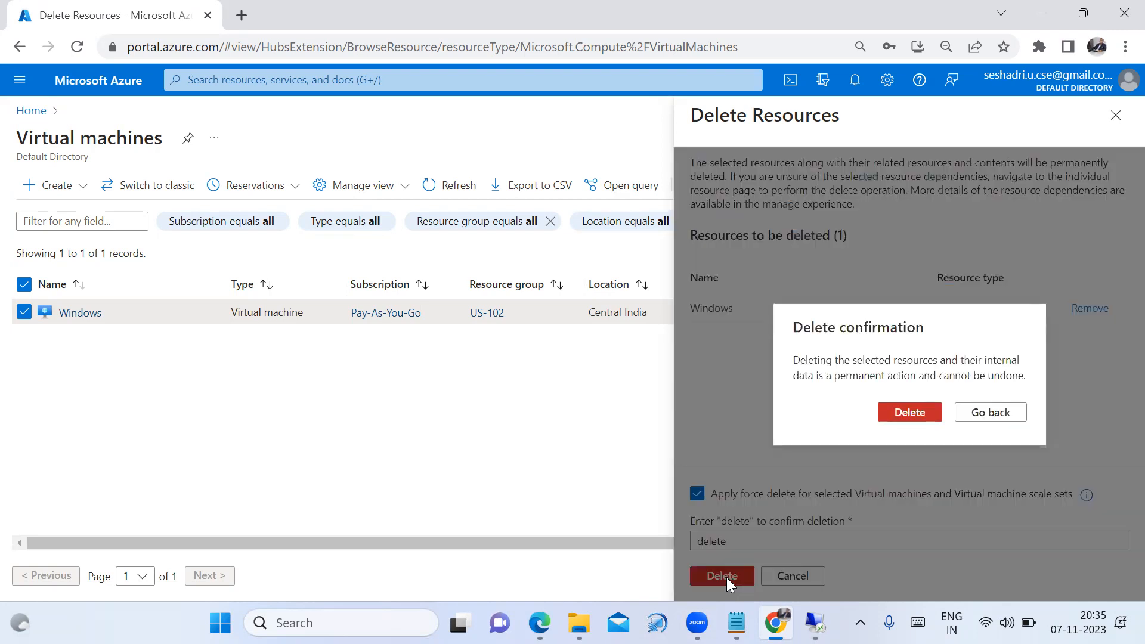
pyautogui.click(903, 415)
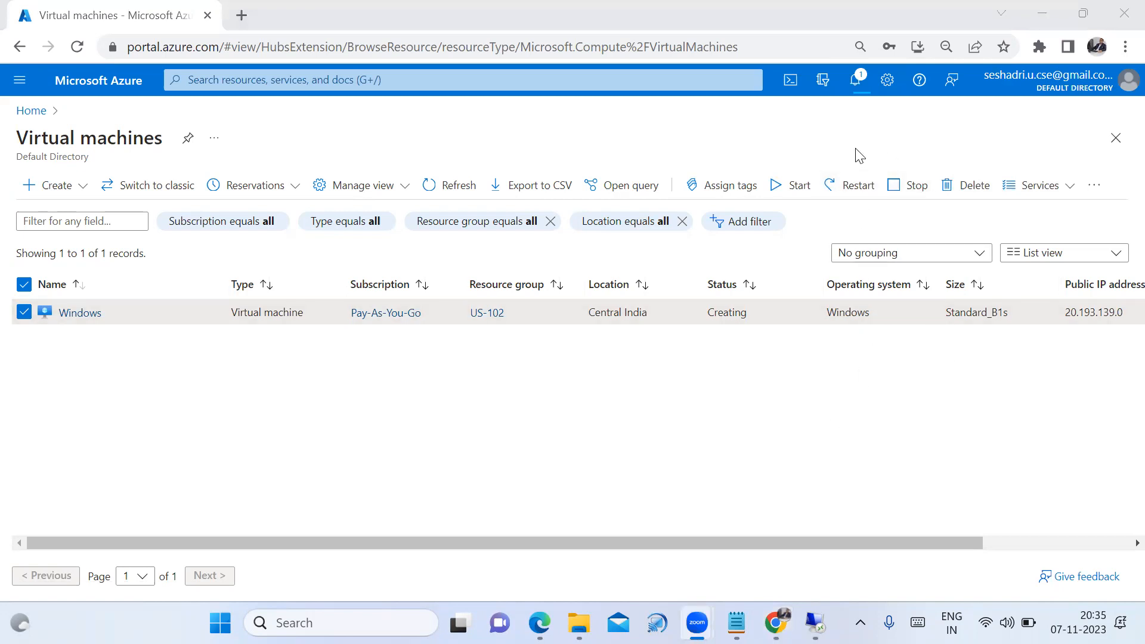
# Check the VM deletion notifications and reload the Virtual machines page
pyautogui.click(856, 81)
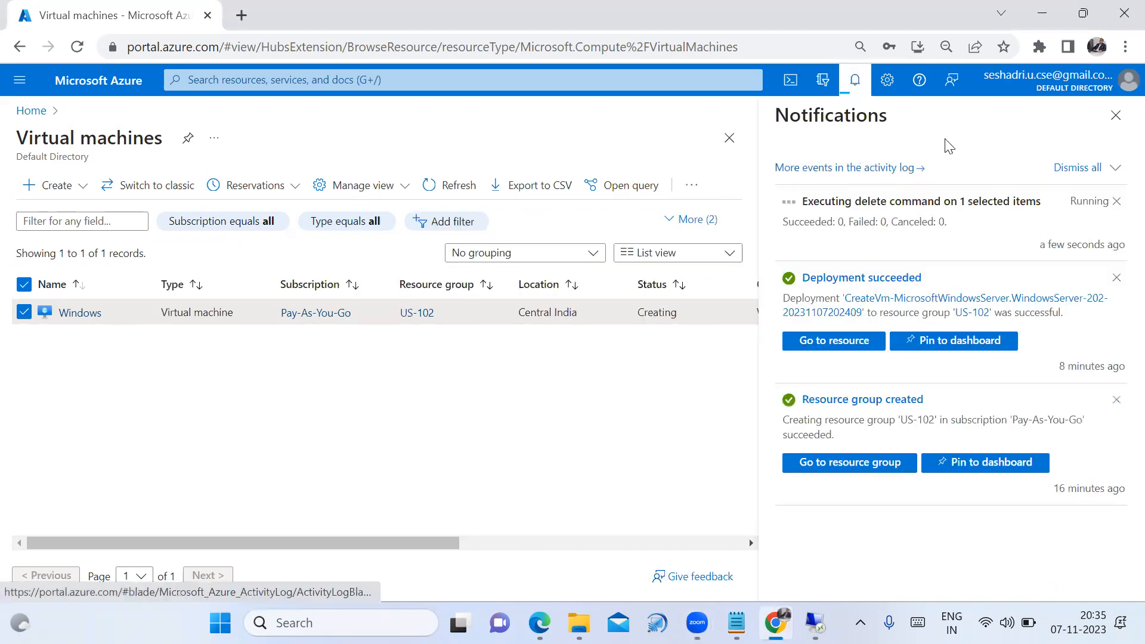
pyautogui.click(1116, 115)
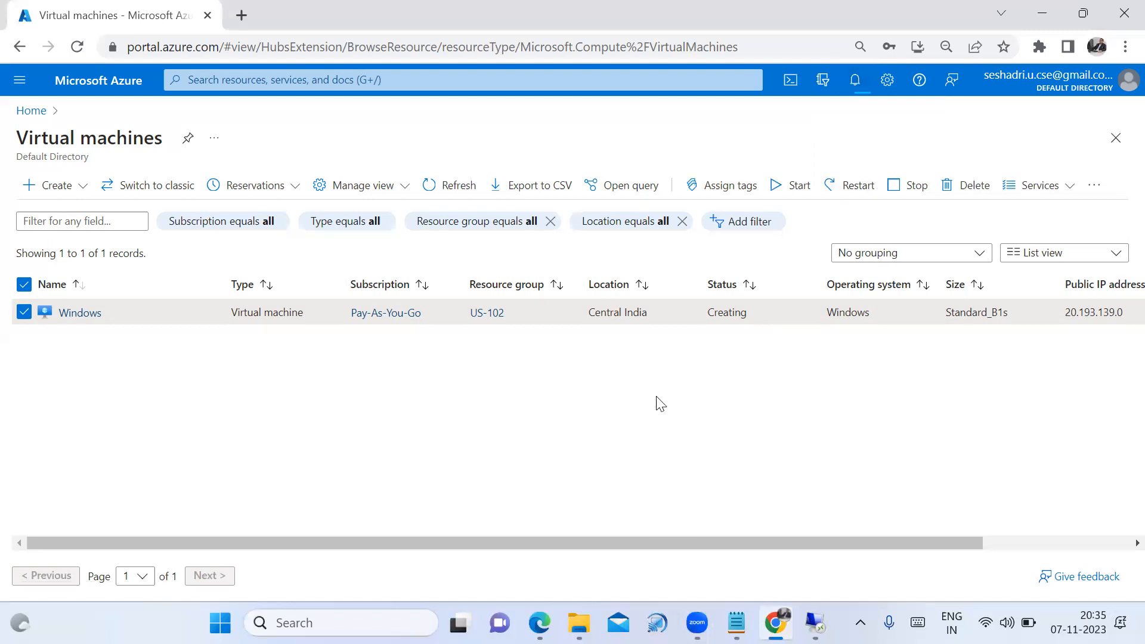
pyautogui.click(76, 46)
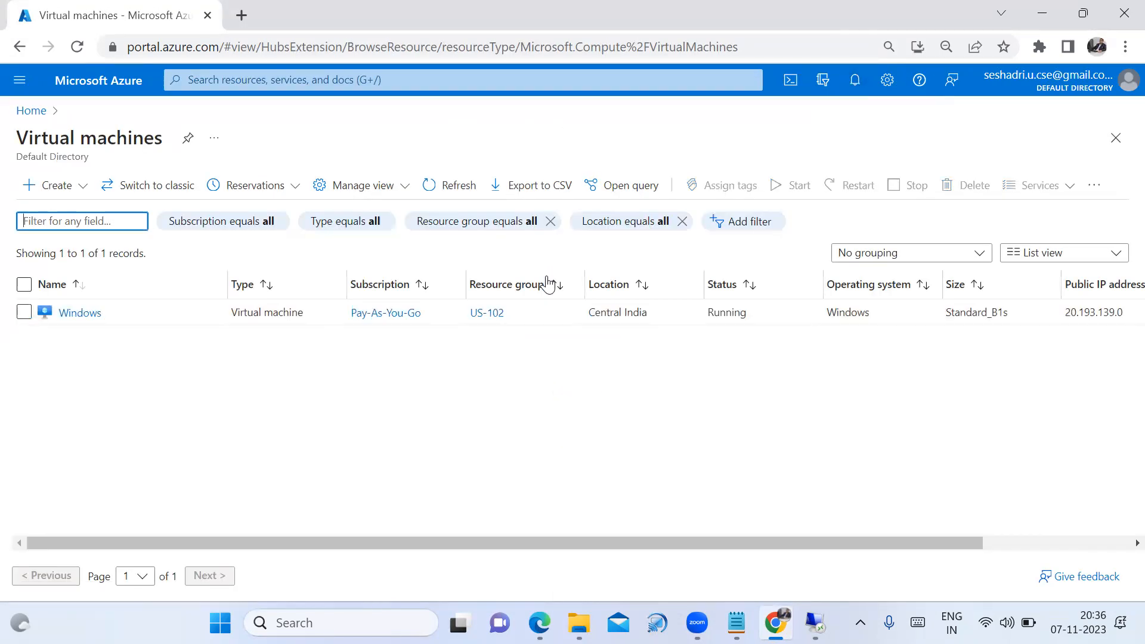
pyautogui.click(855, 80)
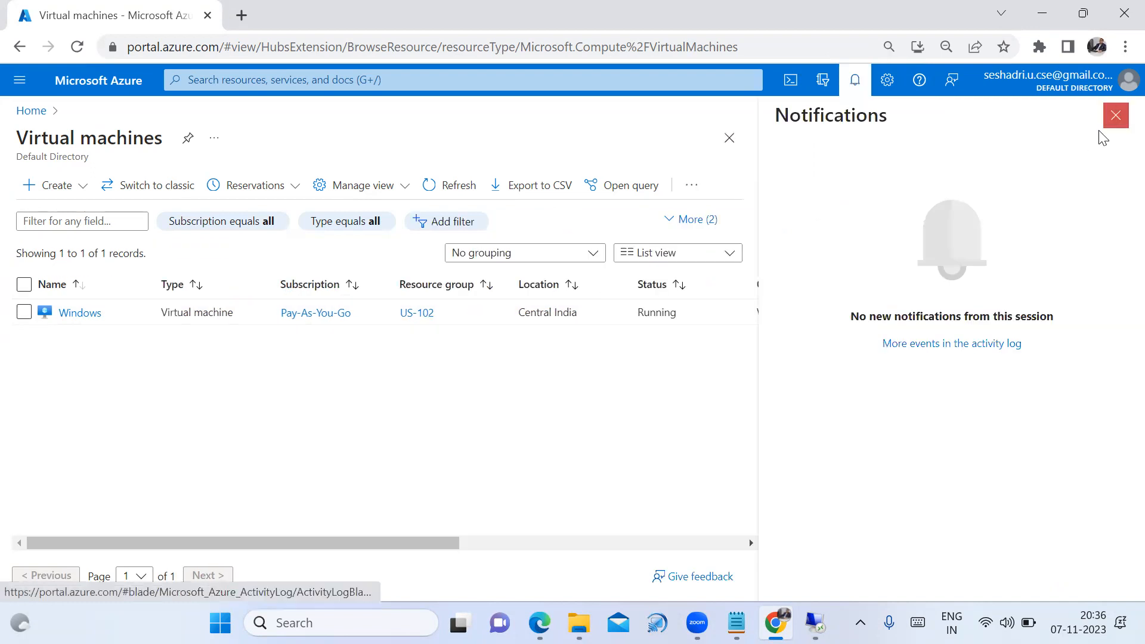
pyautogui.click(1115, 115)
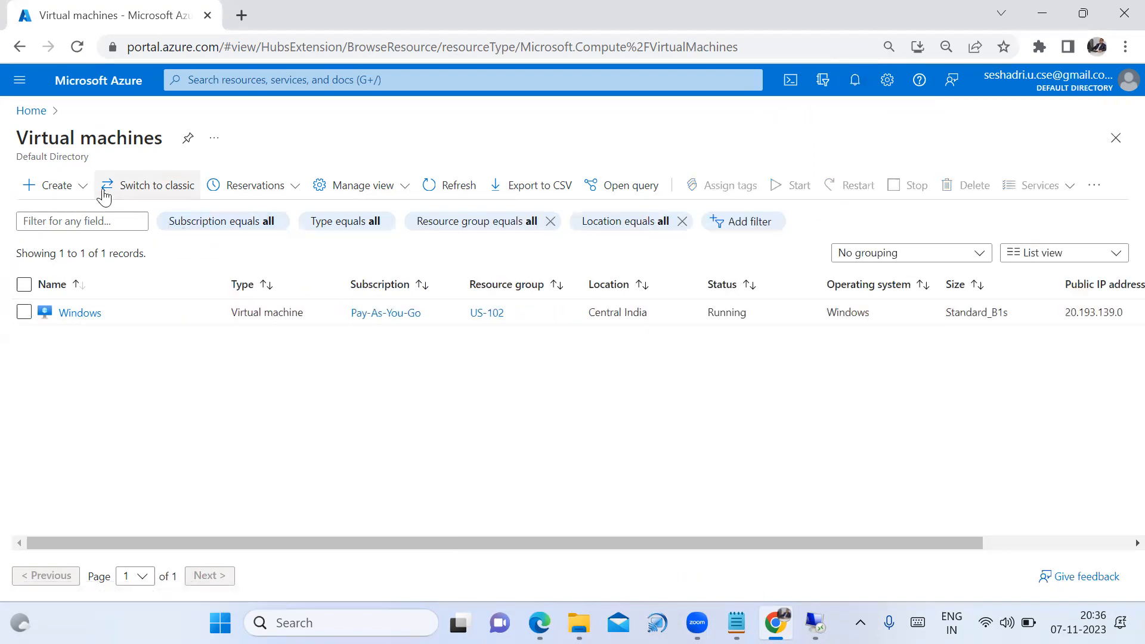
# Reopen the VM list from Home, reload until no VMs show, then return Home
pyautogui.click(33, 111)
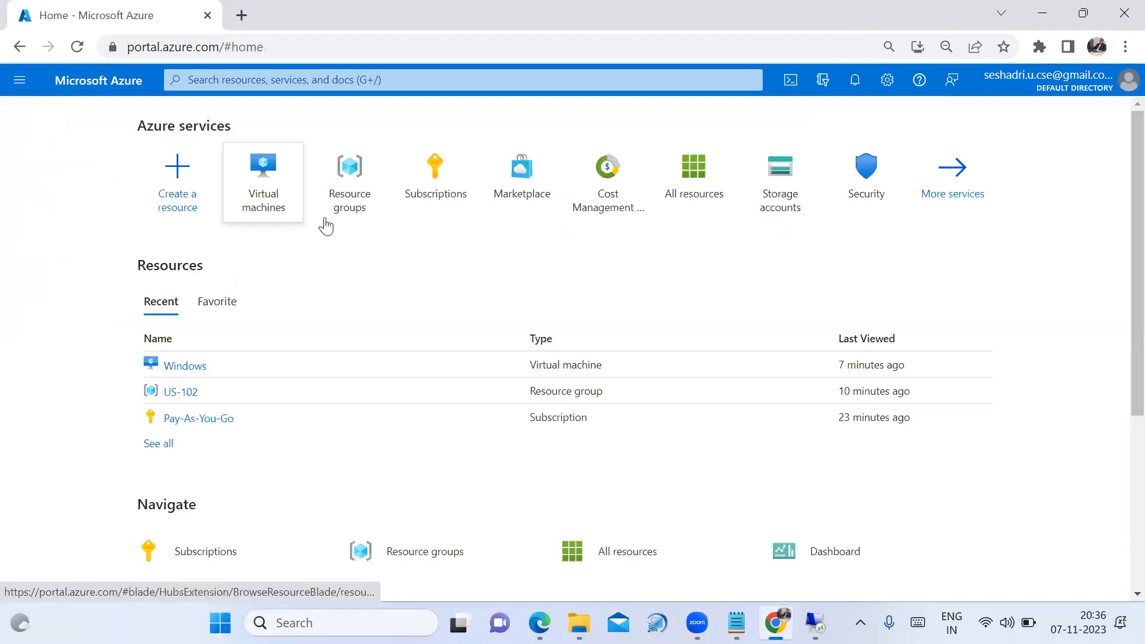
pyautogui.click(279, 199)
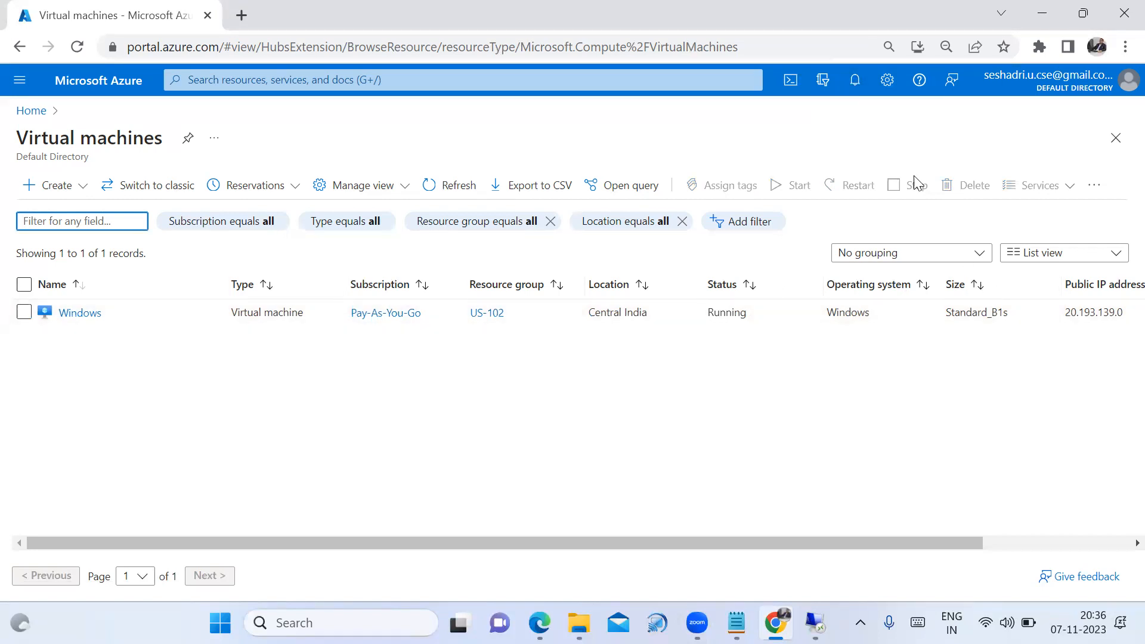
pyautogui.click(77, 46)
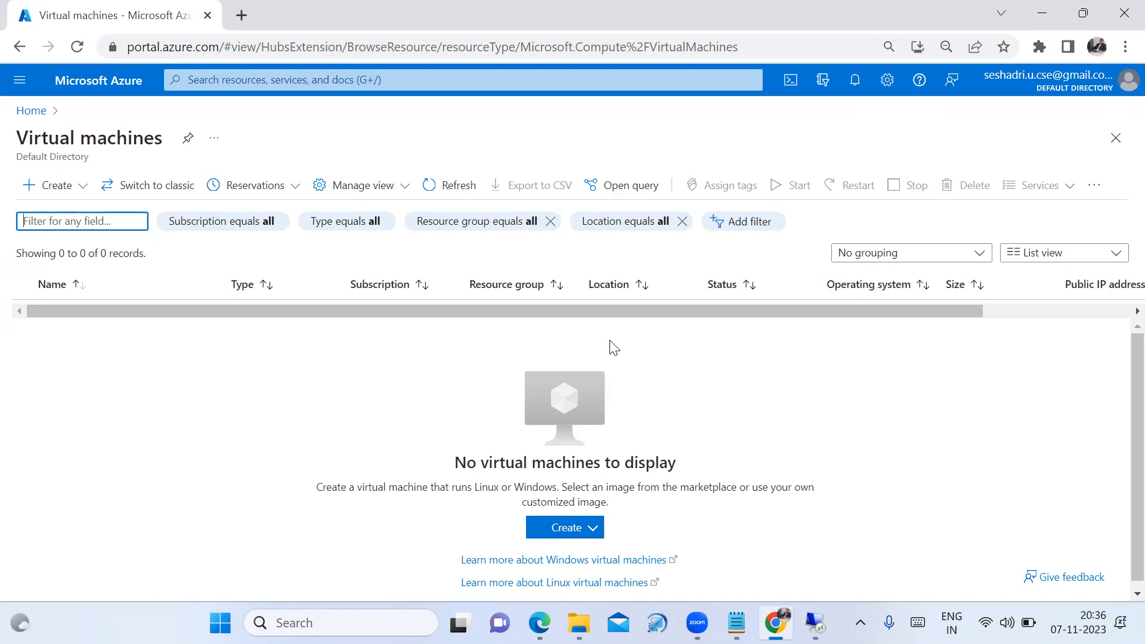
pyautogui.click(30, 111)
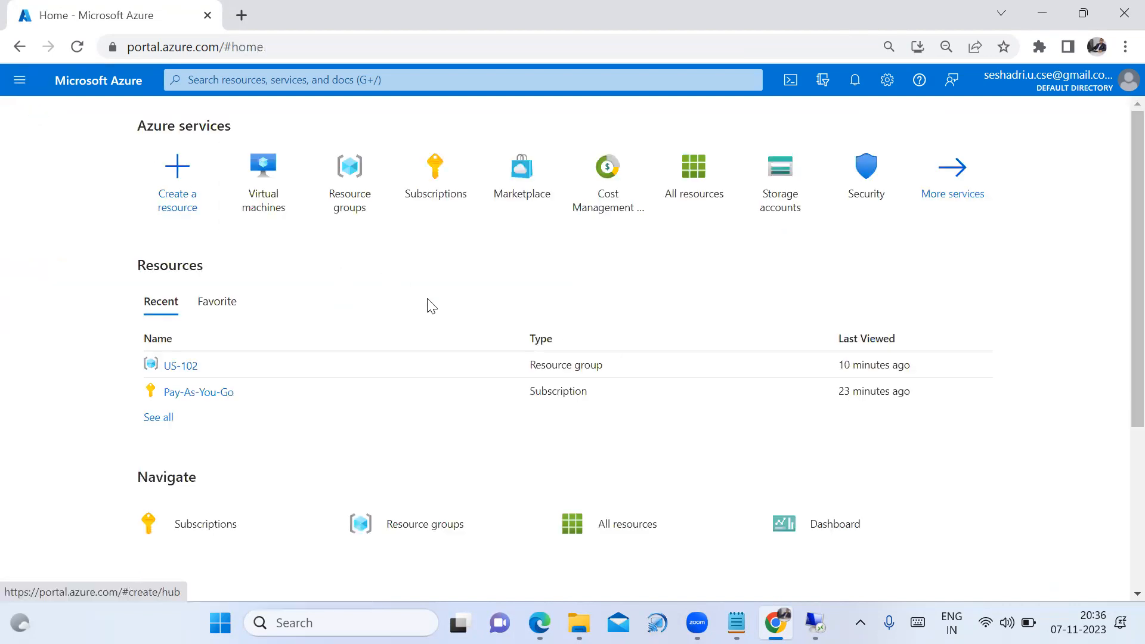
# Open Resource groups from Home and go into the US-102 resource group
pyautogui.moveTo(364, 206)
pyautogui.moveTo(337, 201)
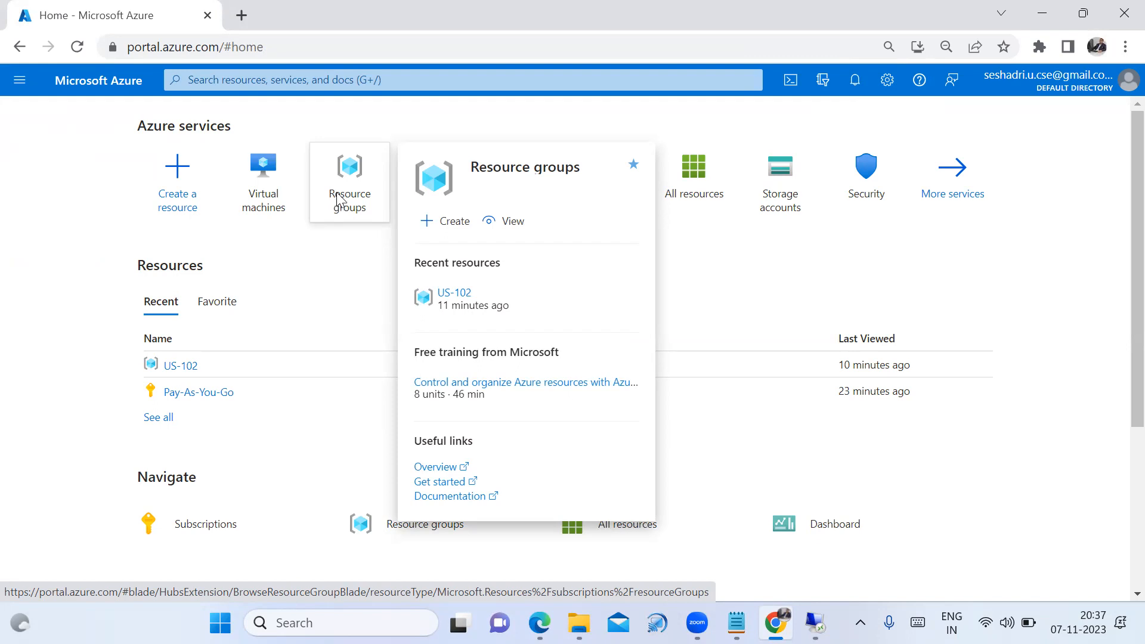
pyautogui.click(338, 201)
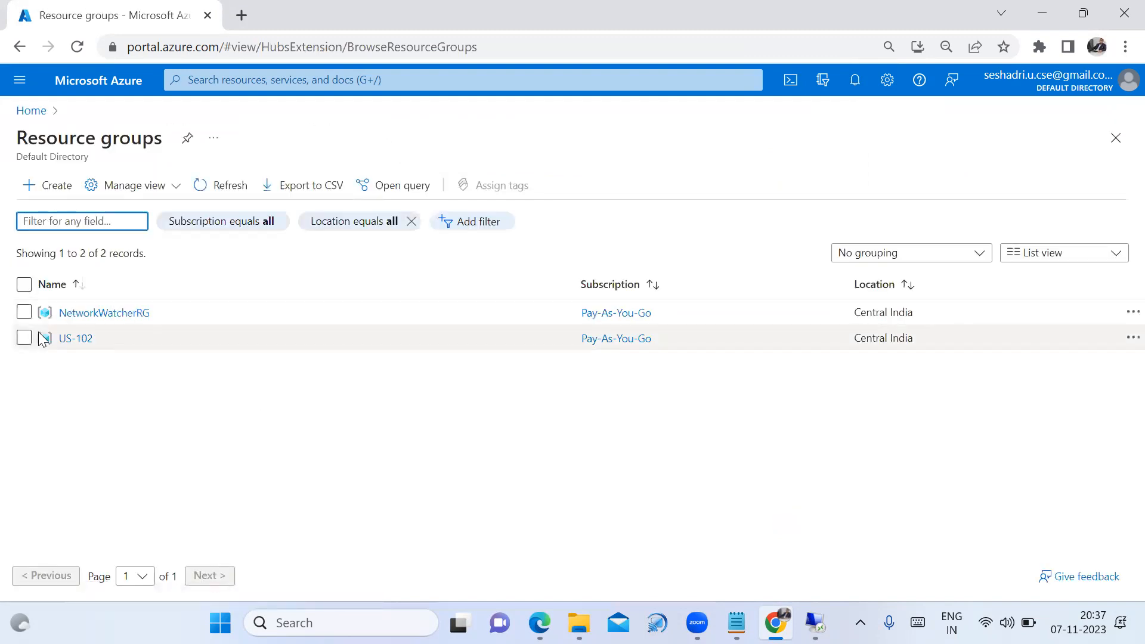
pyautogui.click(24, 341)
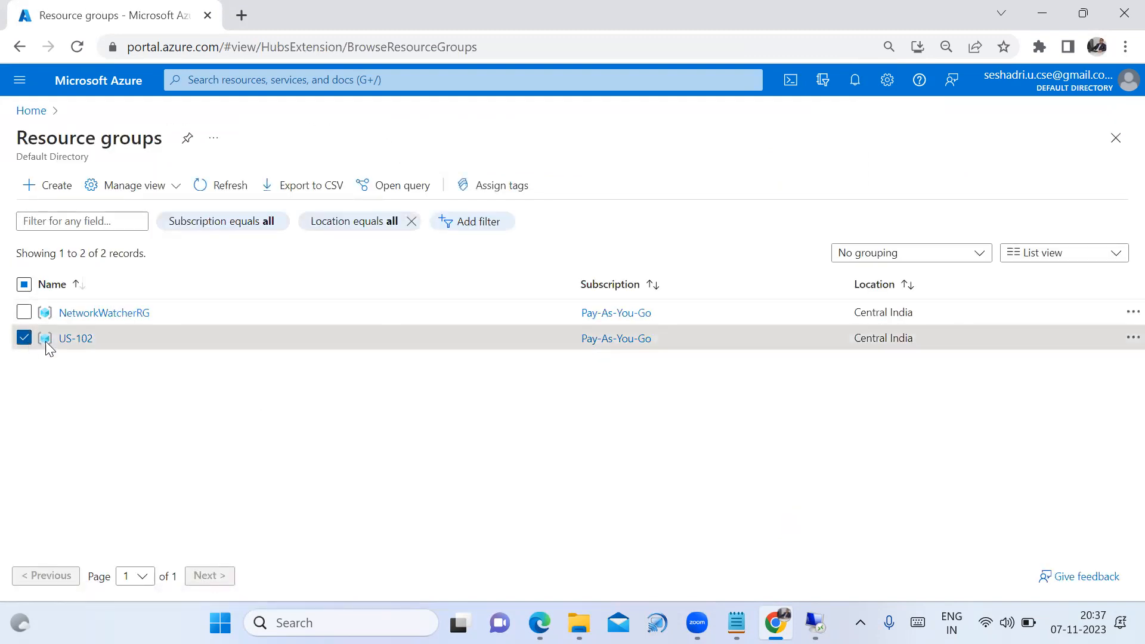
pyautogui.click(76, 342)
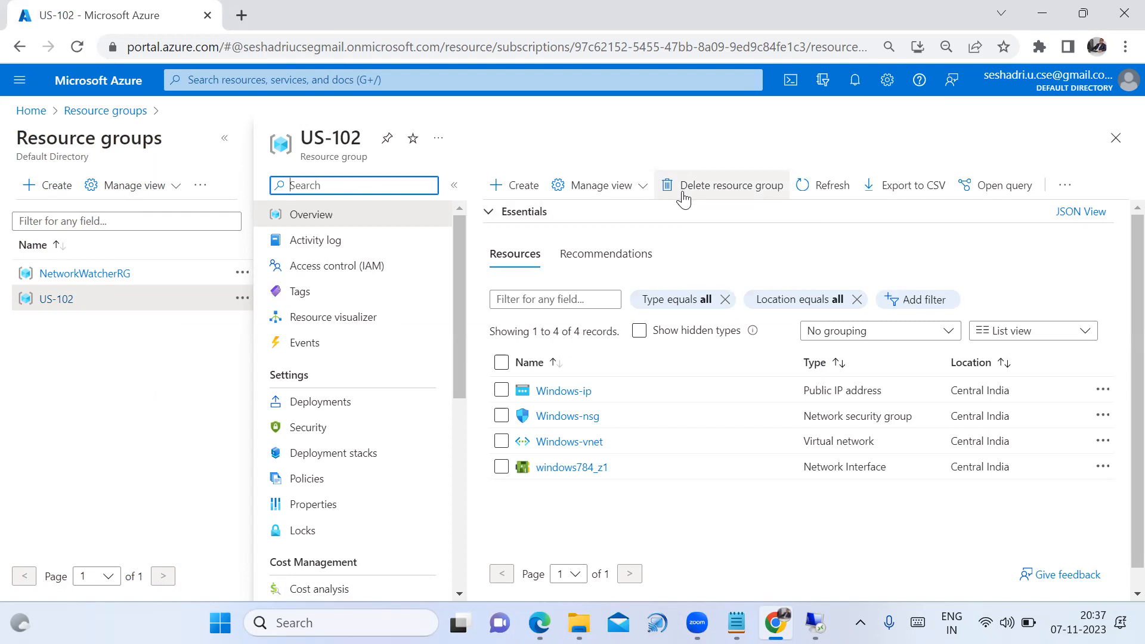
# Delete resource group US-102, entering US-102 as the confirmation name and confirming
pyautogui.click(683, 194)
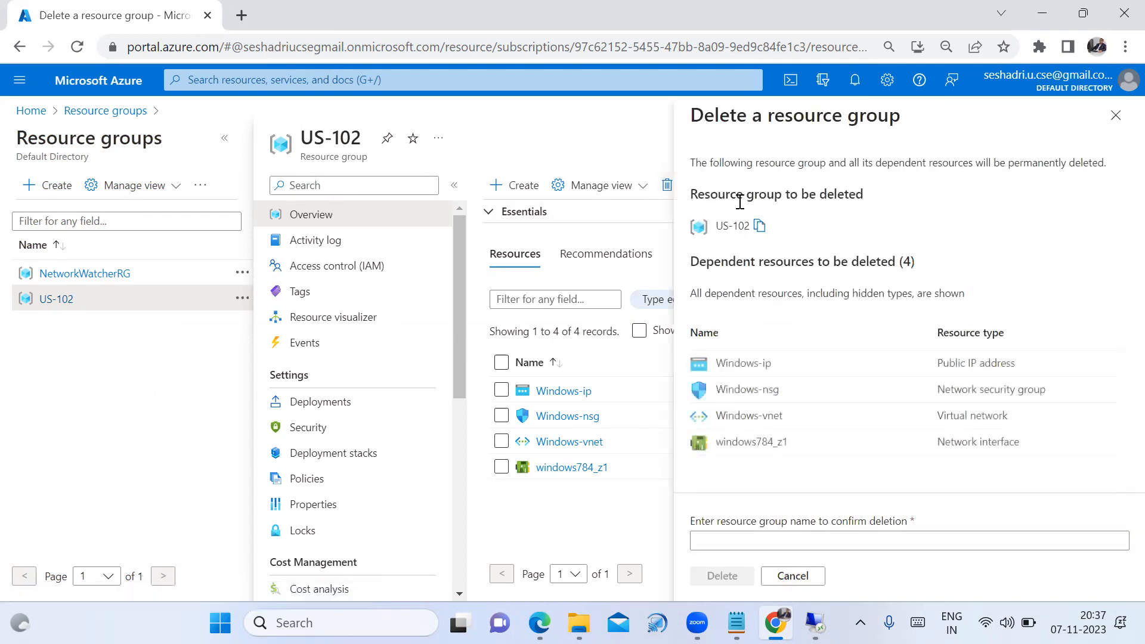
pyautogui.click(758, 227)
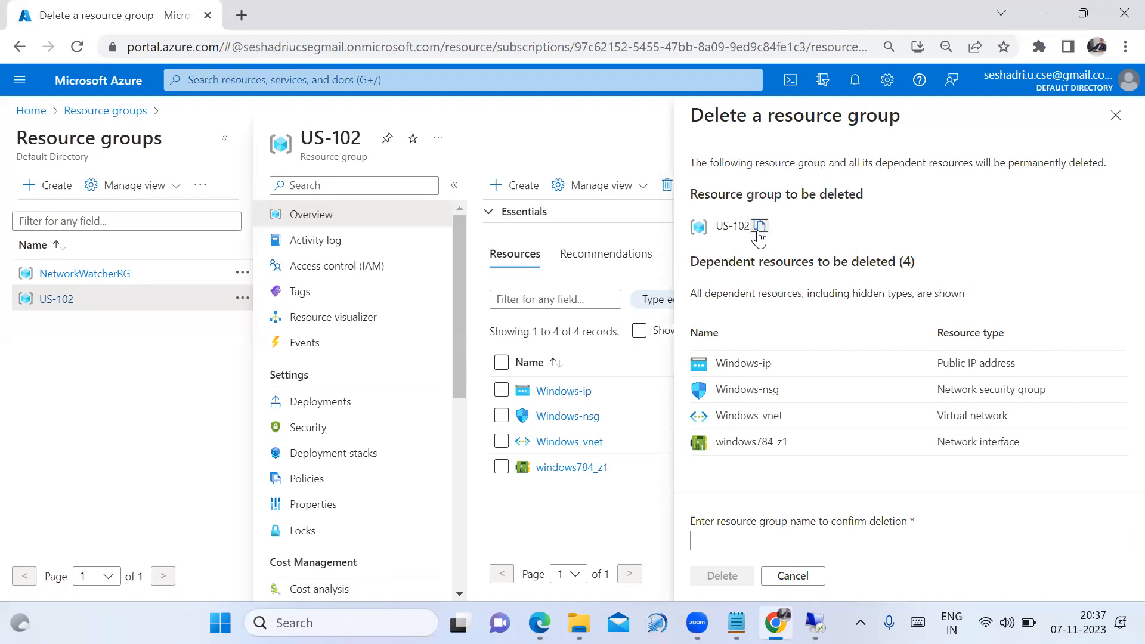
pyautogui.click(706, 541)
pyautogui.click(706, 541)
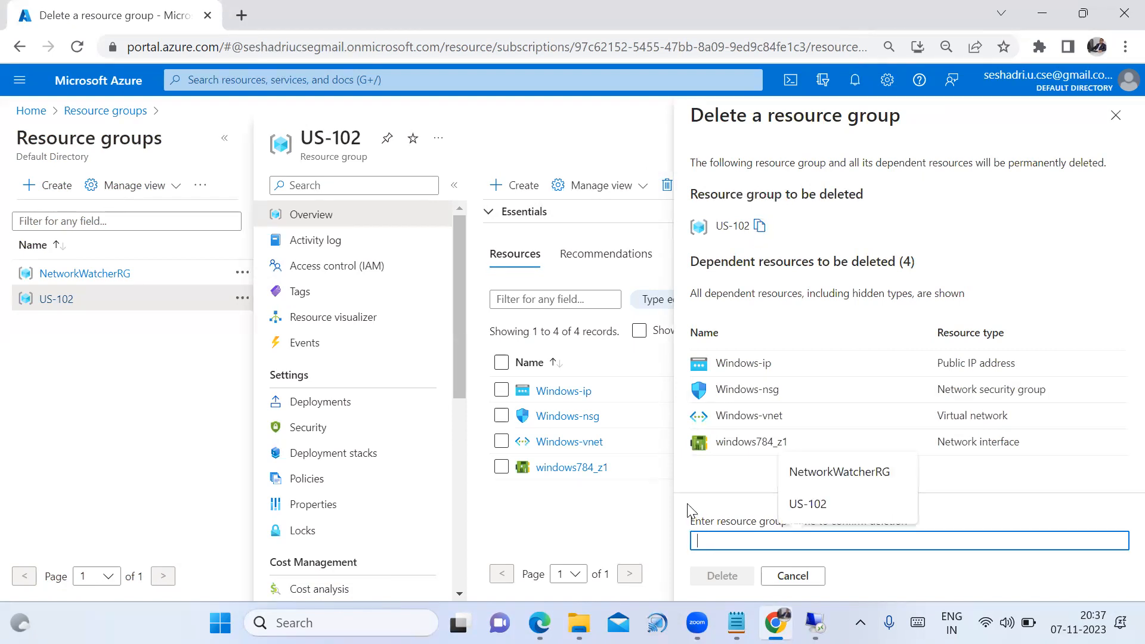
pyautogui.press('Down')
pyautogui.press('Down')
pyautogui.press('Return')
pyautogui.click(722, 574)
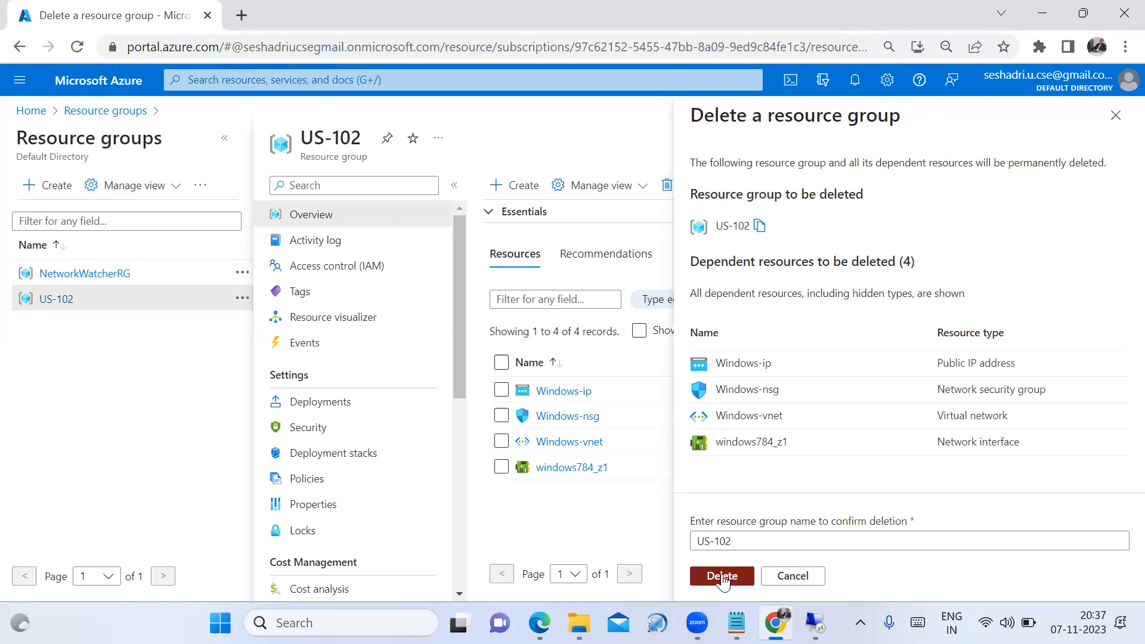
pyautogui.click(902, 424)
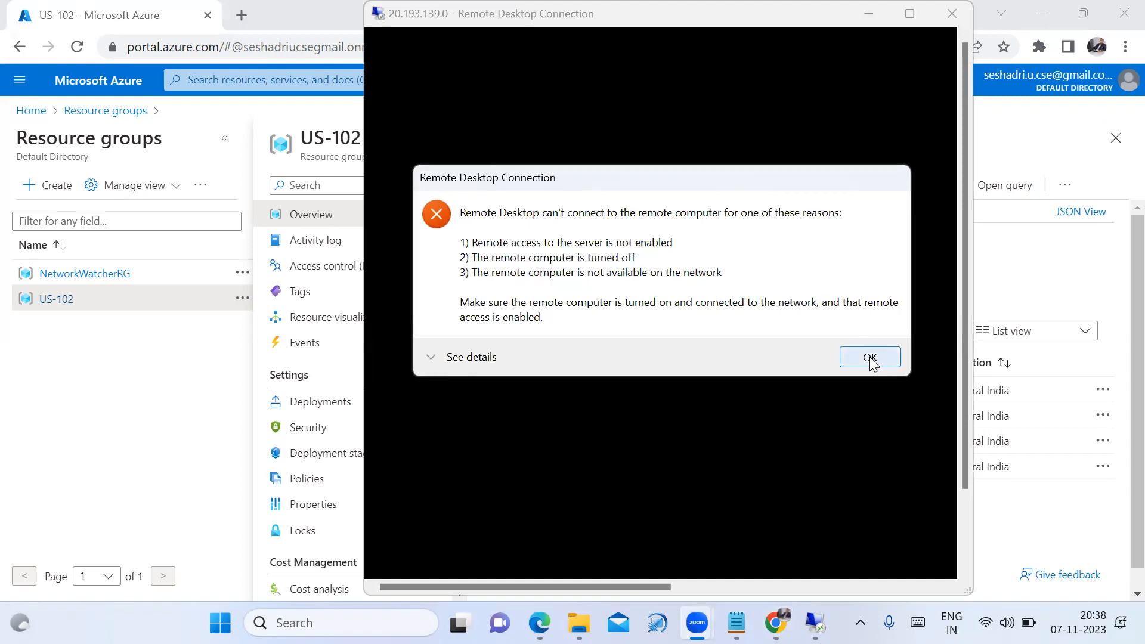
# Bring Remote Desktop forward and dismiss the can't-connect error for 20.193.139.0
pyautogui.click(814, 623)
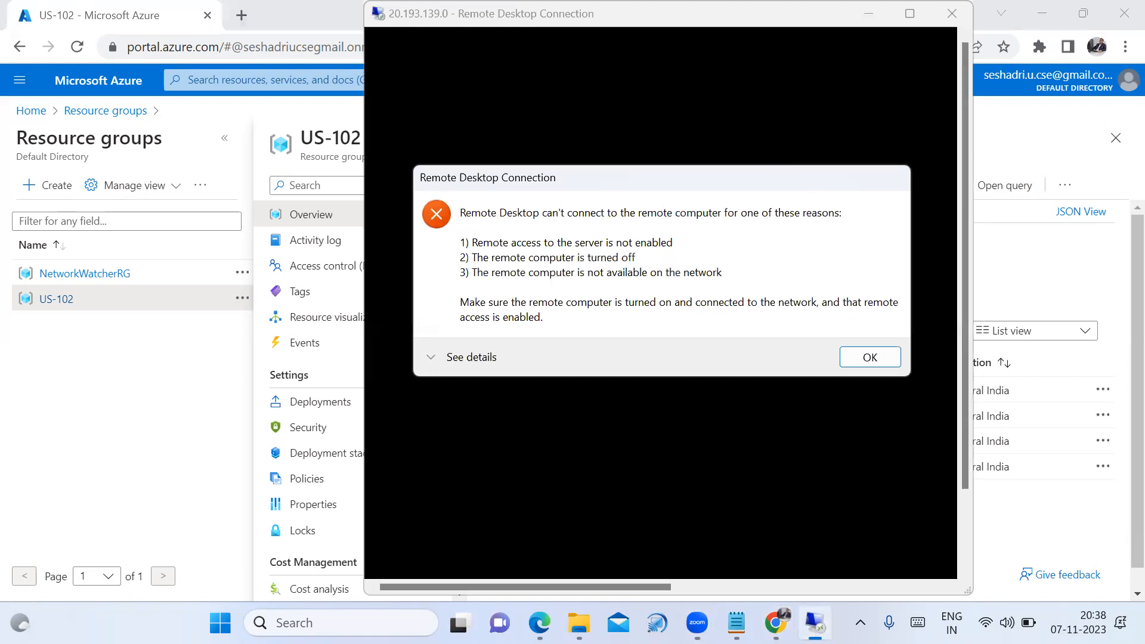
pyautogui.click(870, 357)
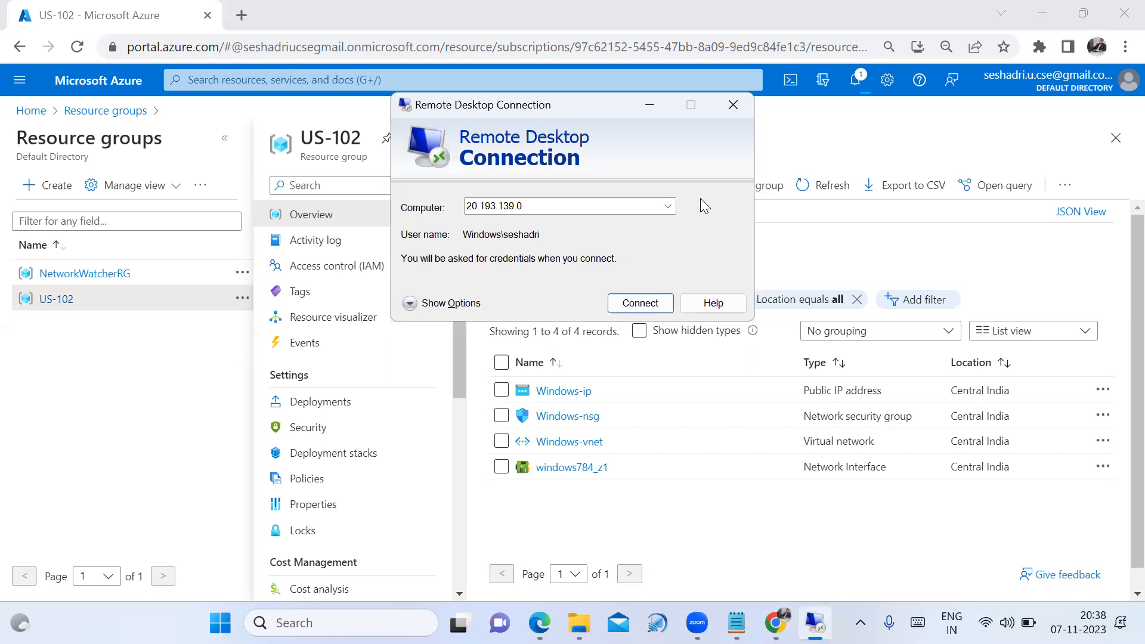
# Close the Remote Desktop window and check the US-102 deletion notification
pyautogui.click(736, 103)
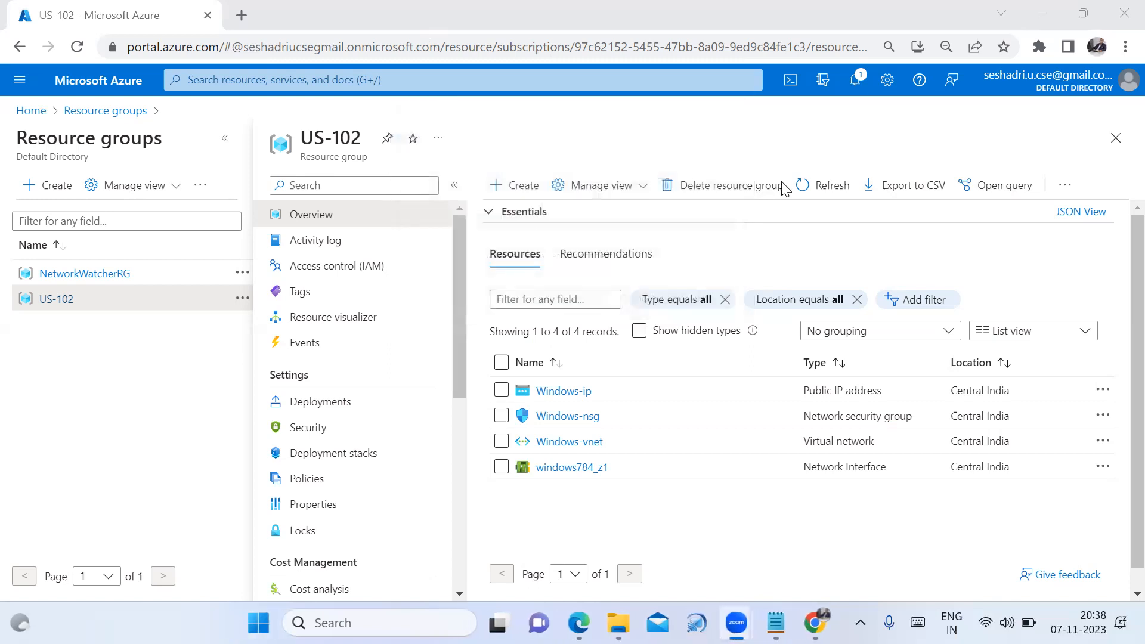
pyautogui.click(865, 94)
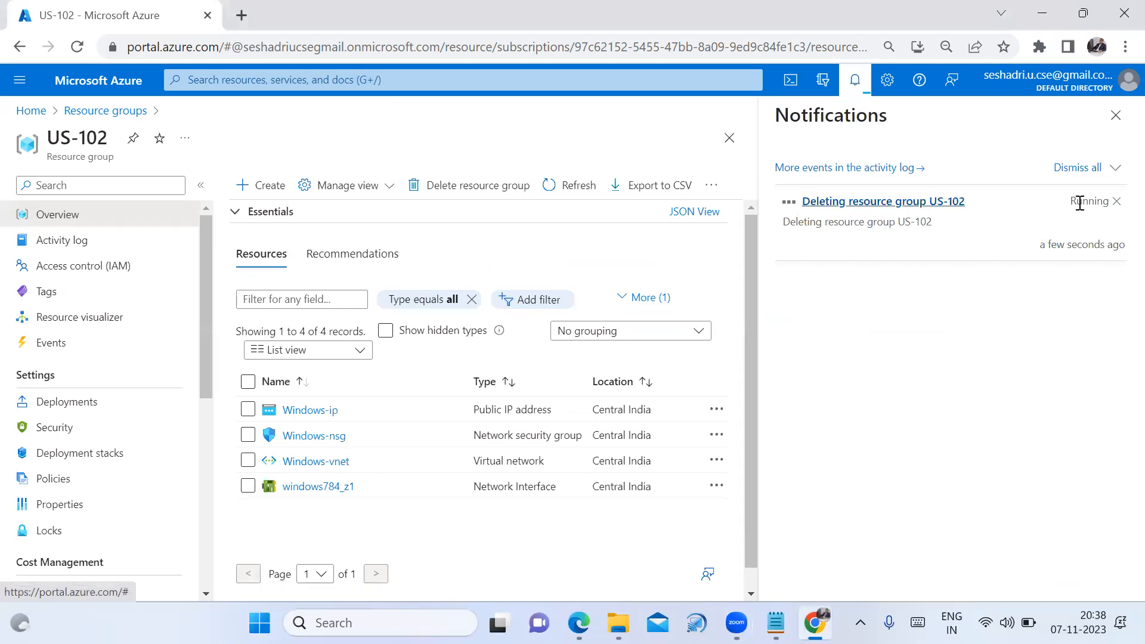
pyautogui.click(1119, 126)
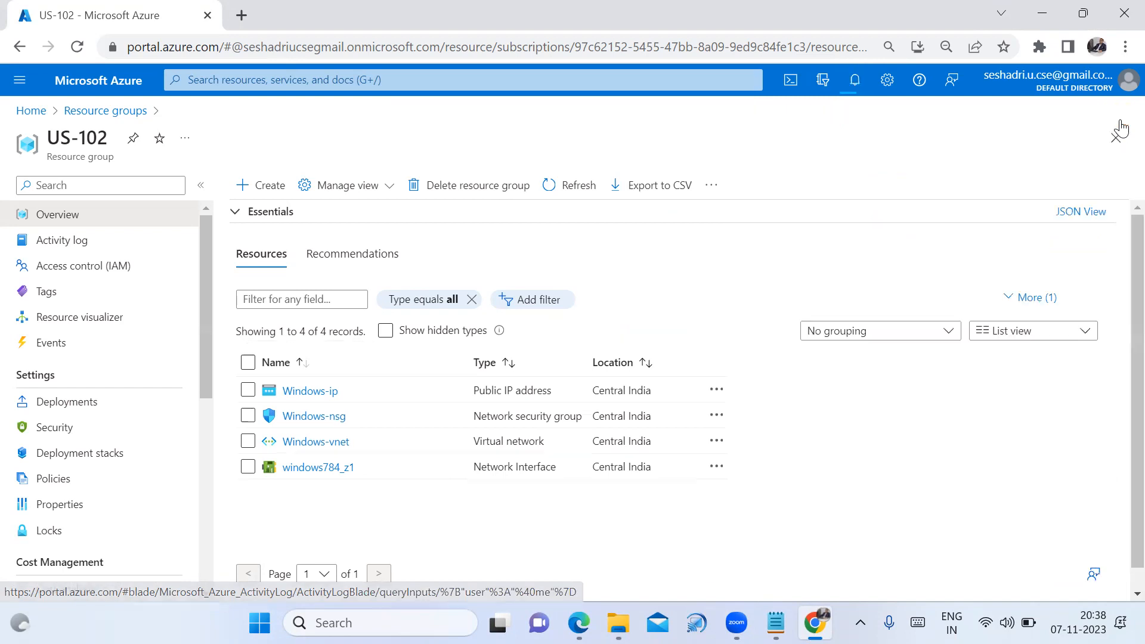
# Refresh the Resource groups list until US-102 disappears, then open NetworkWatcherRG
pyautogui.click(143, 110)
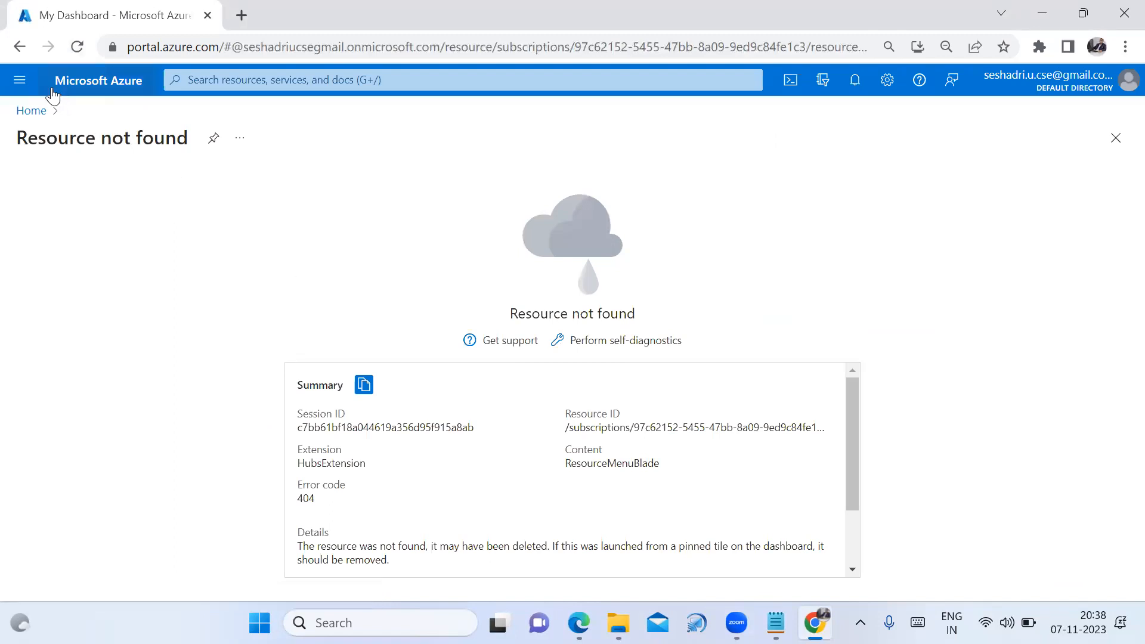
pyautogui.click(37, 110)
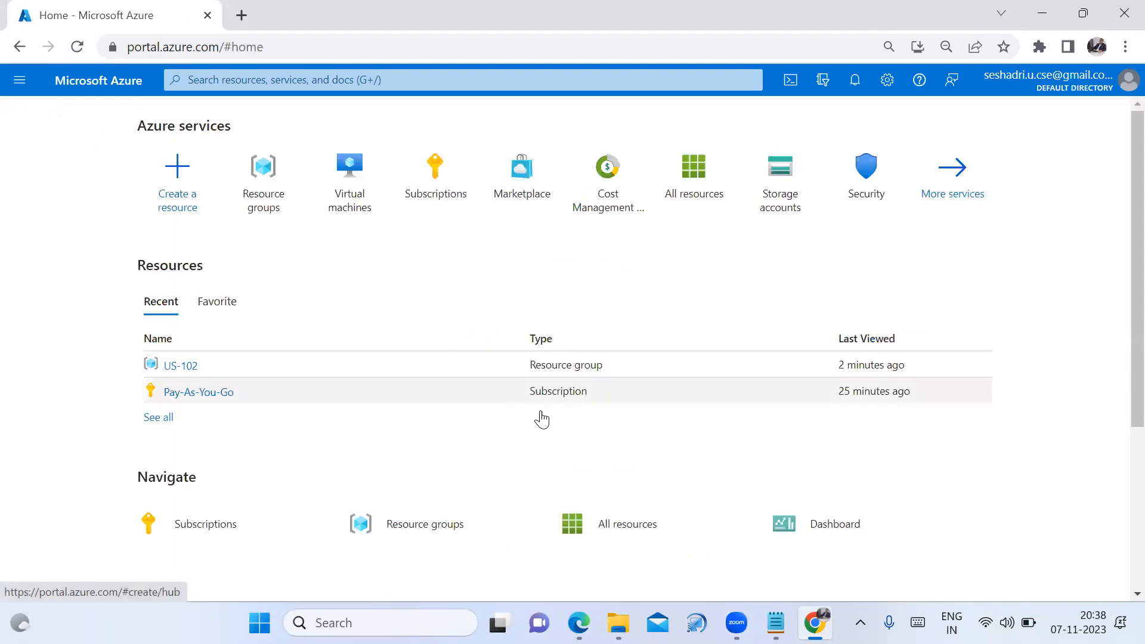
pyautogui.click(424, 530)
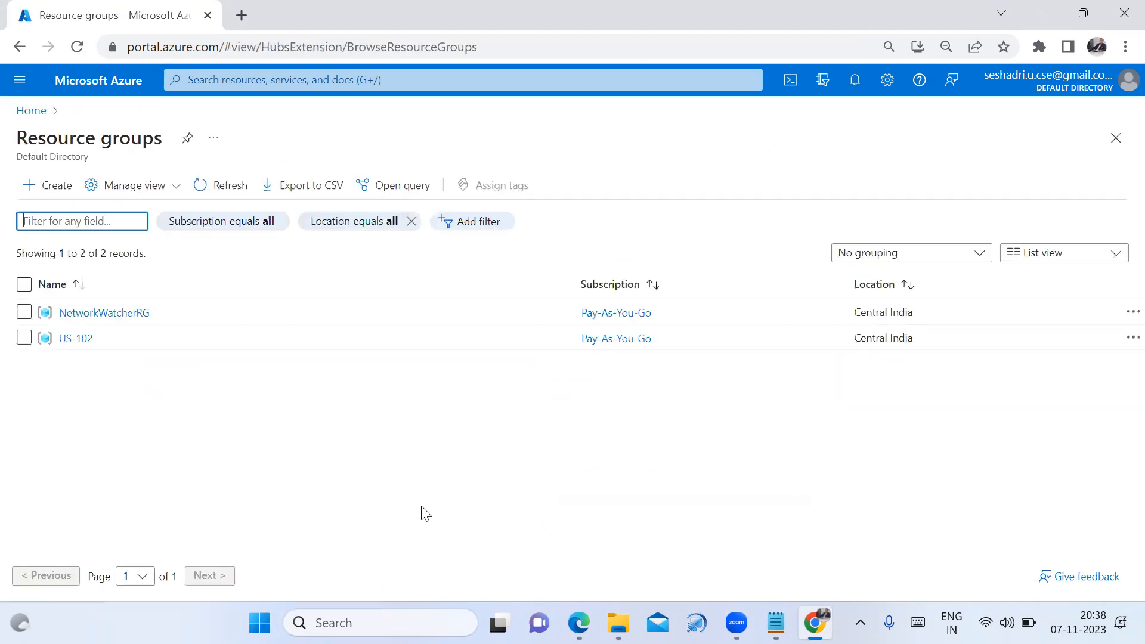
pyautogui.click(200, 186)
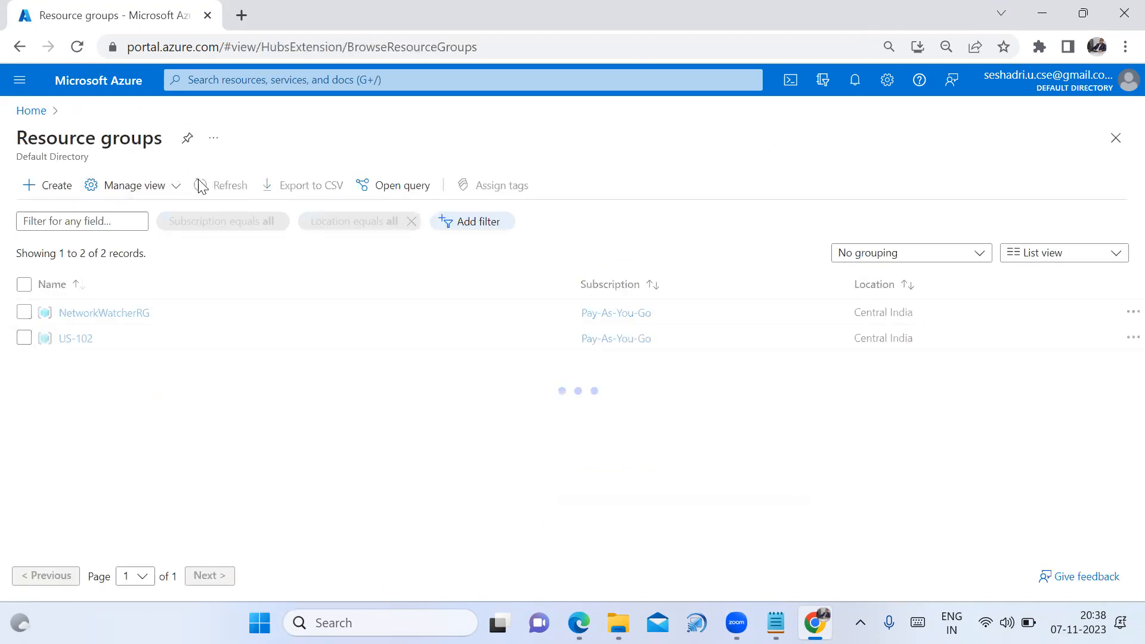
pyautogui.click(200, 185)
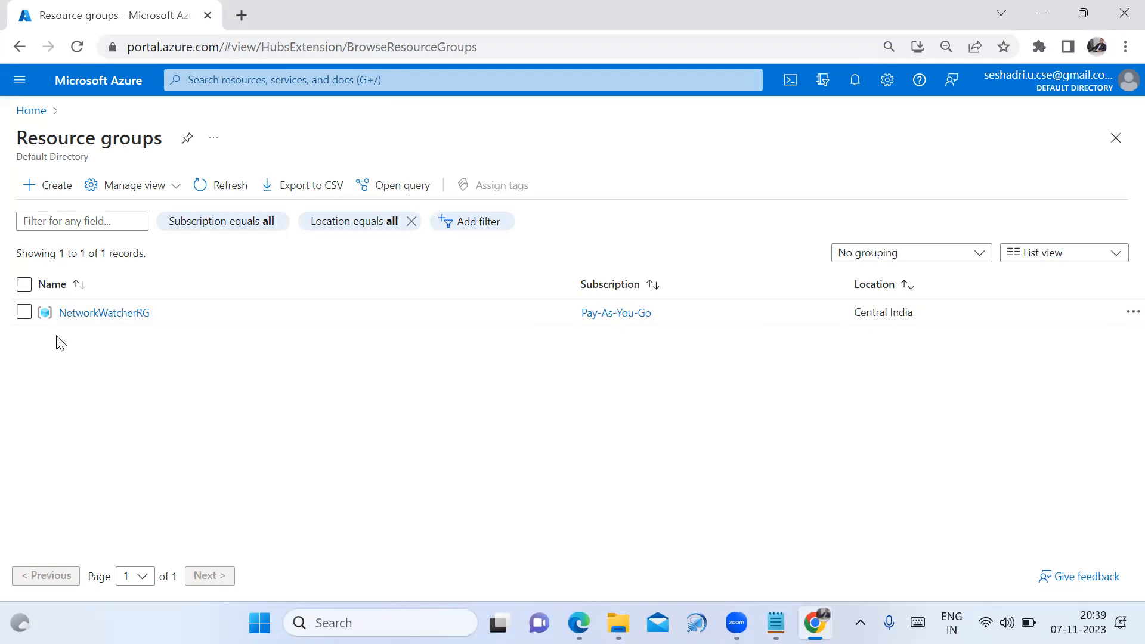
pyautogui.click(91, 316)
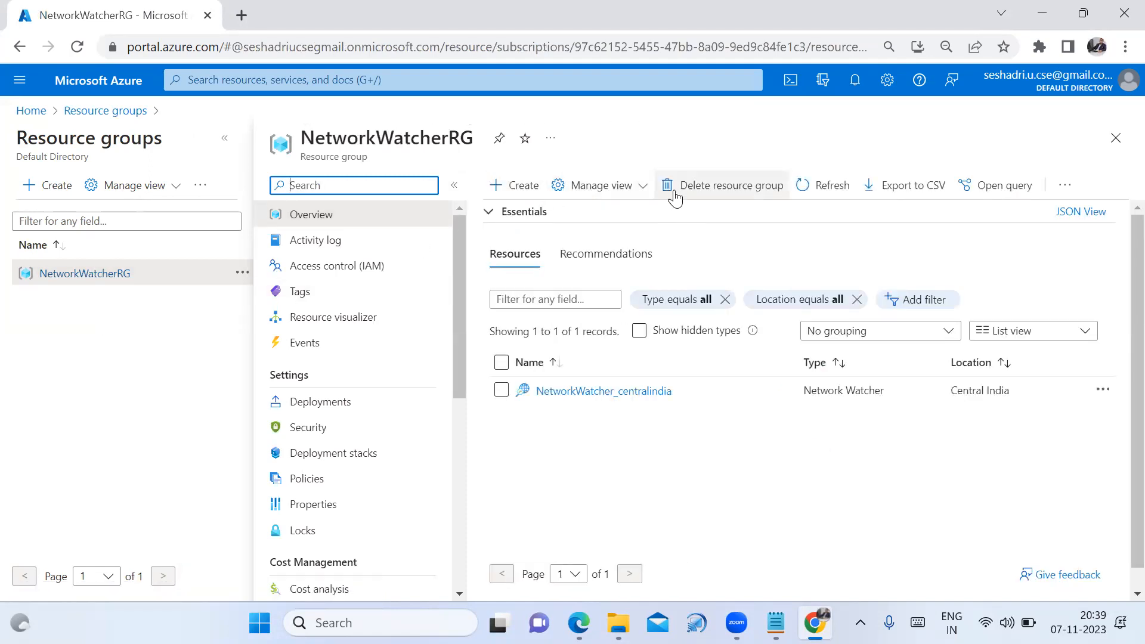
# Delete the NetworkWatcherRG resource group, pasting its name to confirm
pyautogui.click(676, 198)
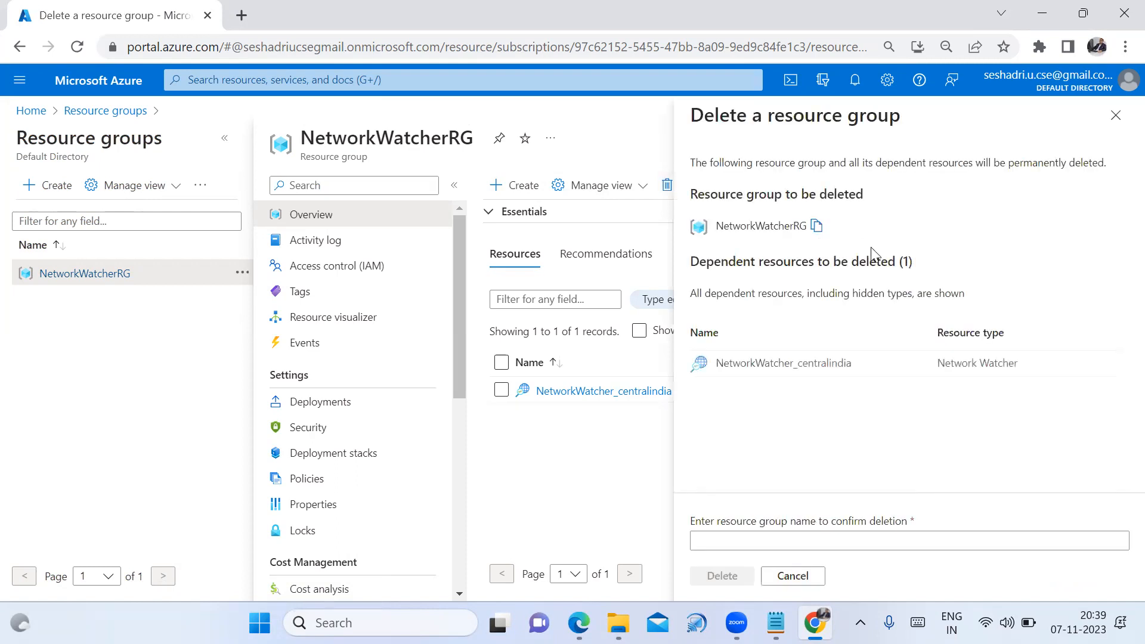
pyautogui.click(816, 227)
pyautogui.click(738, 538)
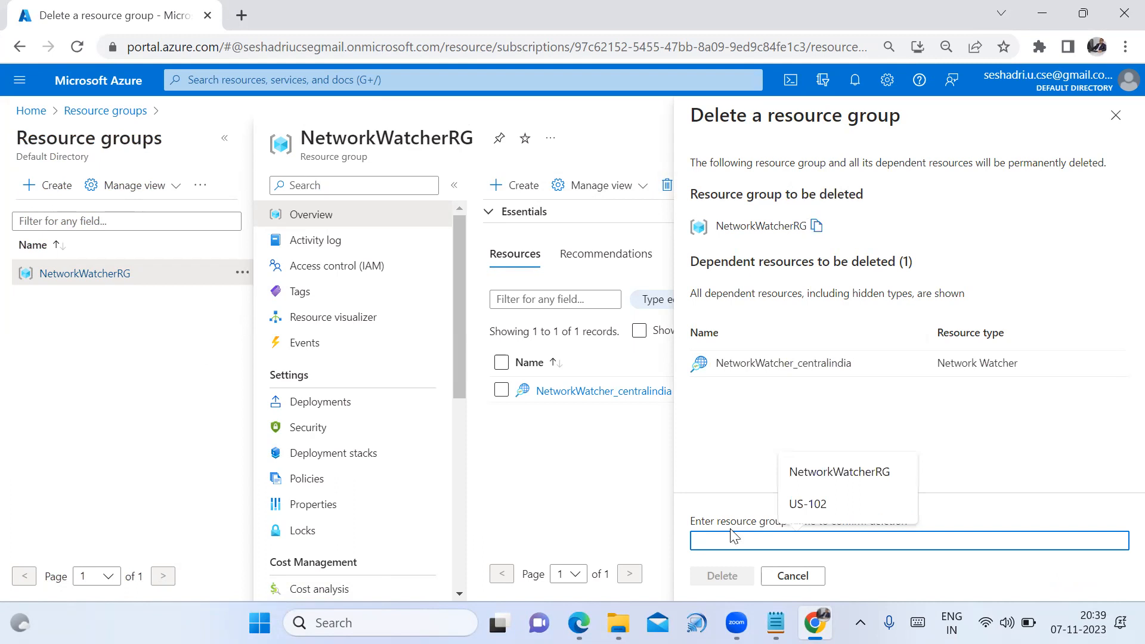
pyautogui.hotkey('ctrl', 'v')
pyautogui.click(721, 575)
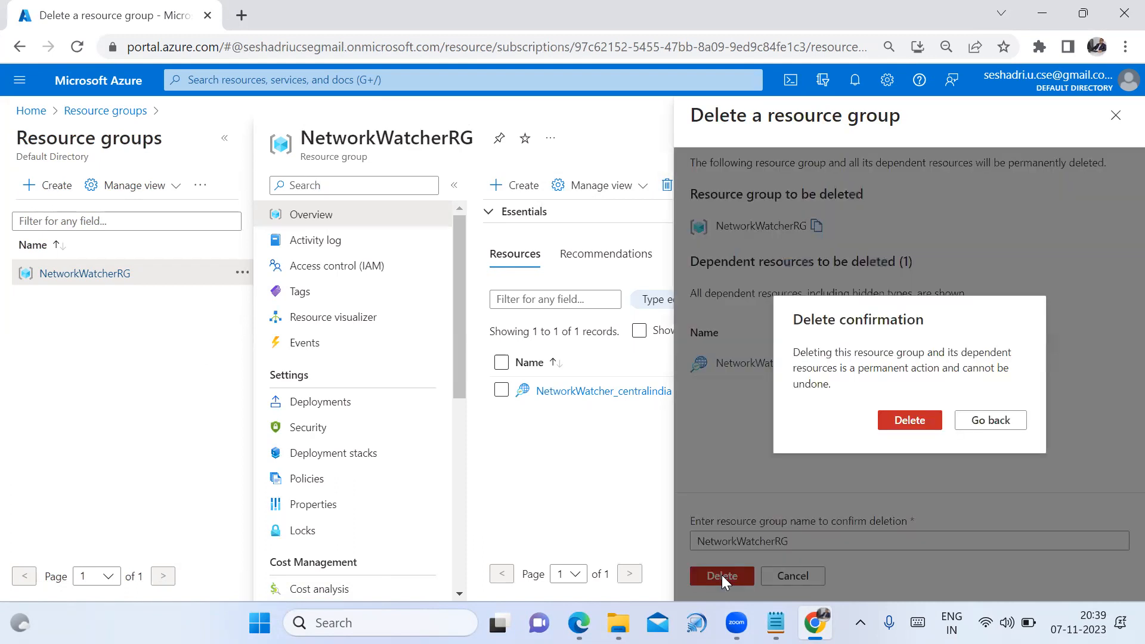
pyautogui.click(928, 424)
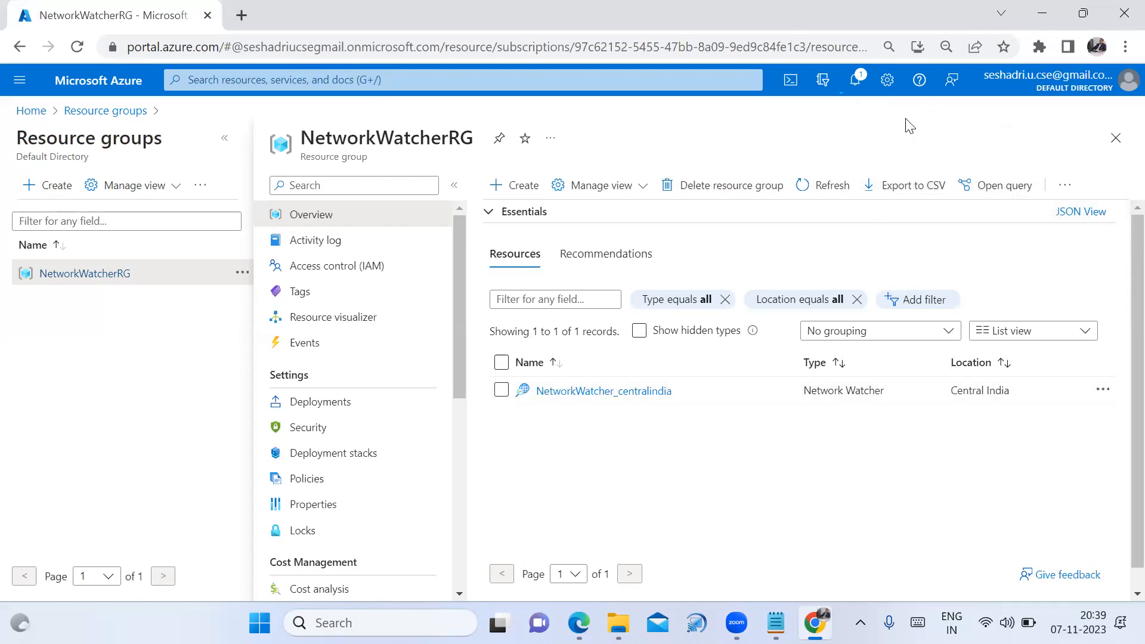
# Check the NetworkWatcherRG deletion notifications and reload the portal page
pyautogui.click(855, 93)
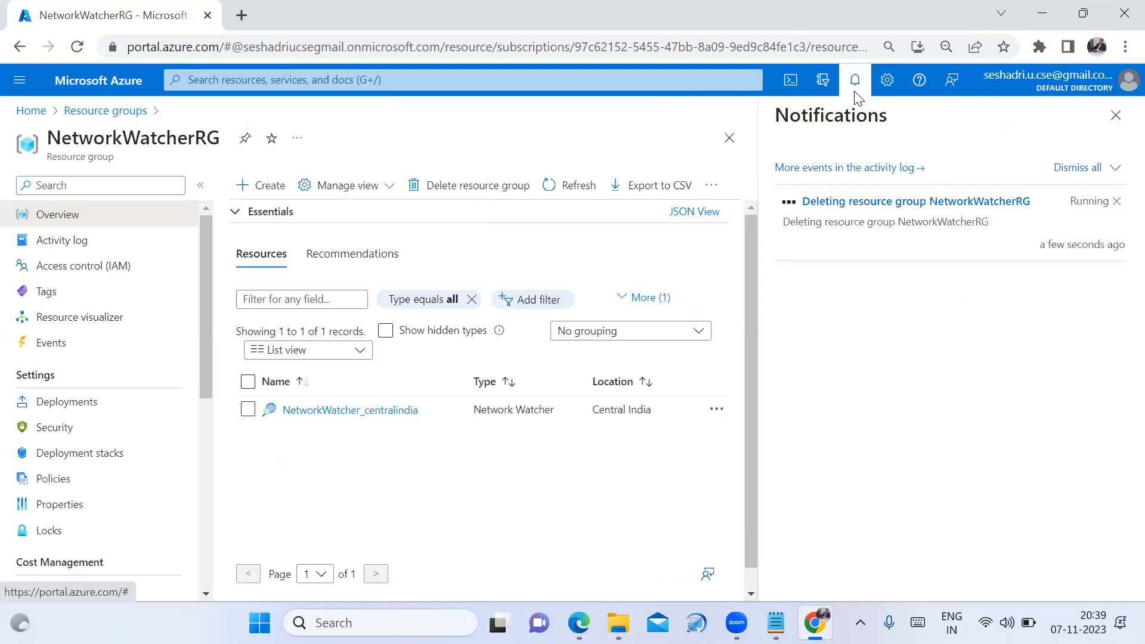
pyautogui.click(1111, 126)
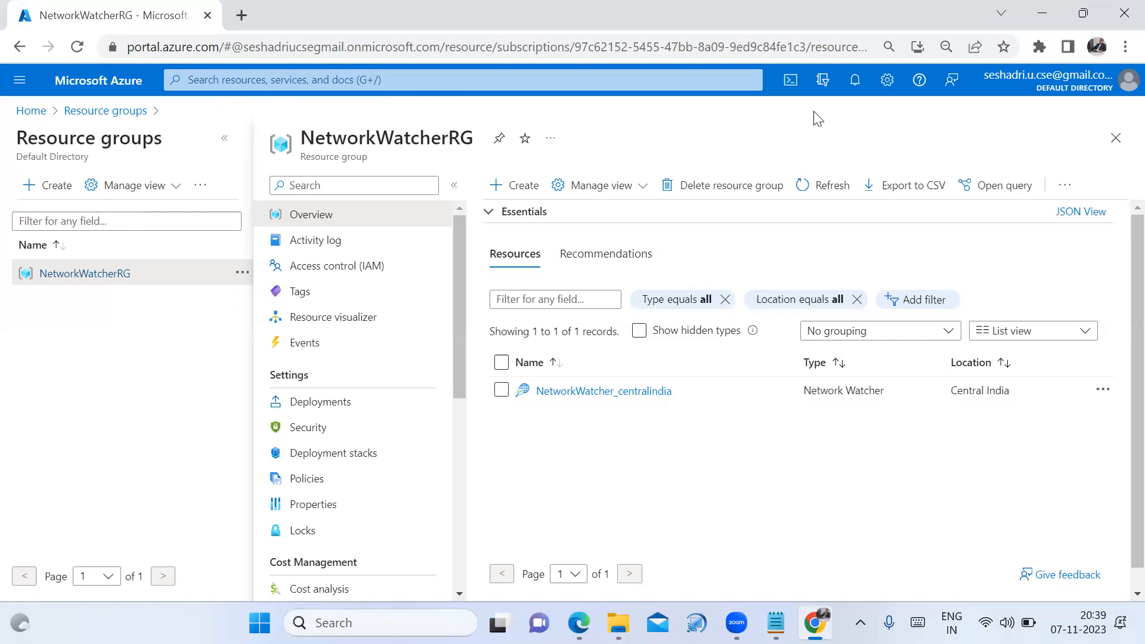
pyautogui.click(841, 92)
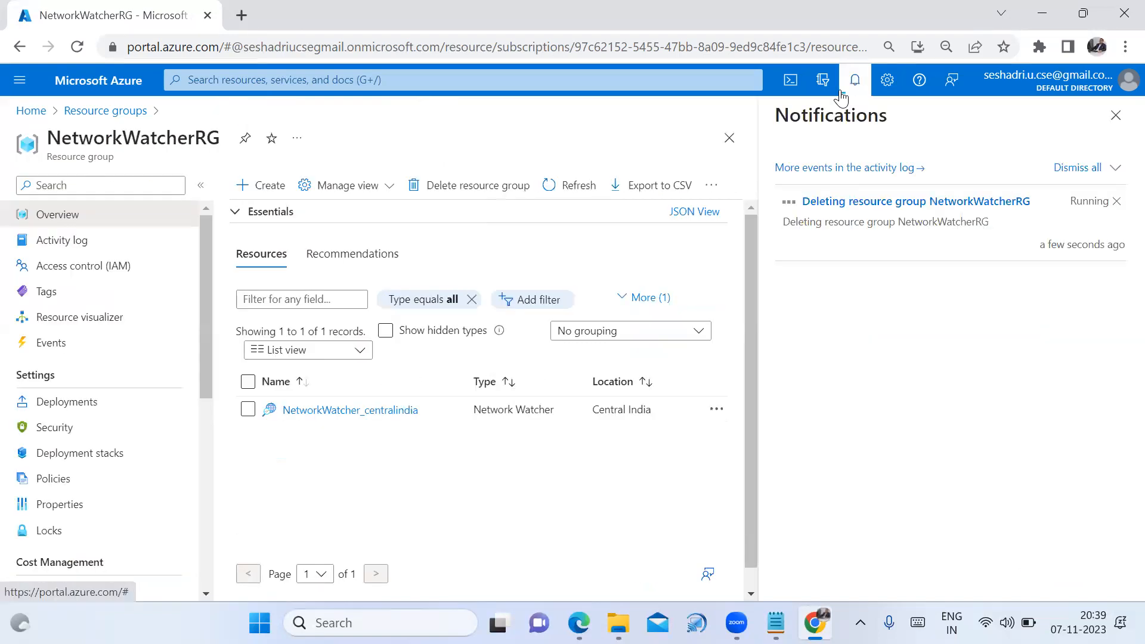
pyautogui.click(1116, 115)
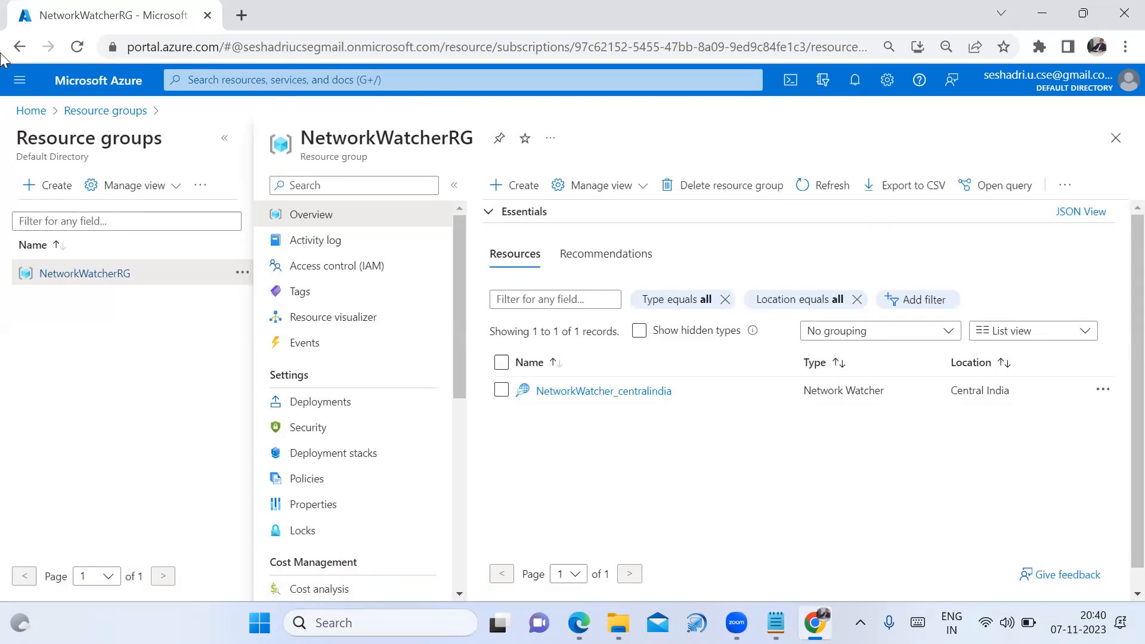
pyautogui.click(77, 46)
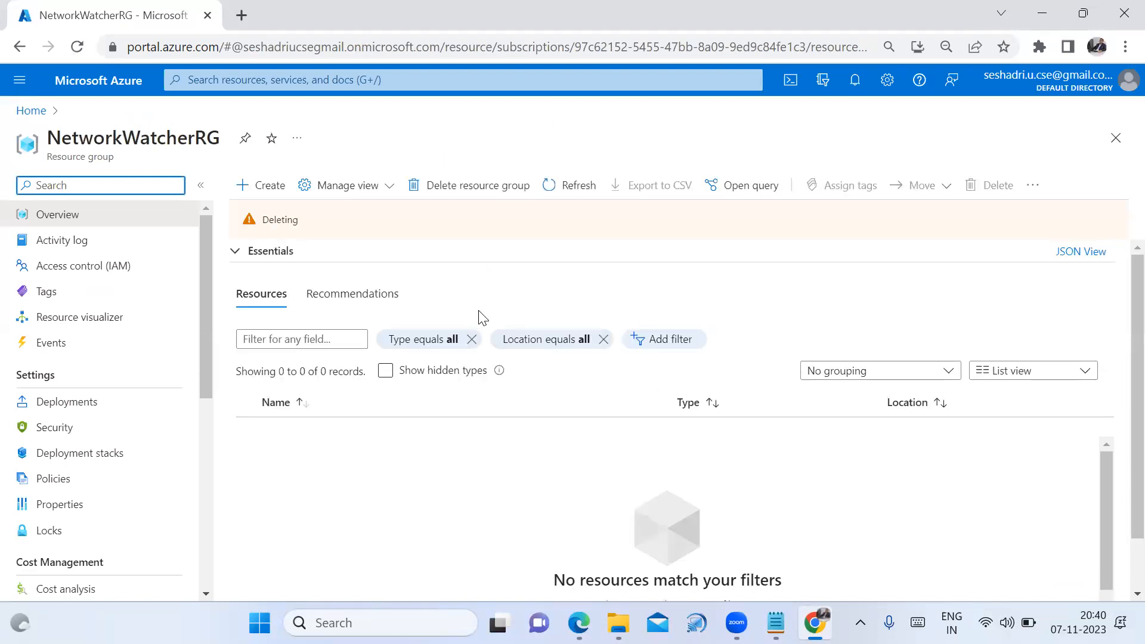
# Refresh the resource groups list twice, confirm NetworkWatcherRG is still listed, then switch to the PDF slides
pyautogui.click(29, 111)
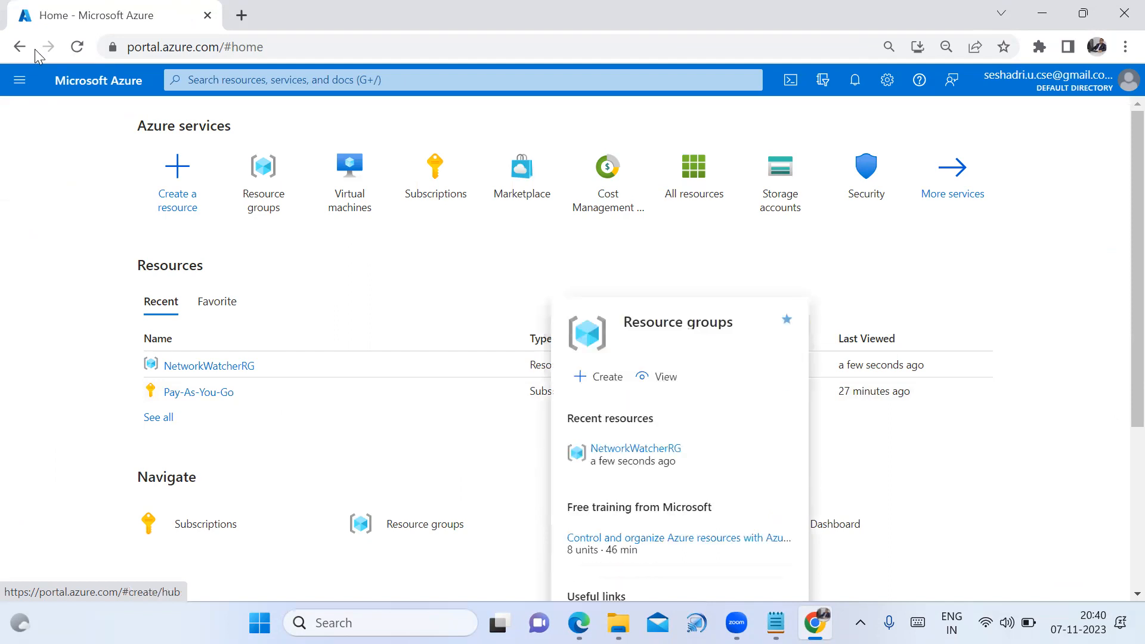
pyautogui.click(76, 47)
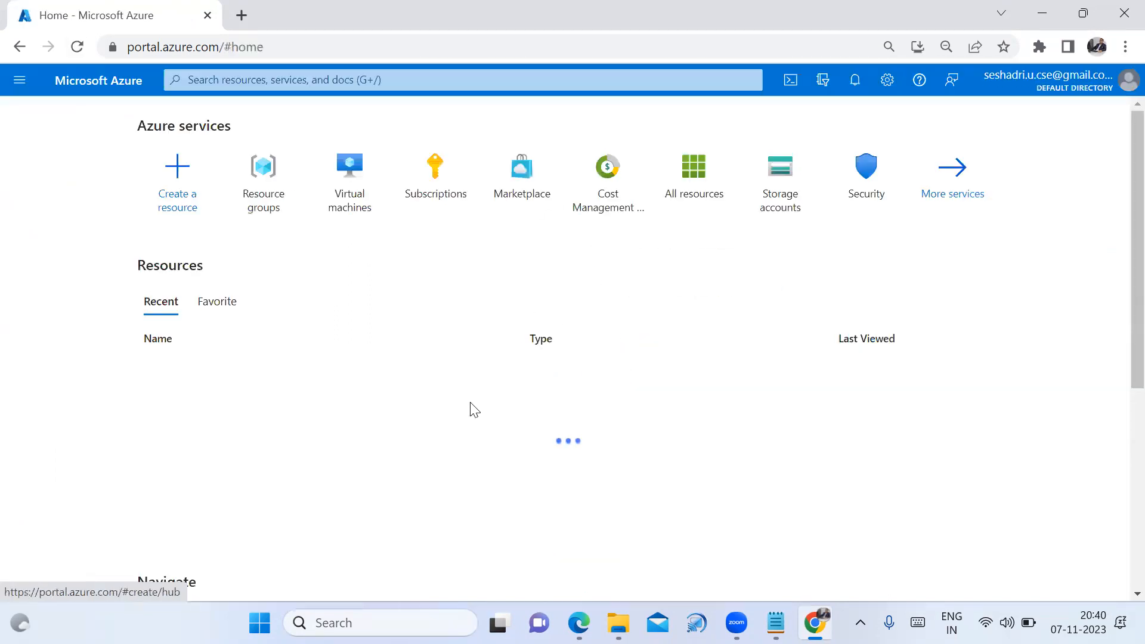
pyautogui.click(425, 527)
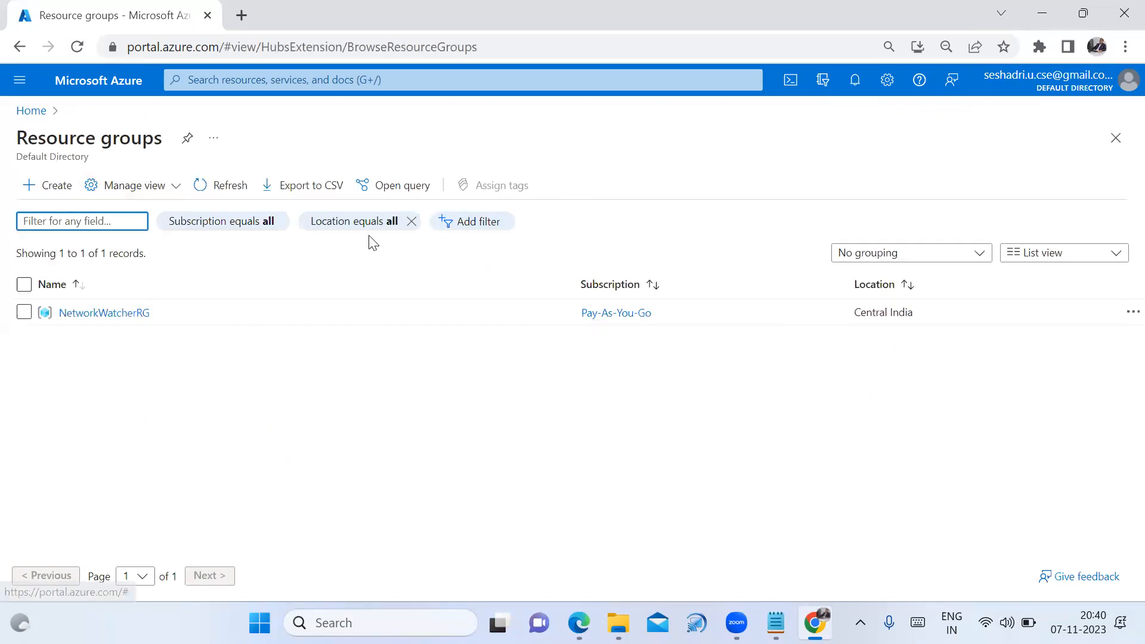
pyautogui.click(202, 187)
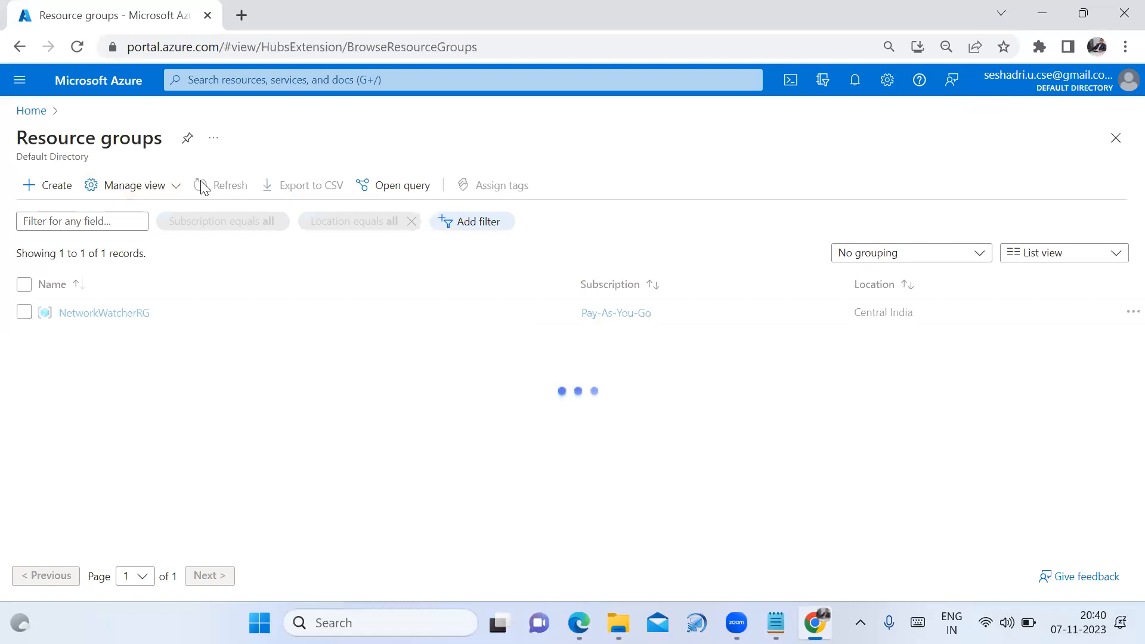
pyautogui.click(201, 187)
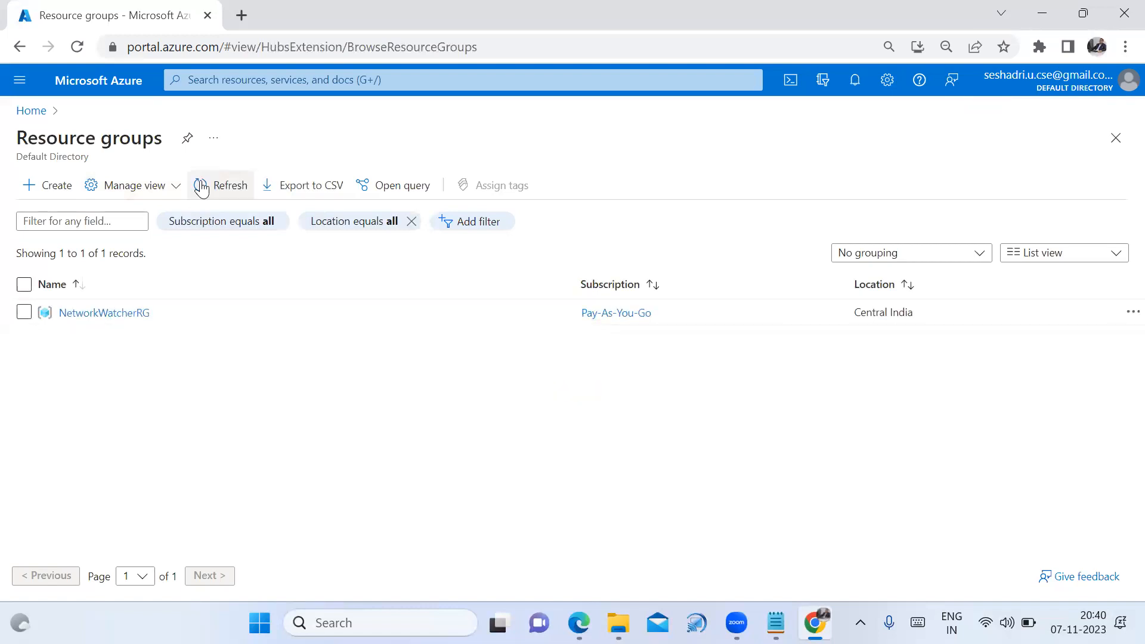
pyautogui.click(75, 94)
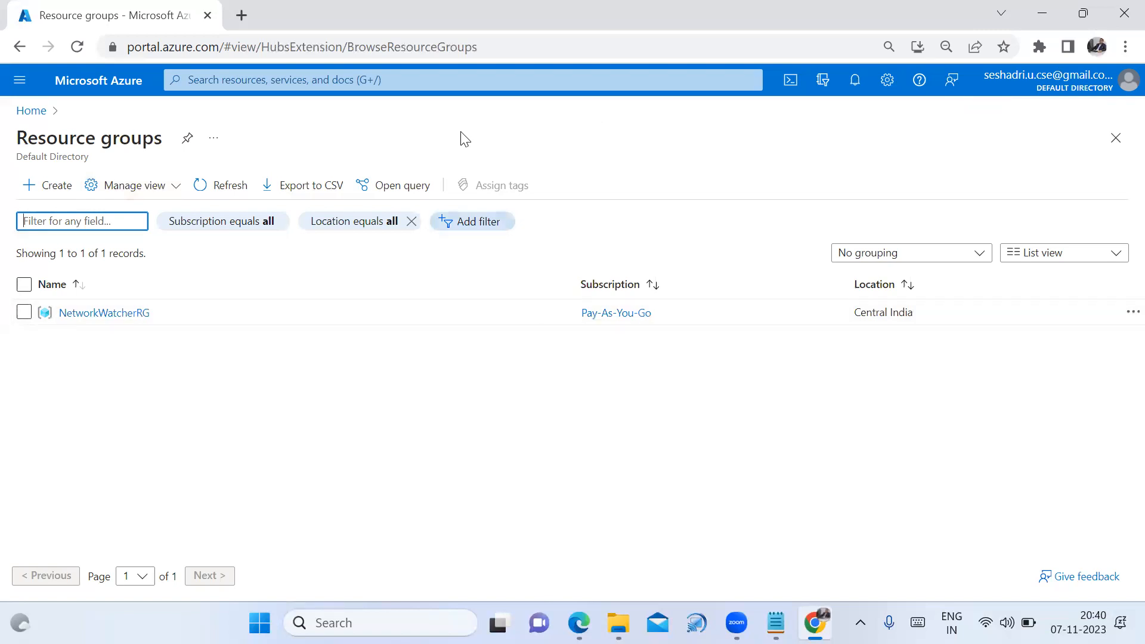
pyautogui.click(619, 622)
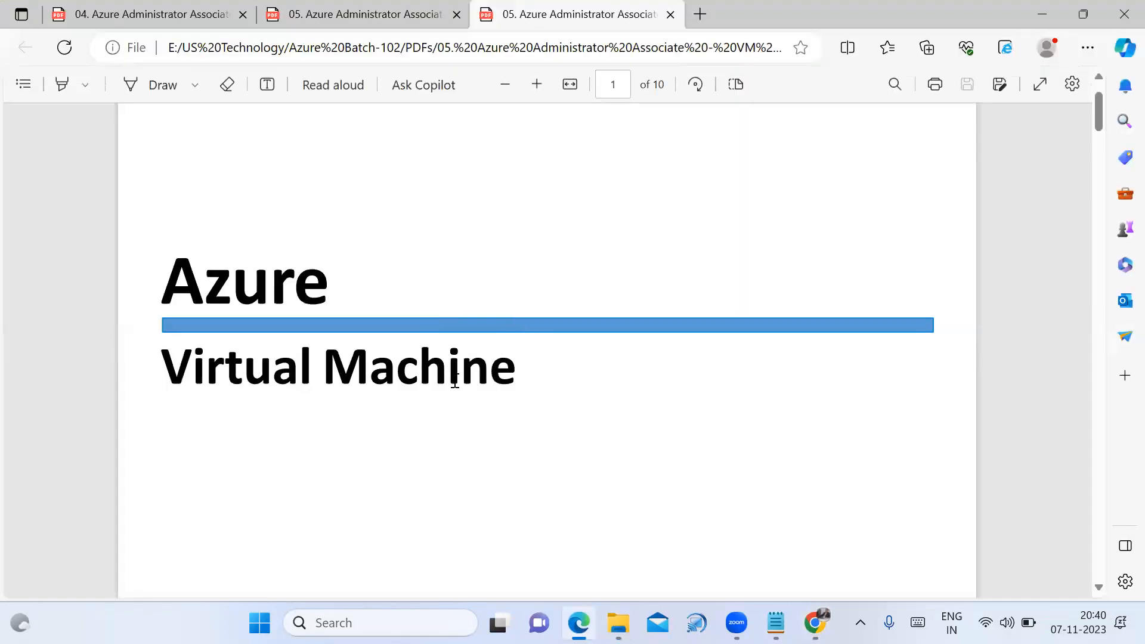
# Scroll through the opening Windows VM slides, highlighting key lines along the way
pyautogui.scroll(-10, 454, 379)
pyautogui.scroll(-8, 444, 453)
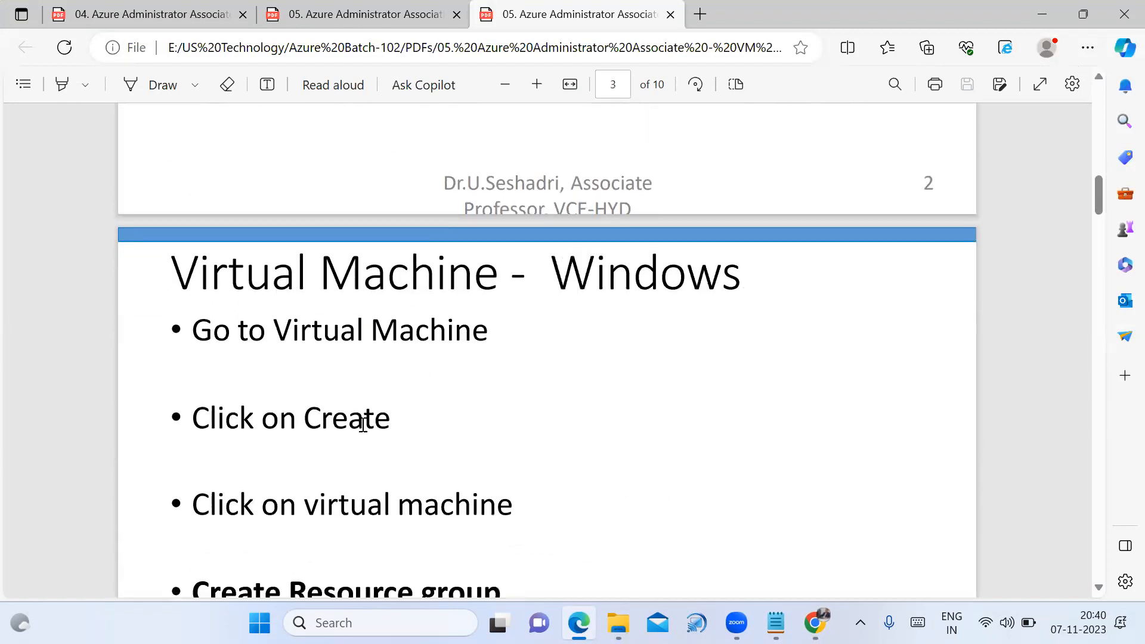
pyautogui.scroll(1, 278, 389)
pyautogui.scroll(1, 276, 381)
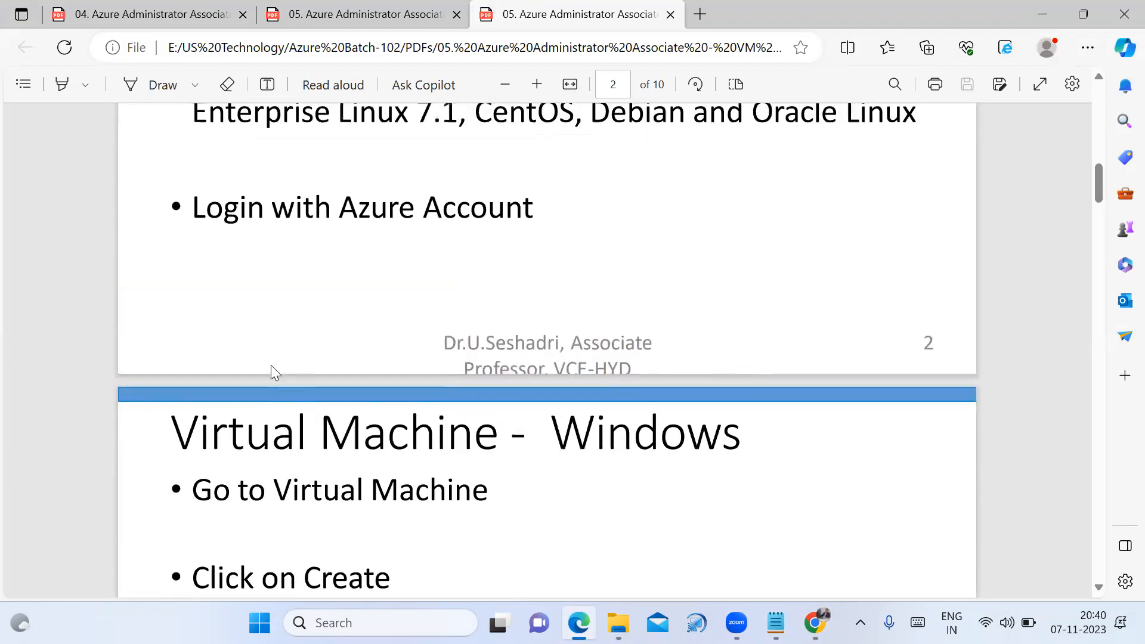
pyautogui.scroll(1, 268, 352)
pyautogui.moveTo(201, 285); pyautogui.dragTo(549, 296)
pyautogui.scroll(-1, 477, 471)
pyautogui.scroll(-1, 477, 471)
pyautogui.moveTo(274, 410); pyautogui.dragTo(567, 406)
pyautogui.scroll(-2, 482, 474)
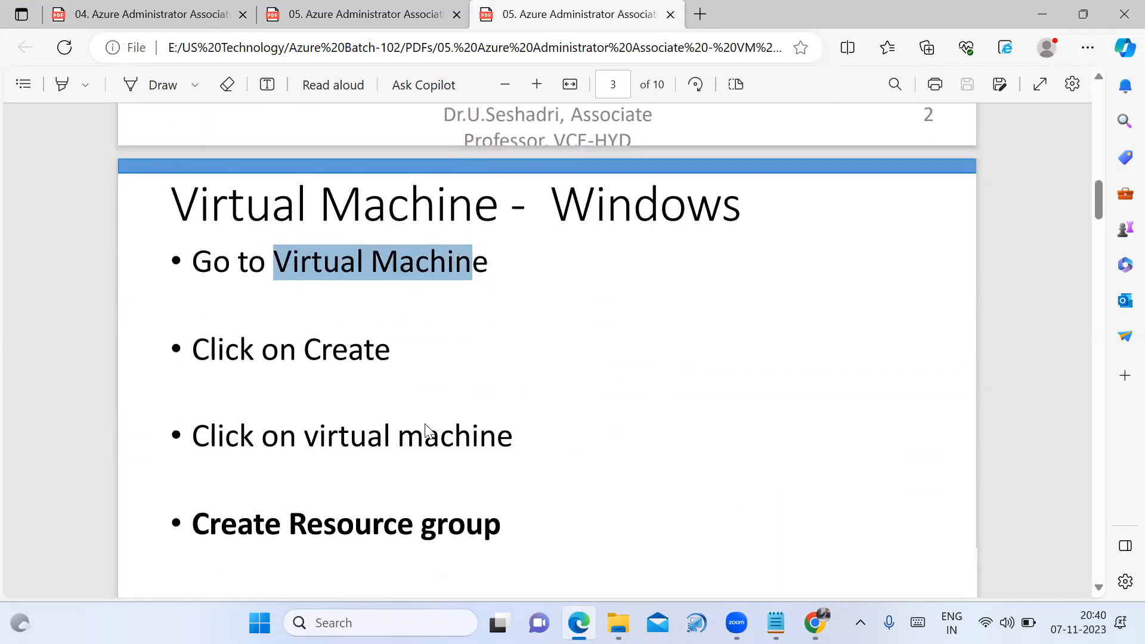
# Highlight 'Create', 'virtual machine' and the 'Click on ok' step on the slides
pyautogui.moveTo(305, 341); pyautogui.dragTo(418, 342)
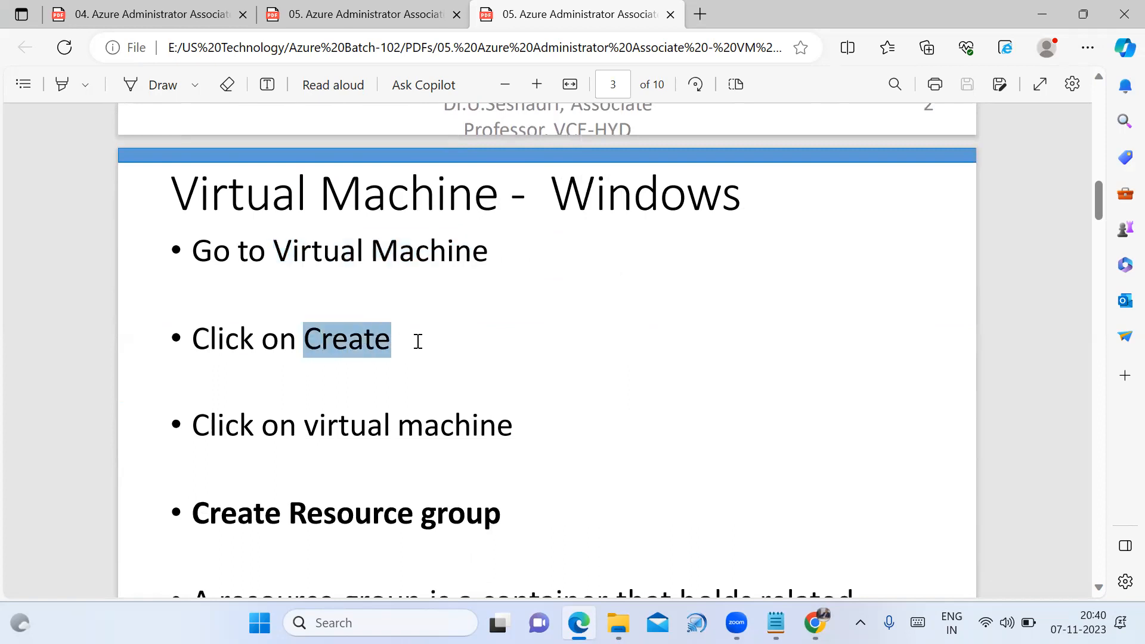
pyautogui.scroll(-1, 358, 411)
pyautogui.moveTo(310, 348); pyautogui.dragTo(545, 359)
pyautogui.scroll(-3, 545, 359)
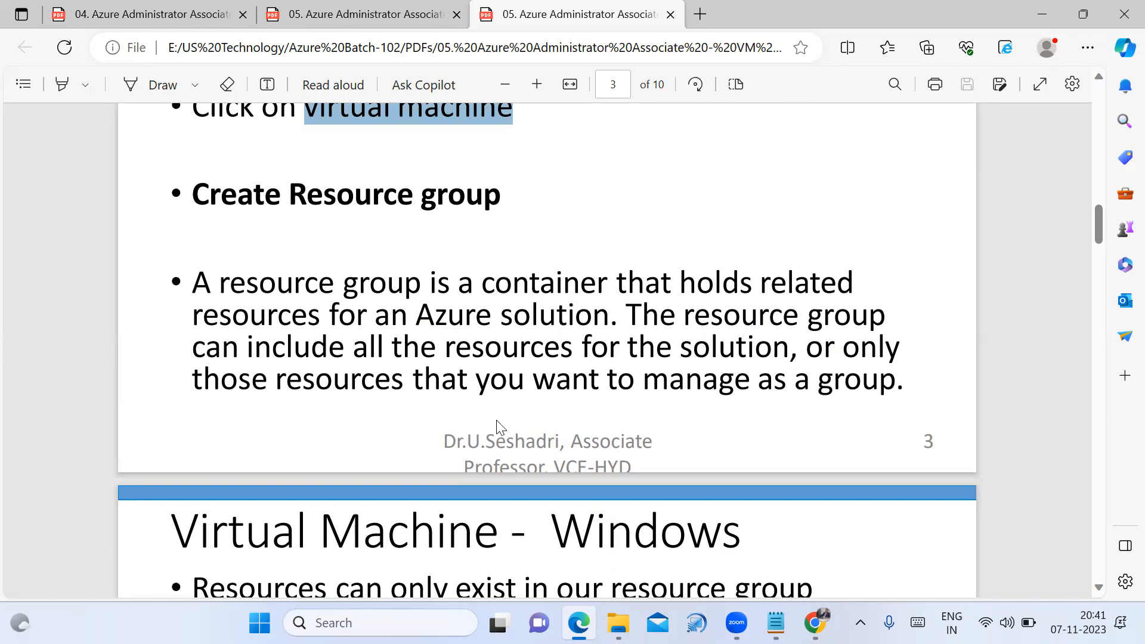
pyautogui.scroll(-4, 498, 449)
pyautogui.scroll(-6, 495, 452)
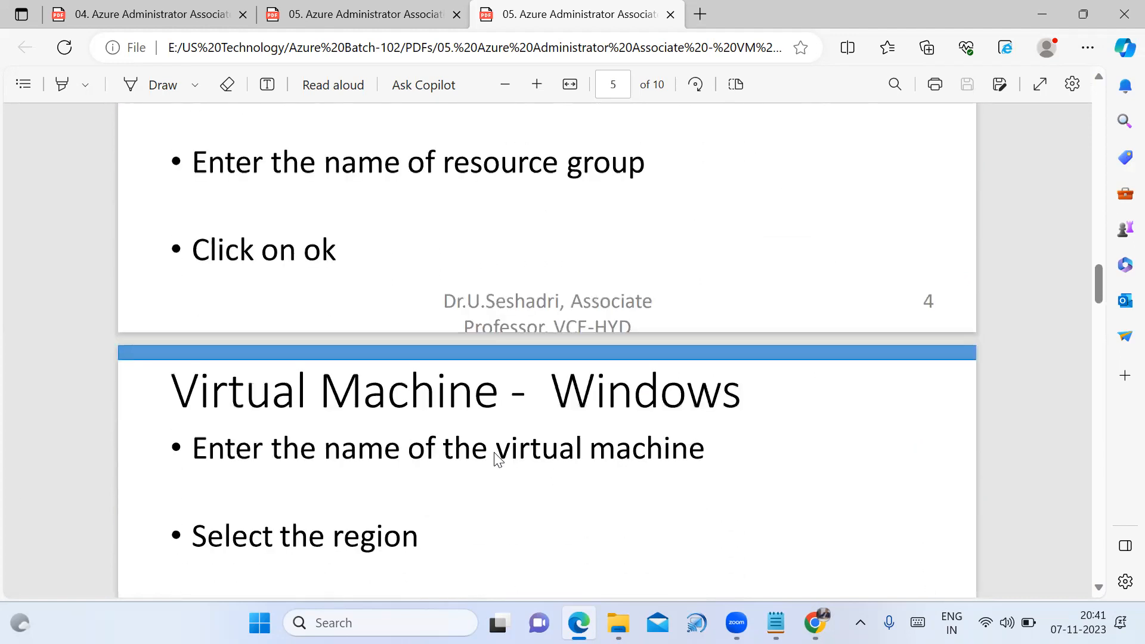
pyautogui.moveTo(279, 244); pyautogui.dragTo(339, 250)
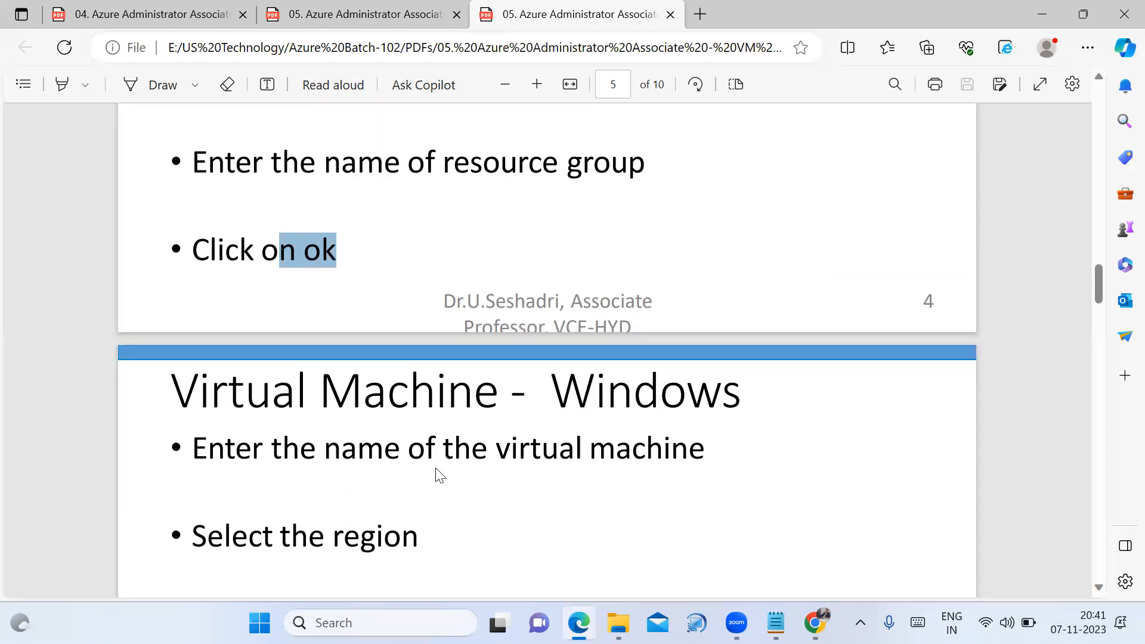
# Mark the B1s (Free Service eligible) size on slide 5 and move on to slide 6
pyautogui.scroll(-2, 656, 483)
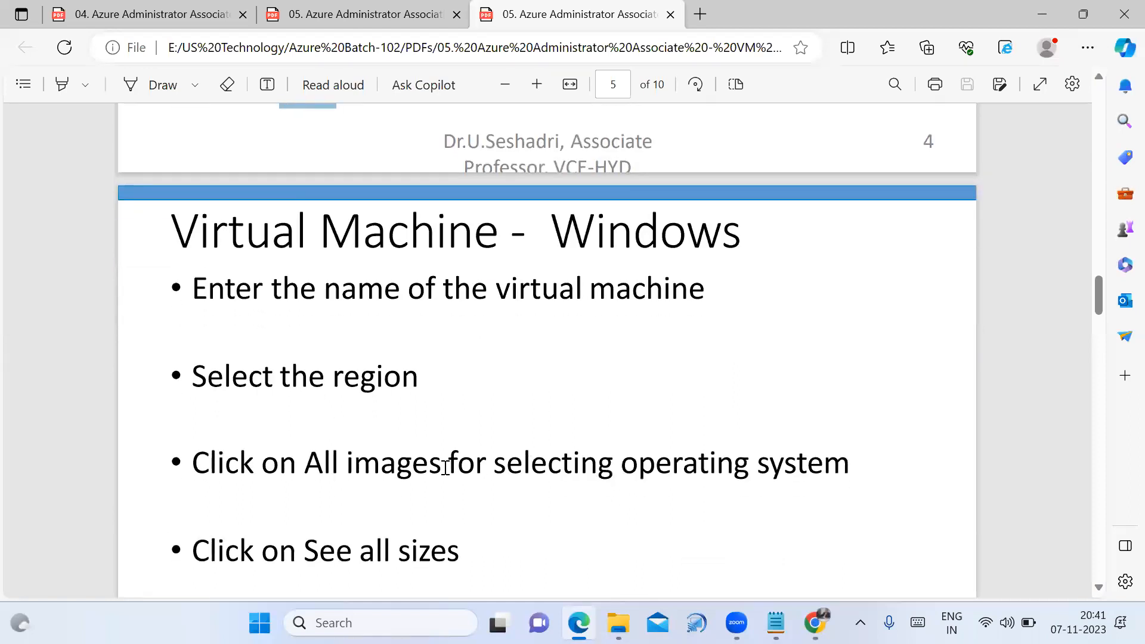
pyautogui.scroll(-1, 435, 473)
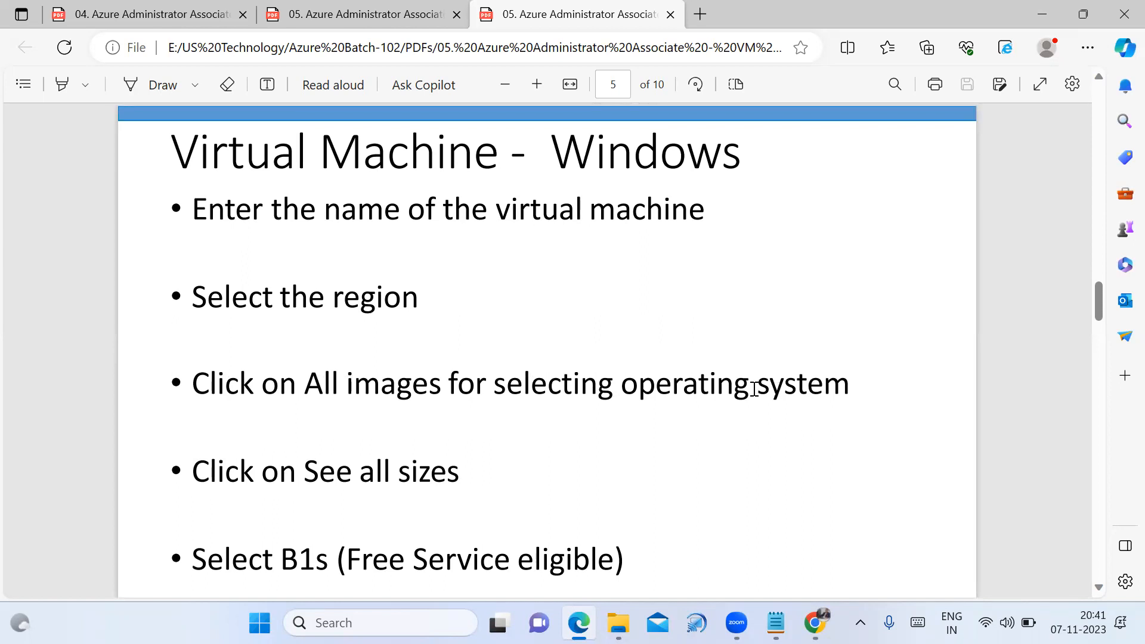
pyautogui.scroll(-2, 754, 388)
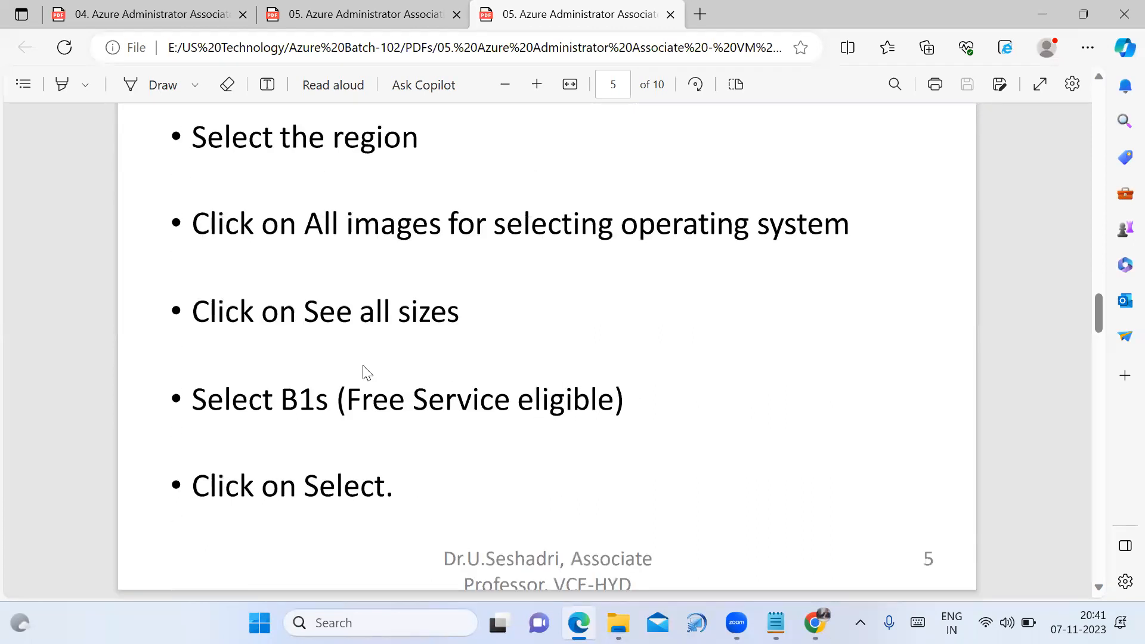
pyautogui.moveTo(282, 403); pyautogui.dragTo(340, 396)
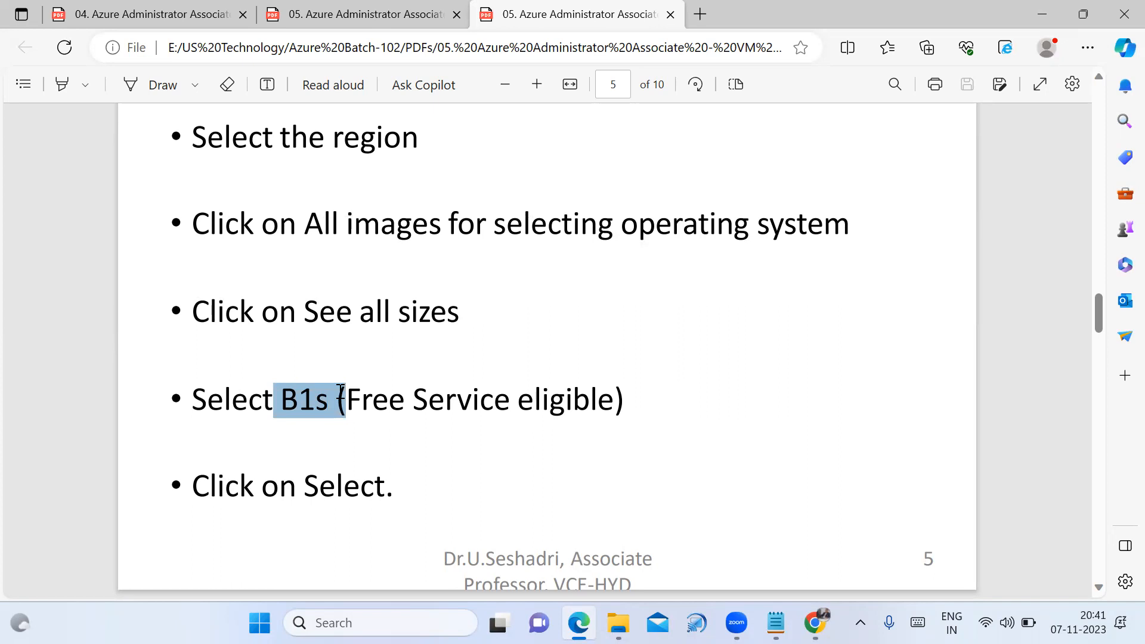
pyautogui.scroll(-5, 358, 471)
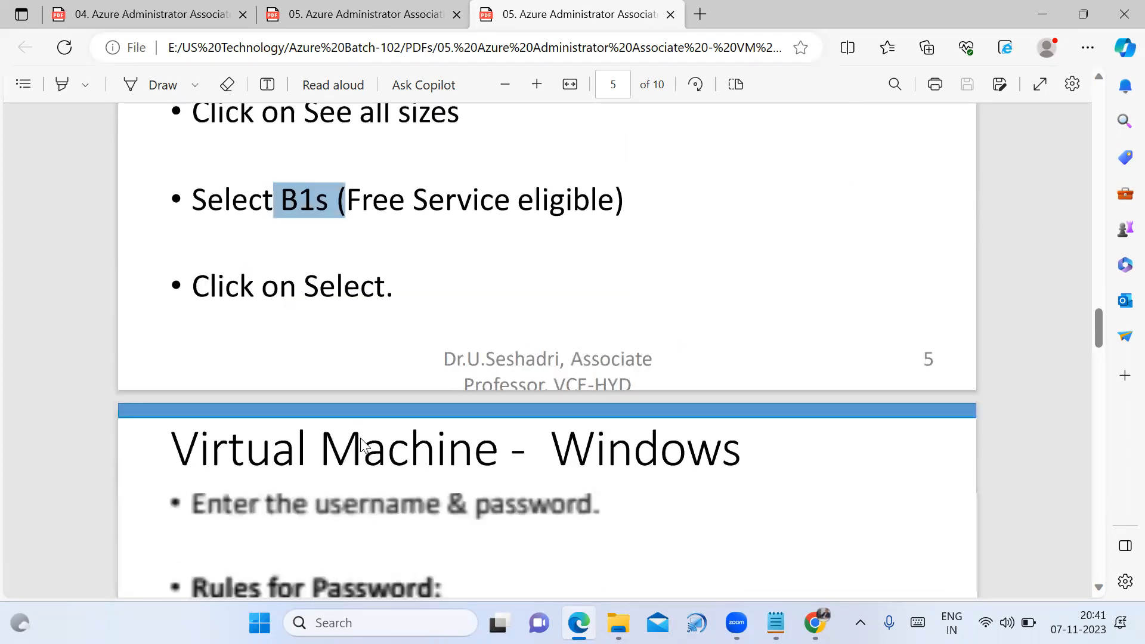
pyautogui.scroll(-2, 375, 428)
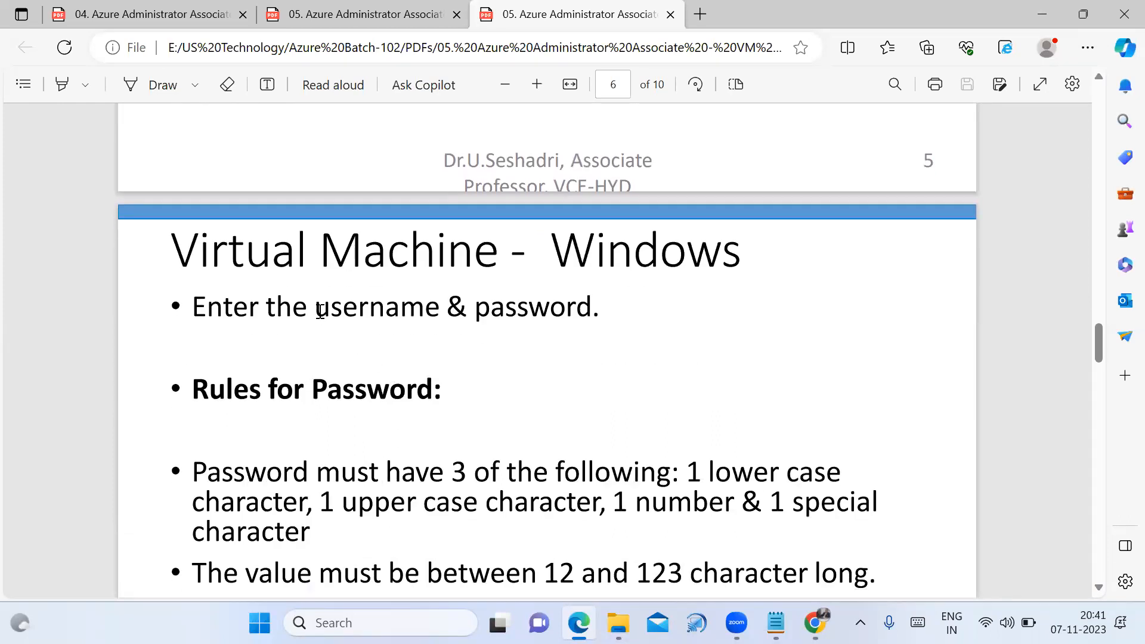
# Highlight the username and password step, the '3 of the following' rule and the 12–123 length limits
pyautogui.moveTo(320, 309); pyautogui.dragTo(618, 319)
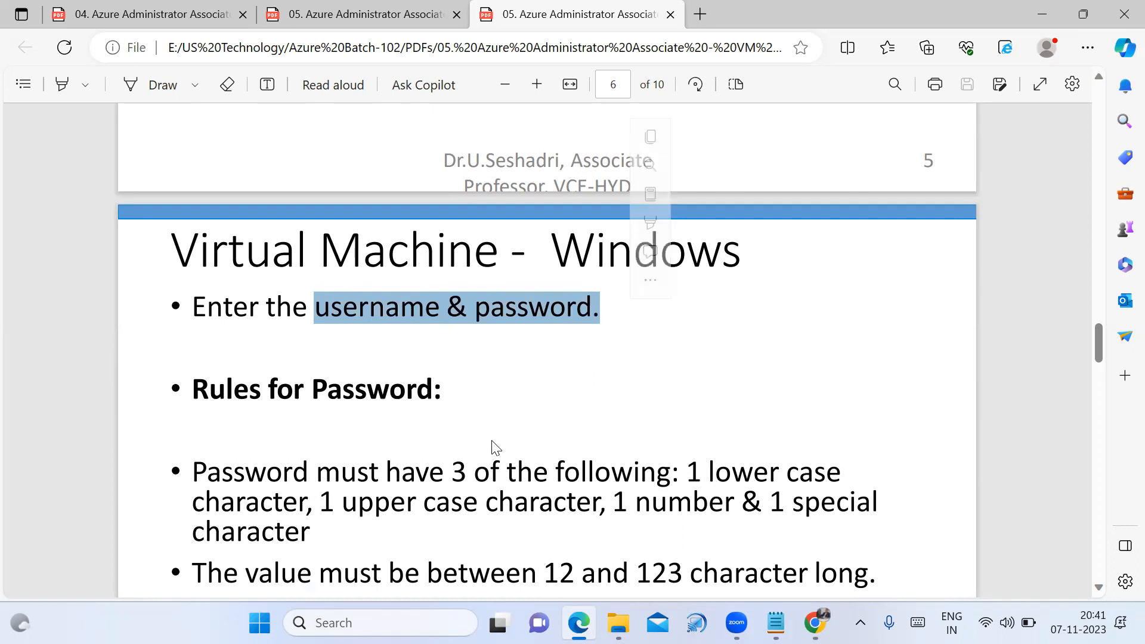
pyautogui.scroll(-3, 494, 447)
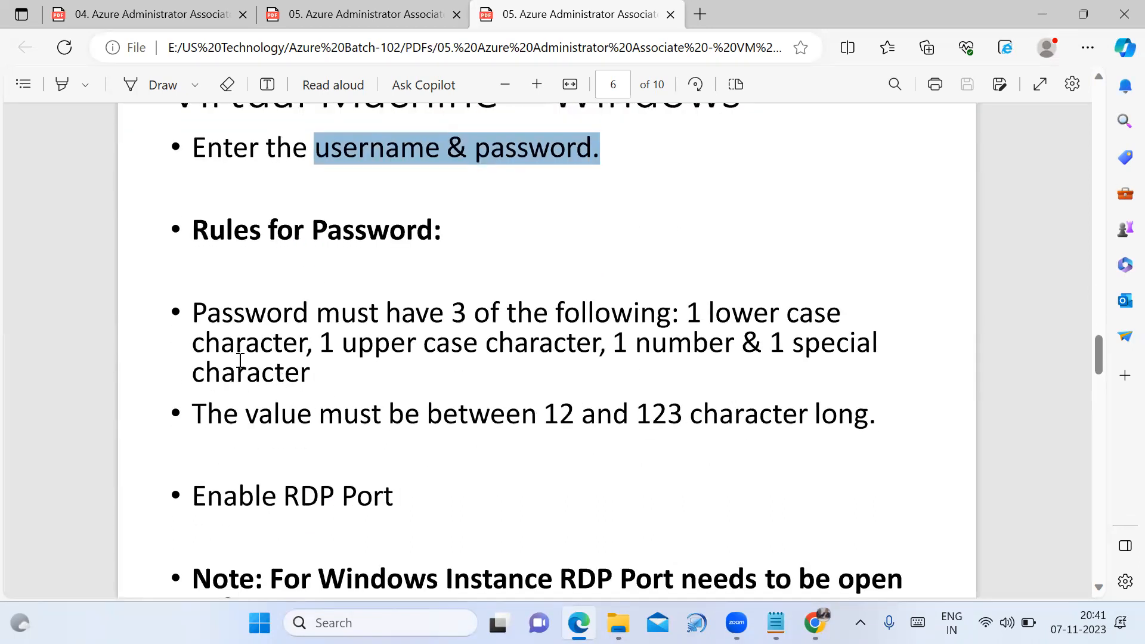
pyautogui.scroll(-2, 240, 361)
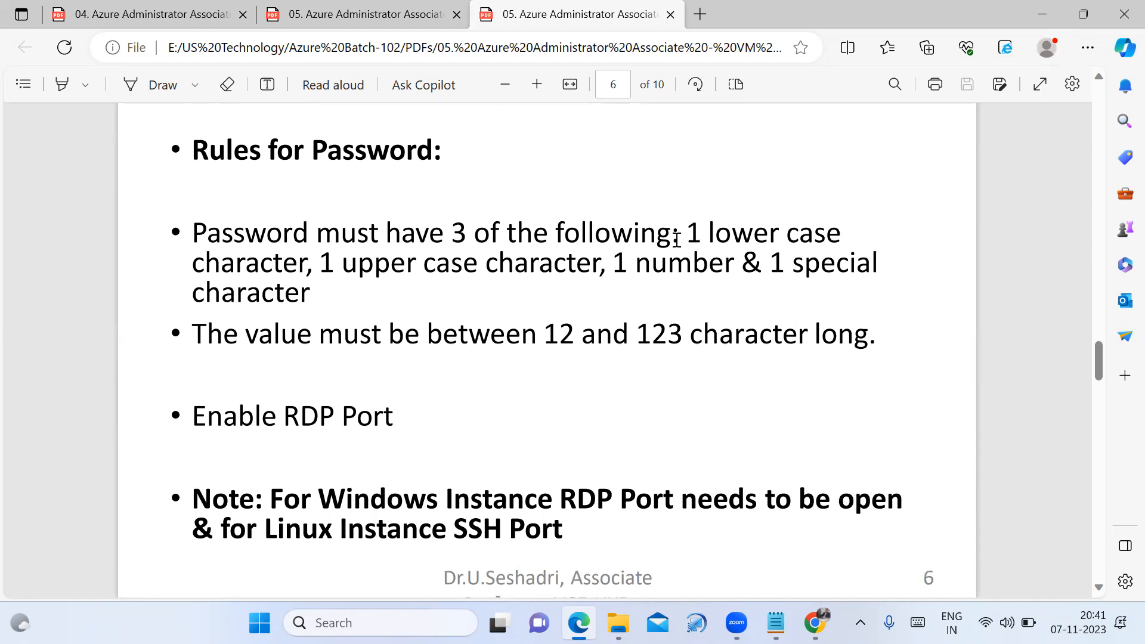
pyautogui.moveTo(690, 227); pyautogui.dragTo(743, 287)
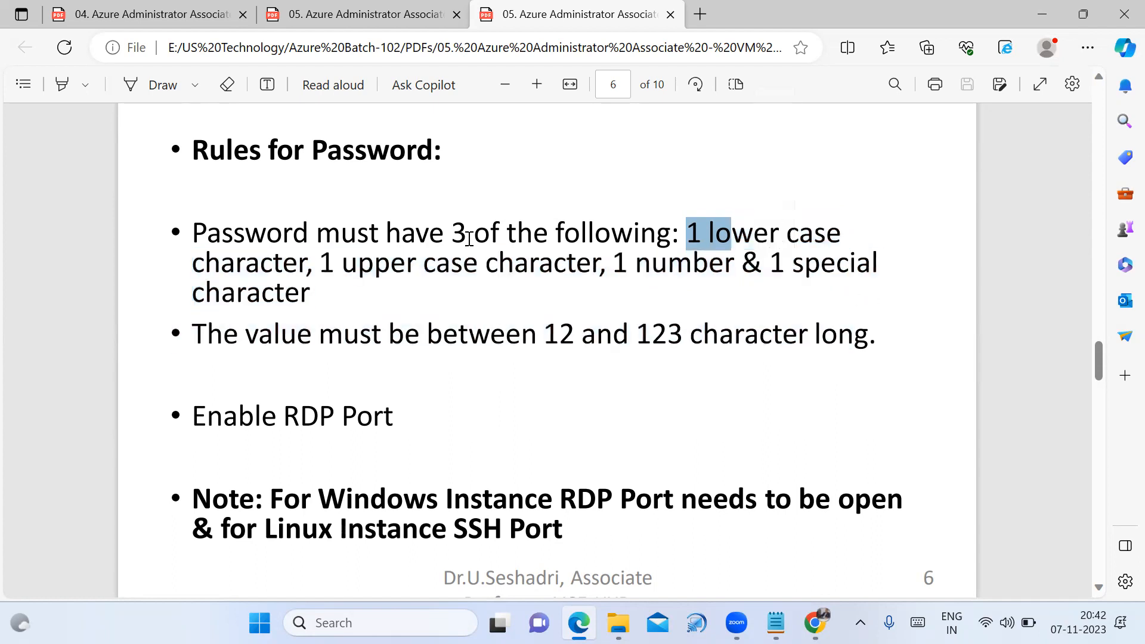
pyautogui.moveTo(461, 233); pyautogui.dragTo(686, 235)
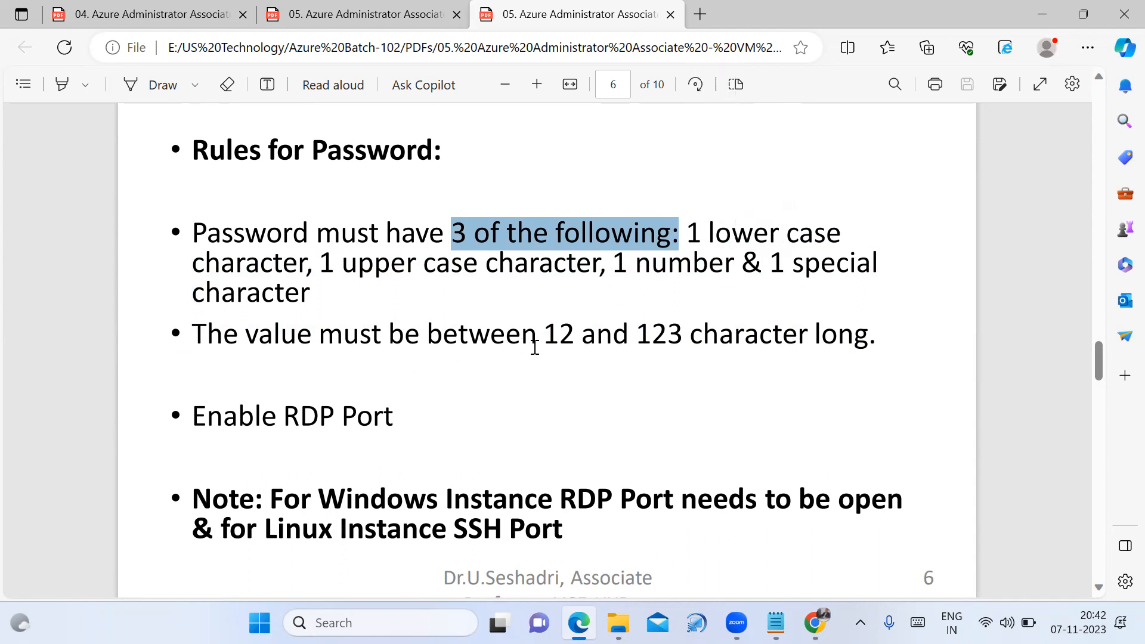
pyautogui.moveTo(544, 336); pyautogui.dragTo(692, 341)
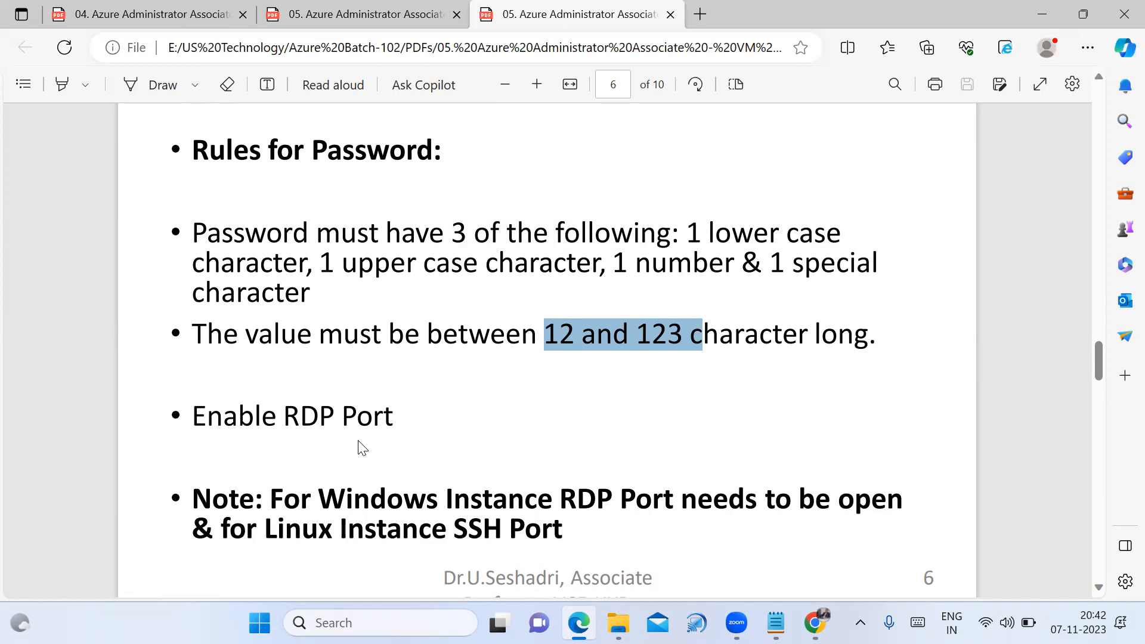
# Draw a red line down the Next steps list, then undo it
pyautogui.scroll(-7, 377, 487)
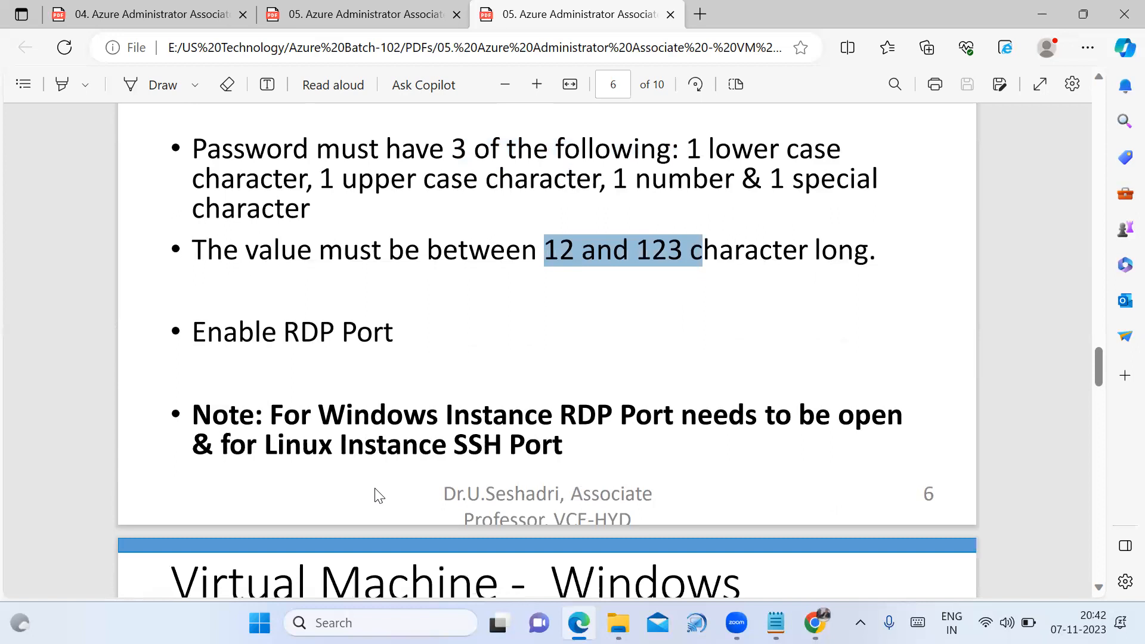
pyautogui.scroll(-1, 306, 395)
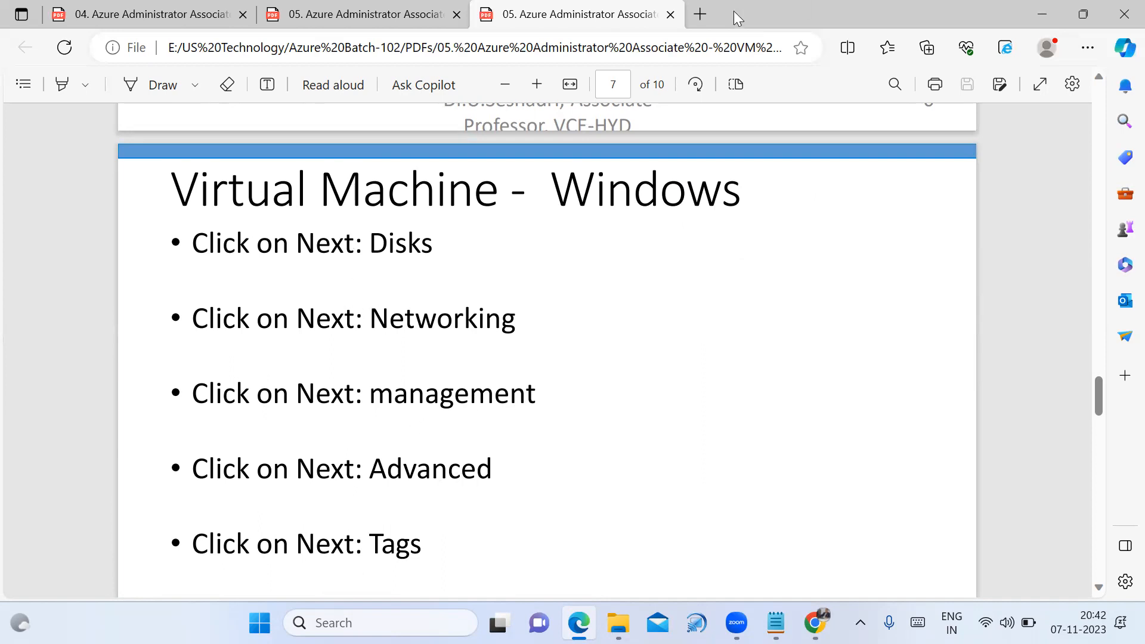
pyautogui.moveTo(387, 239); pyautogui.dragTo(367, 560)
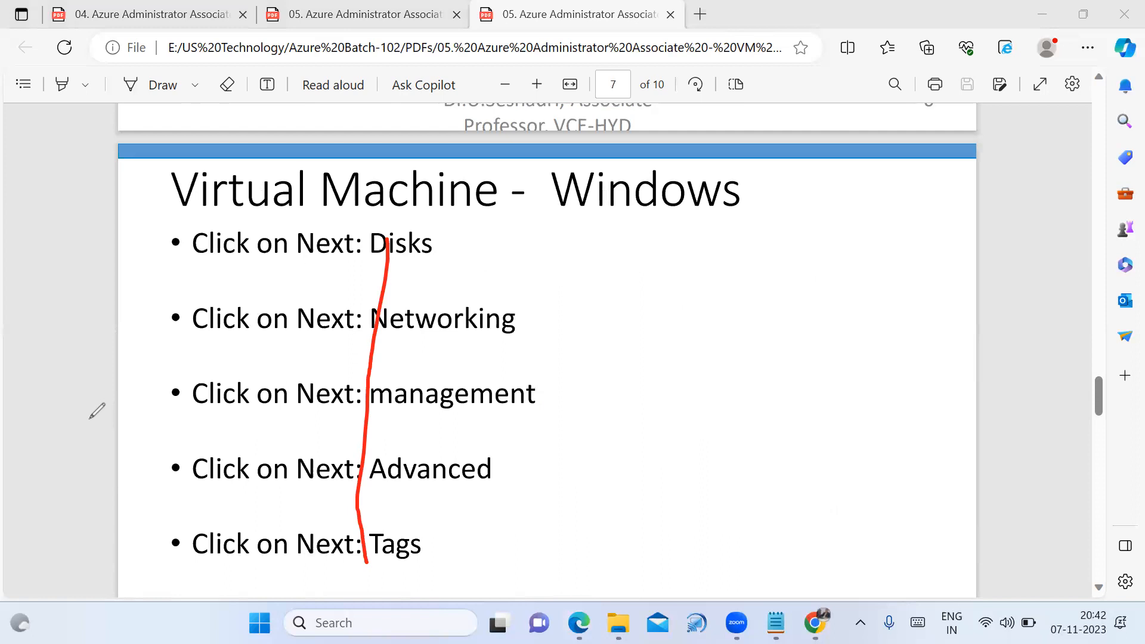
pyautogui.hotkey('ctrl', 'z')
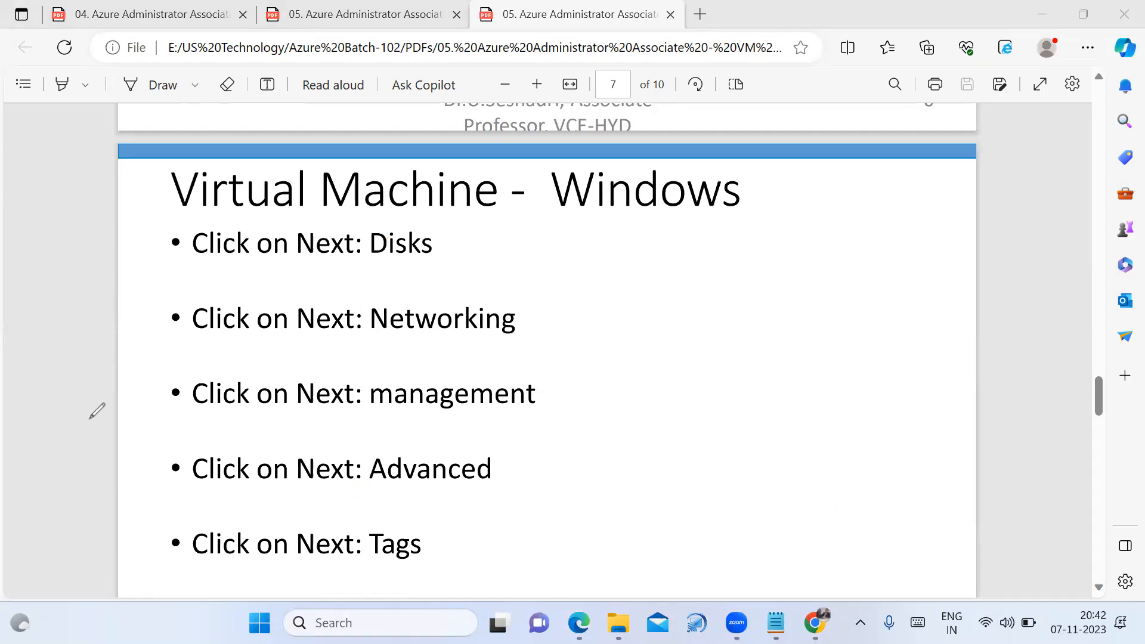
# Scroll past the Stop / Terminate the Instance slide and return to the Azure portal
pyautogui.scroll(-5, 396, 471)
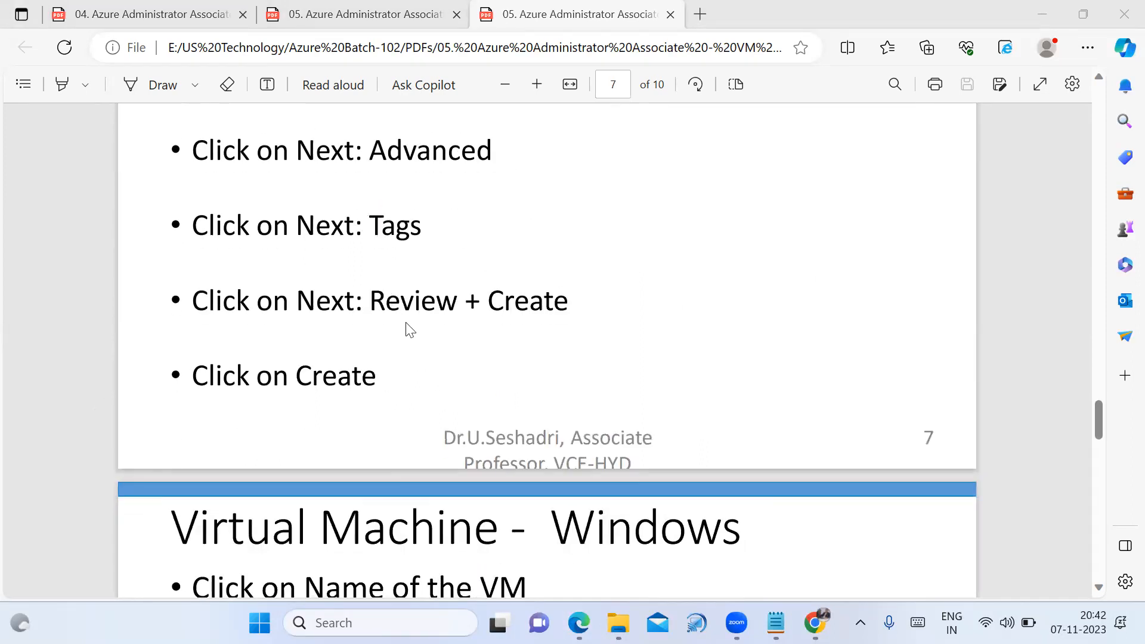
pyautogui.scroll(-4, 404, 401)
pyautogui.scroll(-3, 405, 411)
pyautogui.scroll(1, 430, 435)
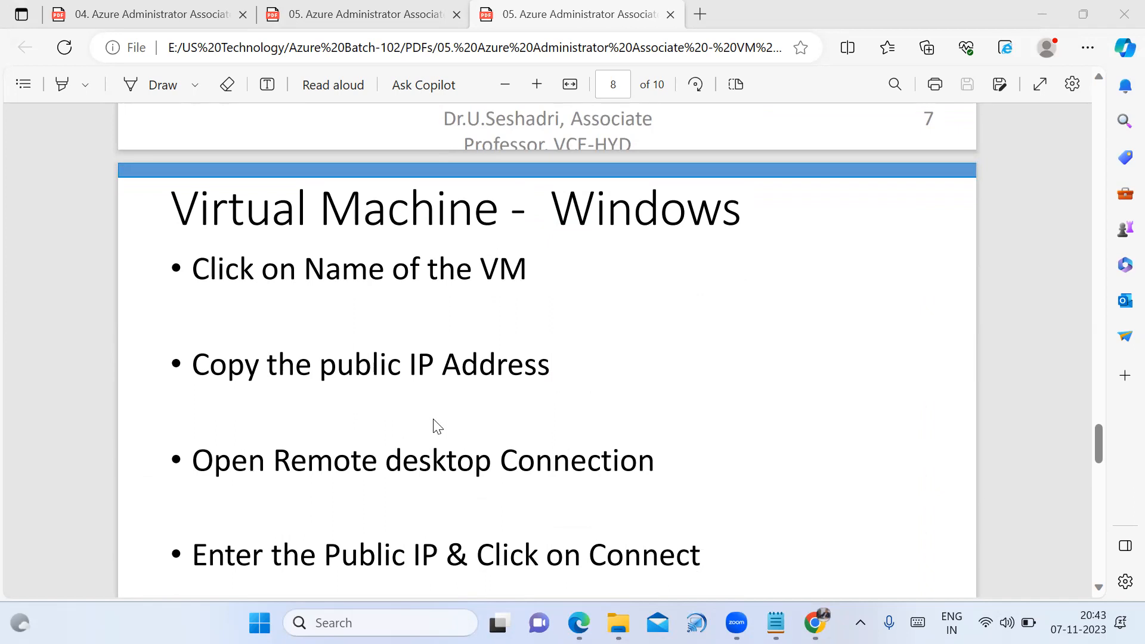
pyautogui.scroll(-9, 548, 433)
pyautogui.scroll(-3, 552, 432)
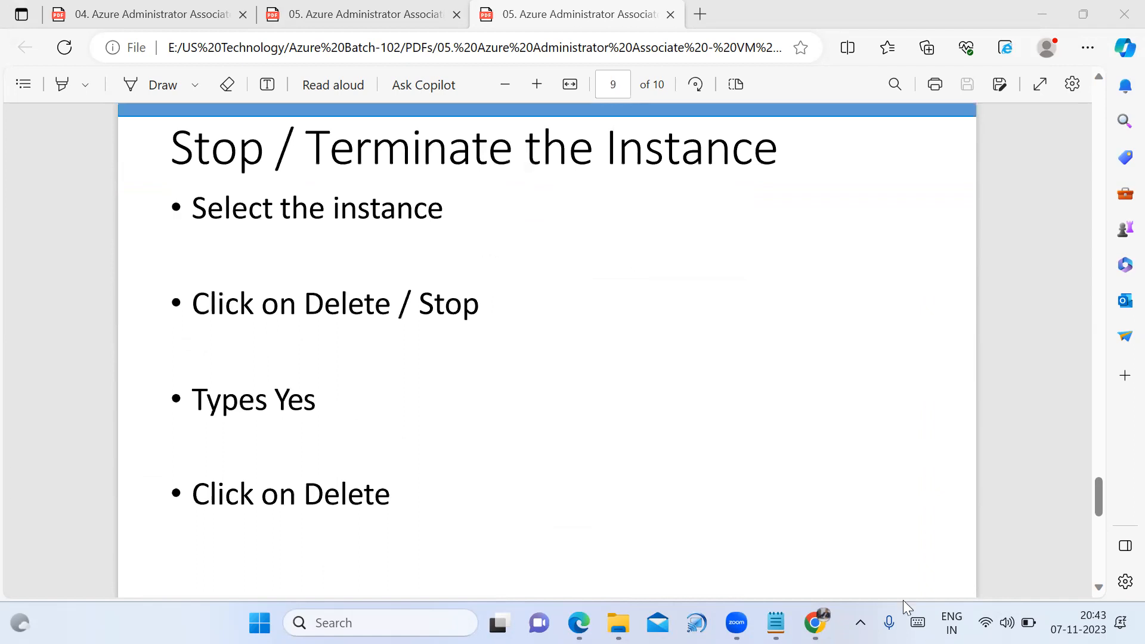
pyautogui.click(815, 623)
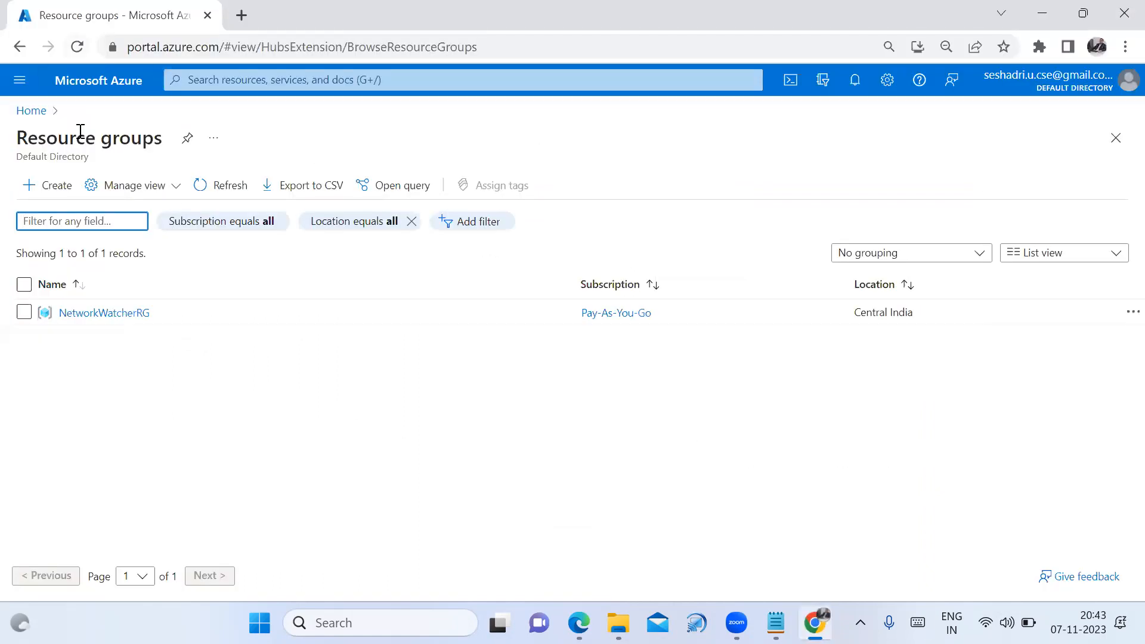
# Reload the portal, reopen Resource groups, which is now empty, and start a new resource group
pyautogui.press('F5')
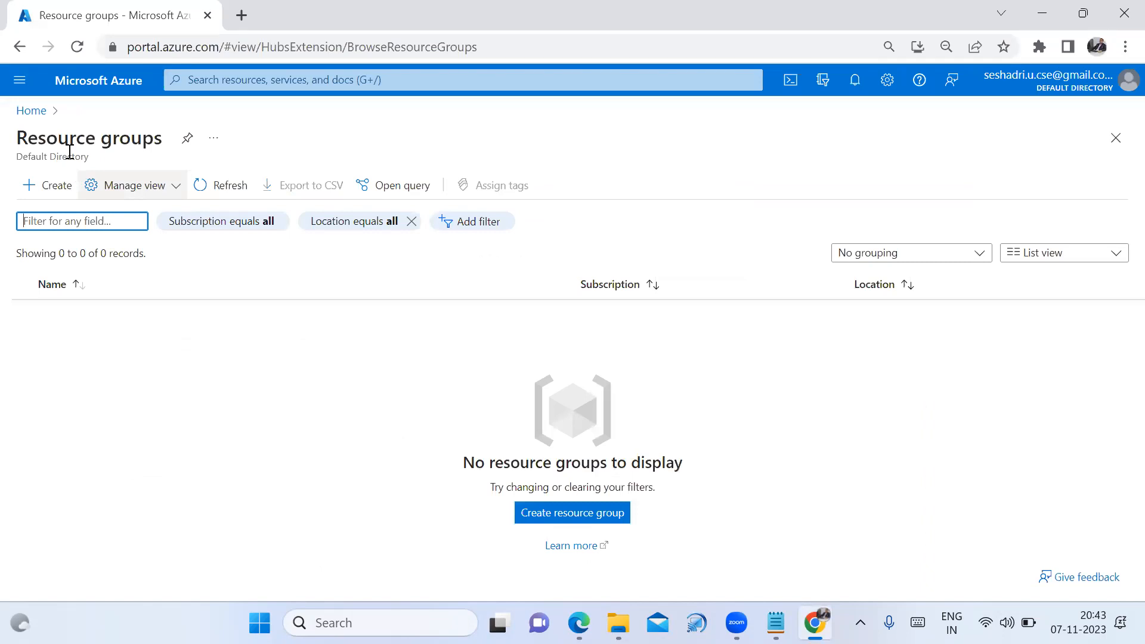
pyautogui.click(36, 113)
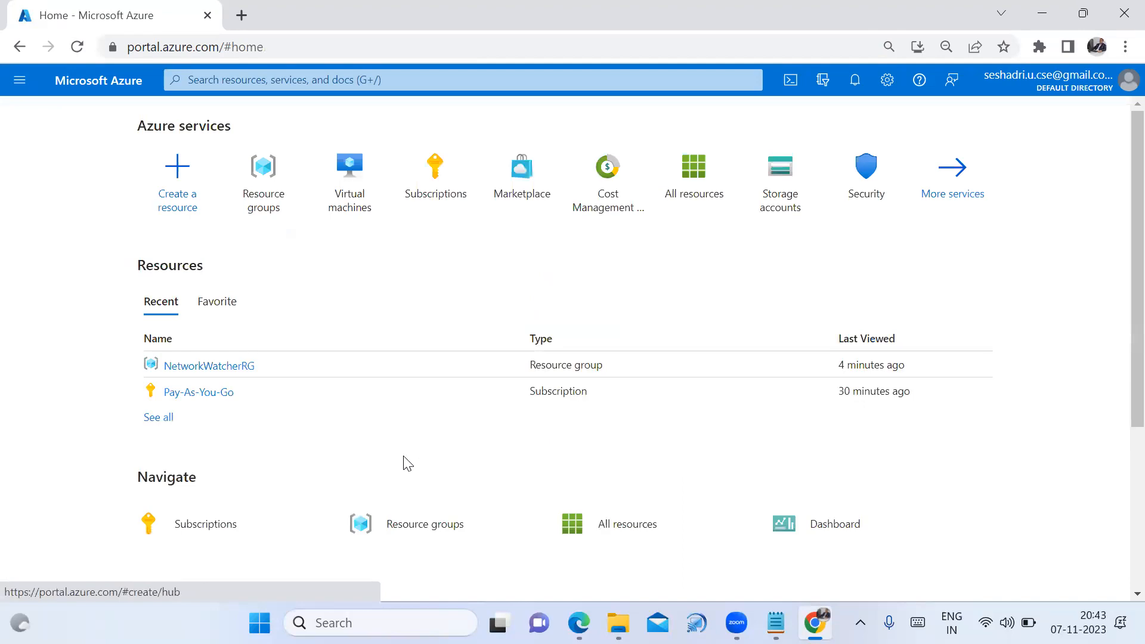
pyautogui.click(419, 533)
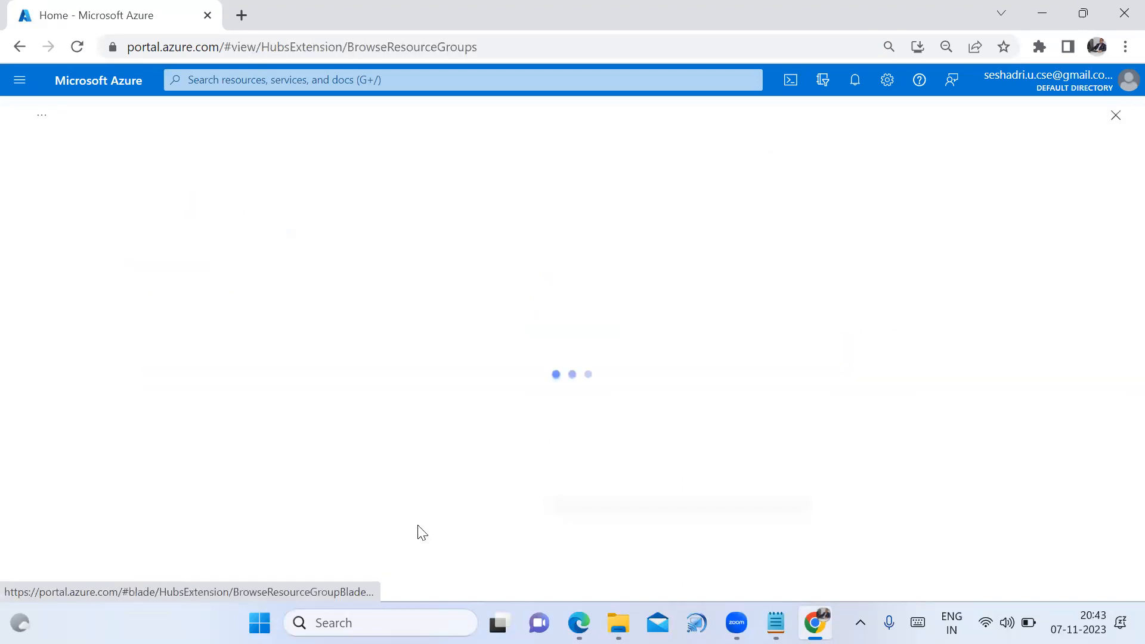
pyautogui.click(534, 109)
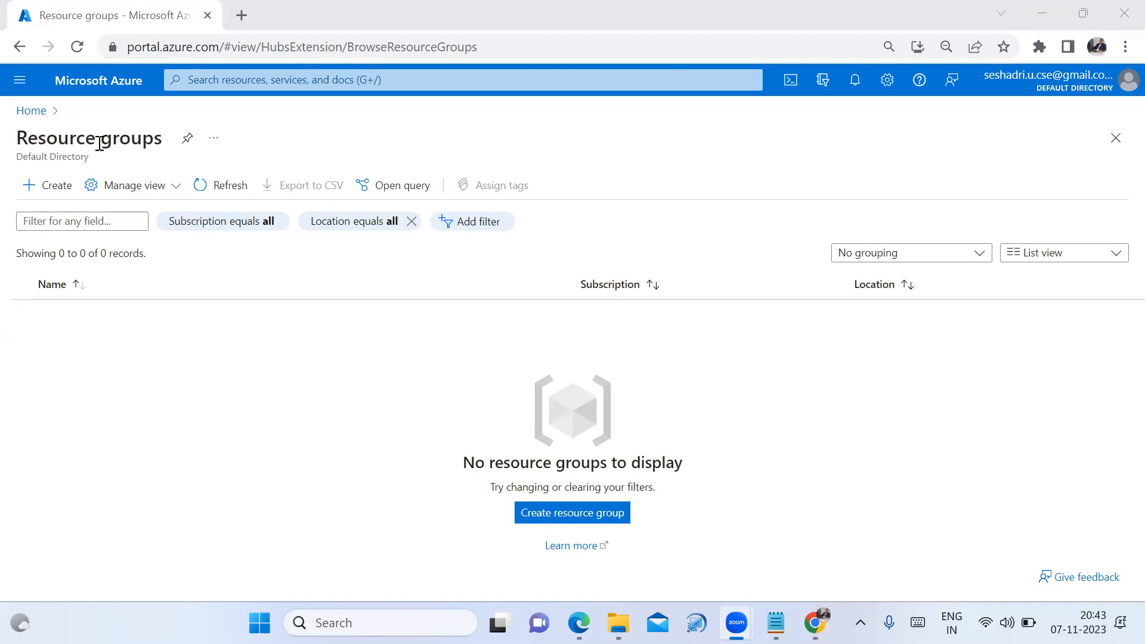
pyautogui.click(586, 524)
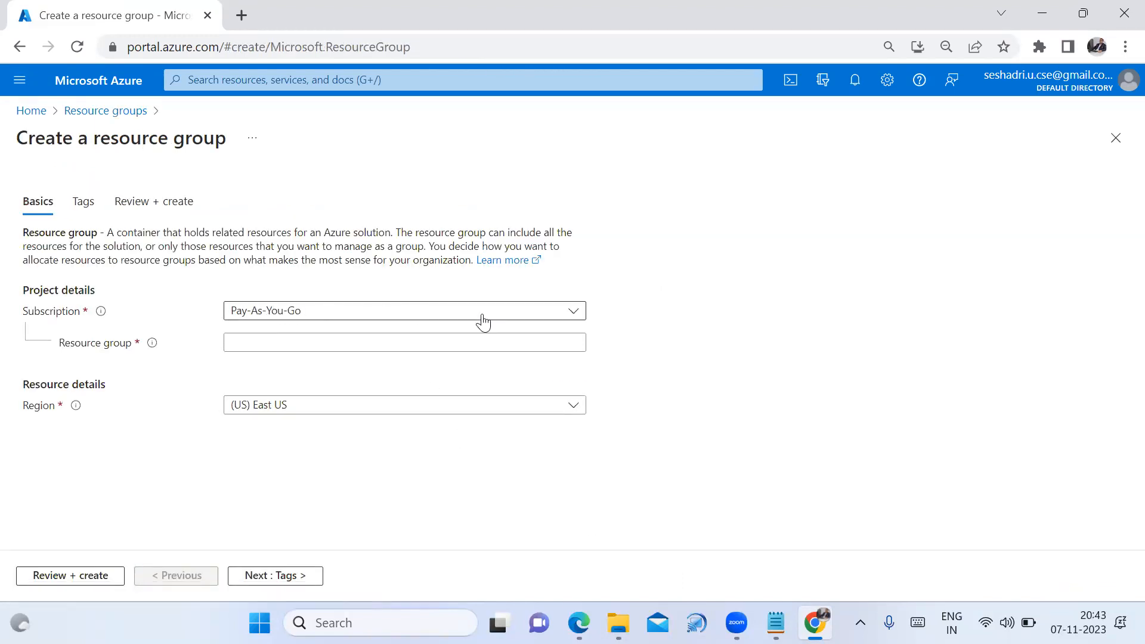
# Name the new resource group US-102 and set its region to Central India
pyautogui.click(510, 349)
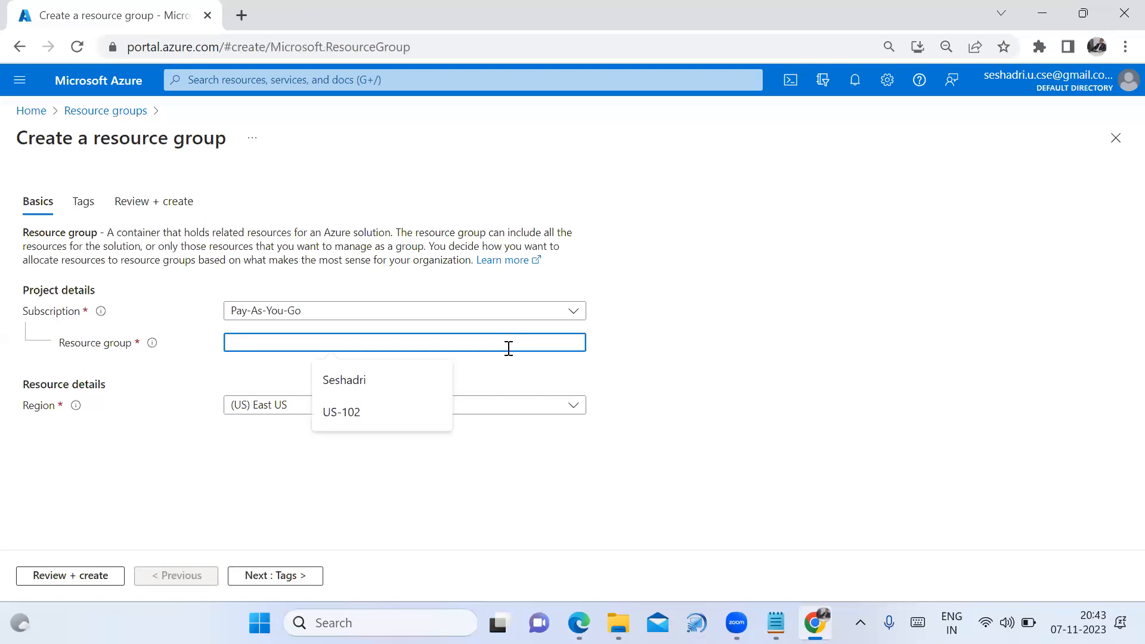
pyautogui.click(415, 408)
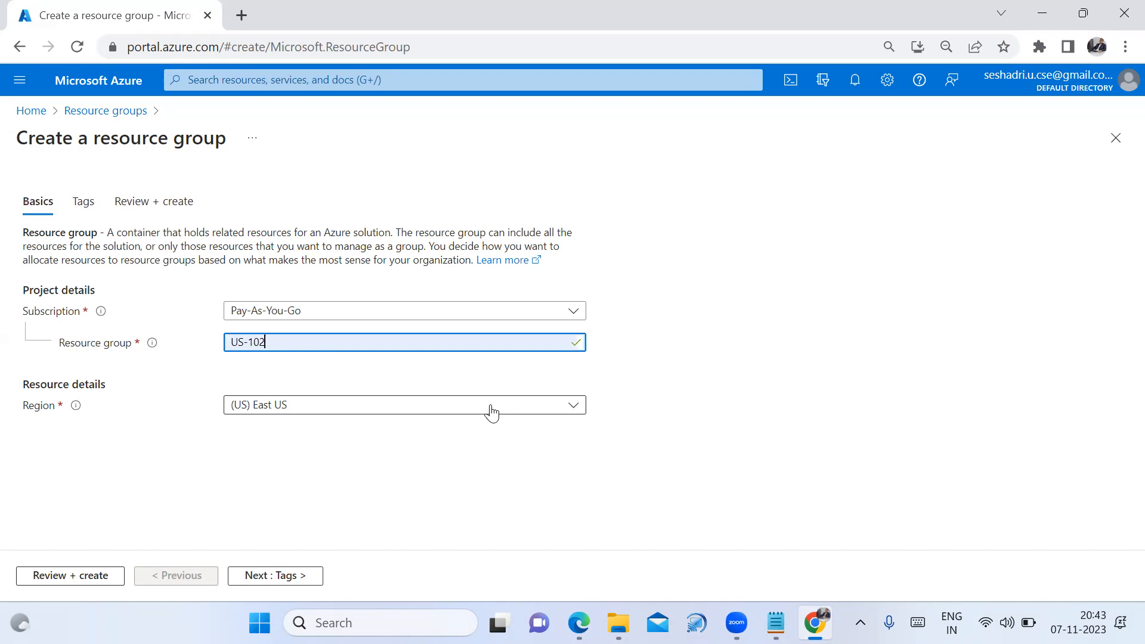
pyautogui.click(547, 410)
pyautogui.write('ind')
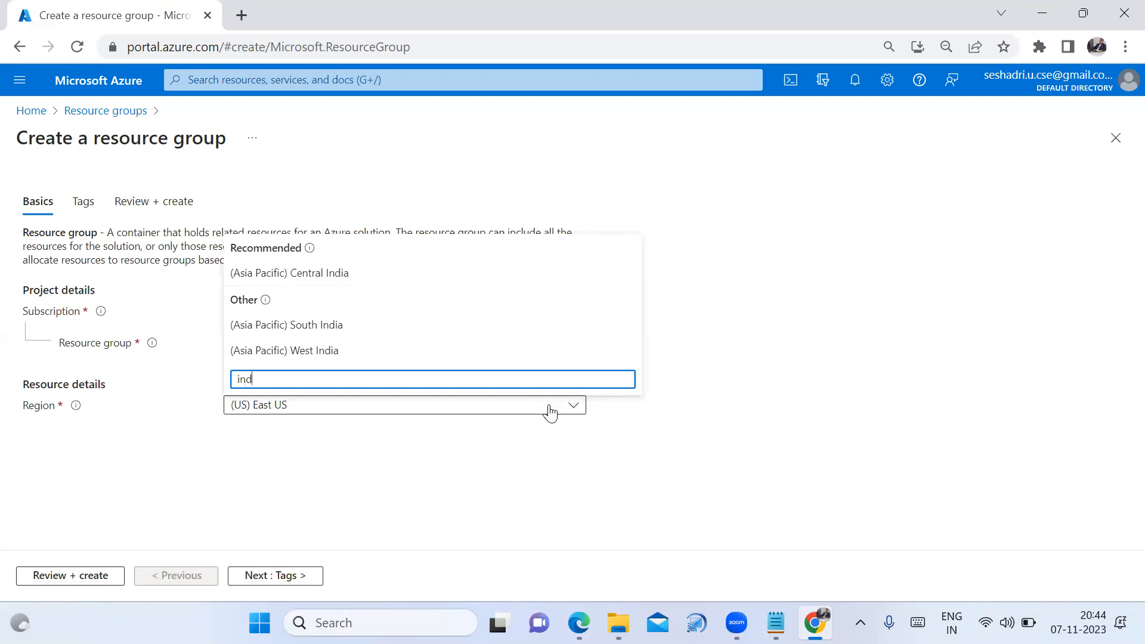
pyautogui.click(424, 273)
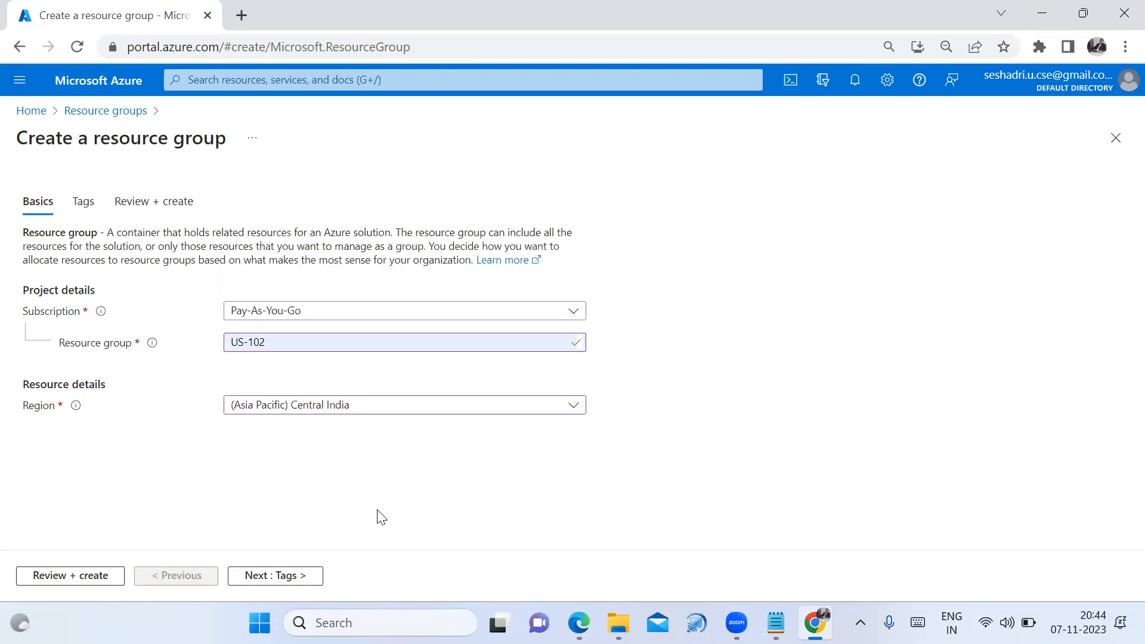
# Review and create the resource group, dismiss the notification, and return Home
pyautogui.click(85, 577)
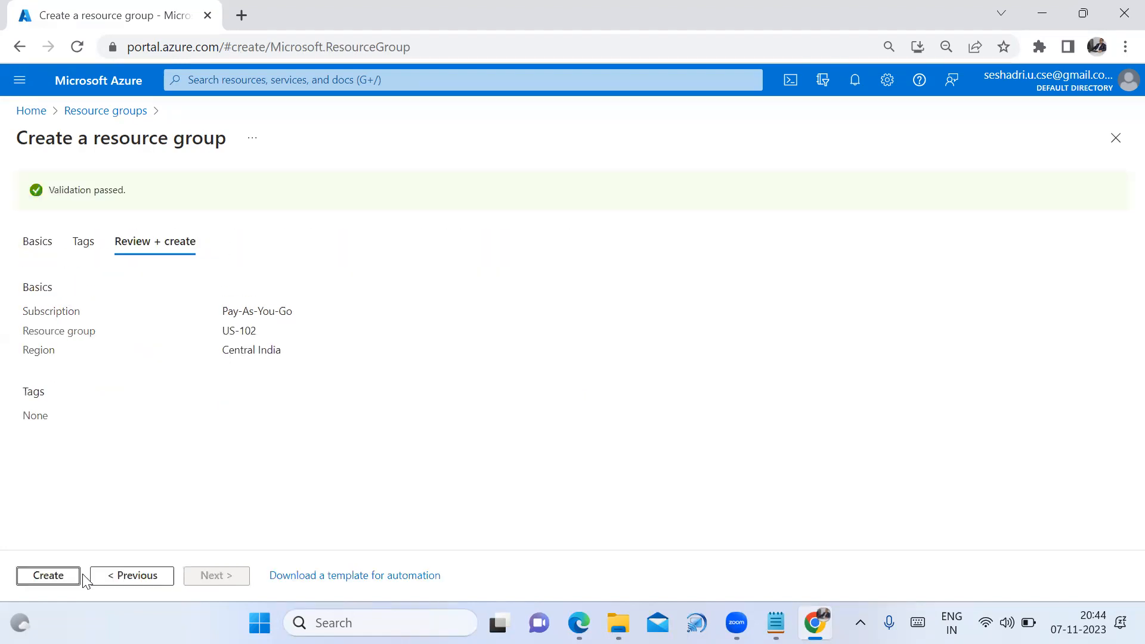
pyautogui.click(60, 581)
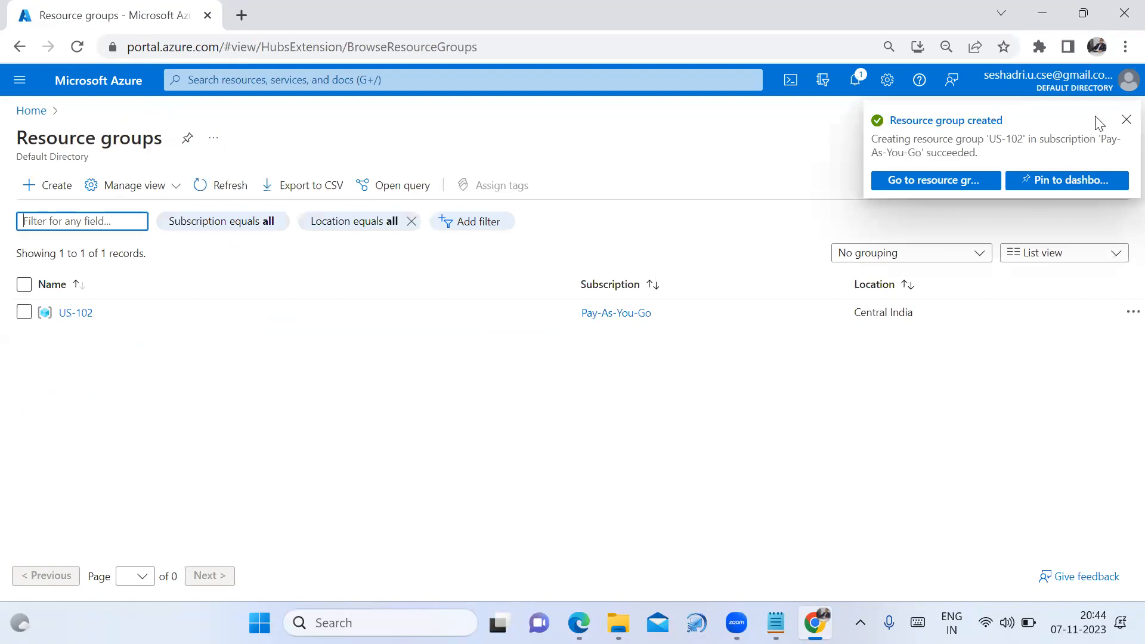
pyautogui.click(1123, 120)
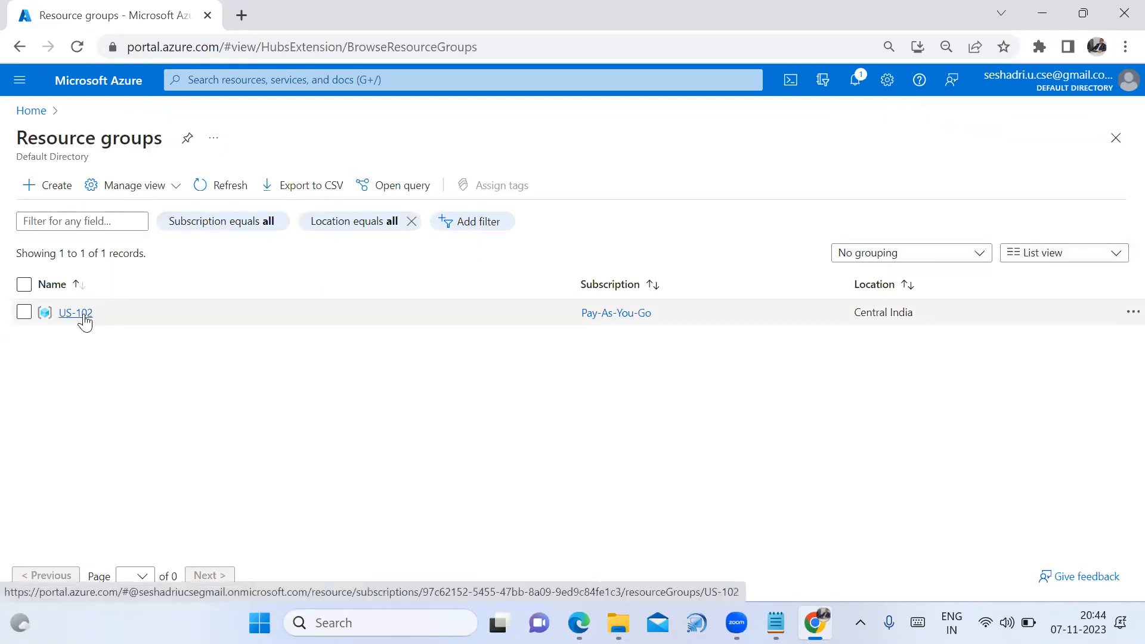
pyautogui.click(31, 113)
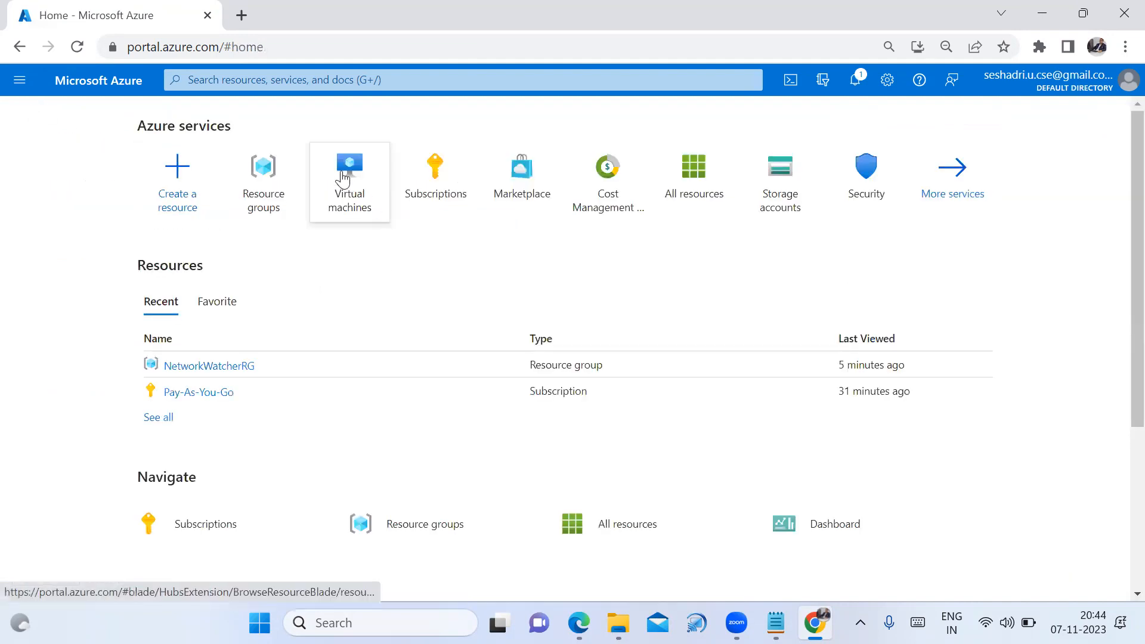
# Start creating a new Azure virtual machine from the Virtual machines page
pyautogui.moveTo(343, 178)
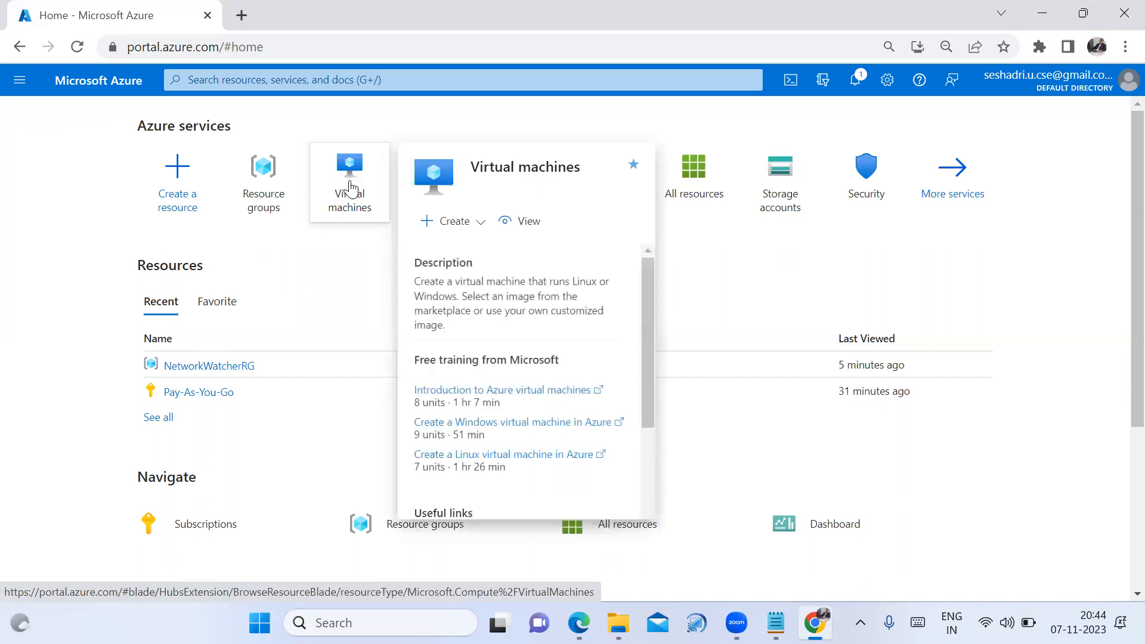
pyautogui.click(350, 186)
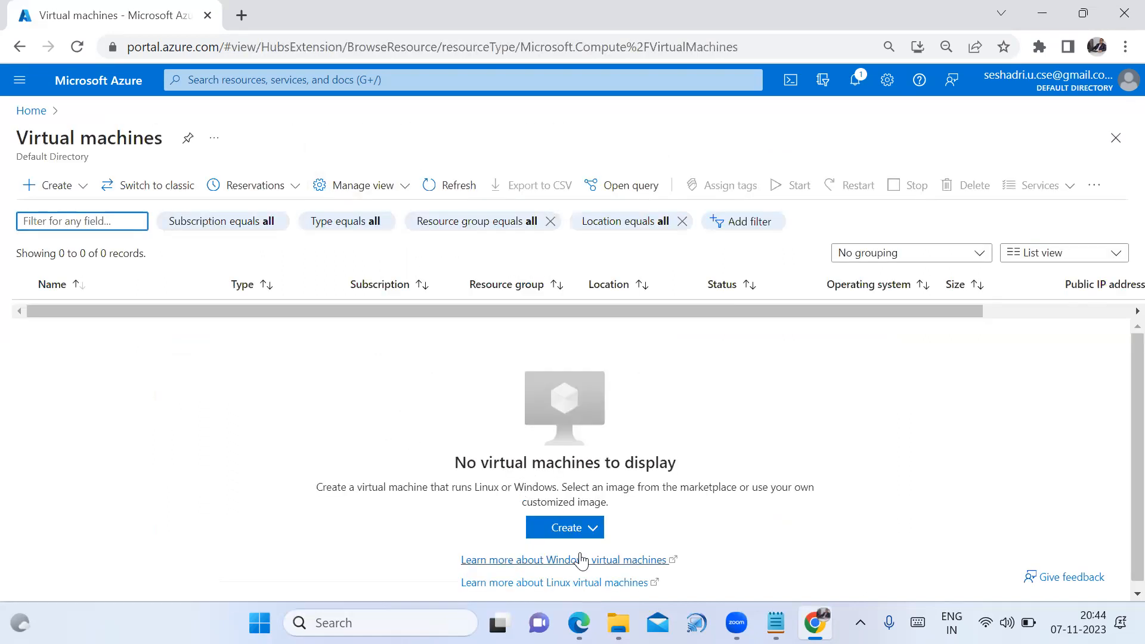
pyautogui.click(575, 535)
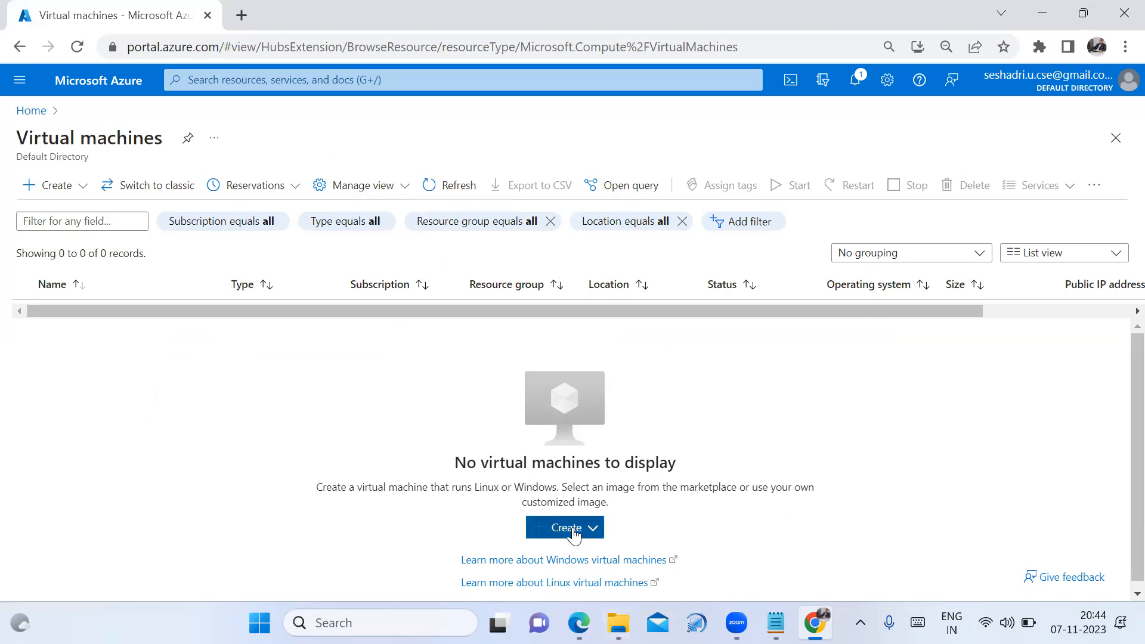
pyautogui.click(620, 327)
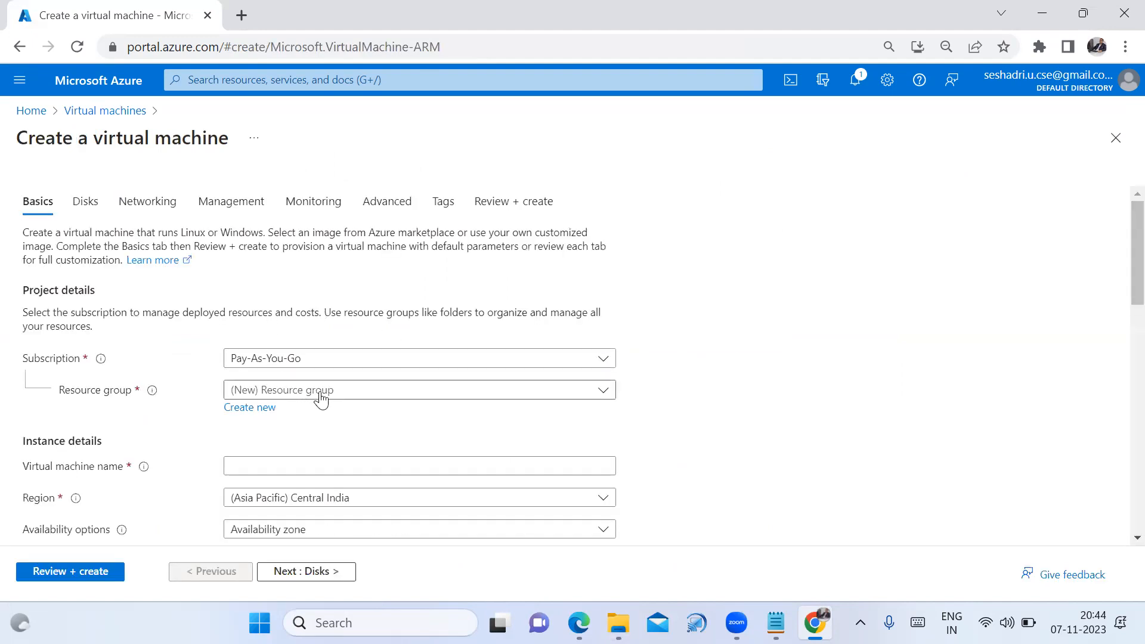
# Place the VM in resource group US-102 and name it 'windows'
pyautogui.scroll(-1, 513, 392)
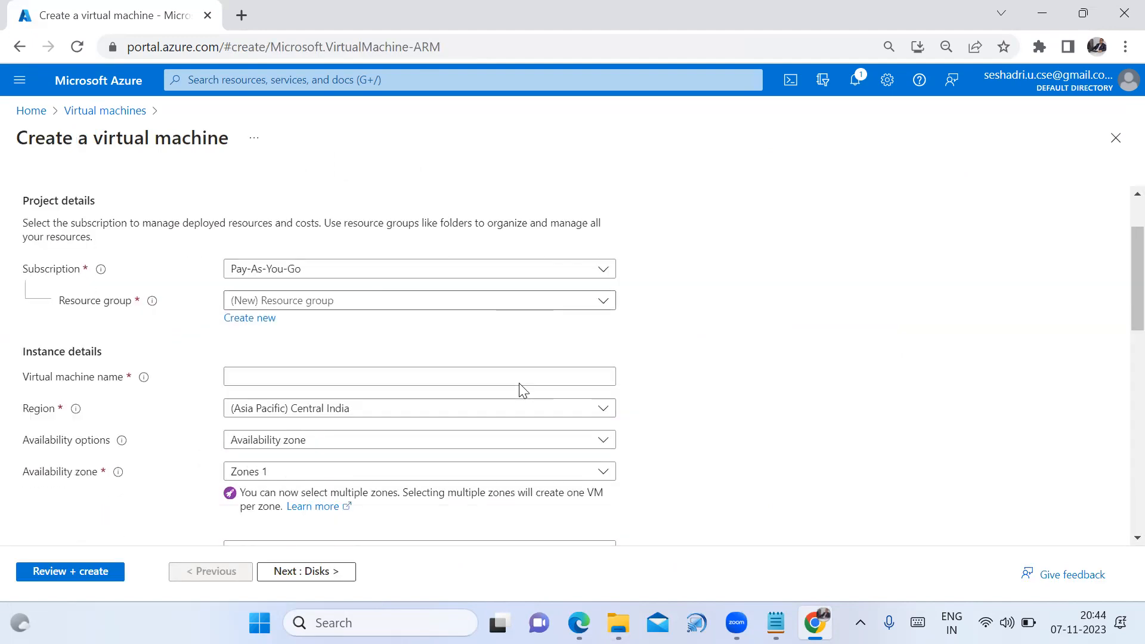
pyautogui.click(601, 303)
pyautogui.click(409, 365)
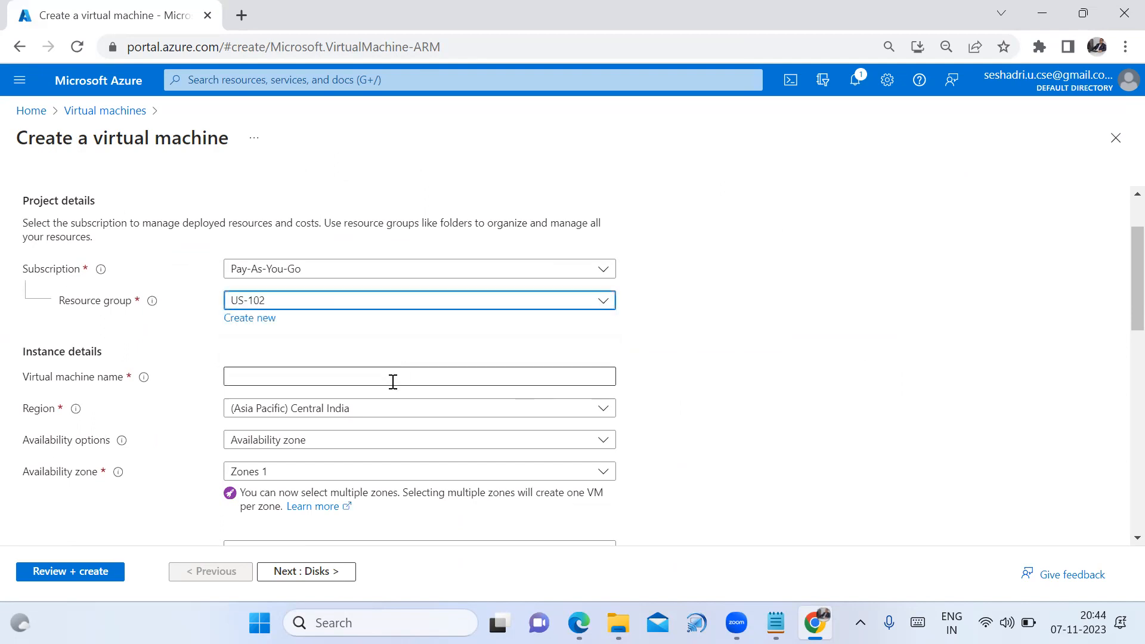
pyautogui.click(393, 382)
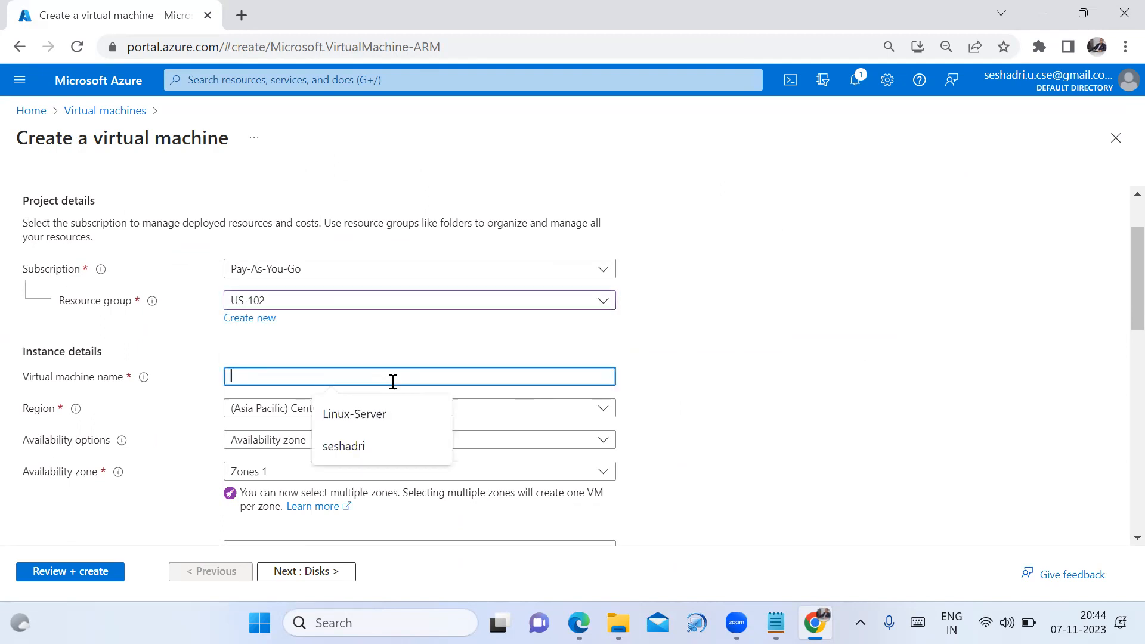
pyautogui.write('windows')
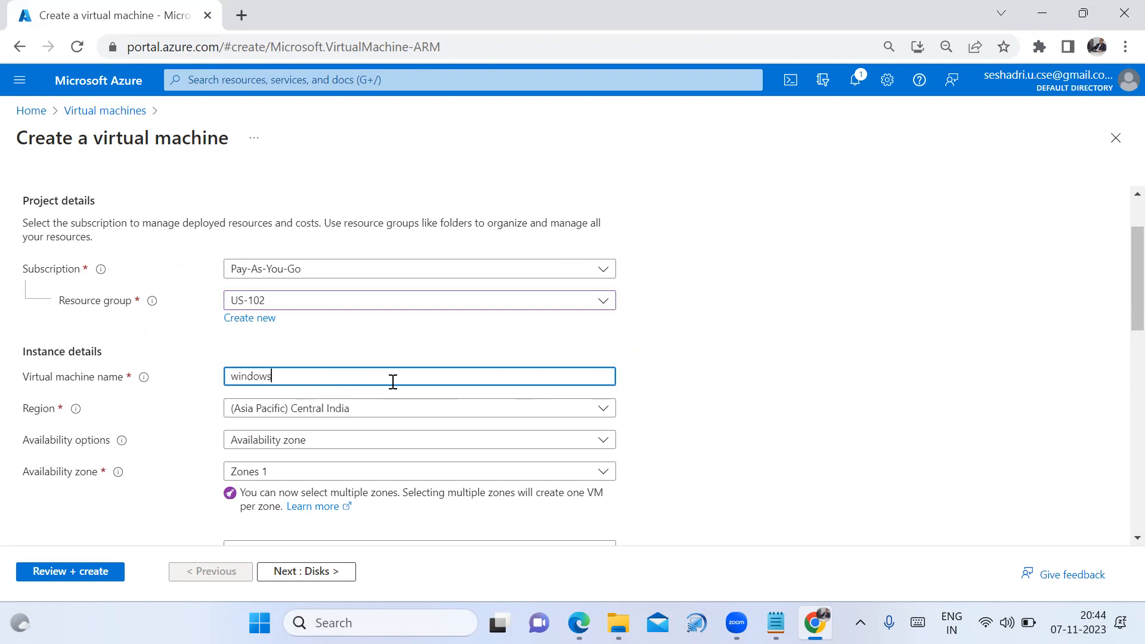
pyautogui.click(755, 389)
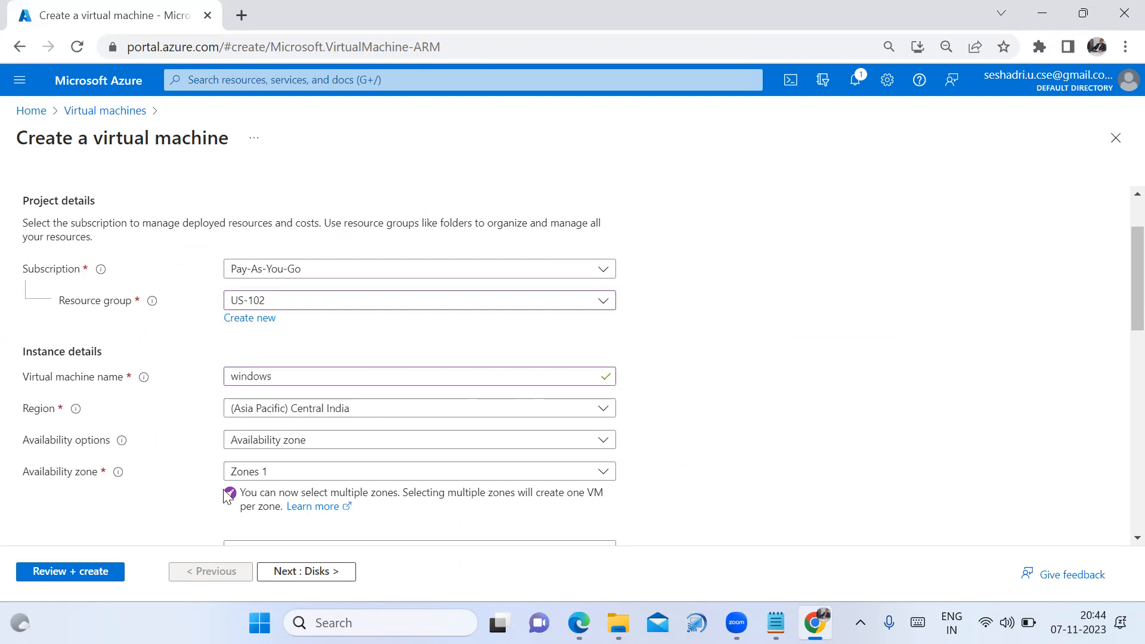
# Choose the Windows Server 2022 Datacenter: Azure Edition Hotpatch image
pyautogui.scroll(-3, 508, 490)
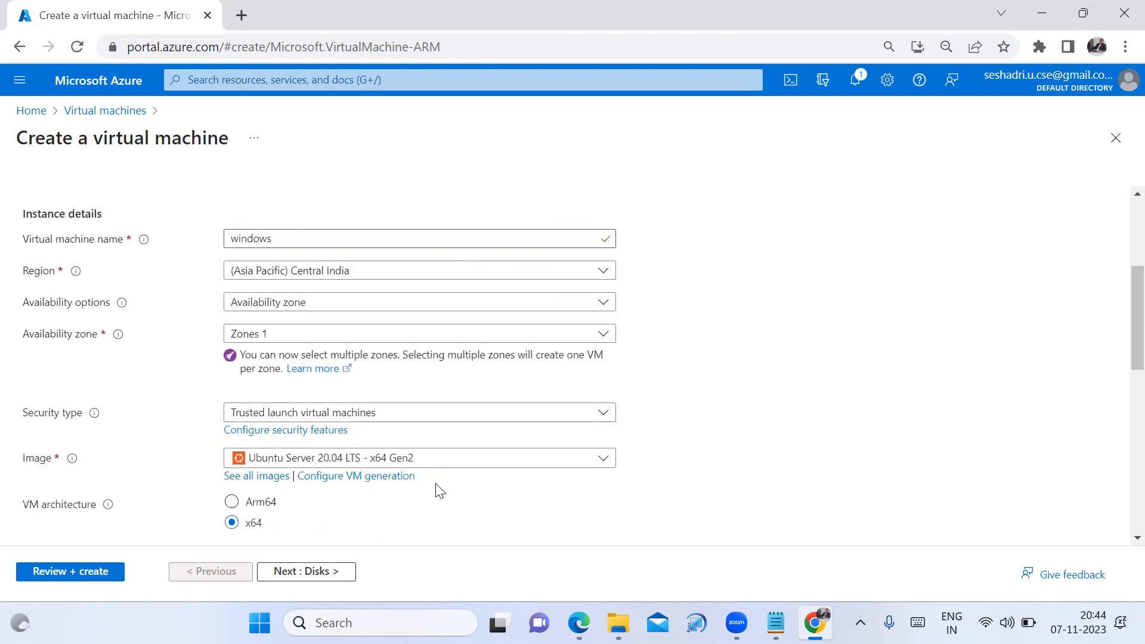
pyautogui.scroll(-1, 423, 488)
pyautogui.click(582, 328)
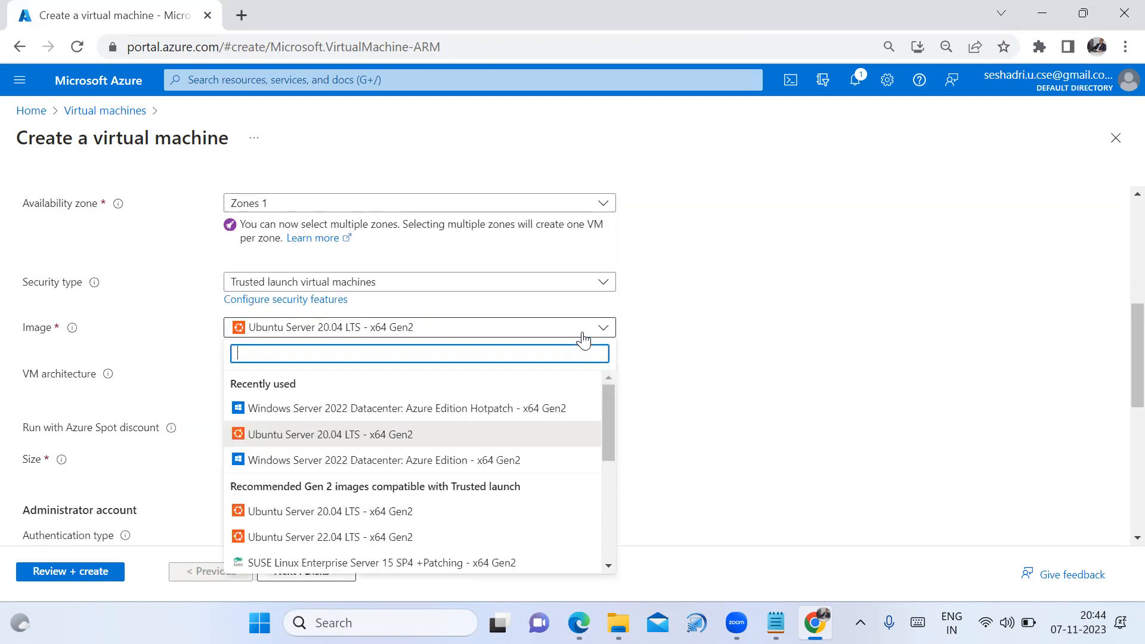
pyautogui.click(422, 417)
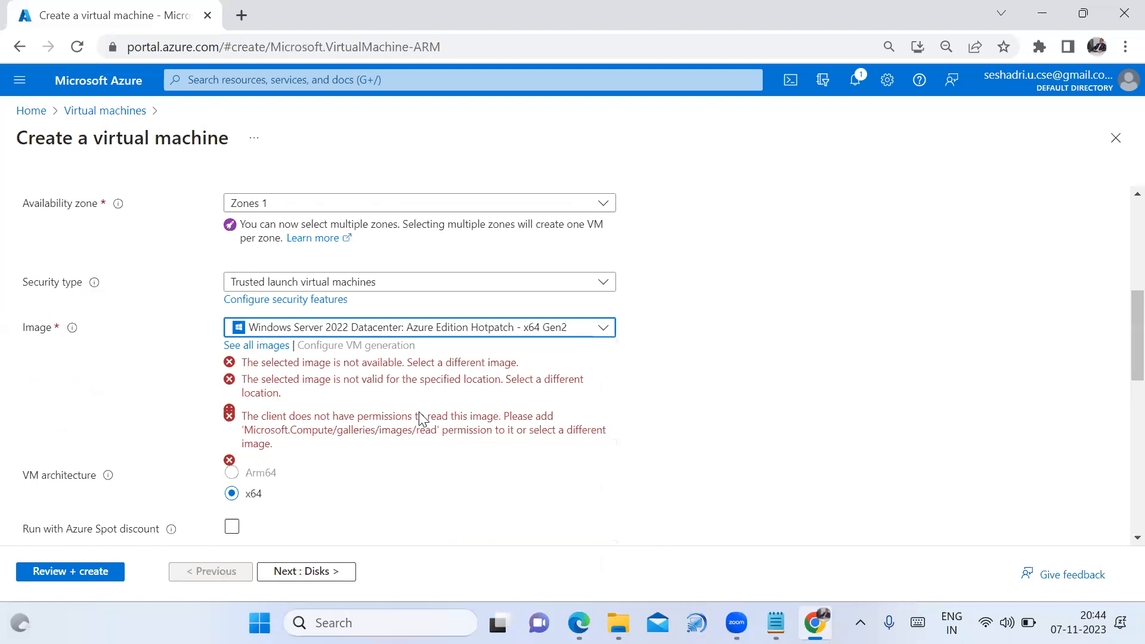
pyautogui.scroll(-1, 309, 508)
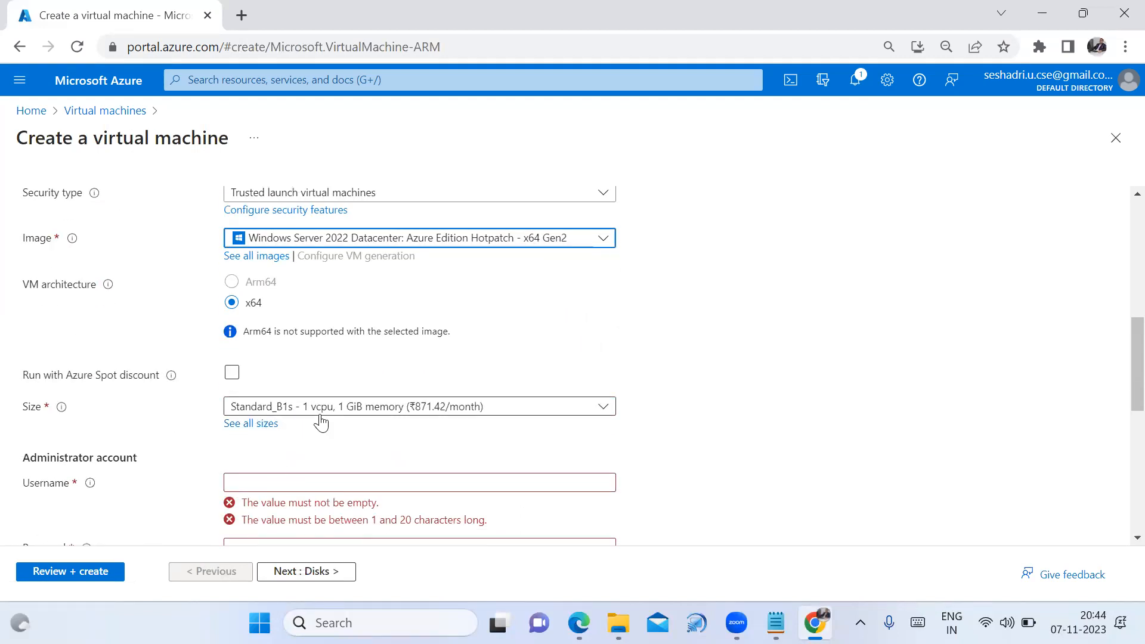
pyautogui.scroll(-1, 583, 430)
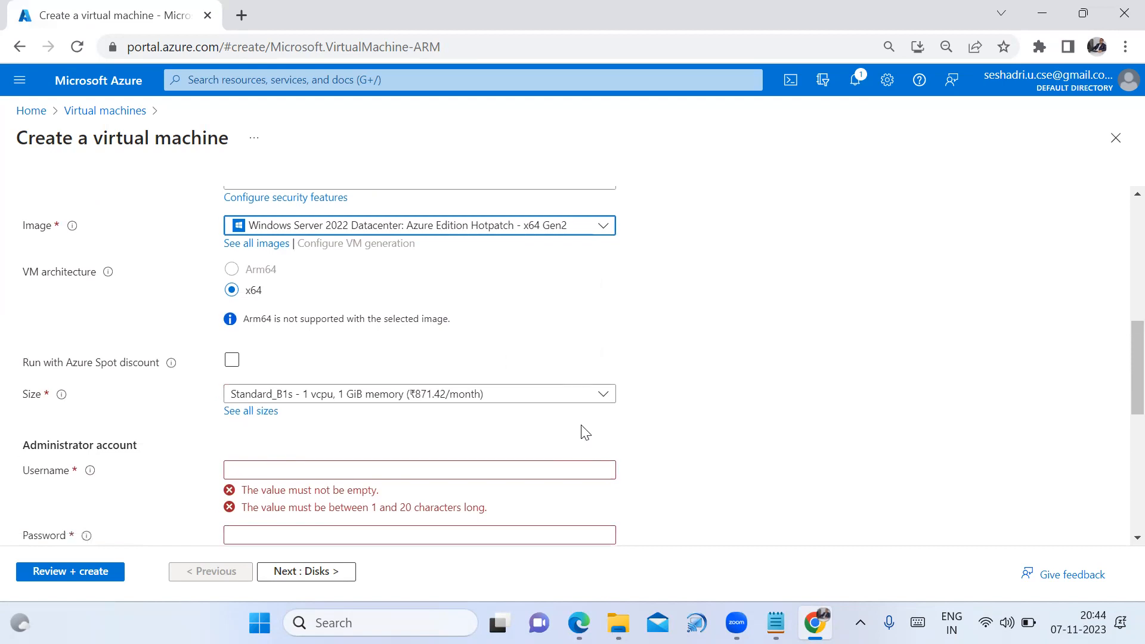
# Enter the administrator username, then the admin password and its matching confirmation
pyautogui.click(259, 398)
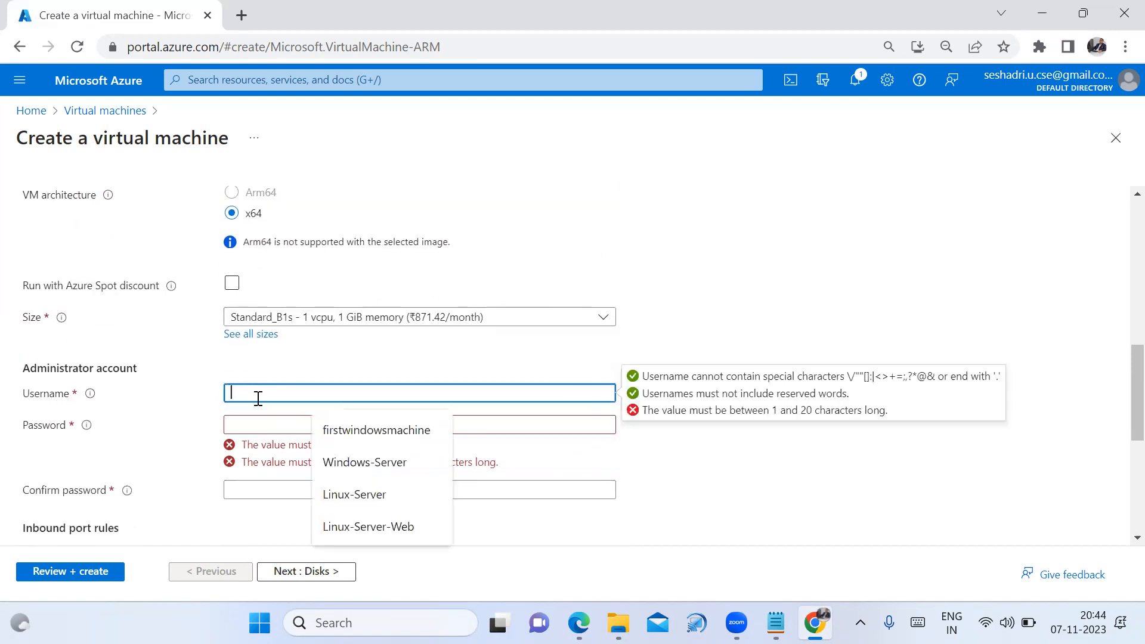
pyautogui.write('seshadri')
pyautogui.click(260, 416)
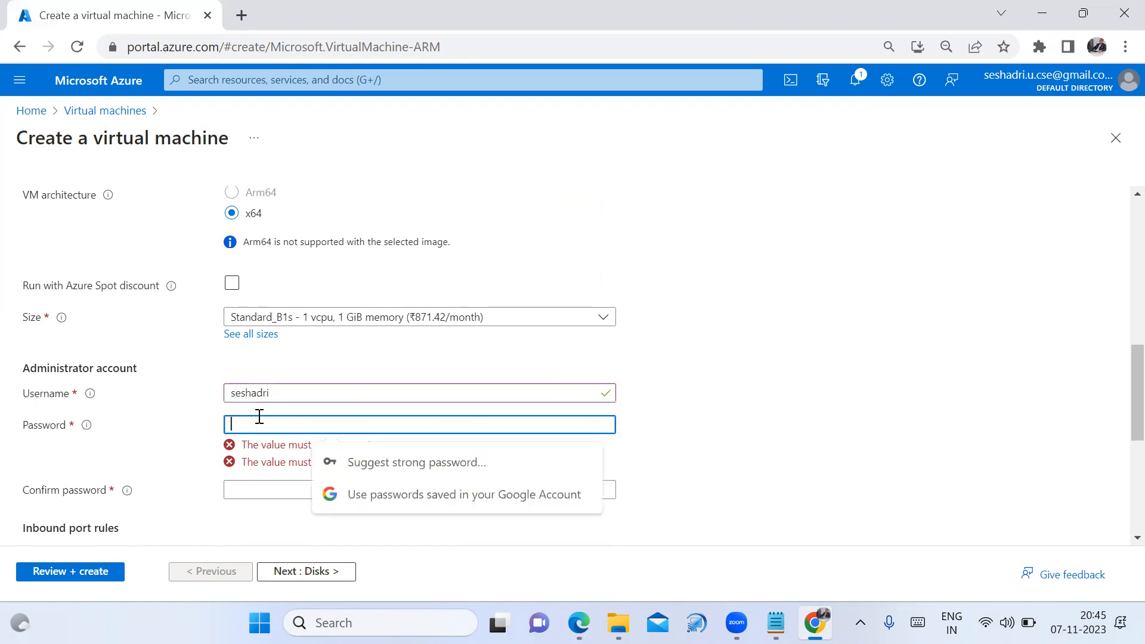
pyautogui.write('•••••••••')
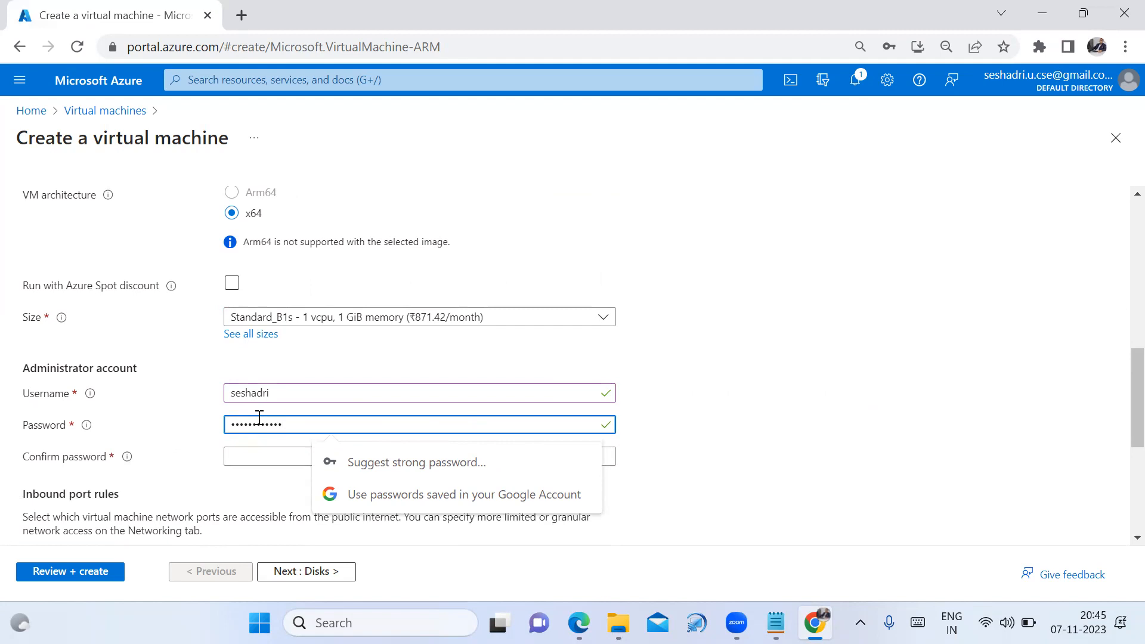
pyautogui.click(254, 450)
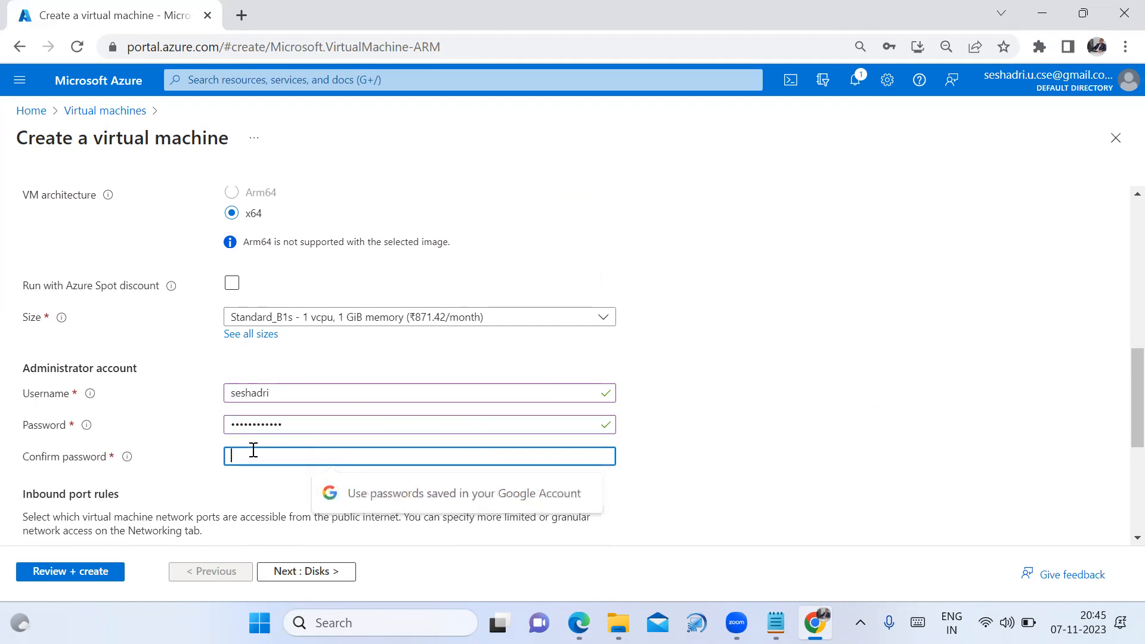
pyautogui.write('•')
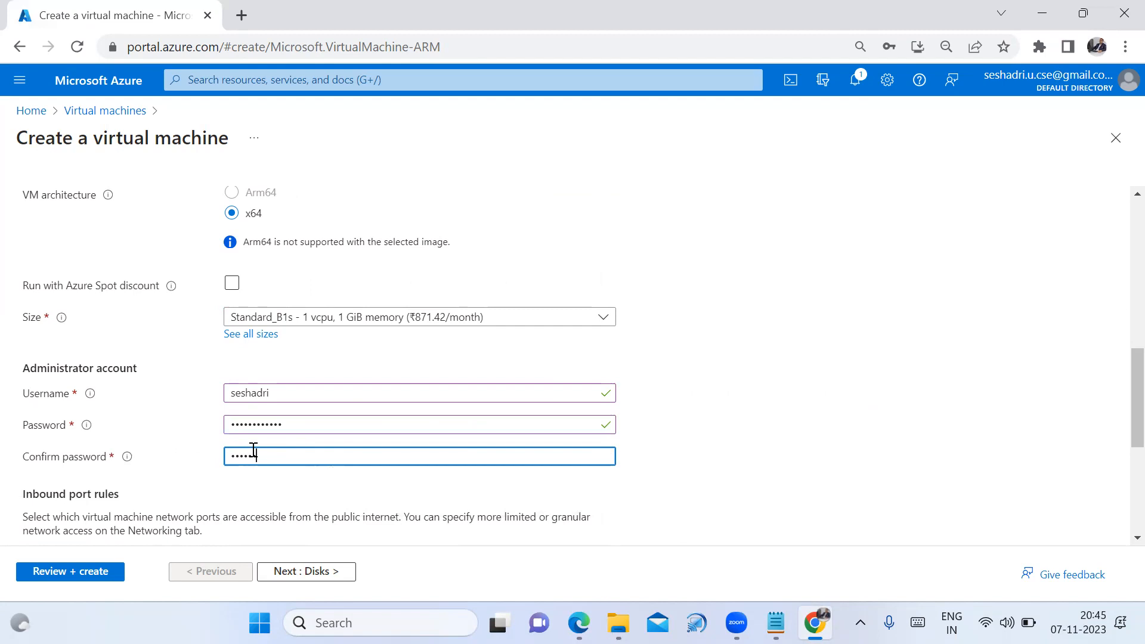
pyautogui.write('••••••••••')
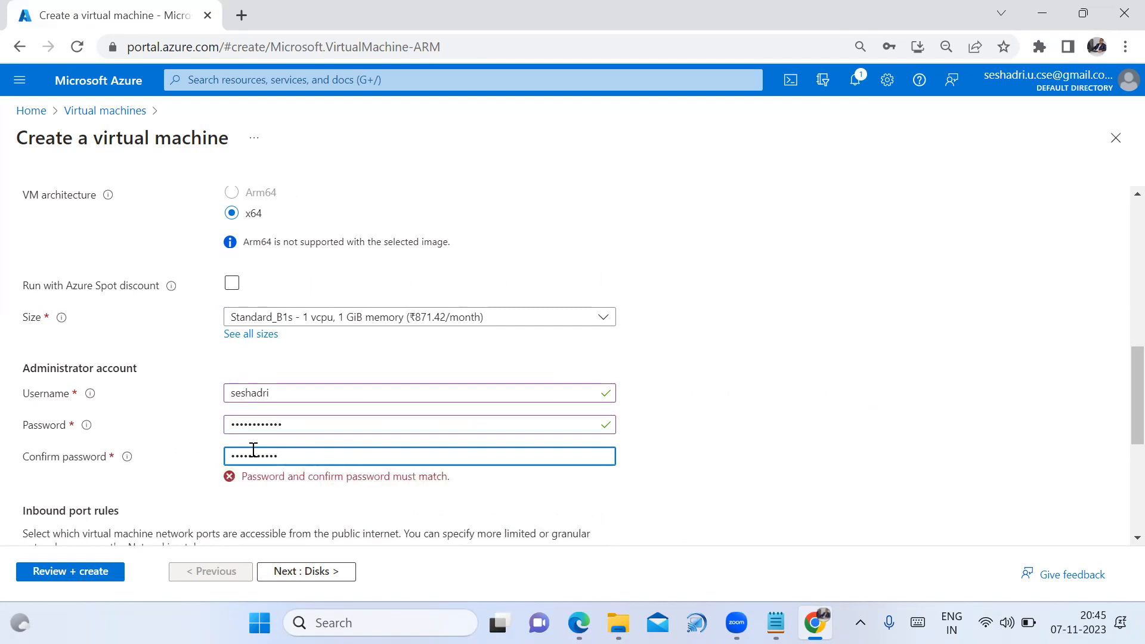
pyautogui.scroll(-1, 230, 511)
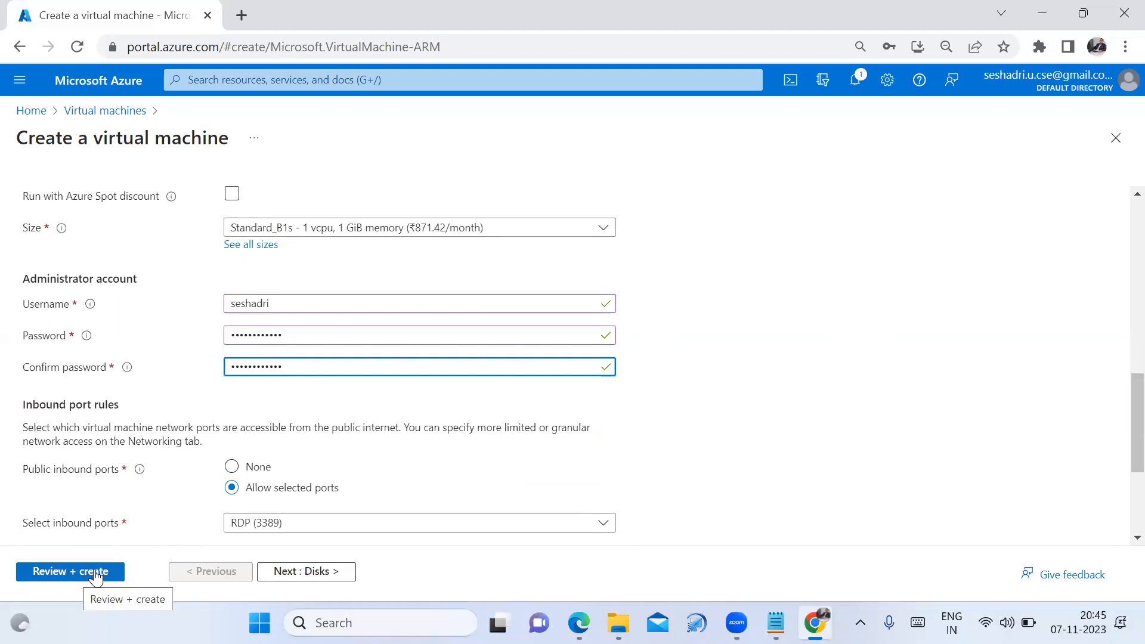
# Check the page 7 Windows VM steps in the PDF, then advance the VM form to Review + create
pyautogui.click(578, 623)
pyautogui.scroll(12, 451, 349)
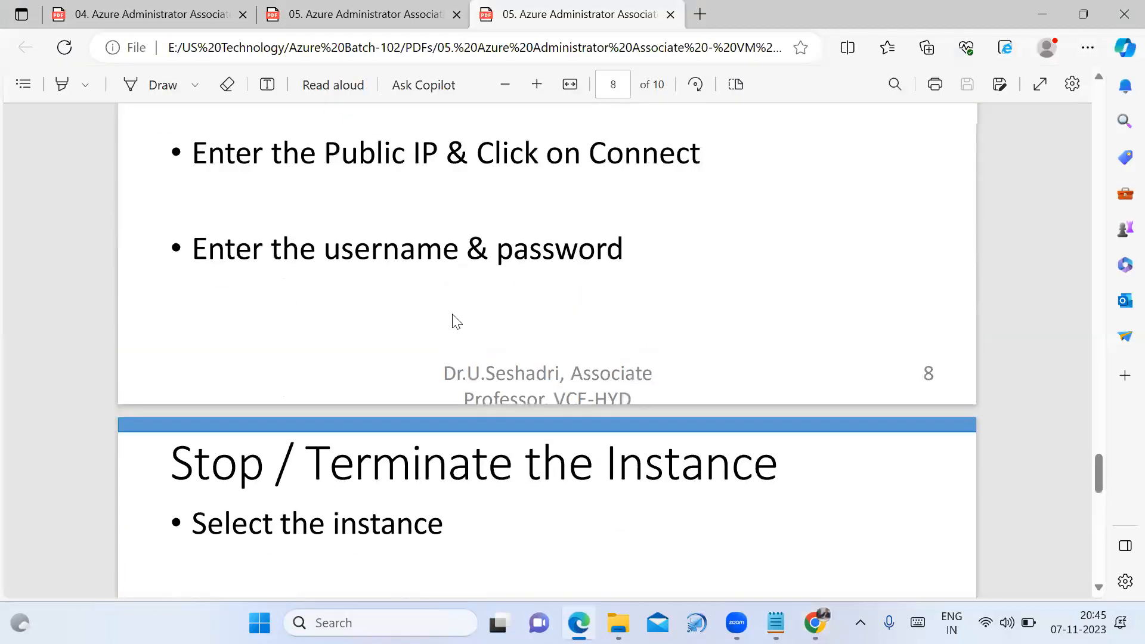
pyautogui.scroll(7, 449, 344)
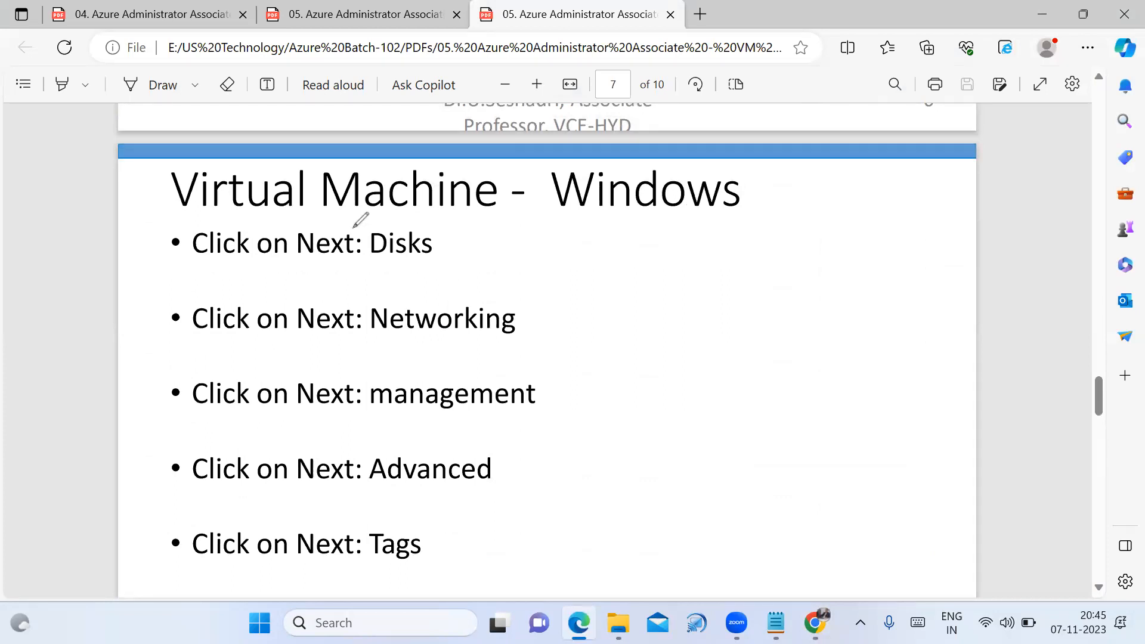
pyautogui.moveTo(355, 226); pyautogui.dragTo(350, 581)
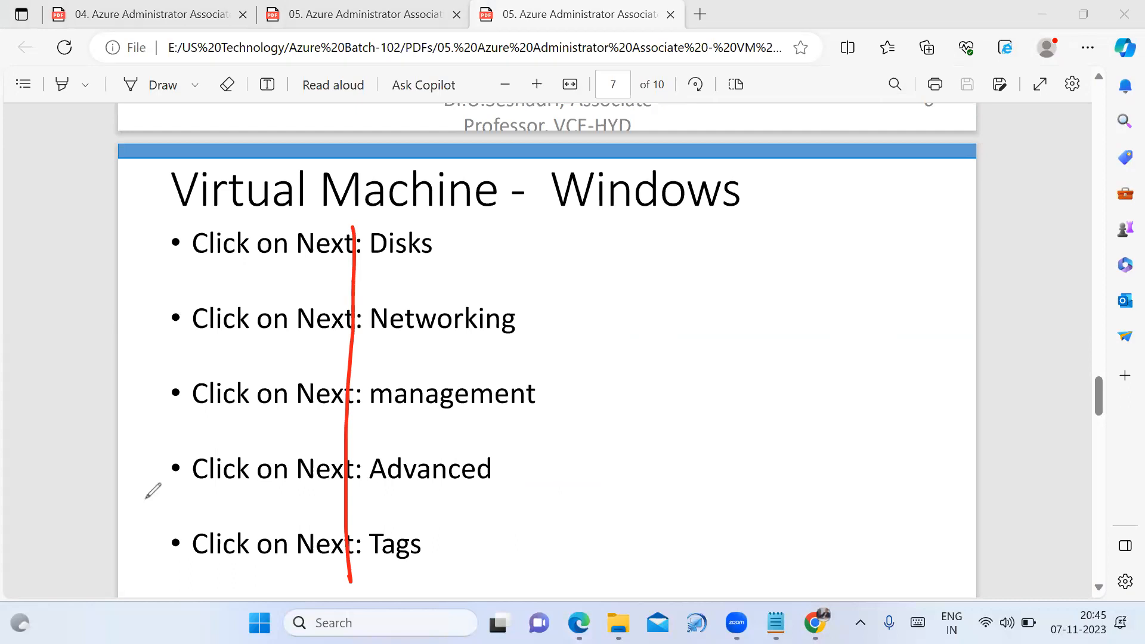
pyautogui.hotkey('ctrl', 'z')
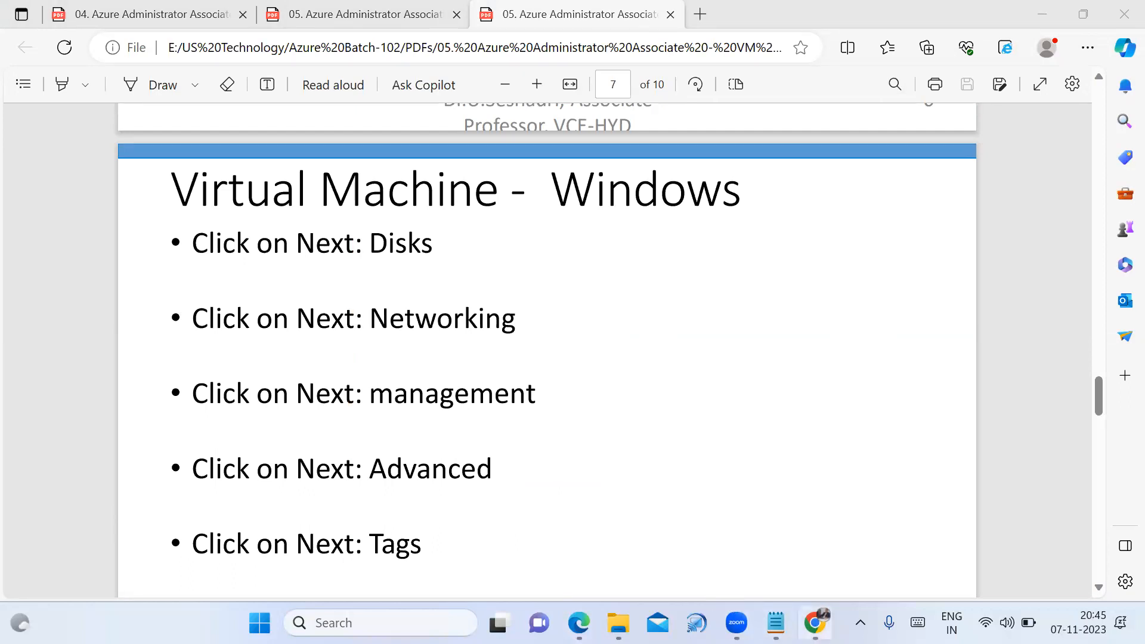
pyautogui.click(815, 623)
pyautogui.click(112, 571)
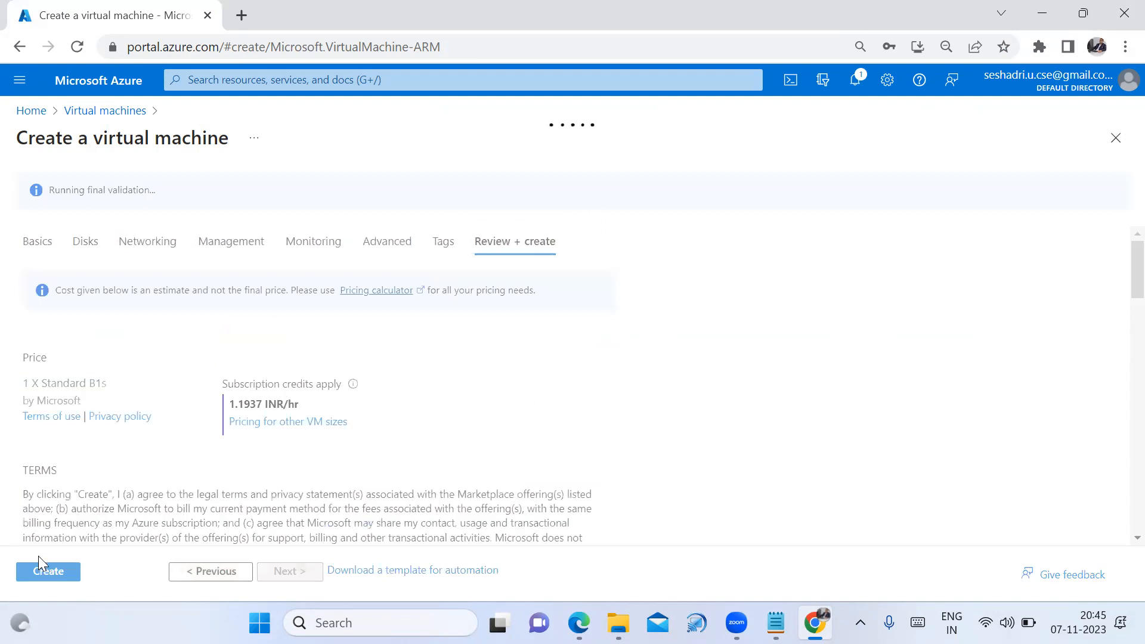
# Submit the validated Standard B1s Windows VM for deployment into US-102
pyautogui.click(37, 573)
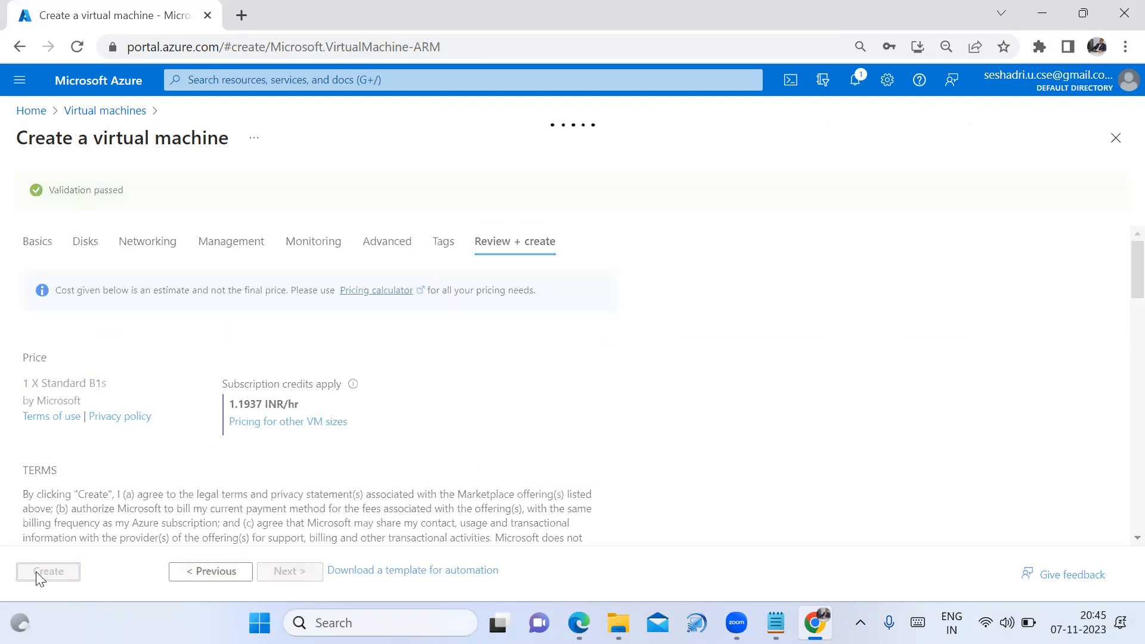
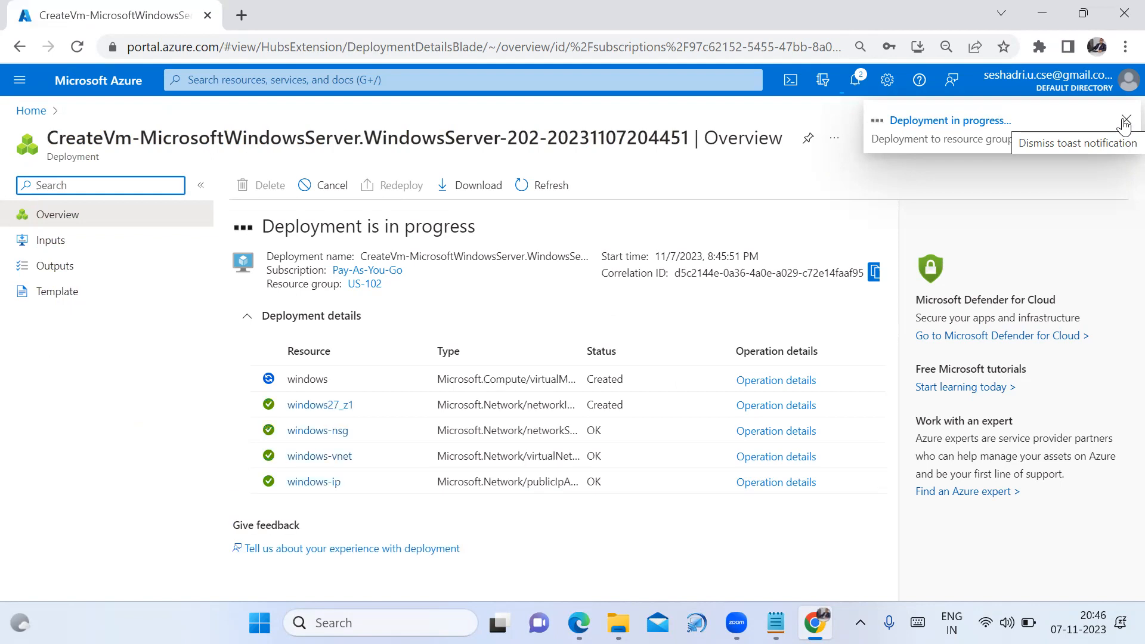
# Check the VM deployment's progress in the Notifications panel, then close it
pyautogui.click(644, 117)
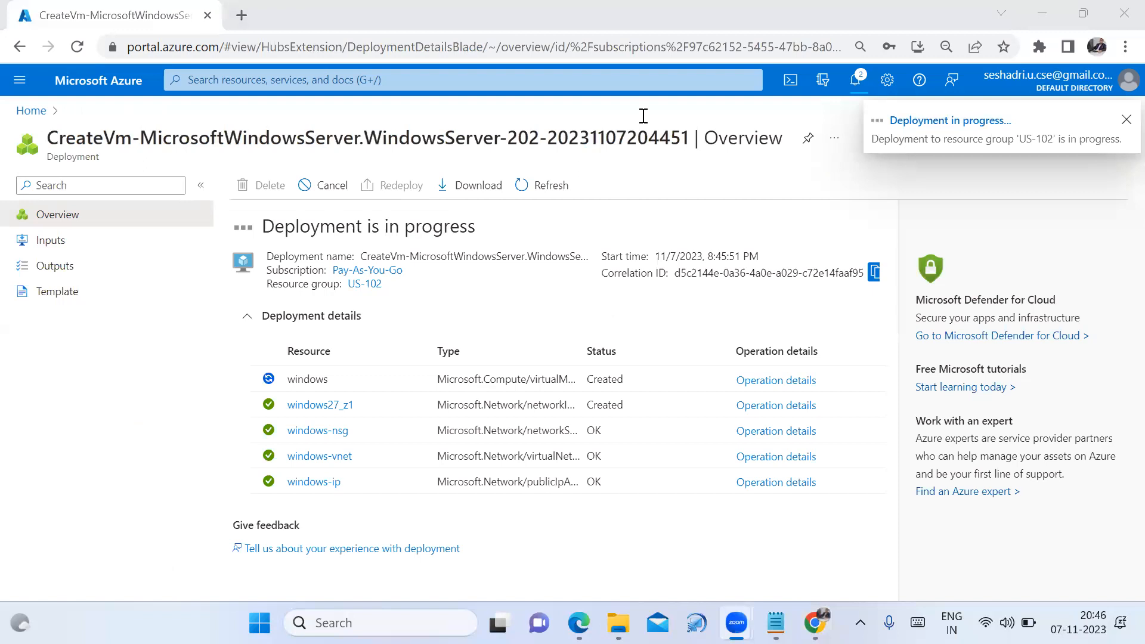
pyautogui.click(1022, 175)
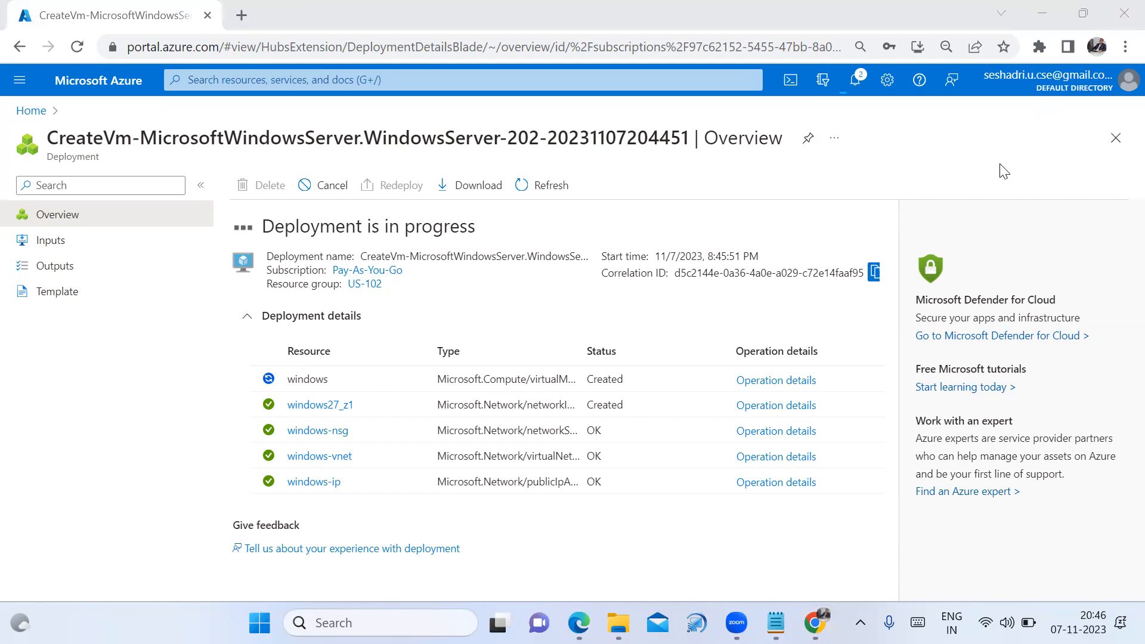
pyautogui.click(995, 180)
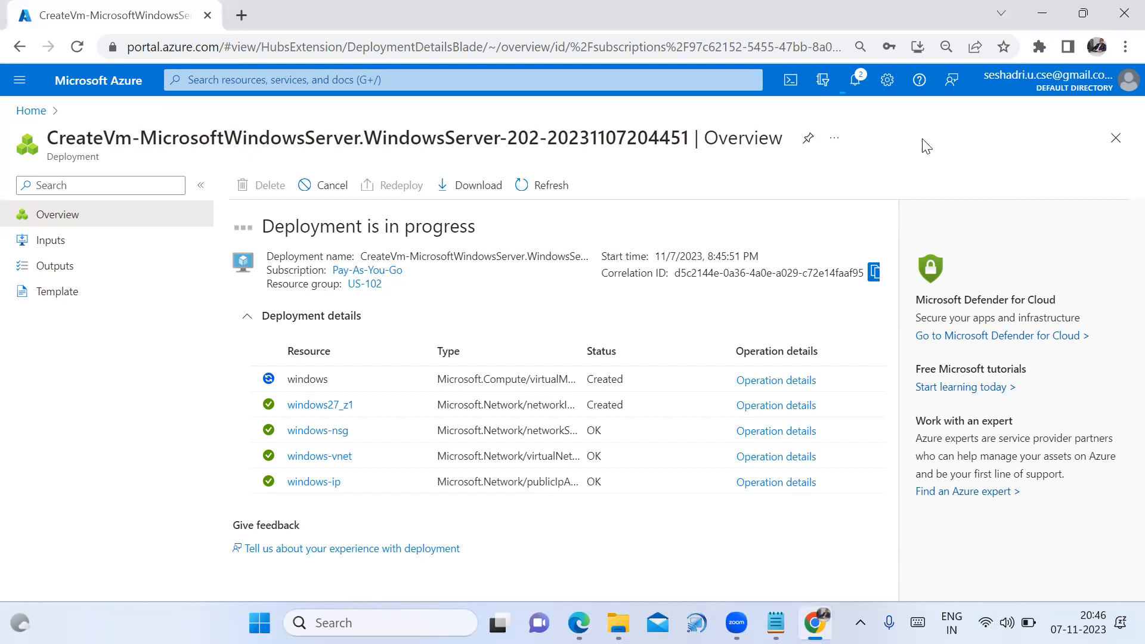
pyautogui.click(885, 139)
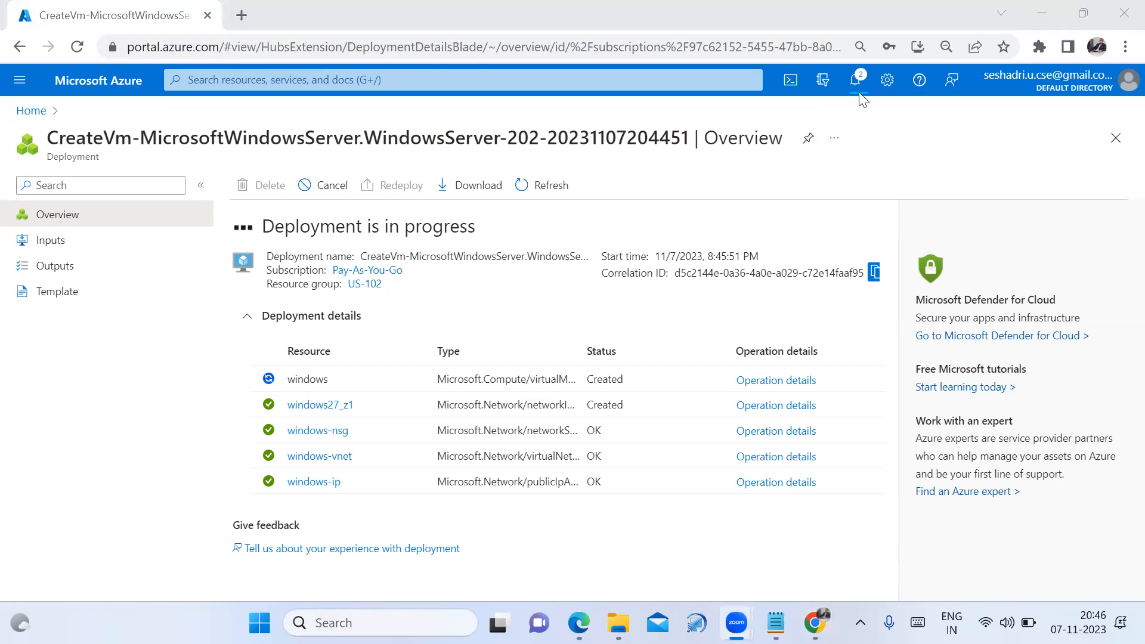
pyautogui.click(858, 92)
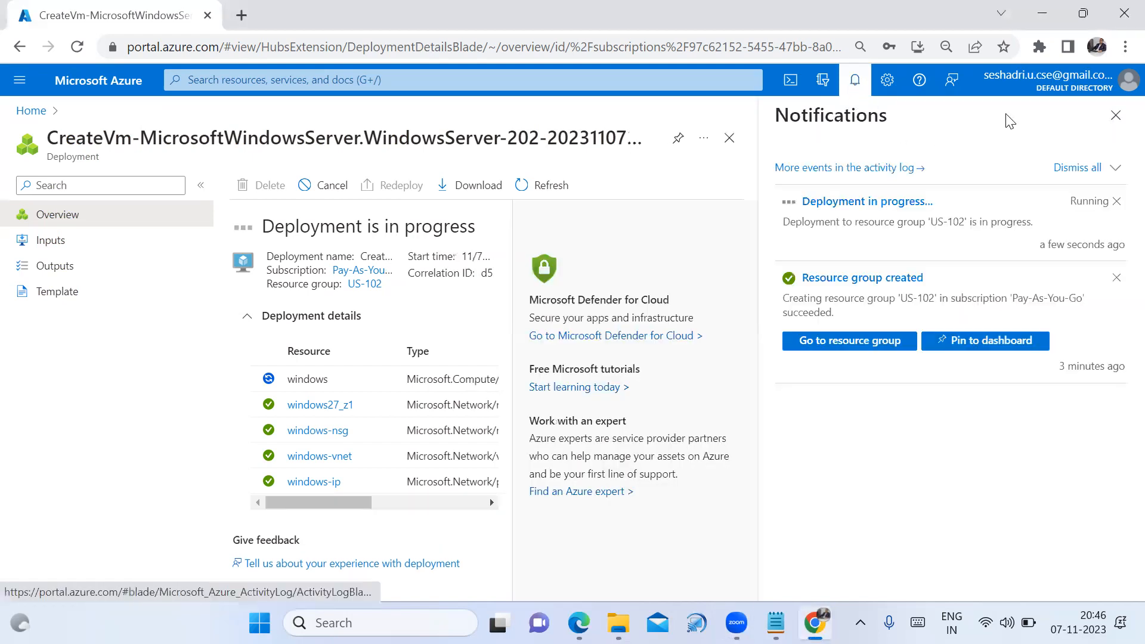
pyautogui.click(1120, 121)
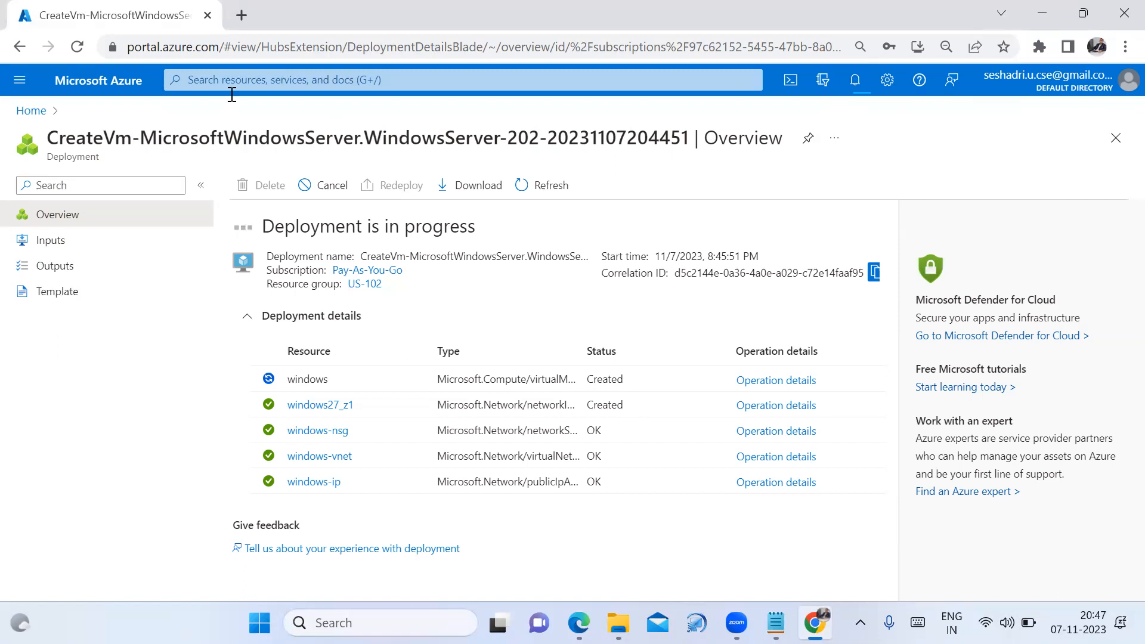
# Go from Home to Virtual machines and open the 'windows' VM, still Creating
pyautogui.click(28, 115)
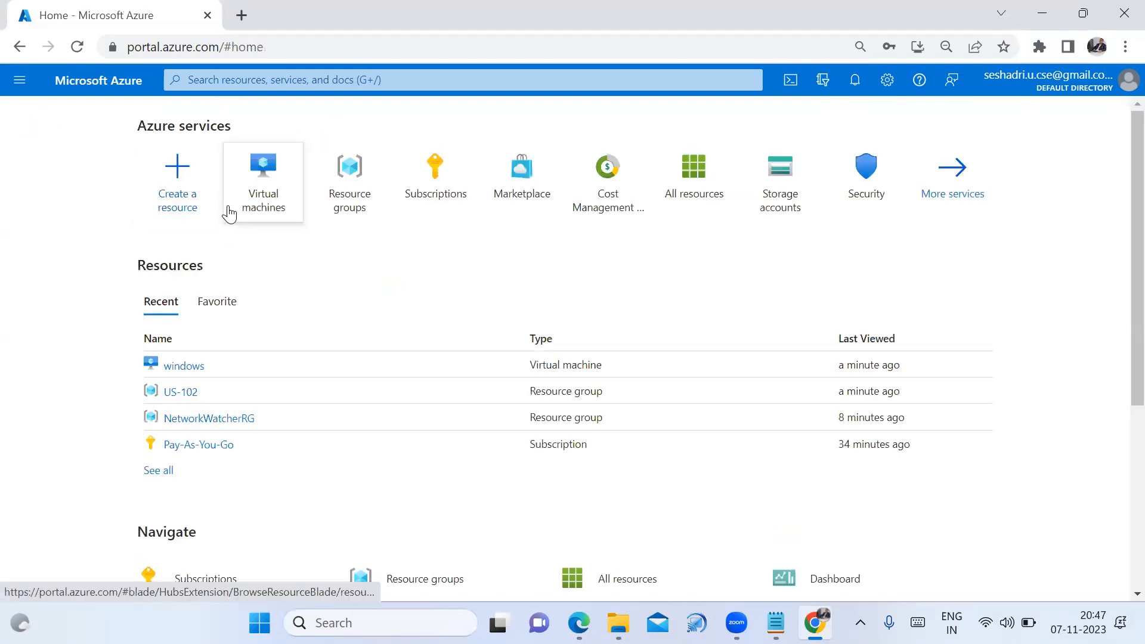
pyautogui.click(263, 205)
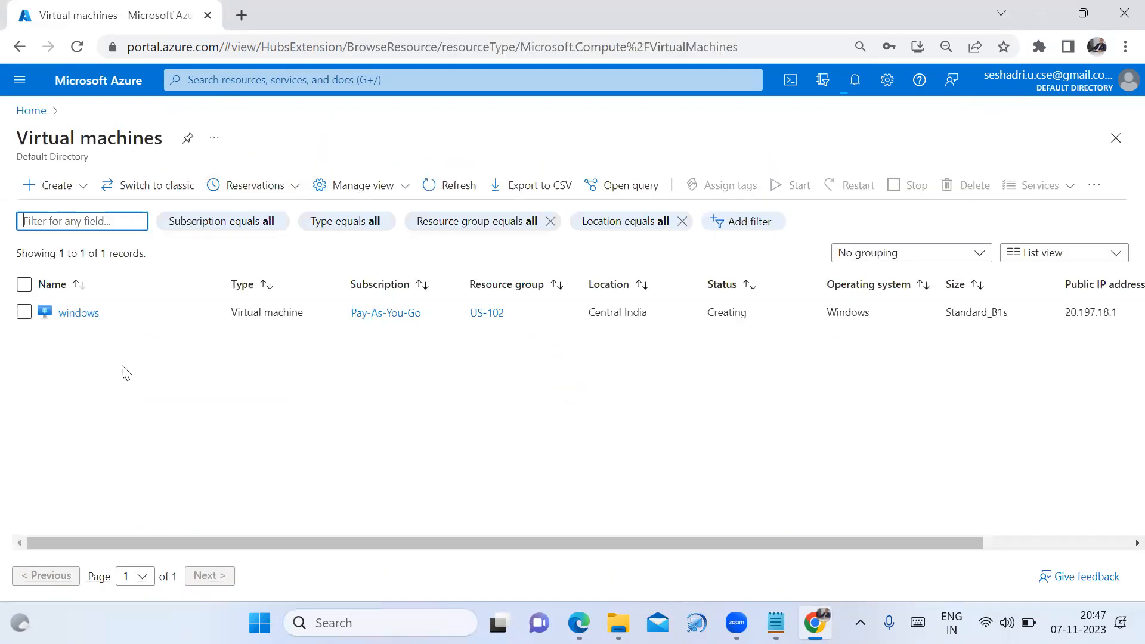
pyautogui.click(66, 317)
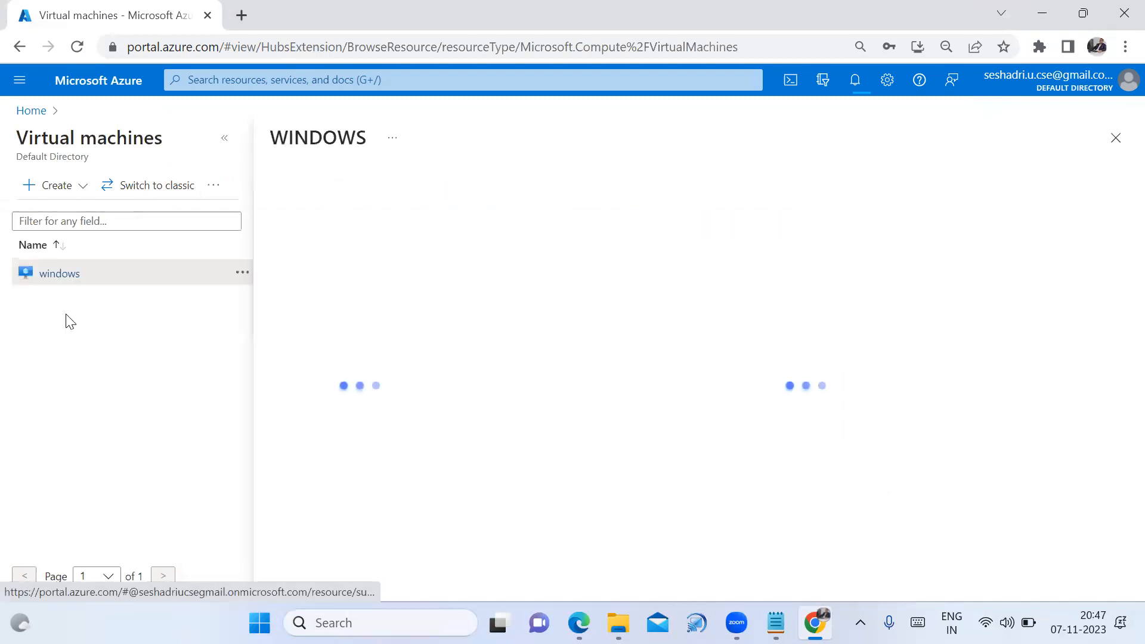